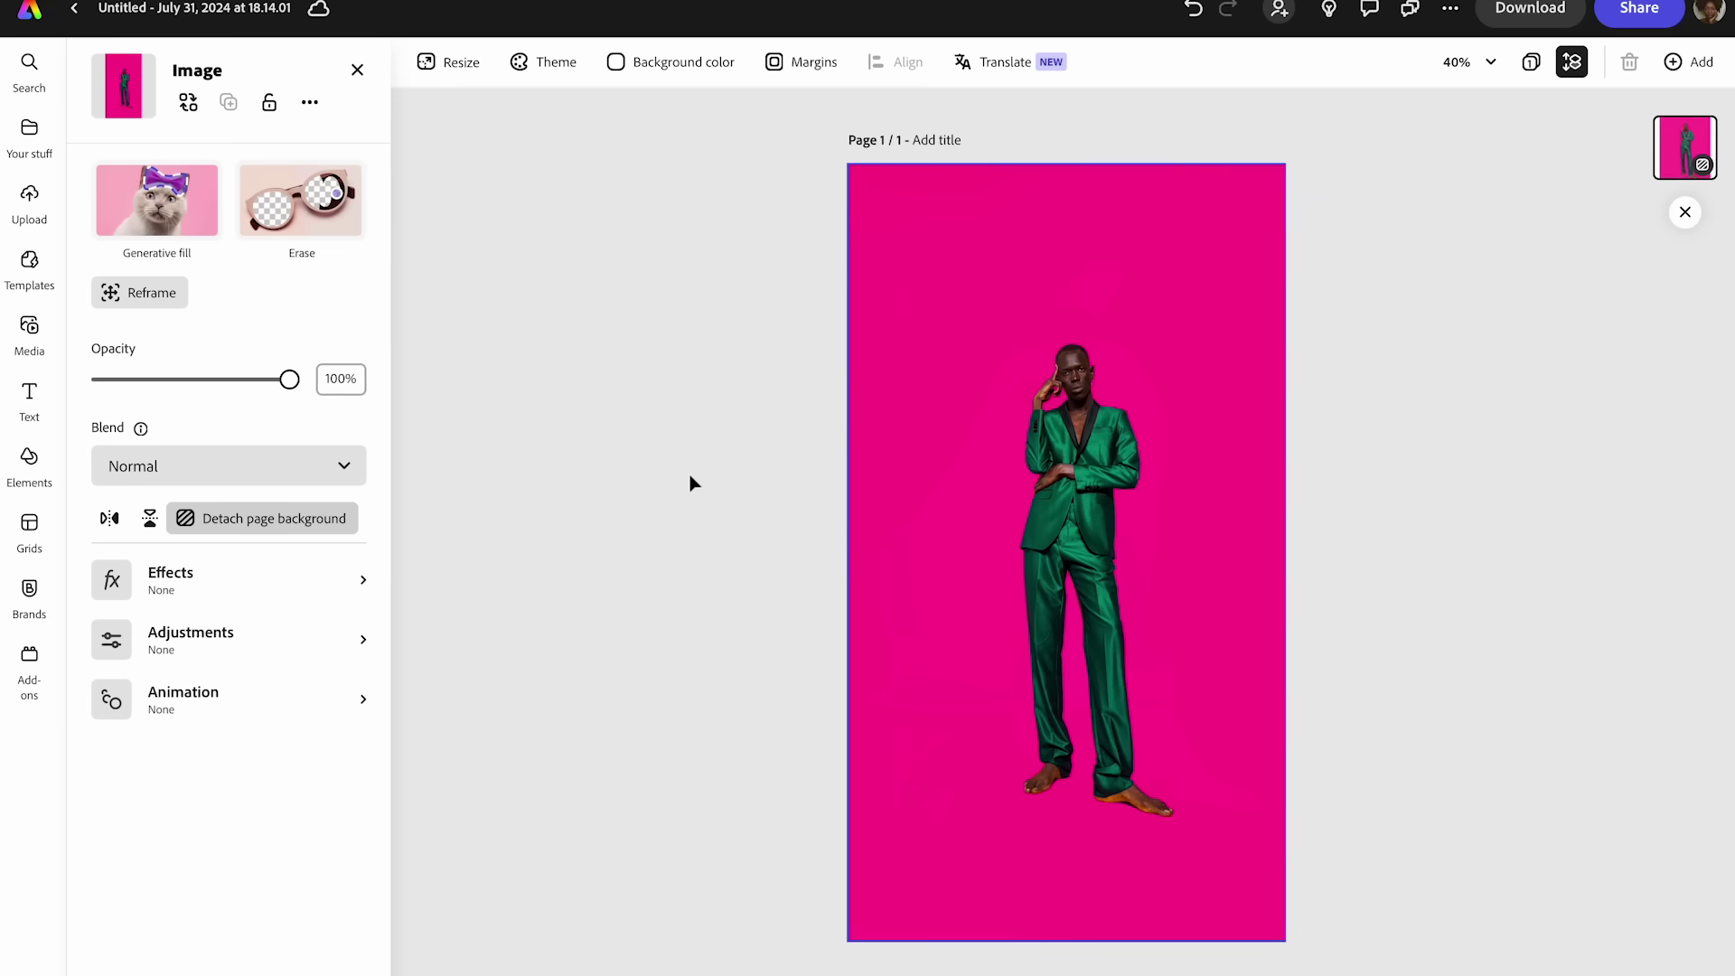
# - Open the template library for the story page with the green-suit photo as background
pyautogui.click(741, 439)
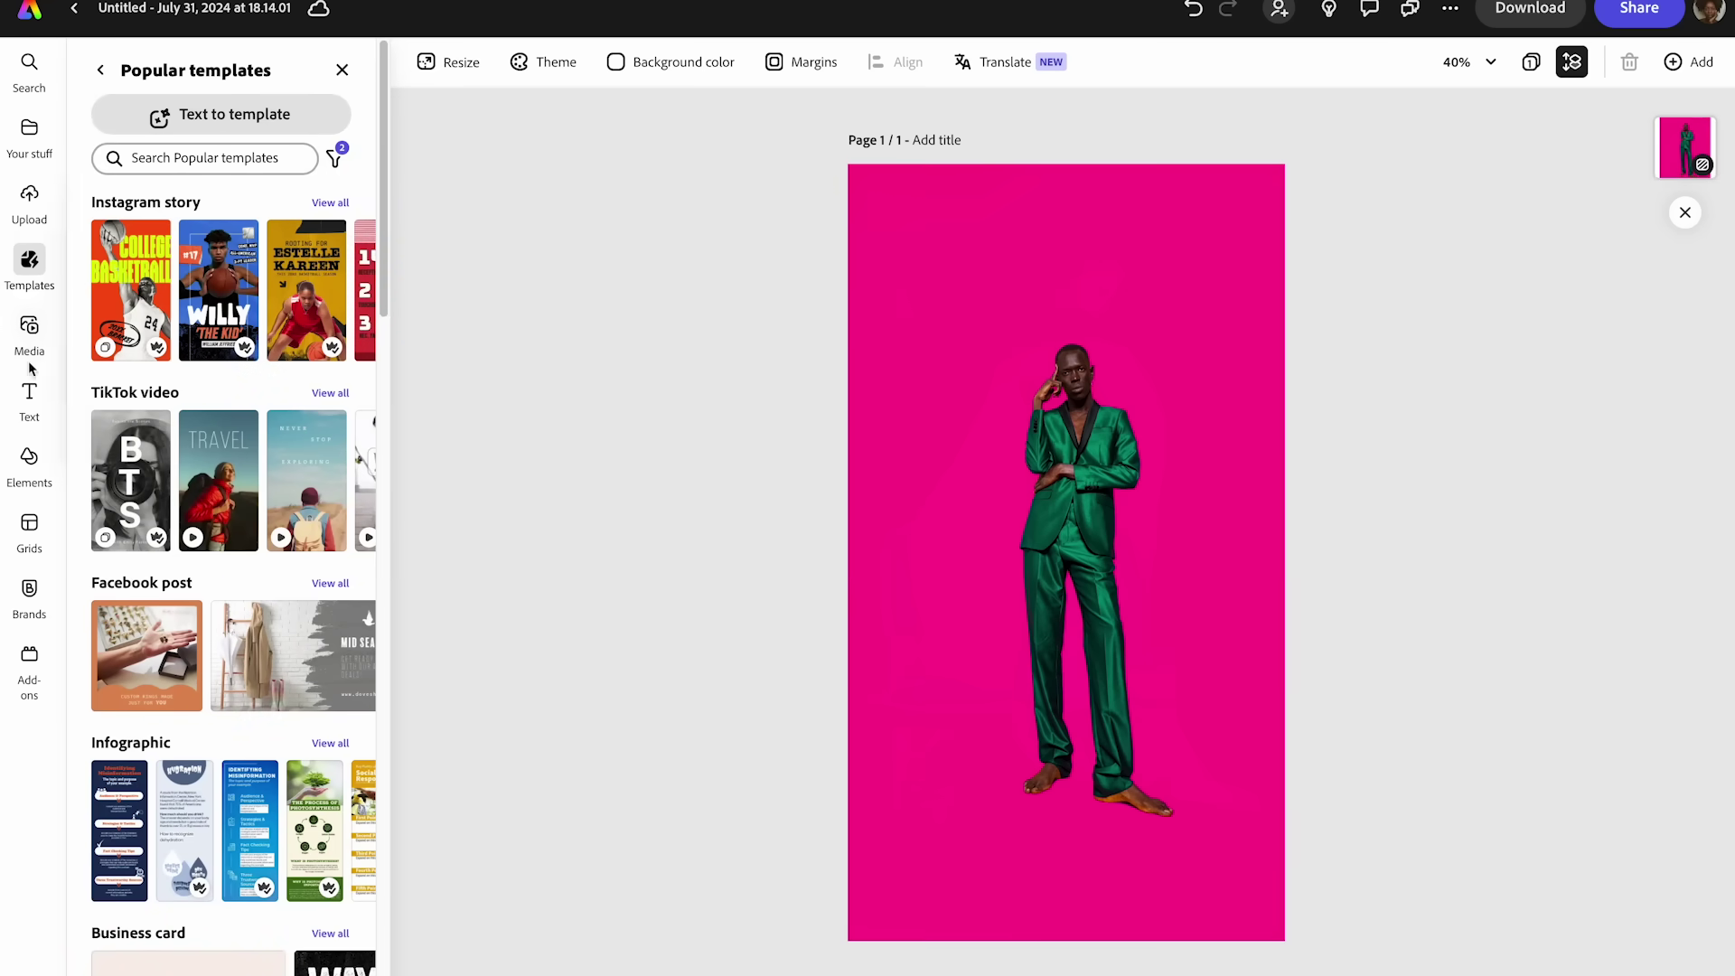
# - Add a trial text box, type 'cold', then clear the text
pyautogui.click(27, 398)
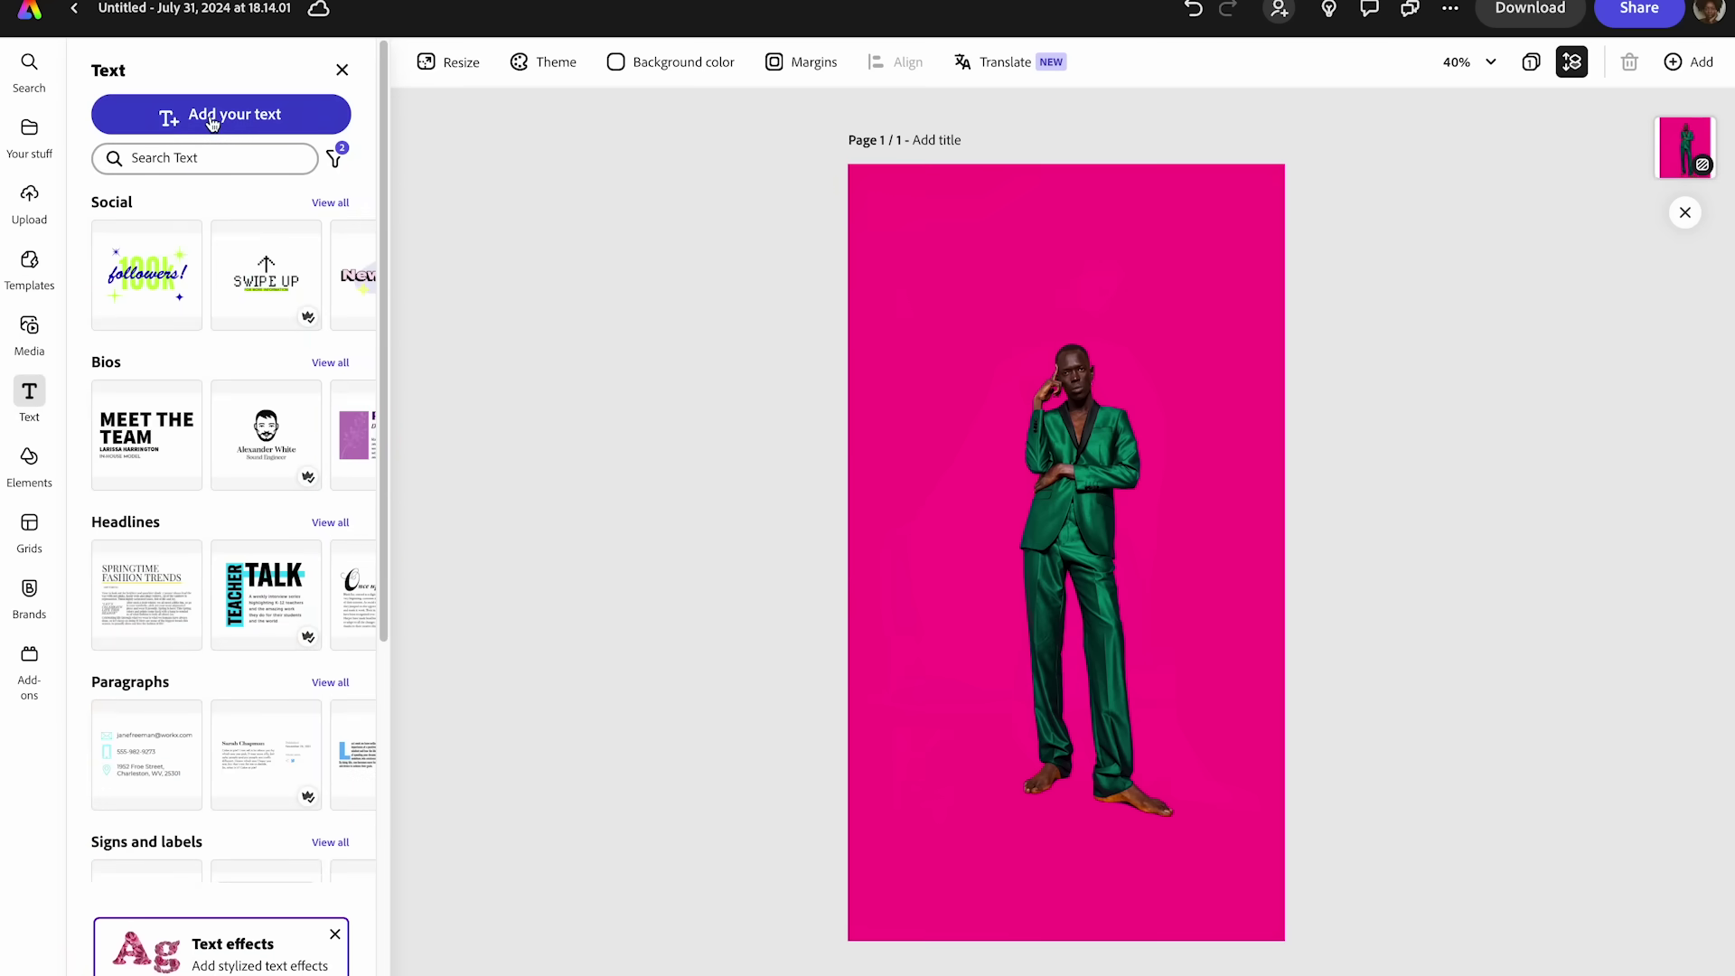
pyautogui.click(240, 113)
pyautogui.write('cold')
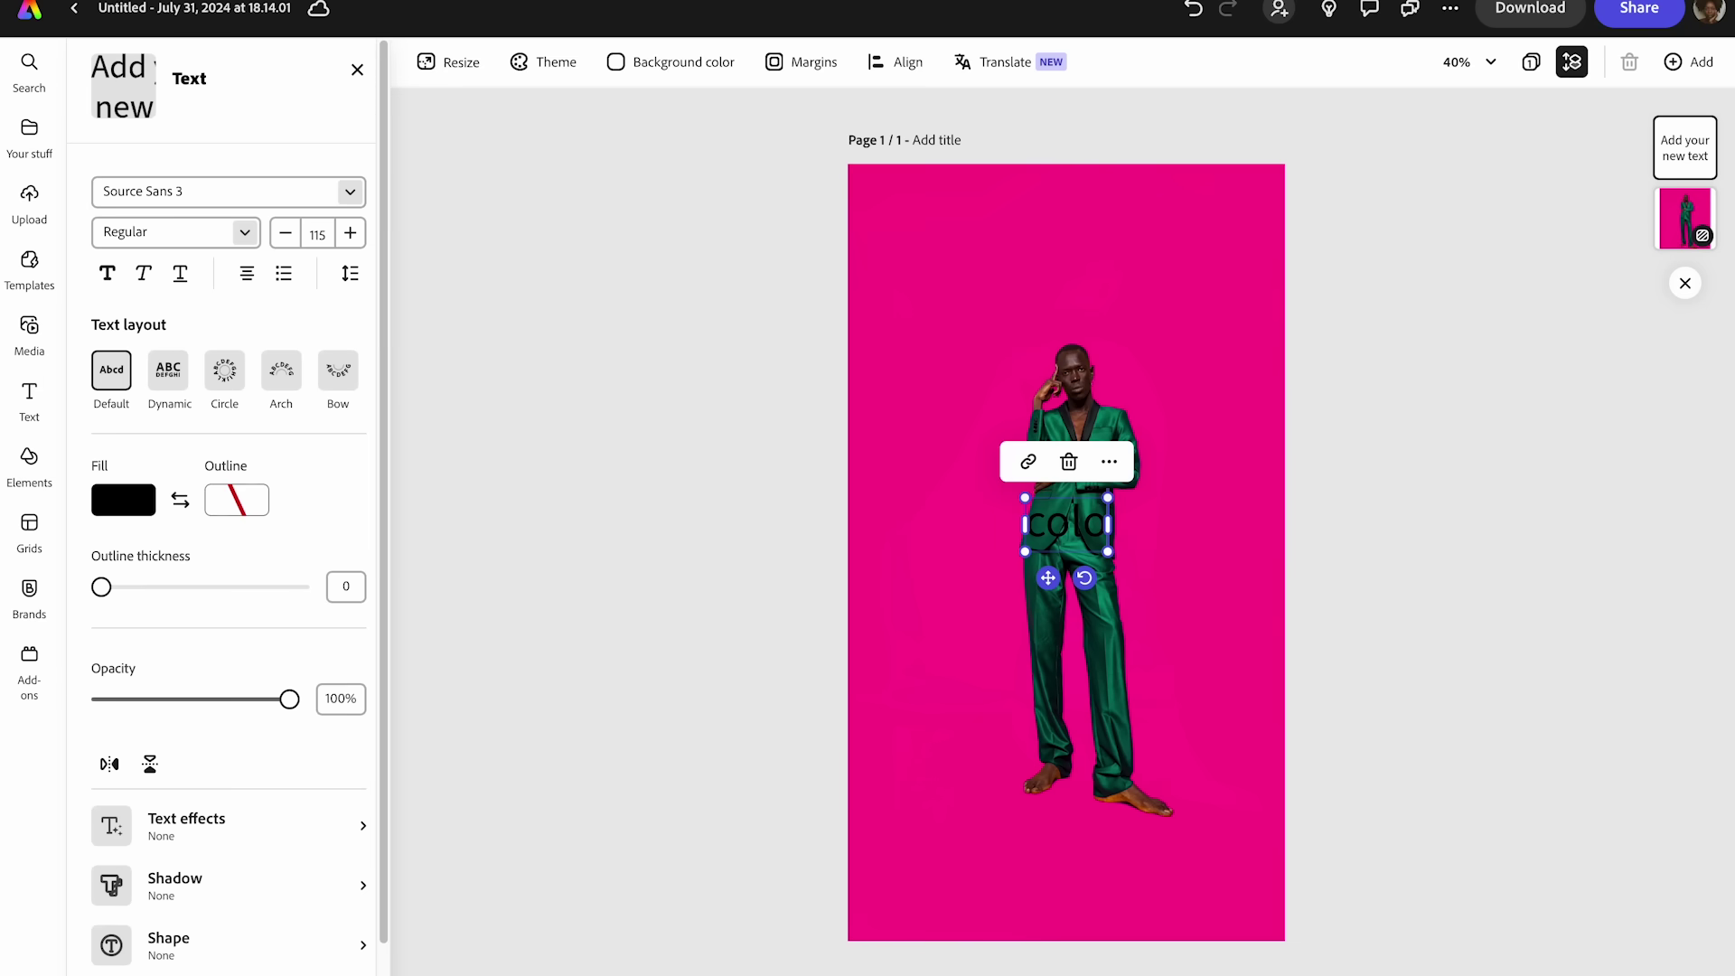
pyautogui.press('BackSpace')
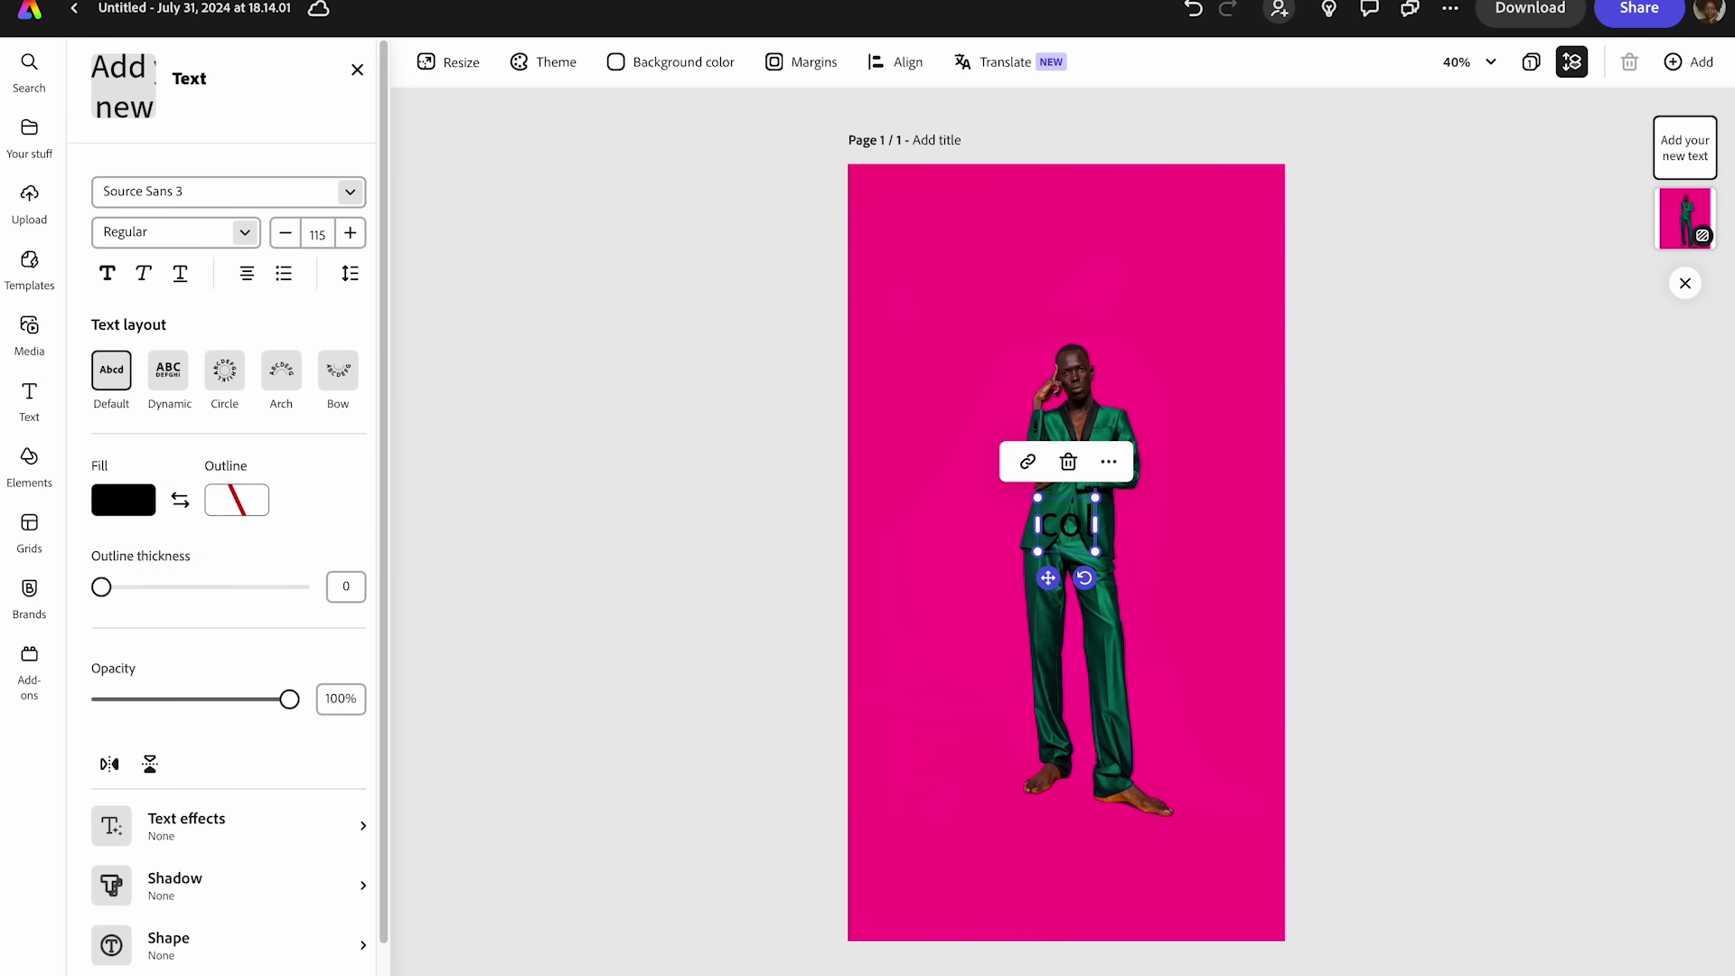
pyautogui.press('BackSpace')
pyautogui.press('BackSpace')
pyautogui.press('BackSpace')
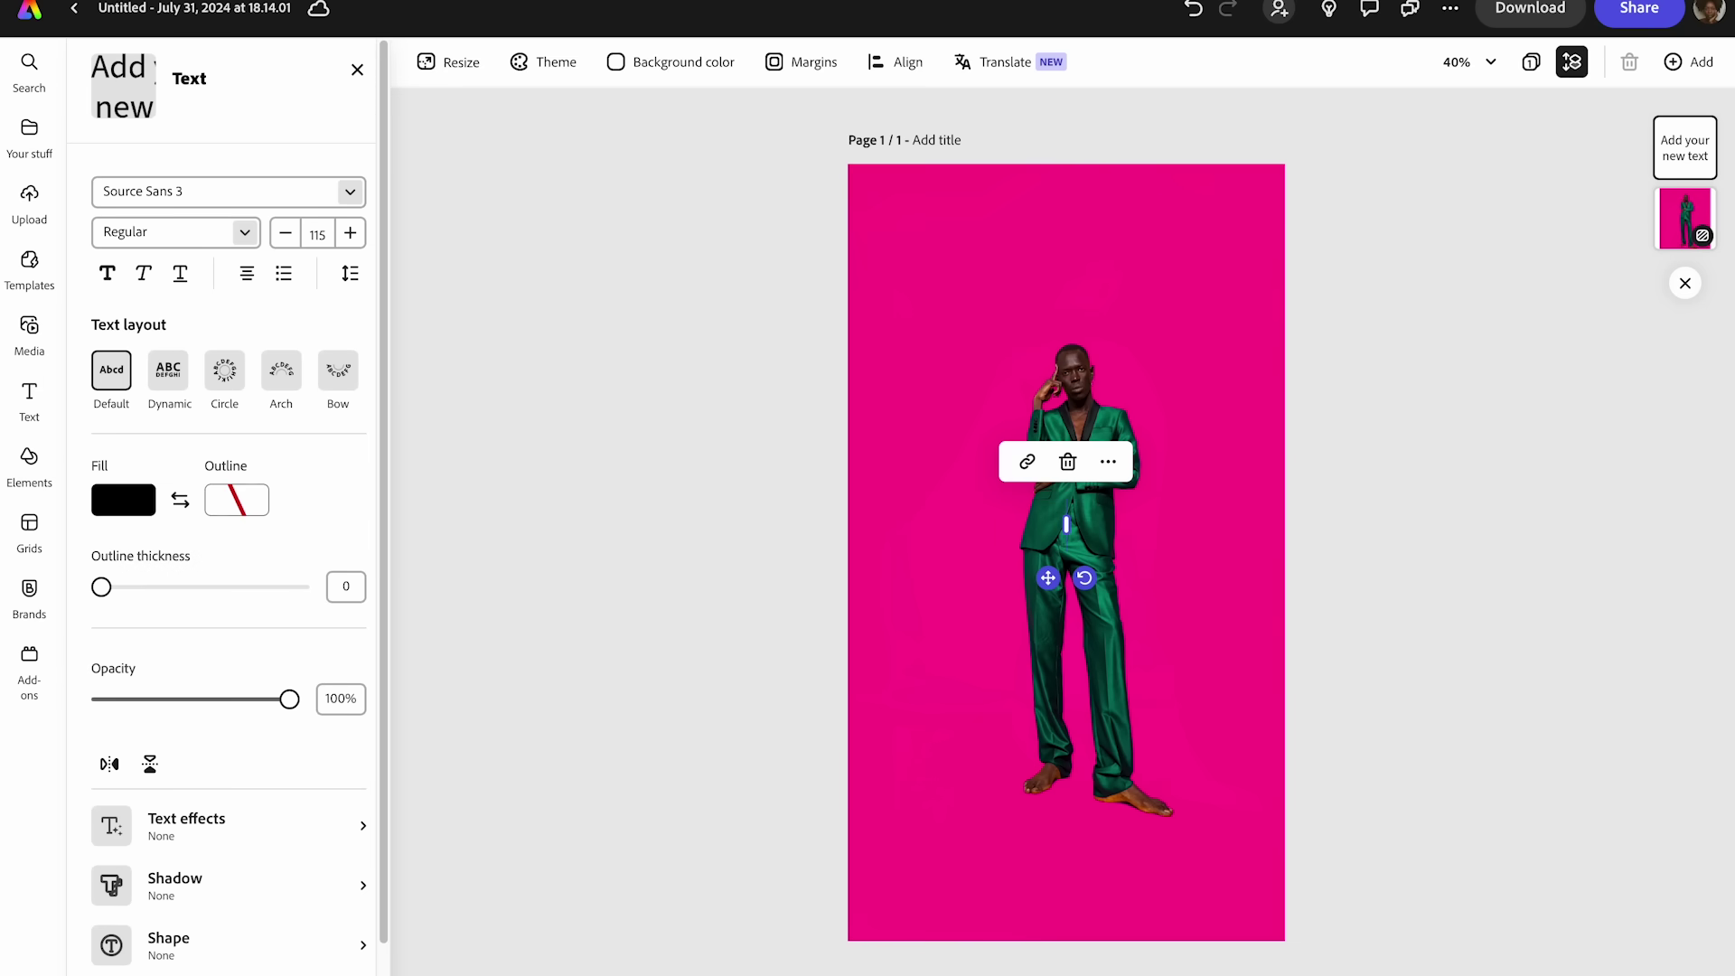
# - Detach the magenta photo from the page background so it sits on a white page
pyautogui.click(1279, 320)
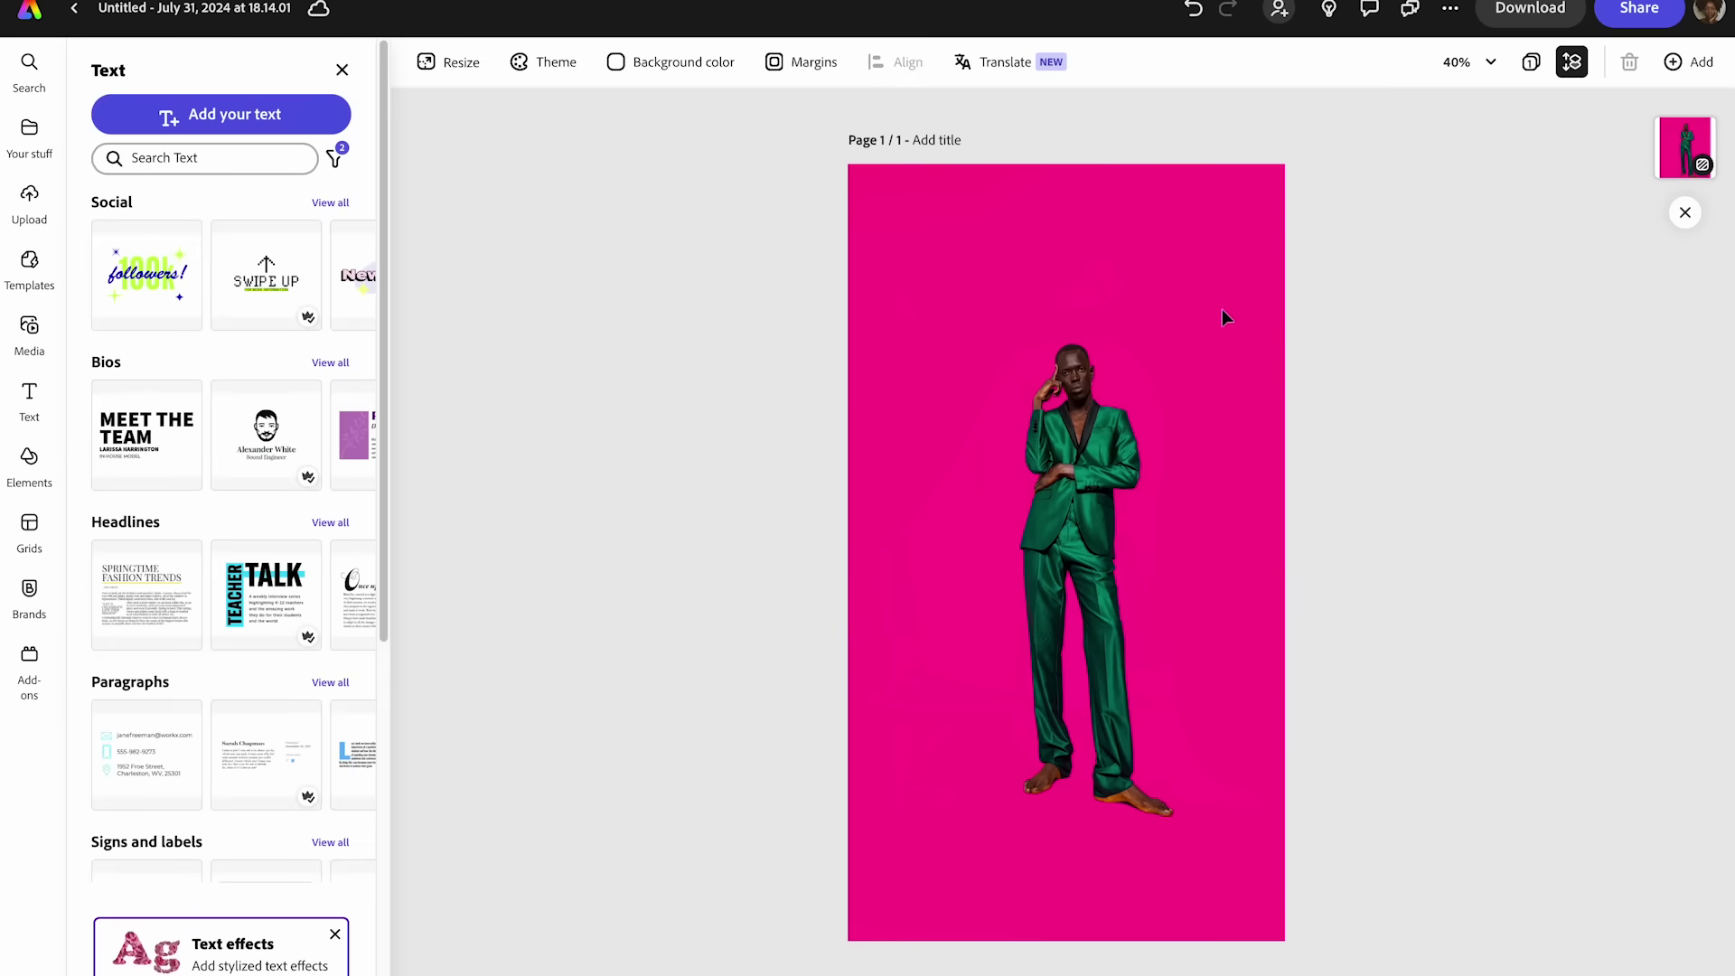
pyautogui.click(1175, 315)
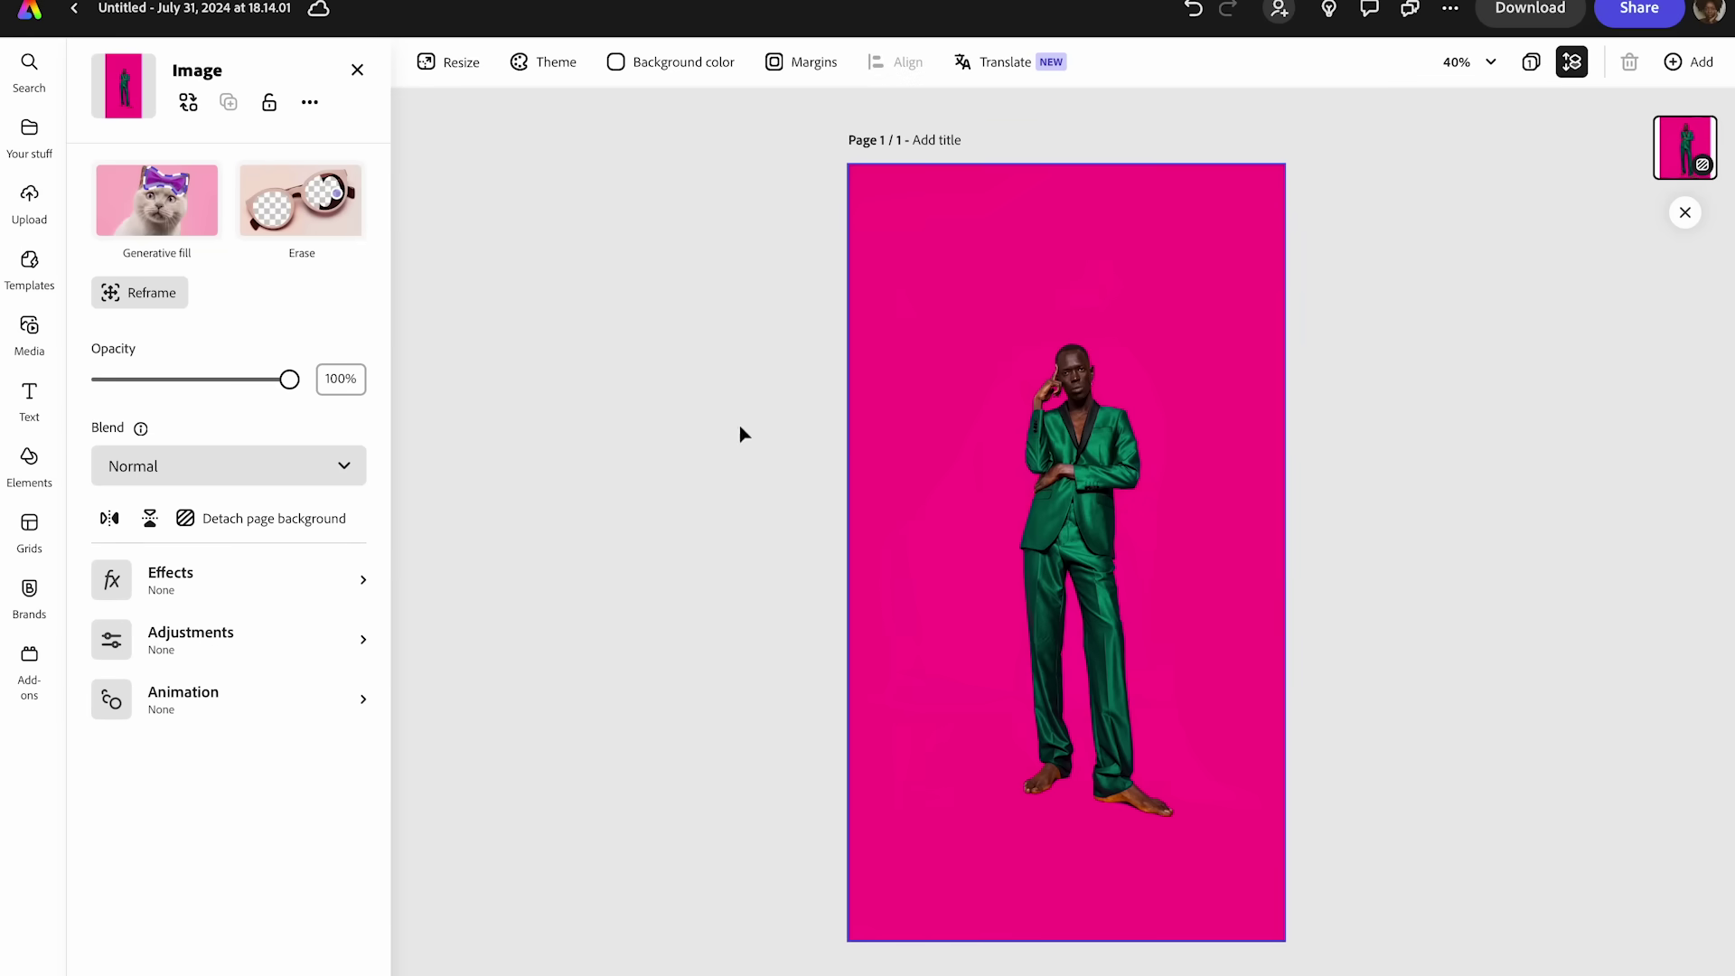
pyautogui.click(215, 523)
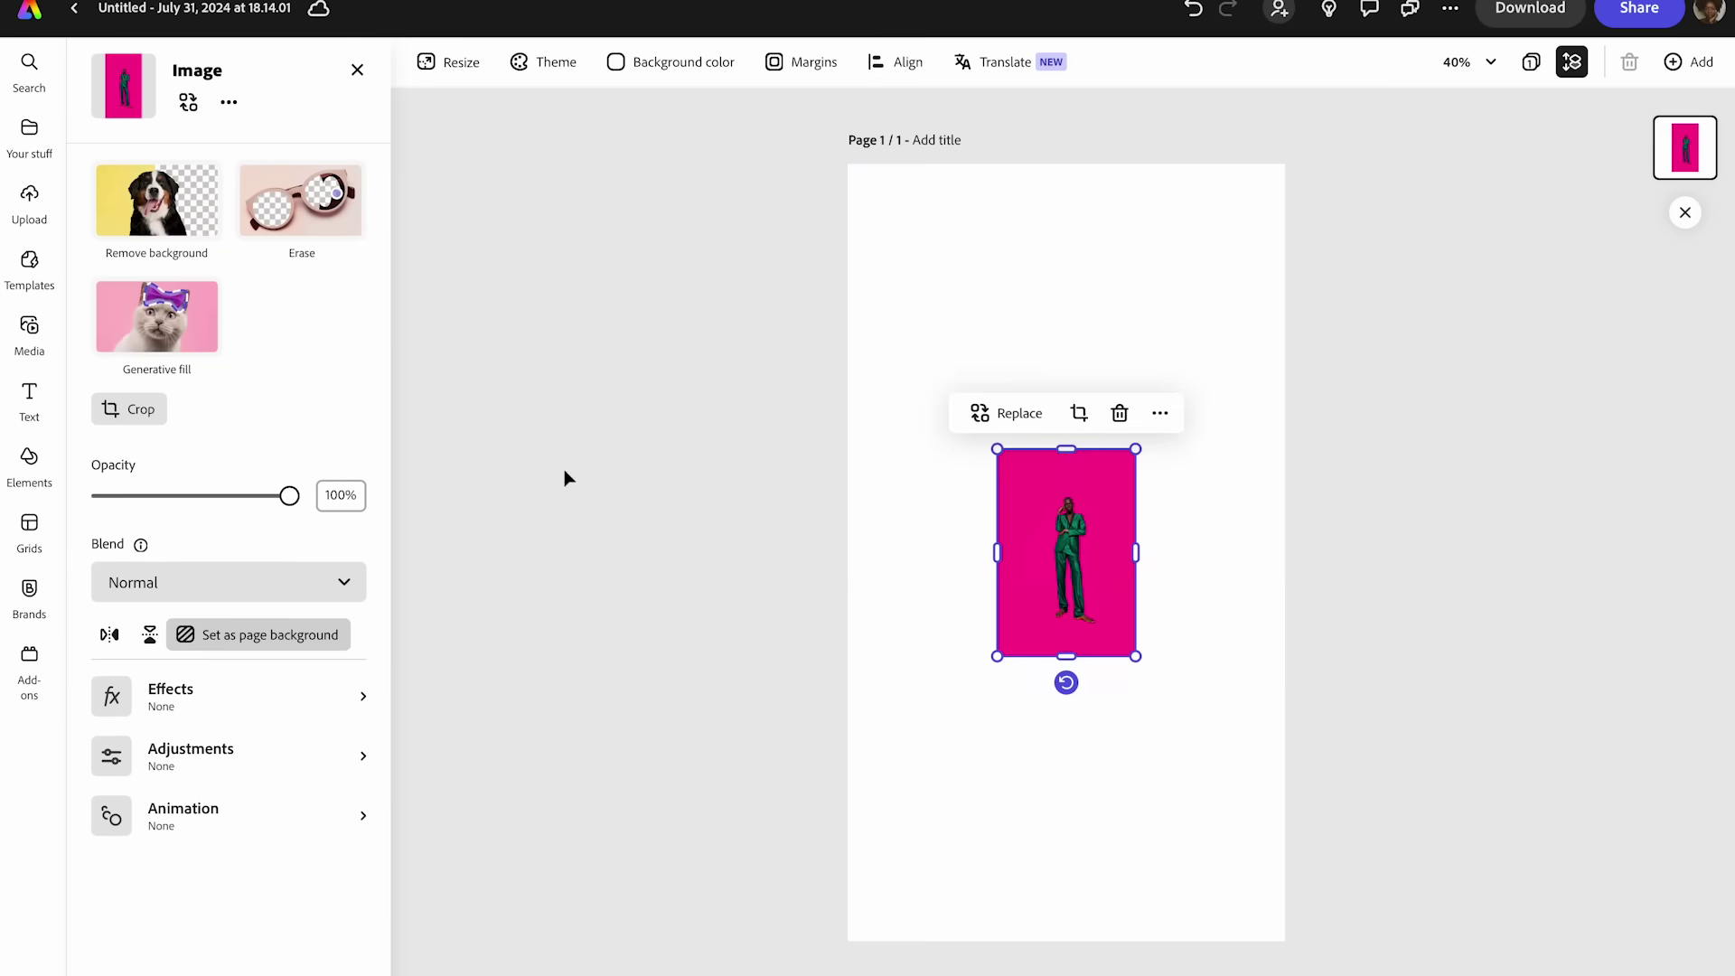
# - Enlarge the photo from both corners and centre it on the page
pyautogui.moveTo(997, 449); pyautogui.dragTo(898, 300)
pyautogui.moveTo(1126, 651); pyautogui.dragTo(1248, 824)
pyautogui.moveTo(1169, 730); pyautogui.dragTo(1162, 711)
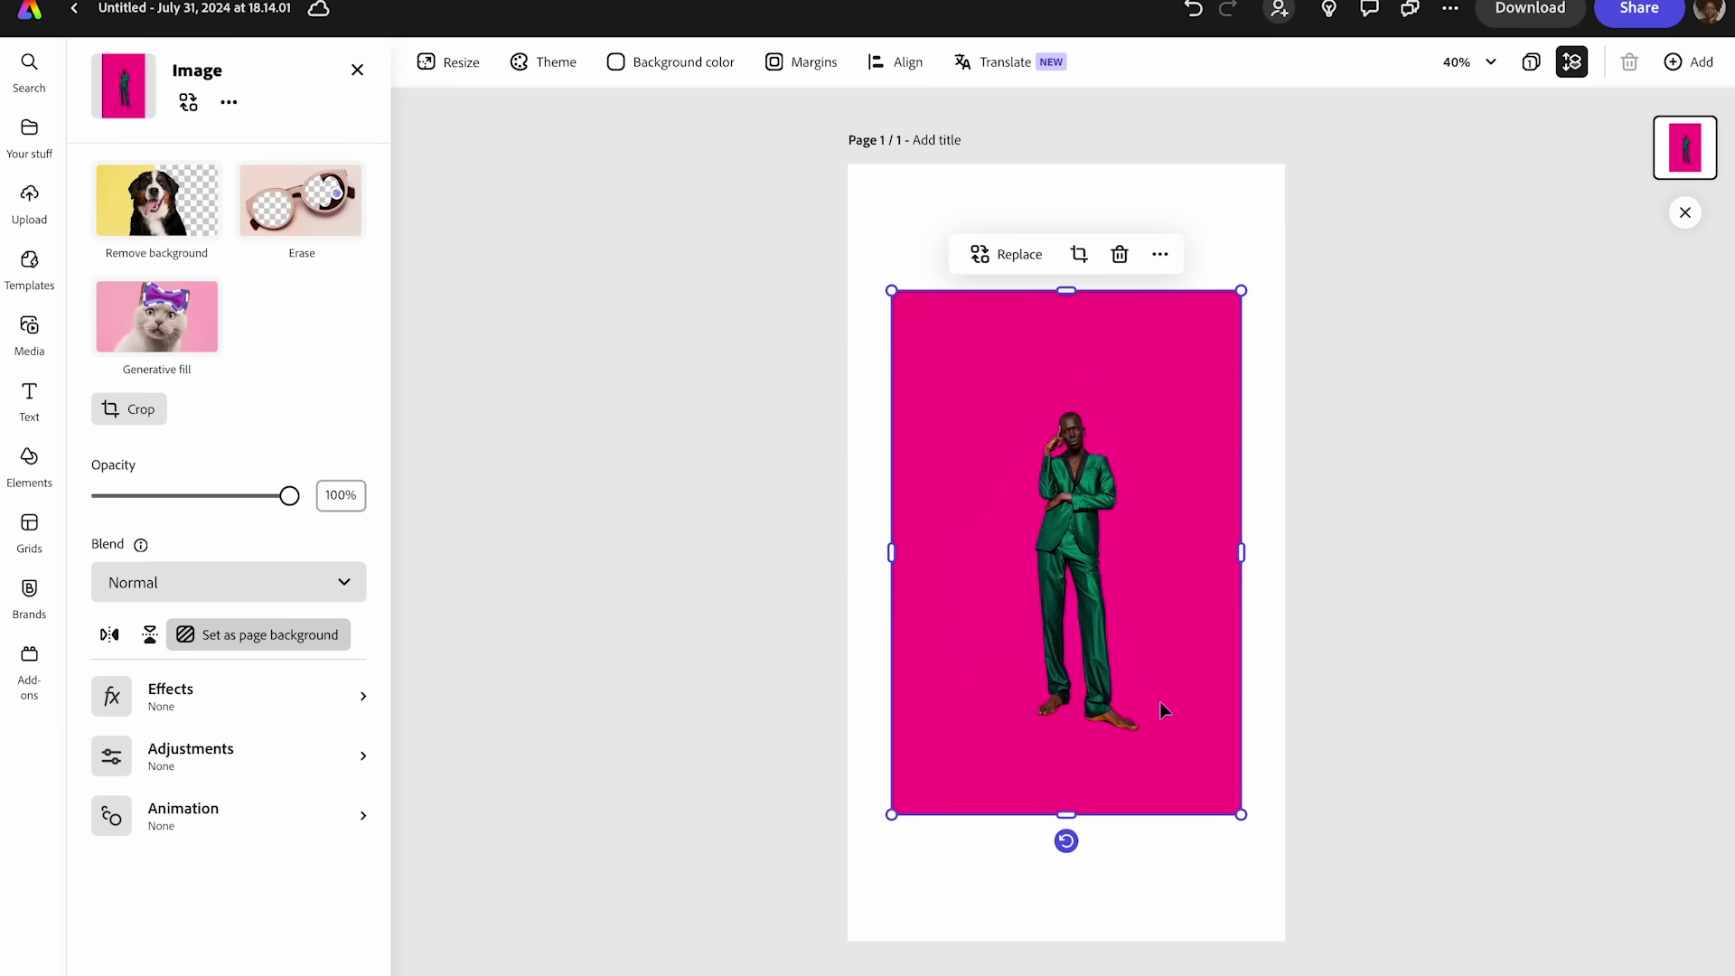
pyautogui.click(892, 234)
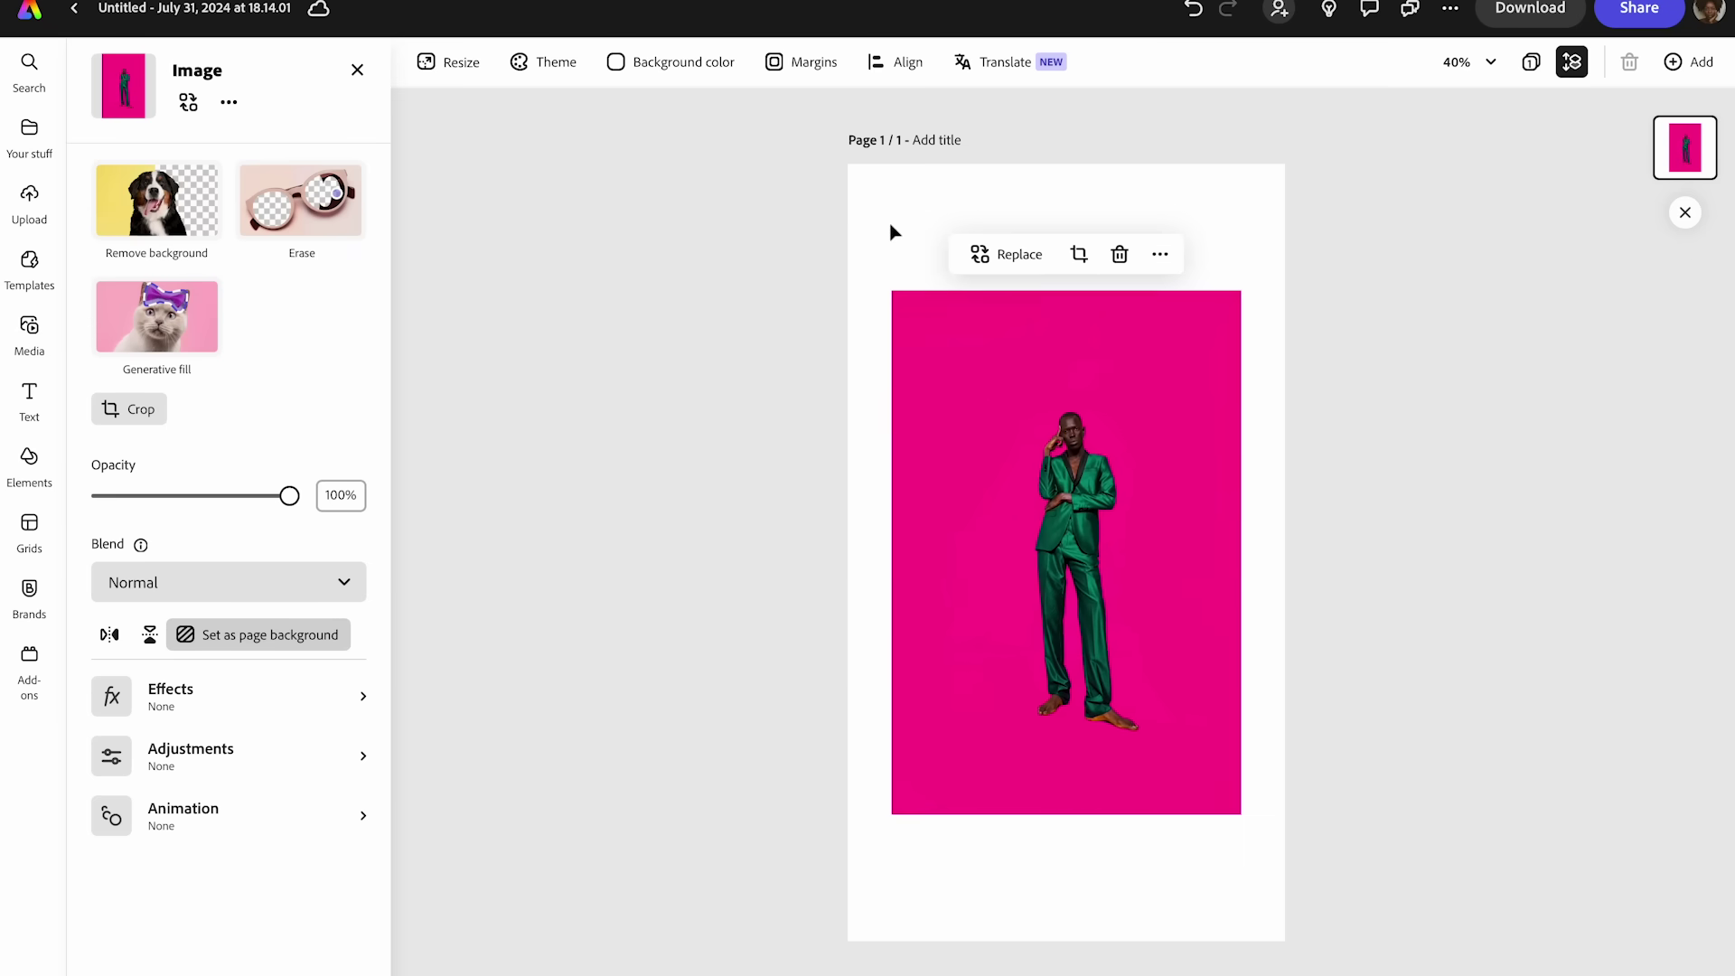
# - Fill the page background with the pink sampled from the photo using the eyedropper
pyautogui.click(671, 61)
pyautogui.click(457, 110)
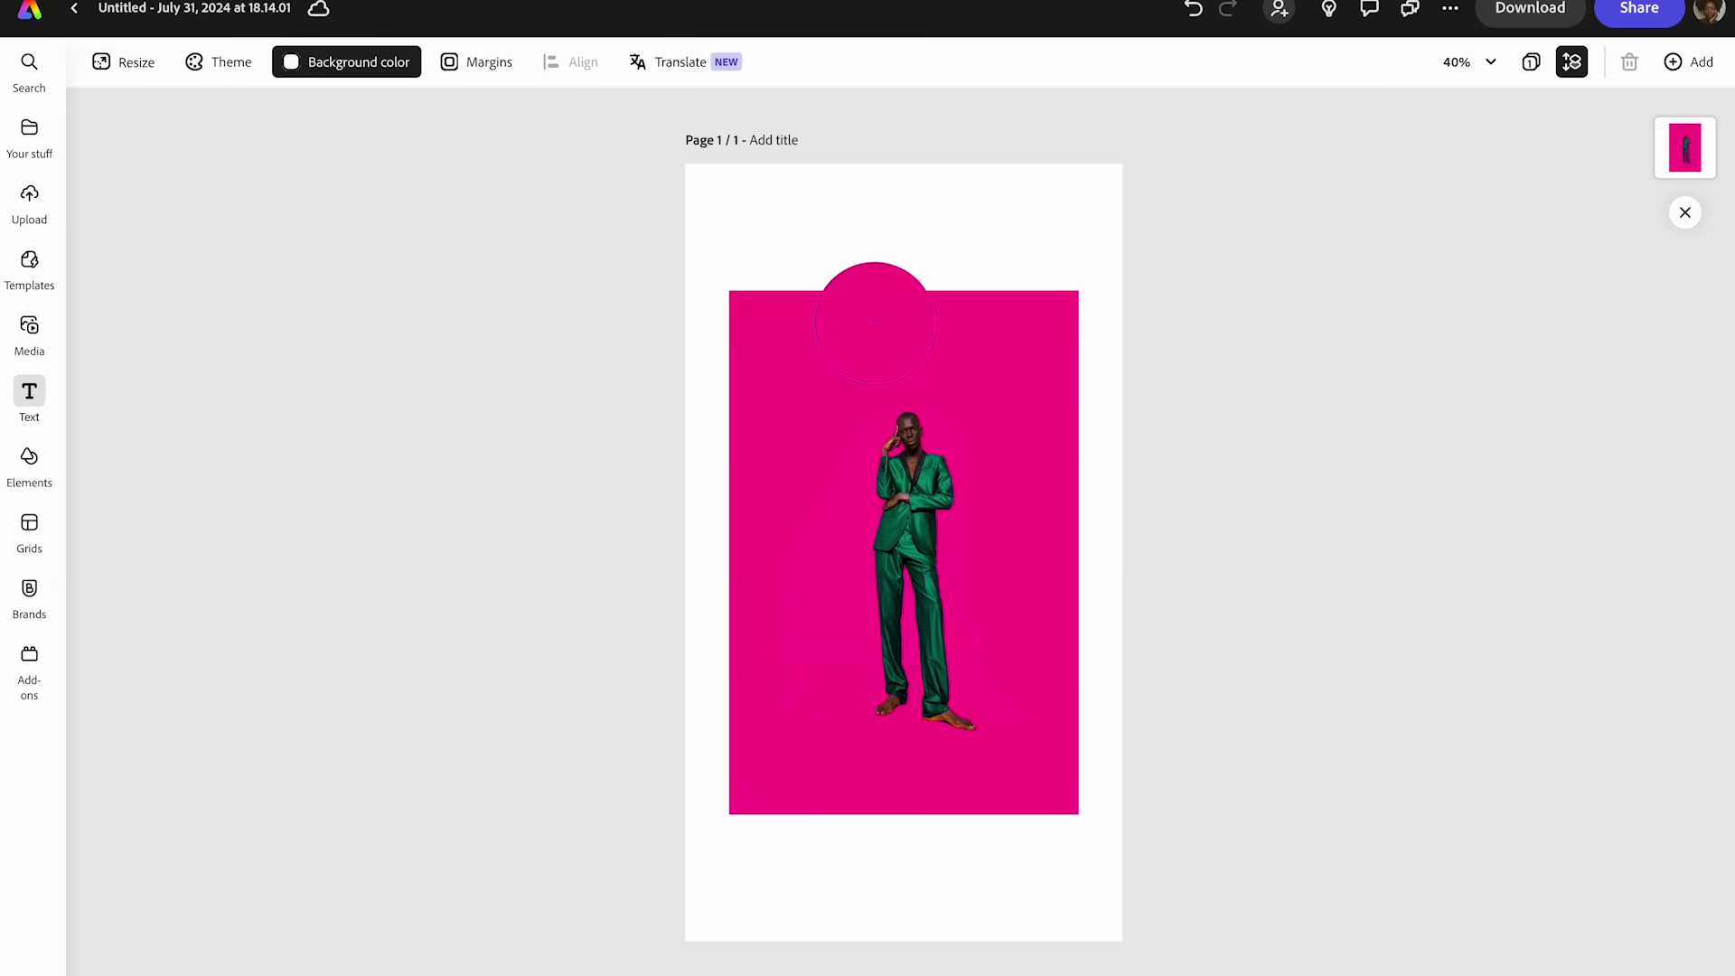
pyautogui.click(849, 371)
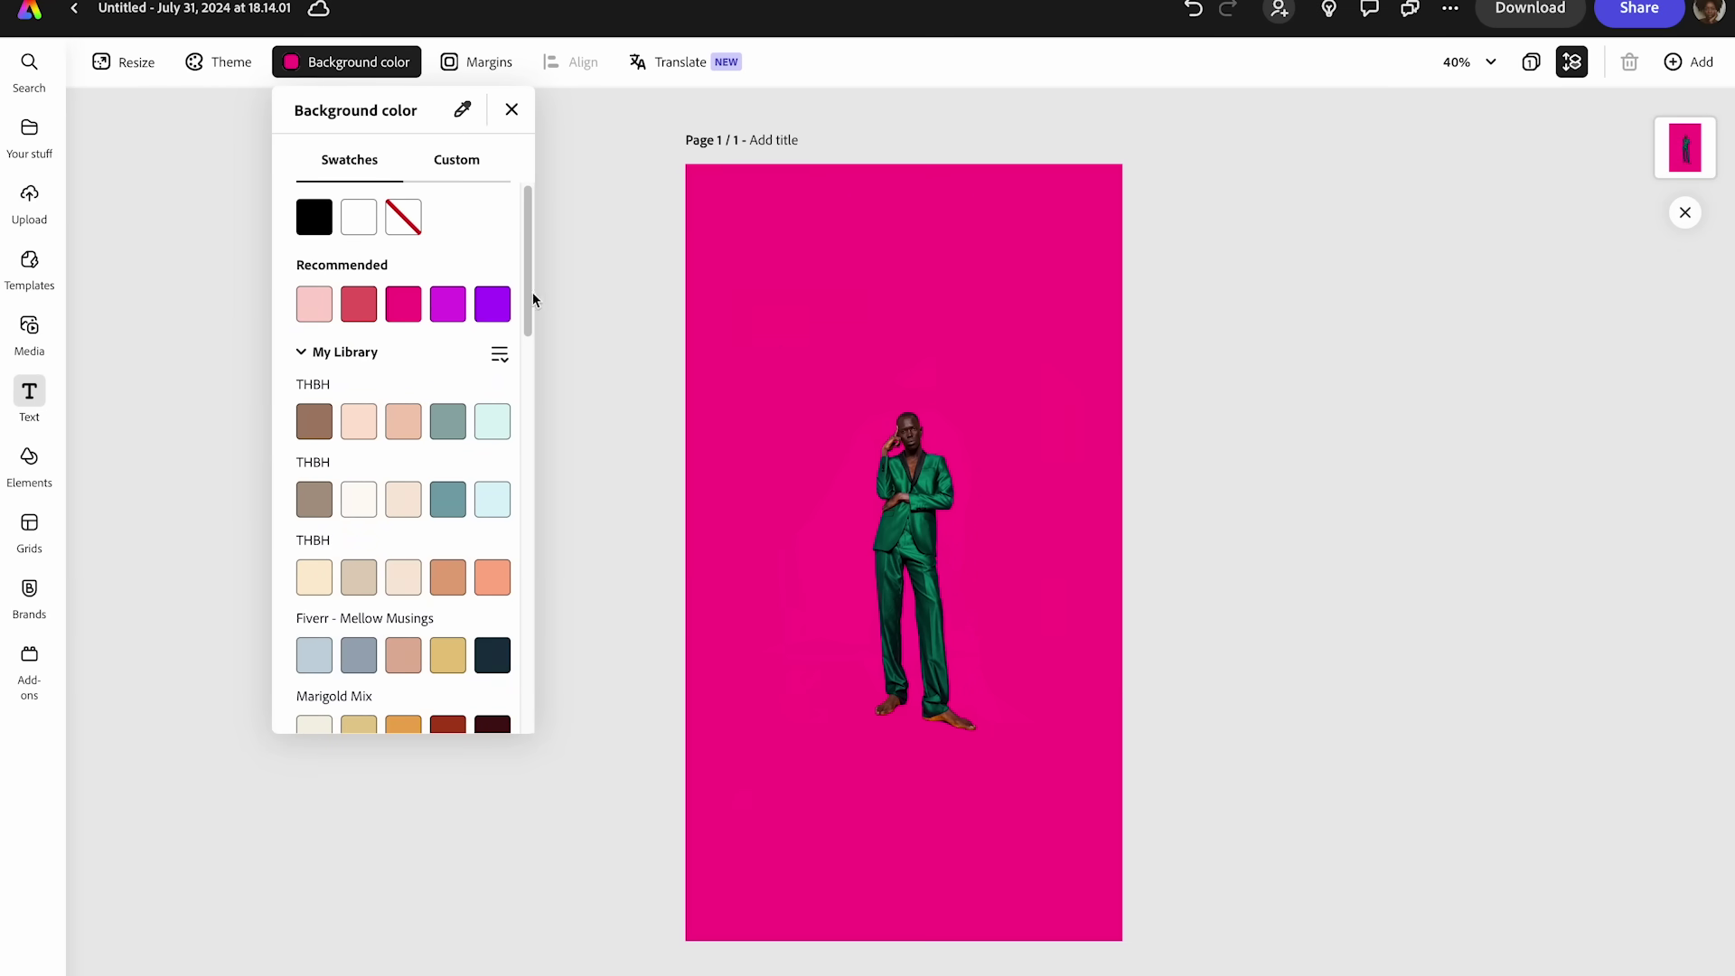
pyautogui.press('Escape')
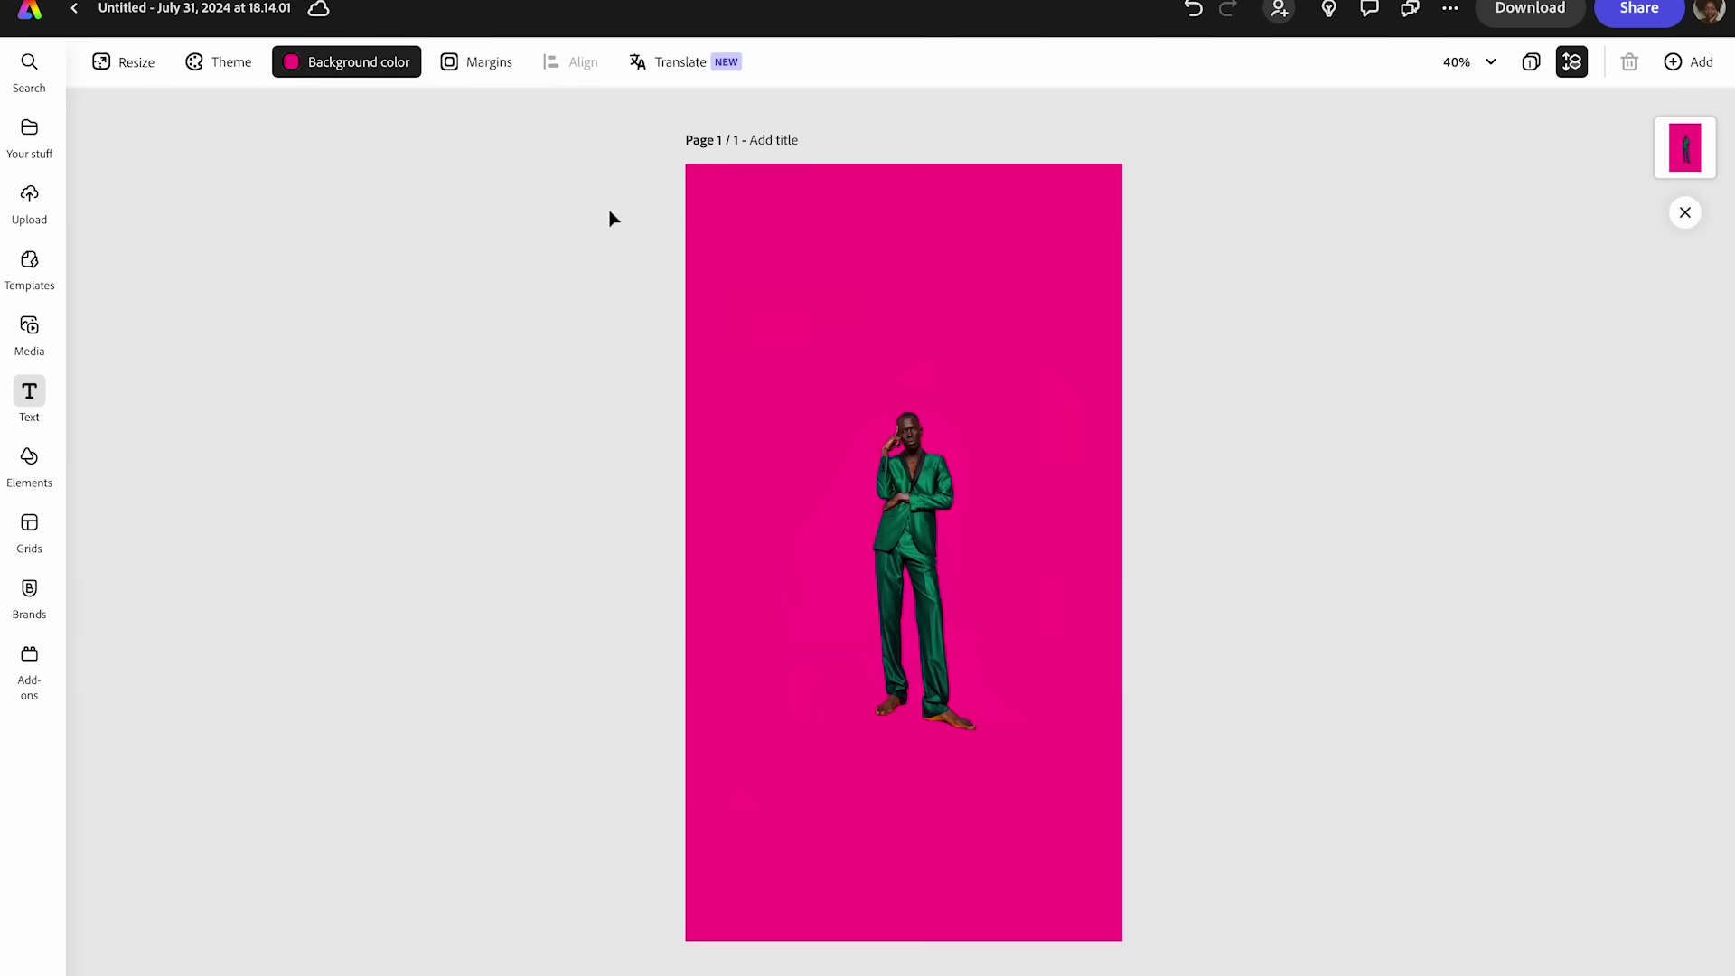
# - Nudge the photo back to the centre of the page
pyautogui.click(881, 473)
pyautogui.moveTo(908, 474); pyautogui.dragTo(901, 466)
pyautogui.click(1247, 438)
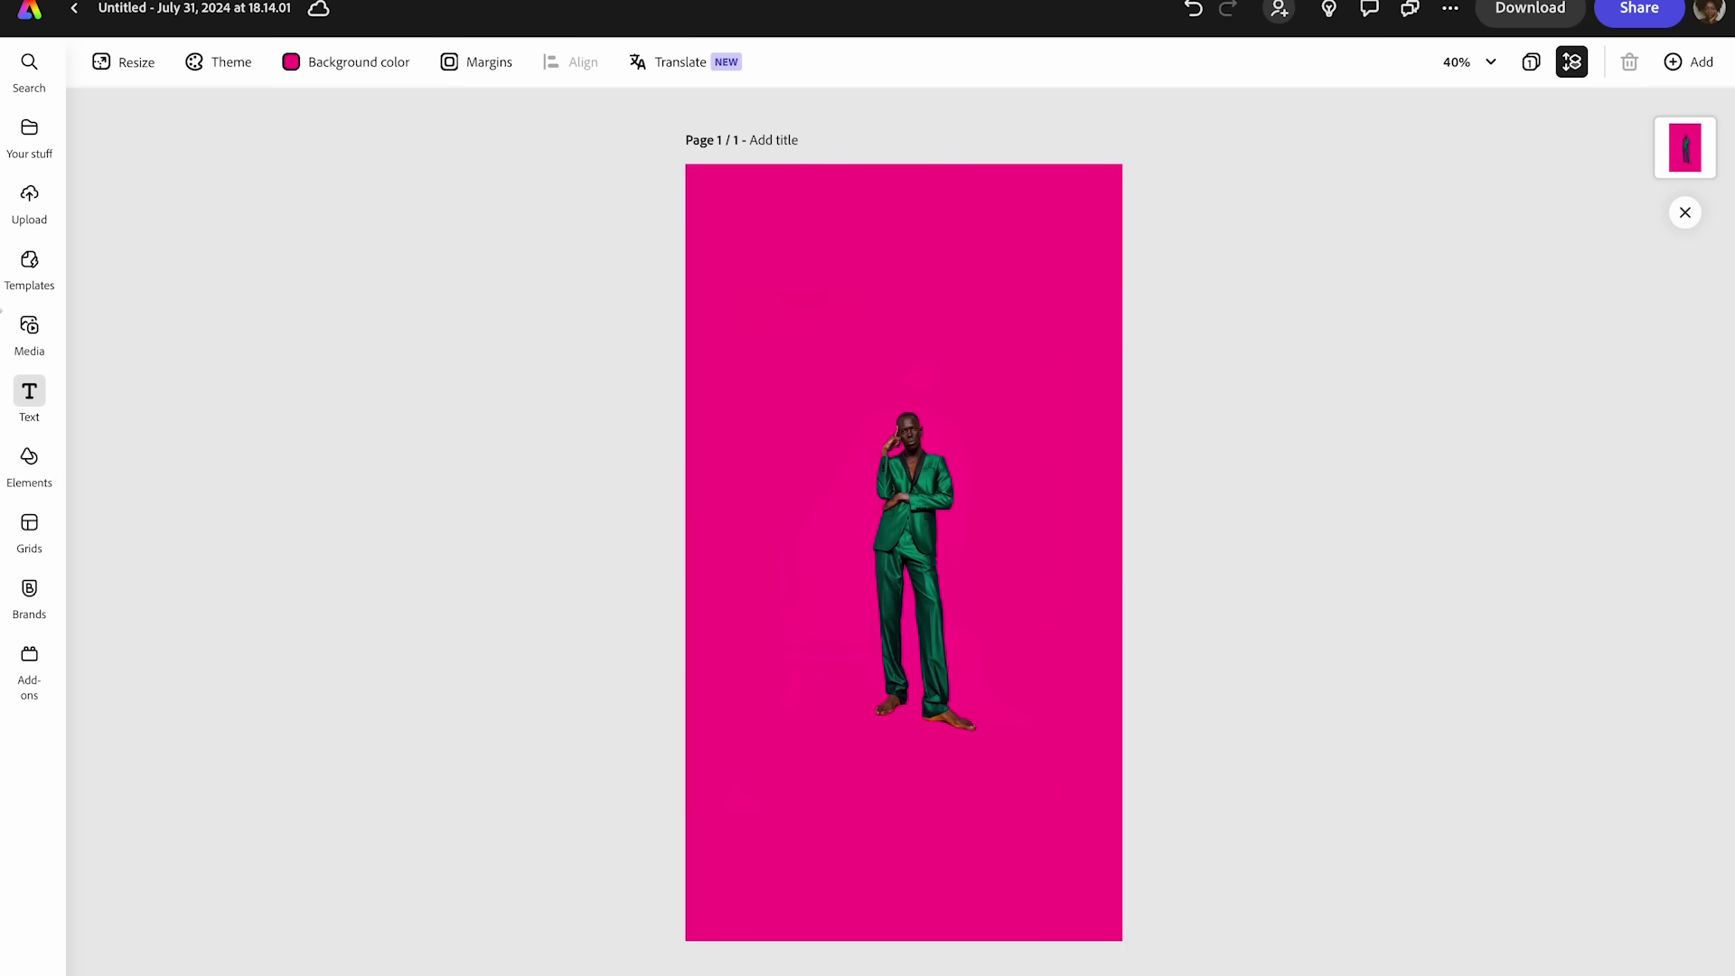
pyautogui.click(28, 393)
# - Add a text box reading 'COLOR PLAY'
pyautogui.click(172, 117)
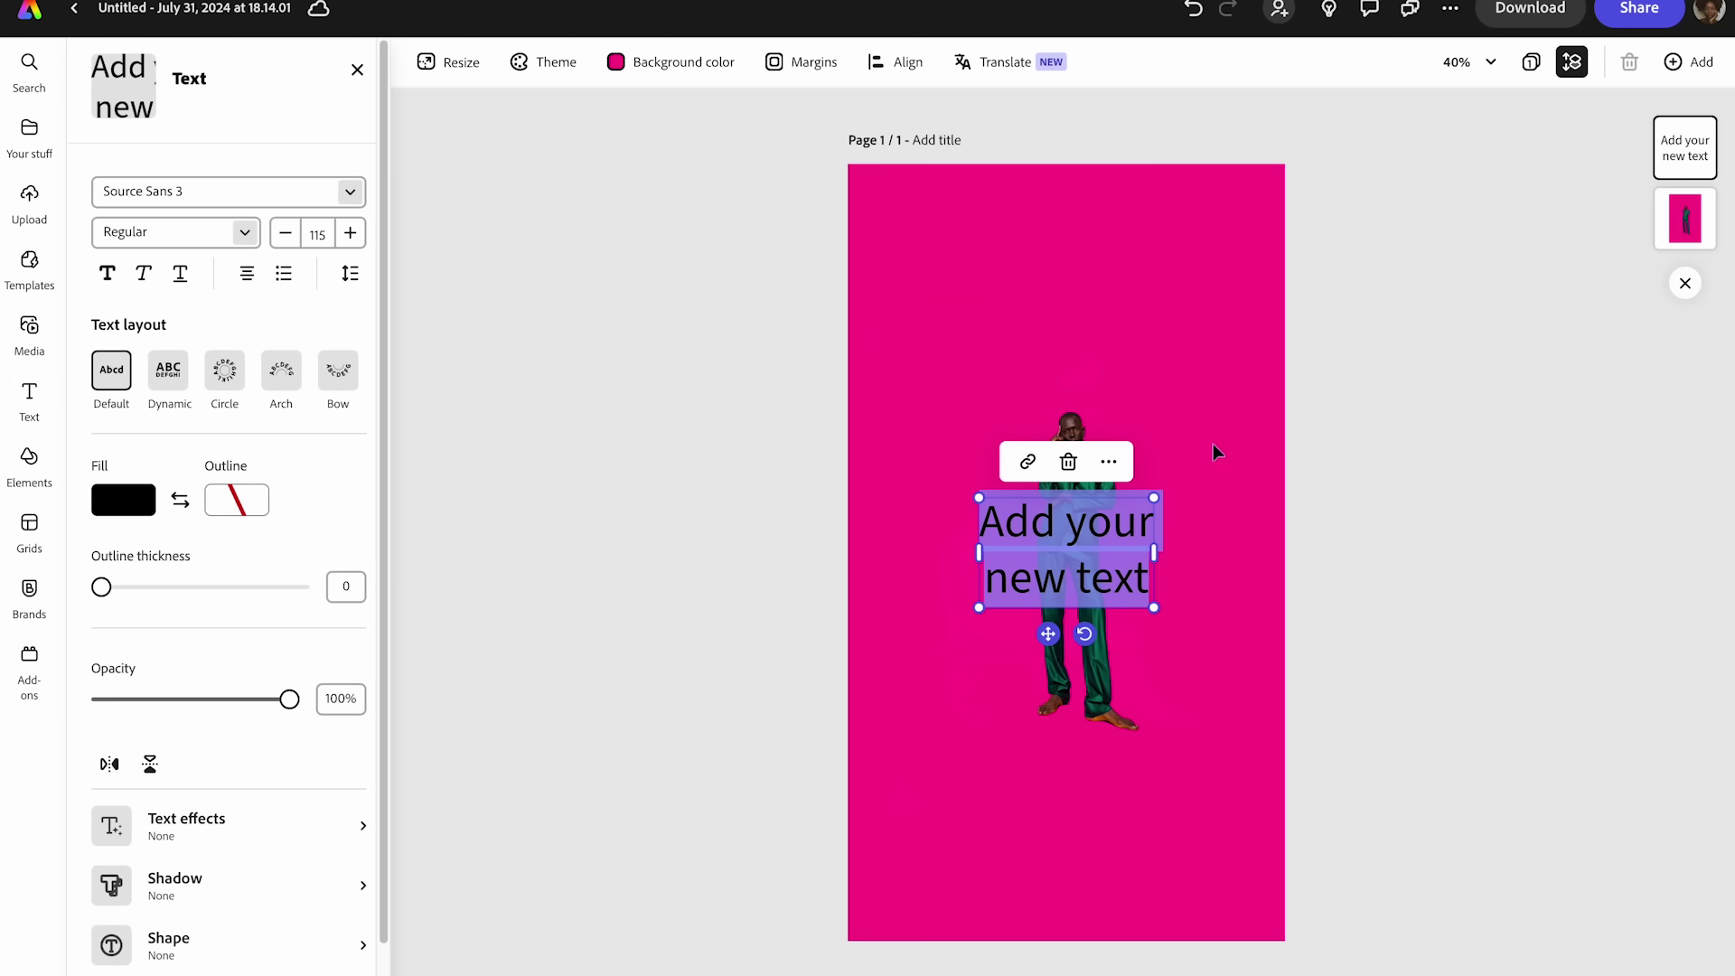
pyautogui.press('BackSpace')
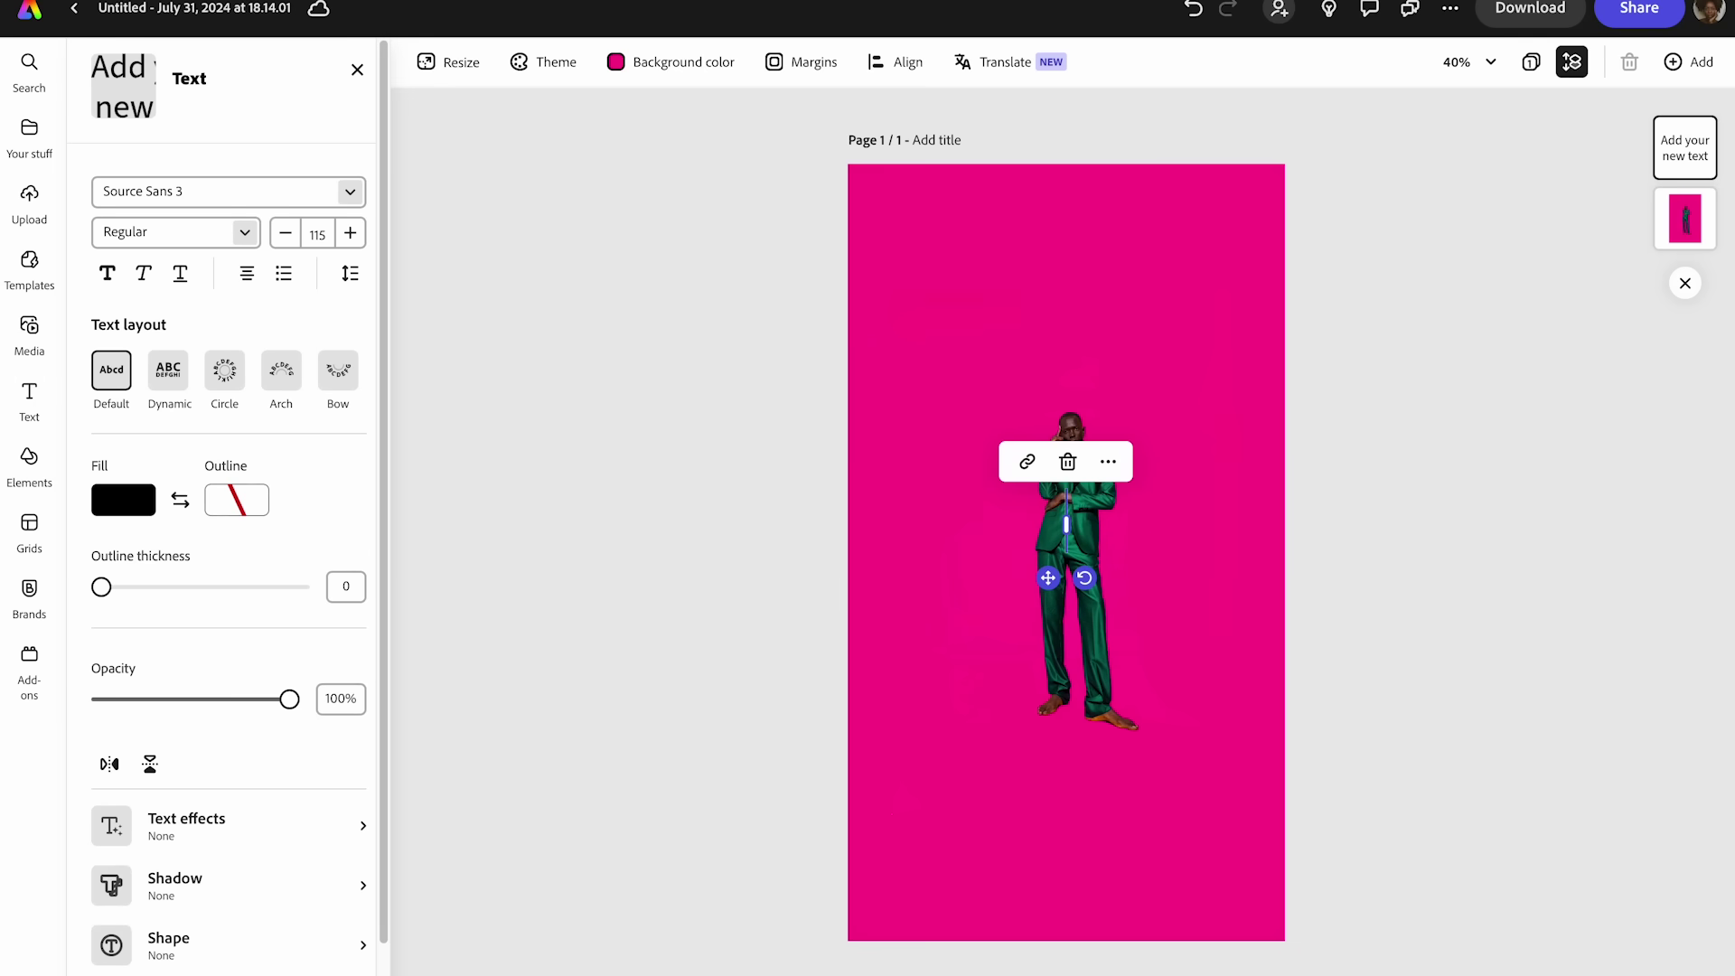
pyautogui.write('C')
pyautogui.press('BackSpace')
pyautogui.write('COLOR PLAY')
# - Make the COLOR PLAY text white
pyautogui.hotkey('ctrl', 'a')
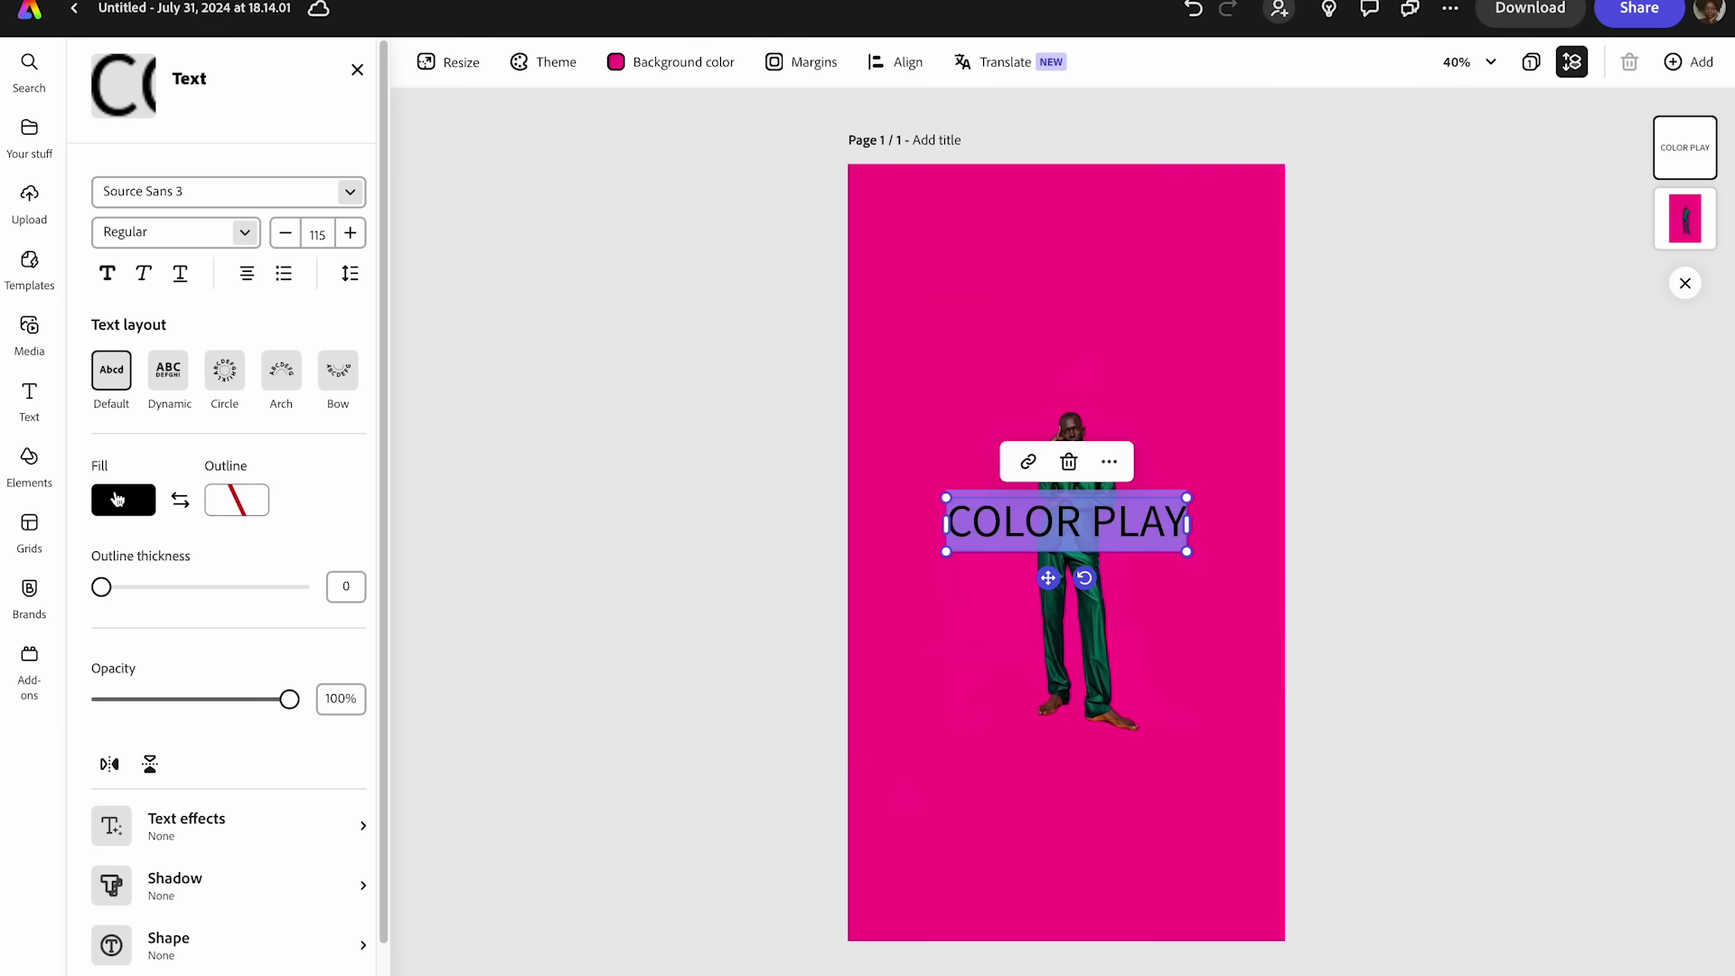
pyautogui.click(118, 501)
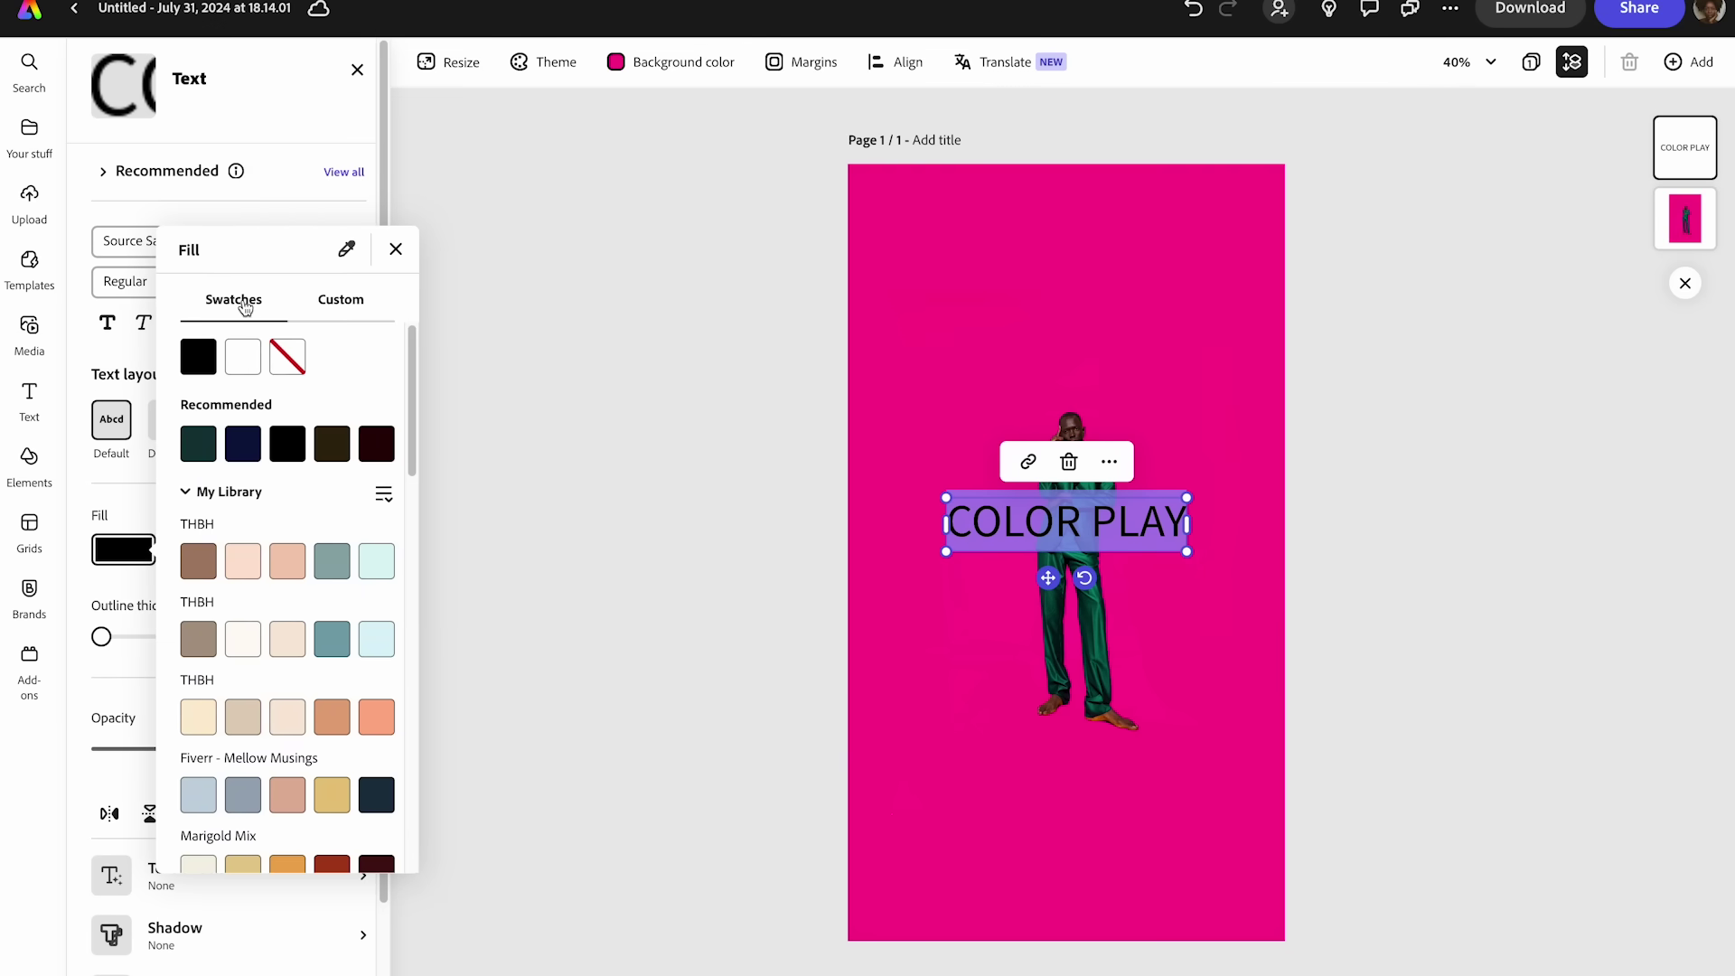
pyautogui.click(242, 358)
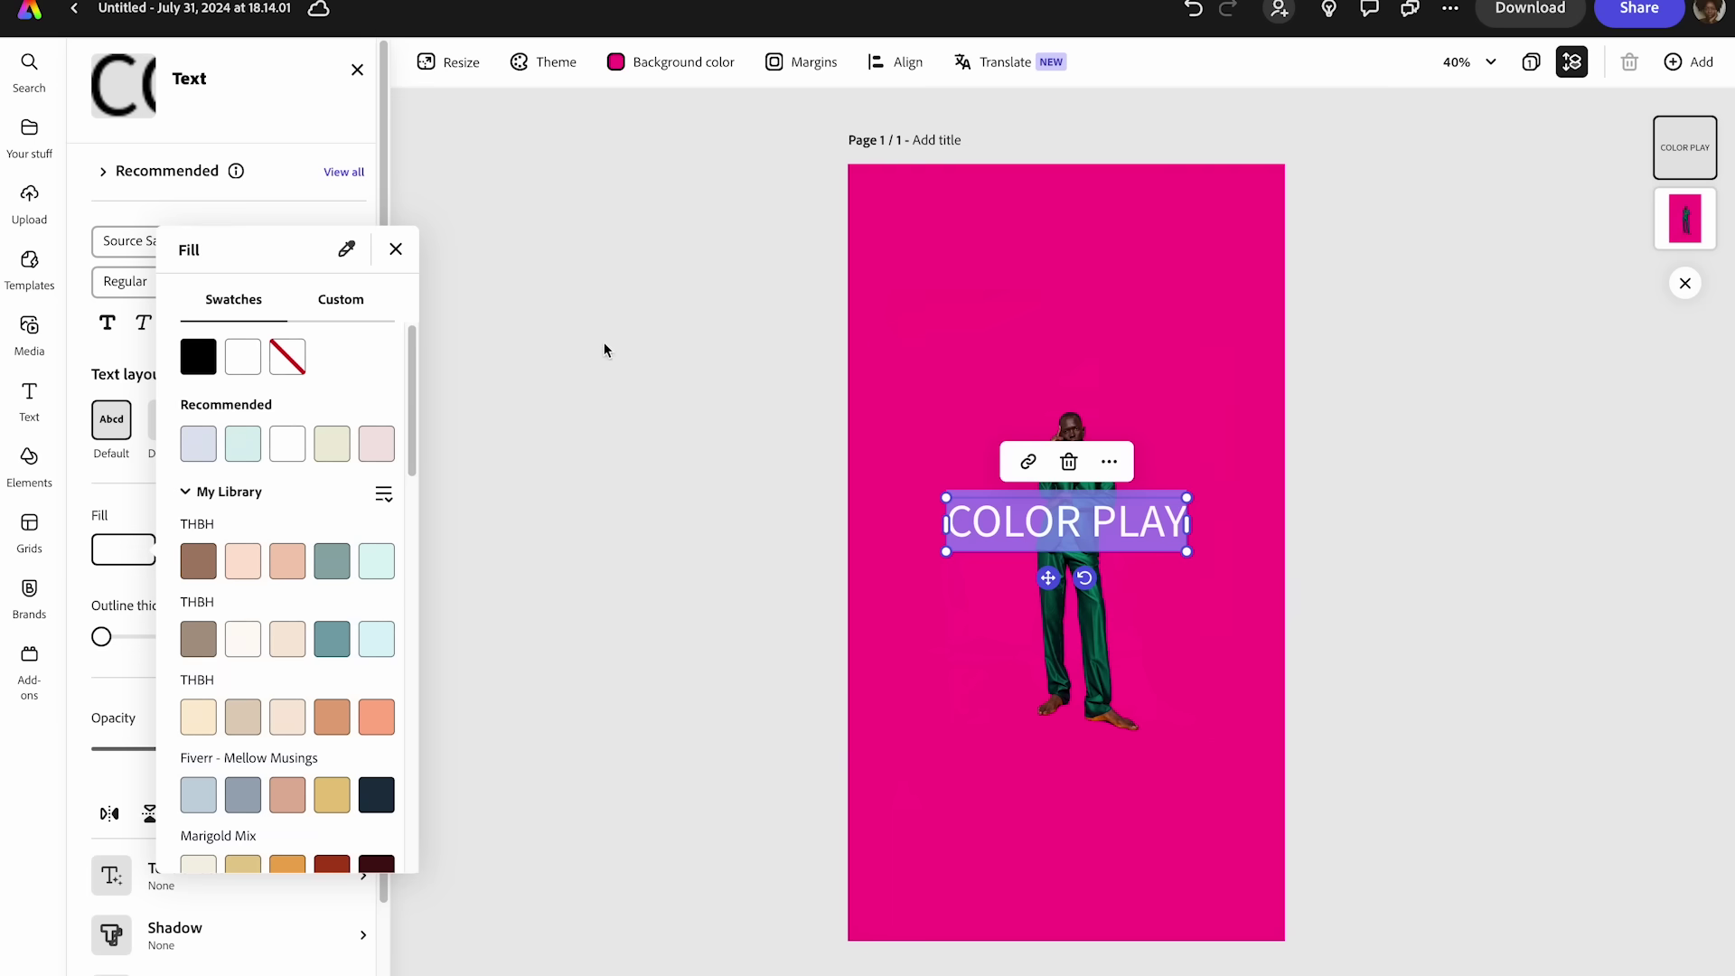
pyautogui.press('Escape')
# - Set the COLOR PLAY font size to 200 after trying 300
pyautogui.click(1080, 518)
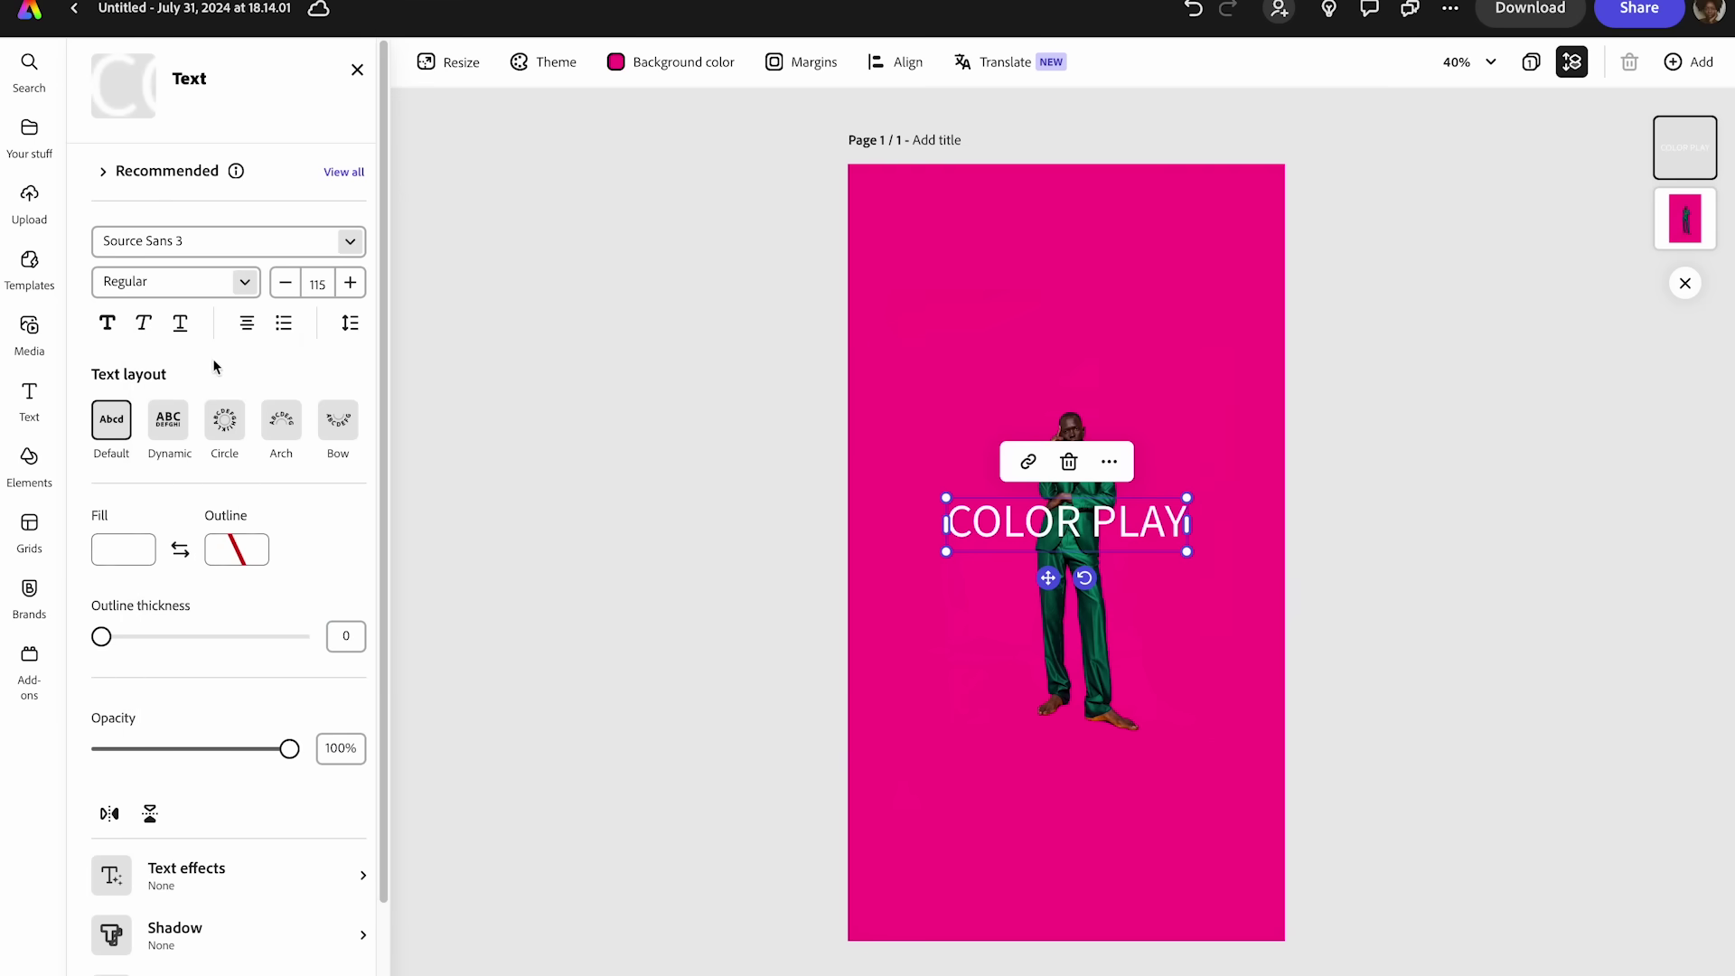
pyautogui.click(314, 285)
pyautogui.write('300')
pyautogui.press('Return')
pyautogui.click(313, 285)
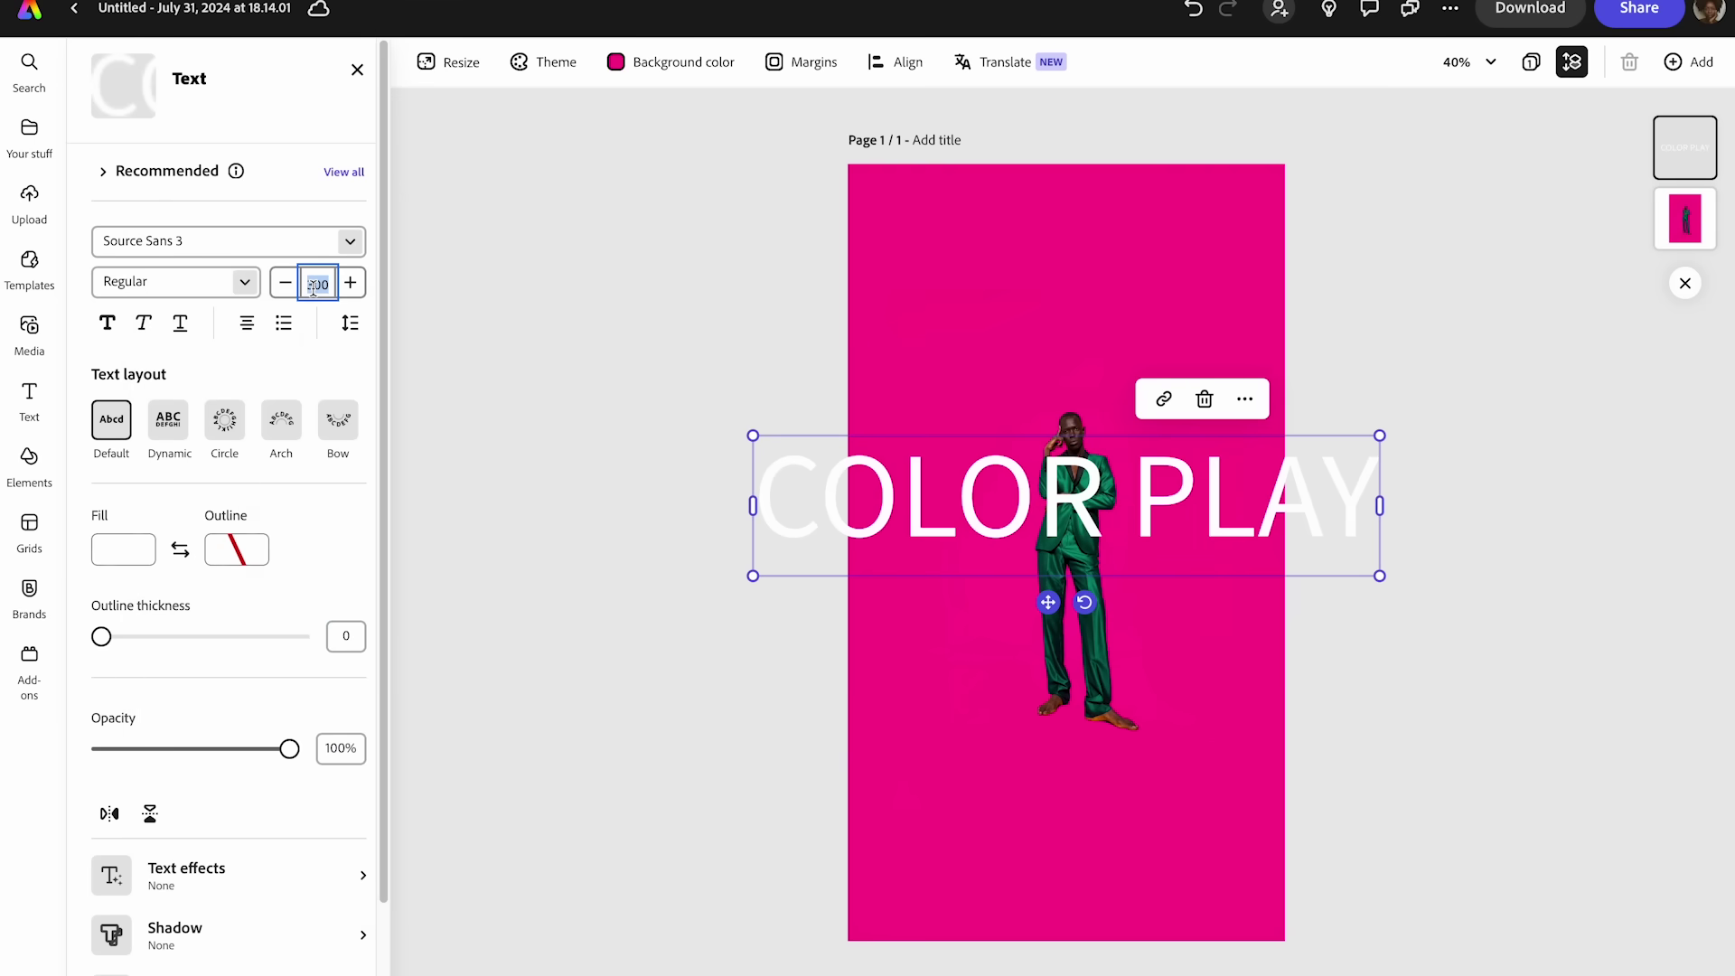
pyautogui.write('200')
pyautogui.press('Return')
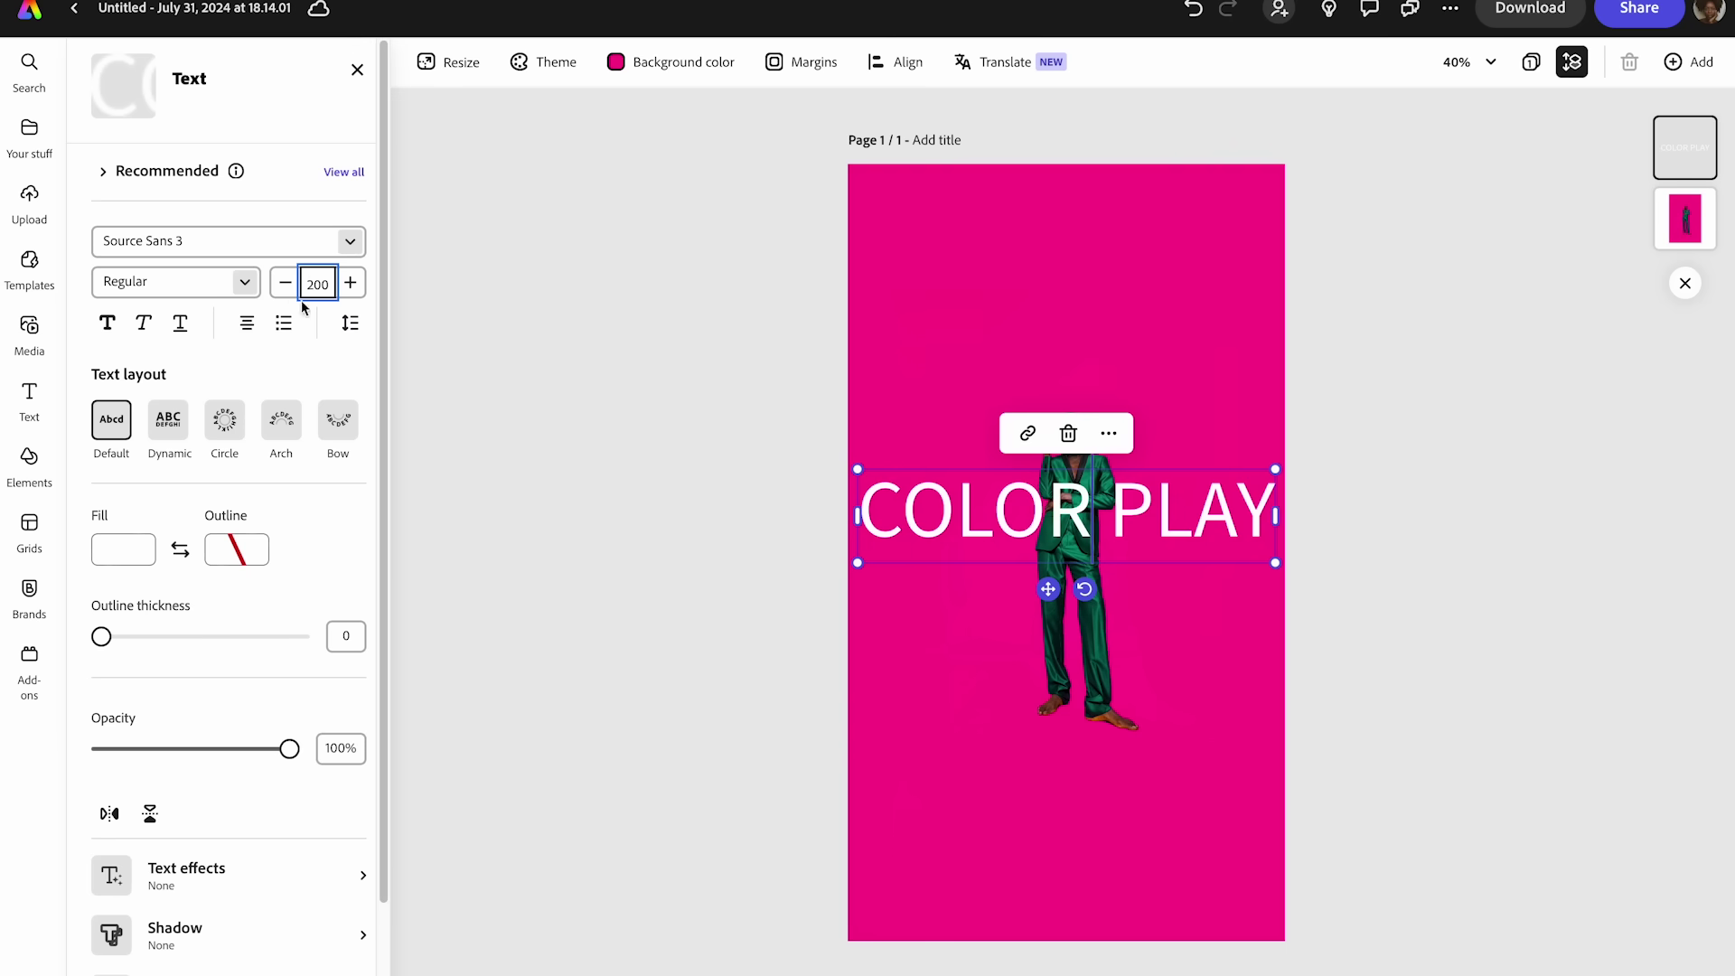
pyautogui.click(304, 242)
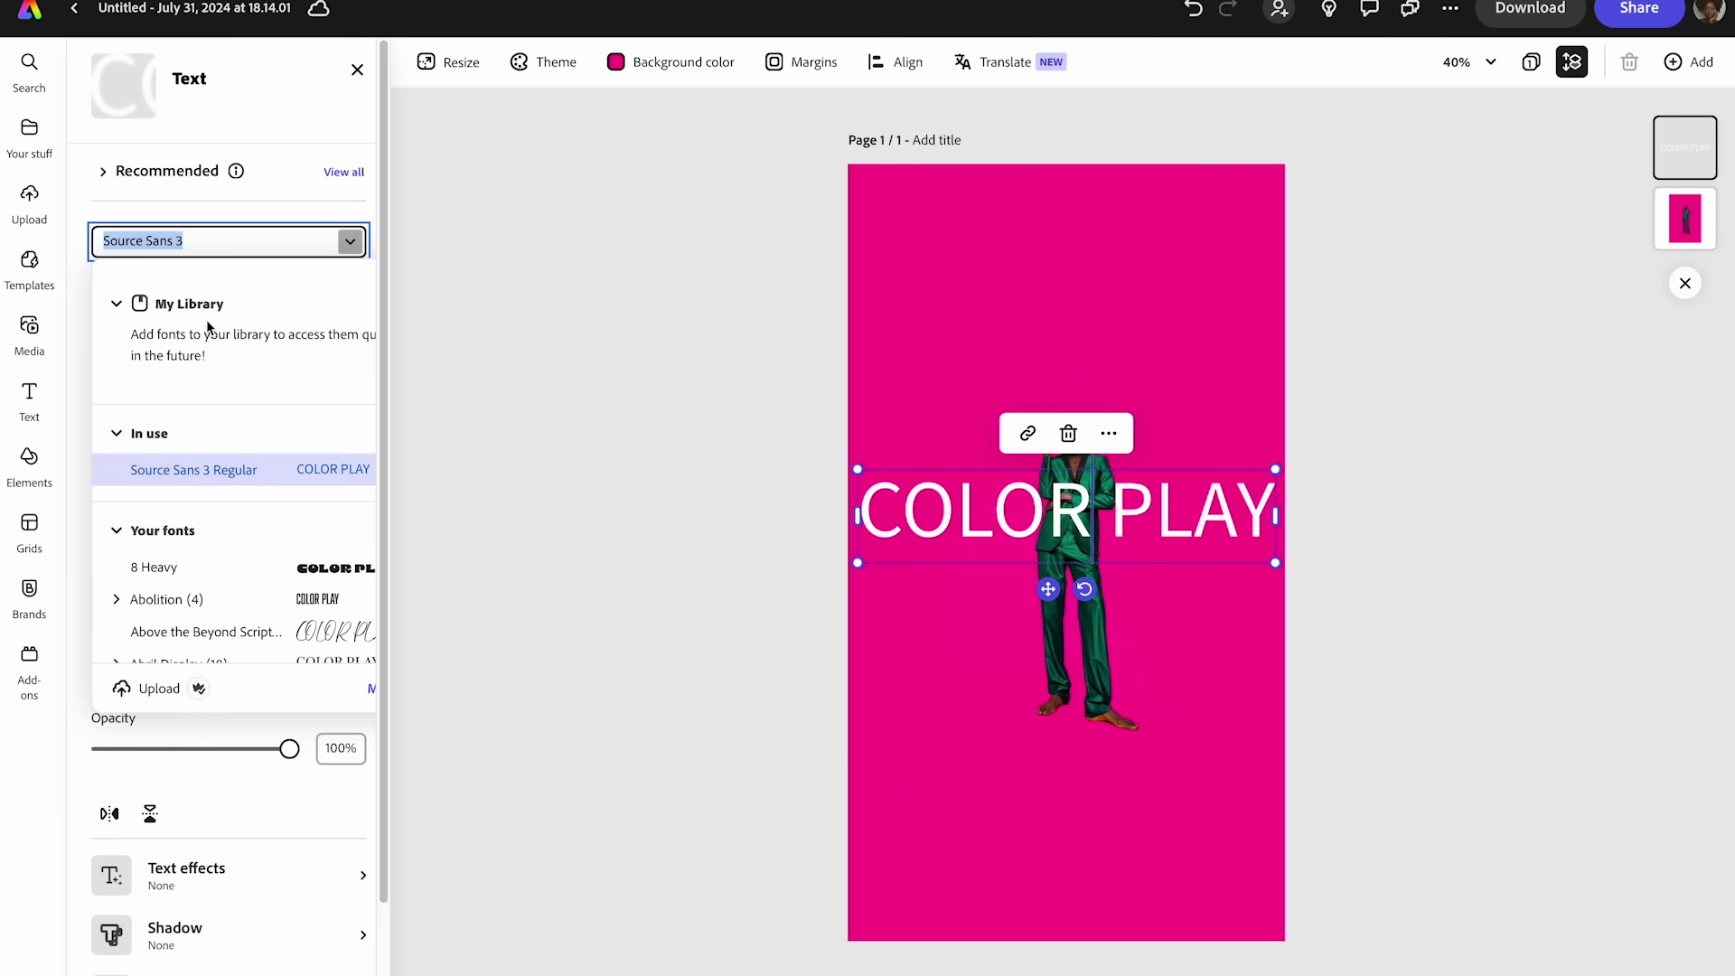
# - Set the heading font to Adelle Sans Heavy after trying Abril Fatface
pyautogui.click(116, 304)
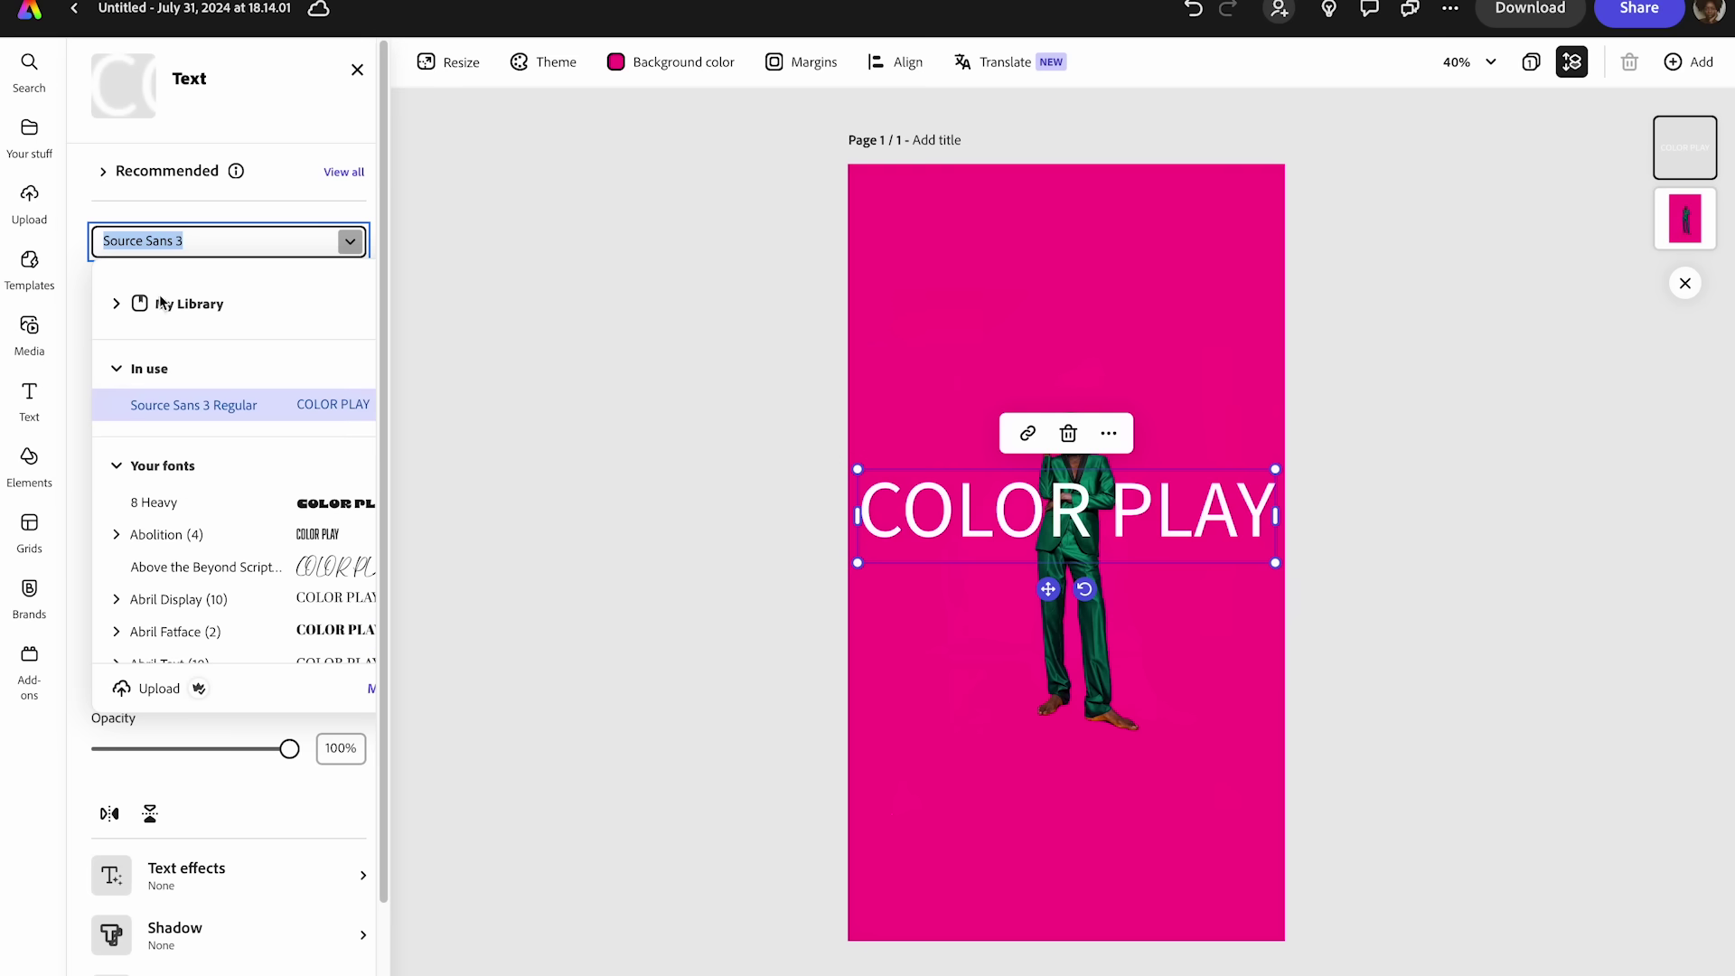
pyautogui.click(117, 305)
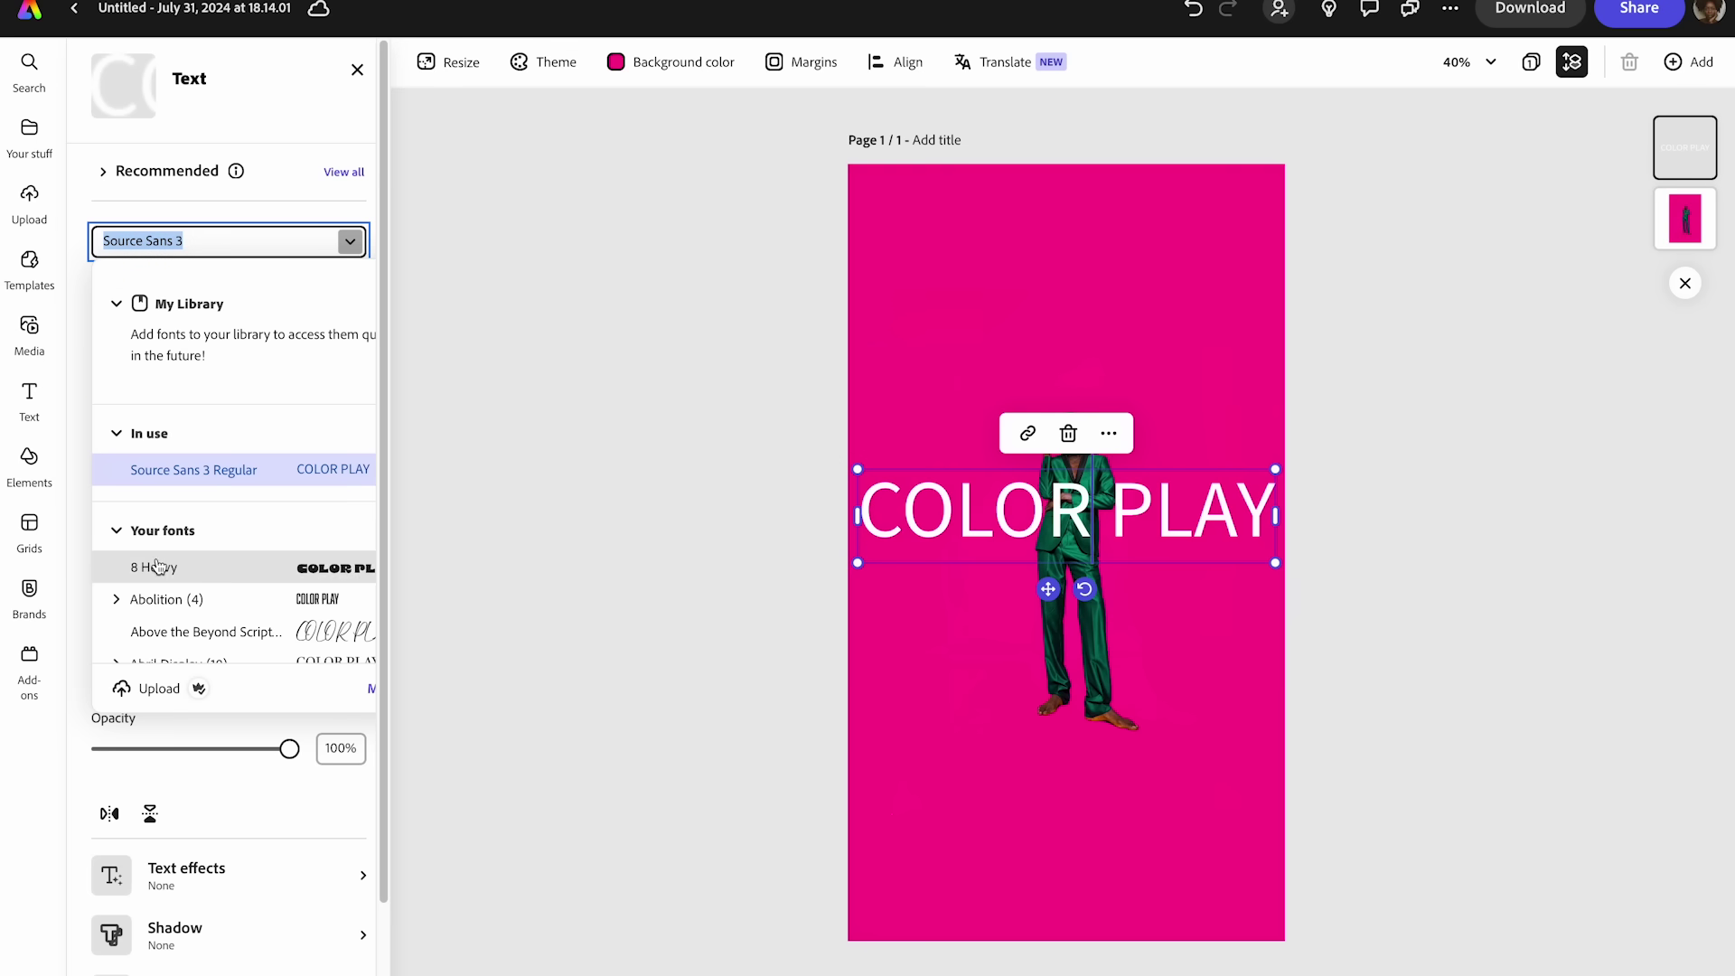
pyautogui.scroll(-3, 169, 564)
pyautogui.scroll(-4, 168, 564)
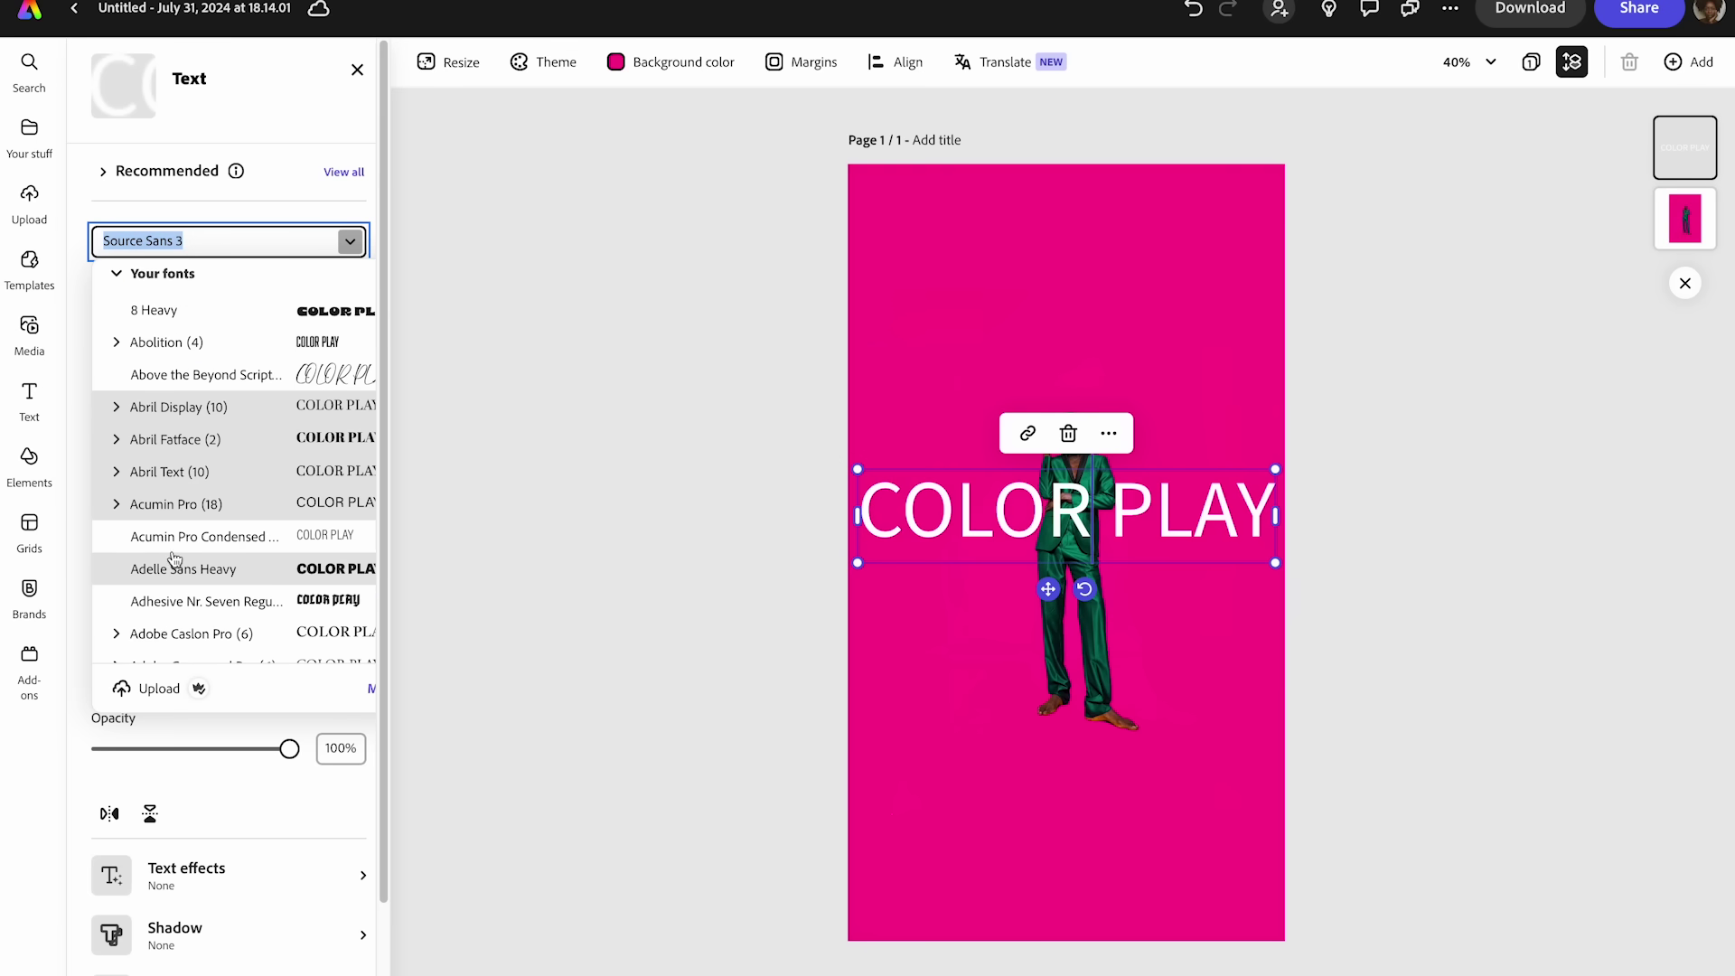
pyautogui.click(278, 424)
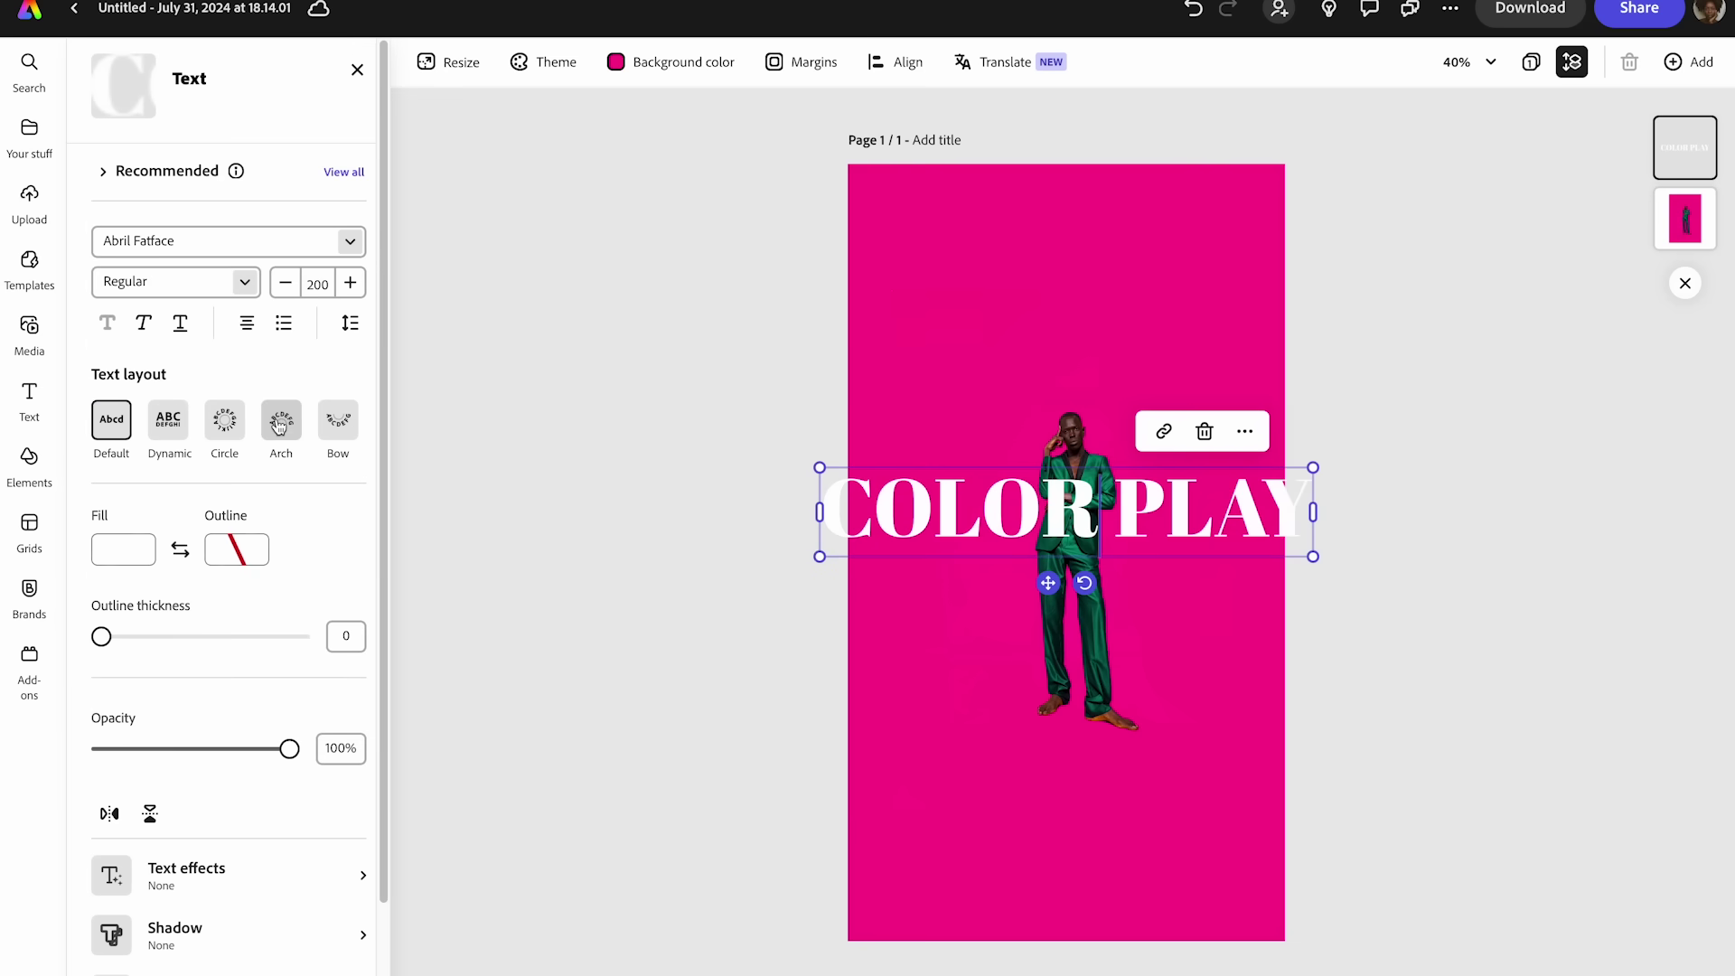
pyautogui.click(348, 241)
pyautogui.click(218, 566)
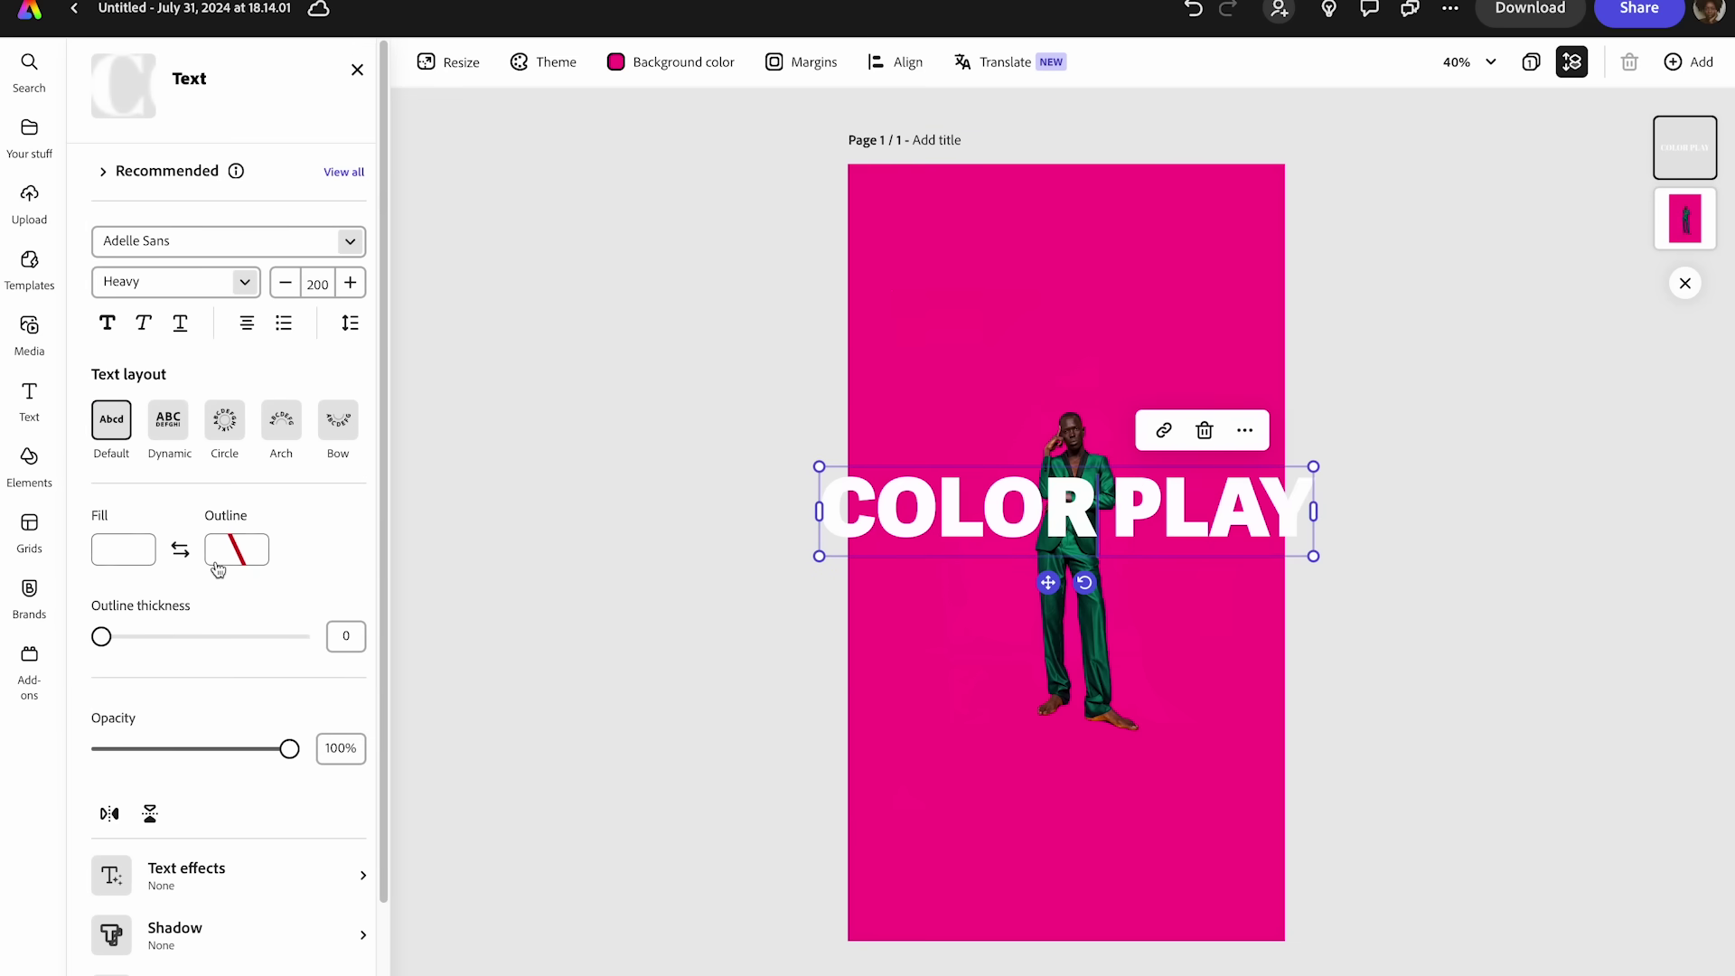
# - Shrink the COLOR PLAY text from 178 down to size 158
pyautogui.moveTo(1323, 553); pyautogui.dragTo(1260, 546)
pyautogui.moveTo(1126, 503); pyautogui.dragTo(1147, 501)
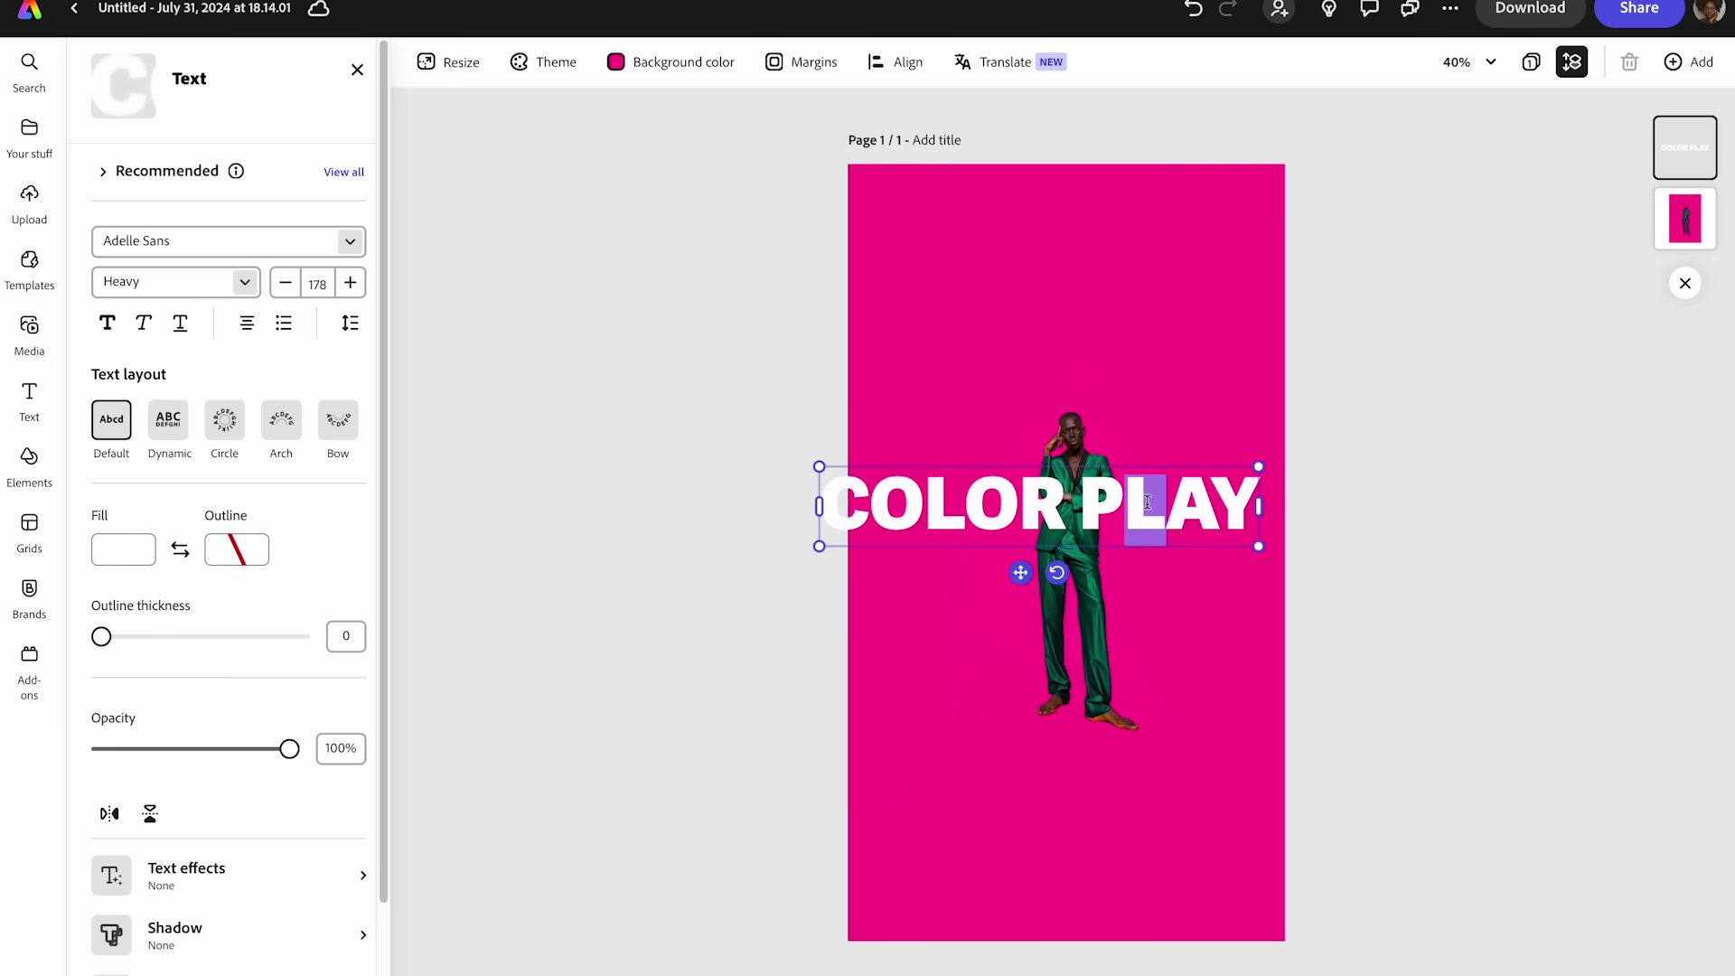
pyautogui.moveTo(818, 546); pyautogui.dragTo(868, 537)
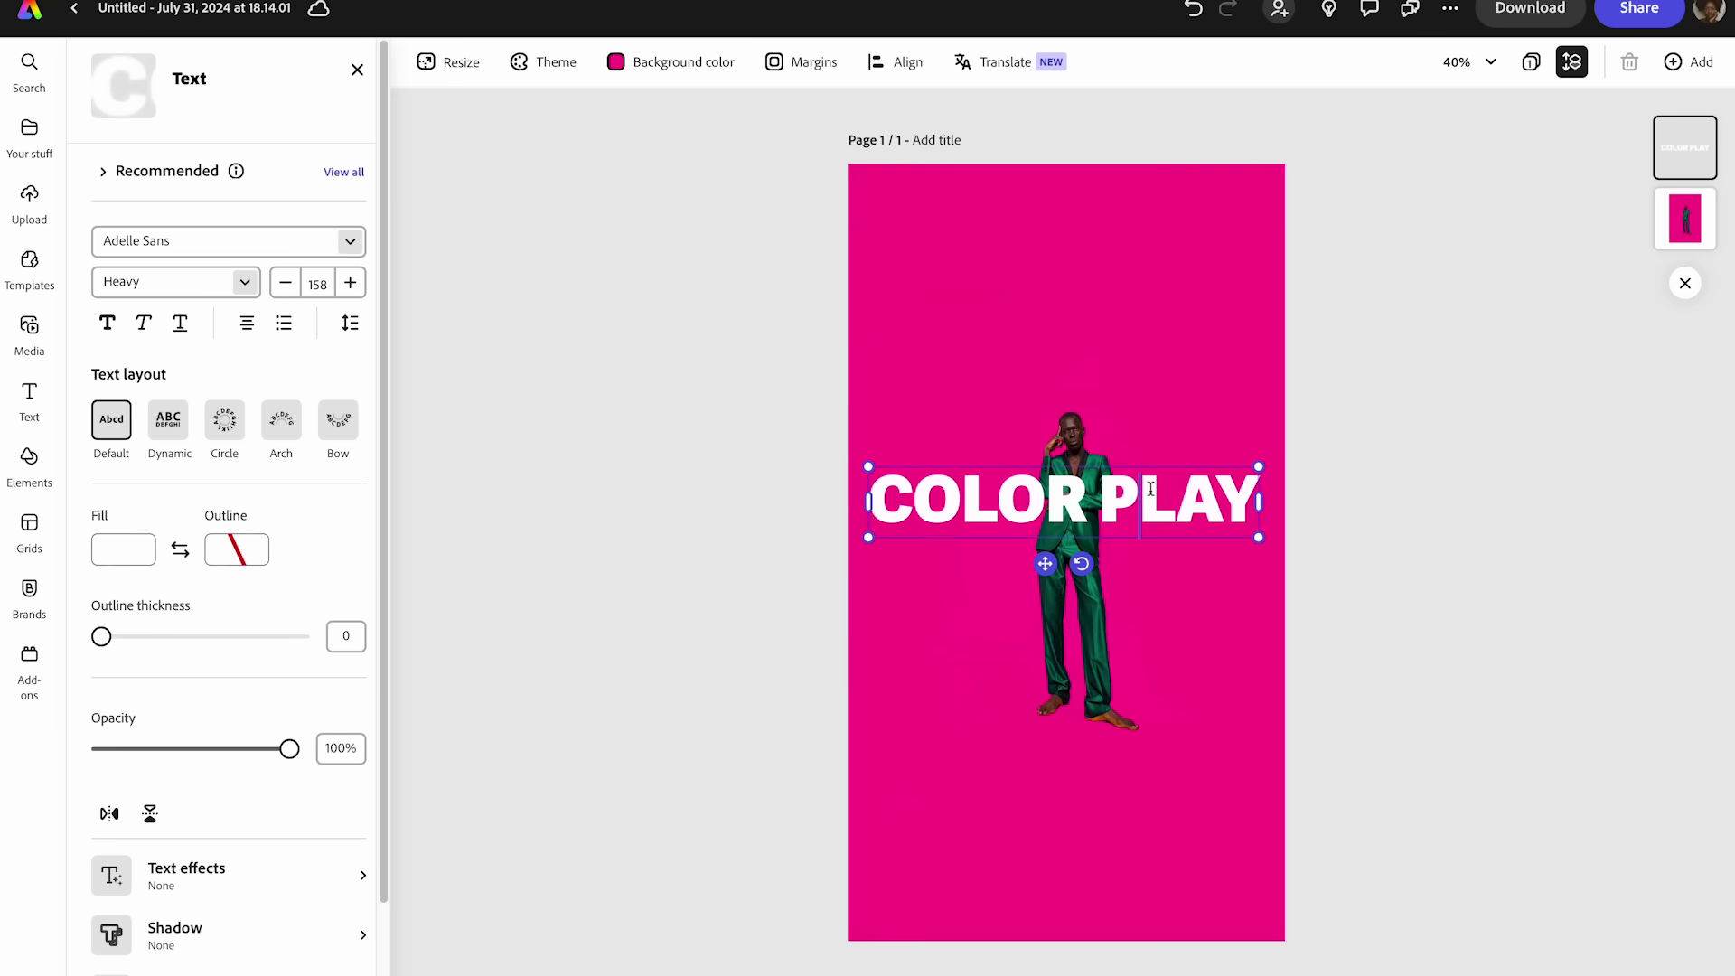
pyautogui.click(1304, 425)
# - Move COLOR PLAY up just above the man's head, centred horizontally
pyautogui.moveTo(1173, 493); pyautogui.dragTo(1179, 355)
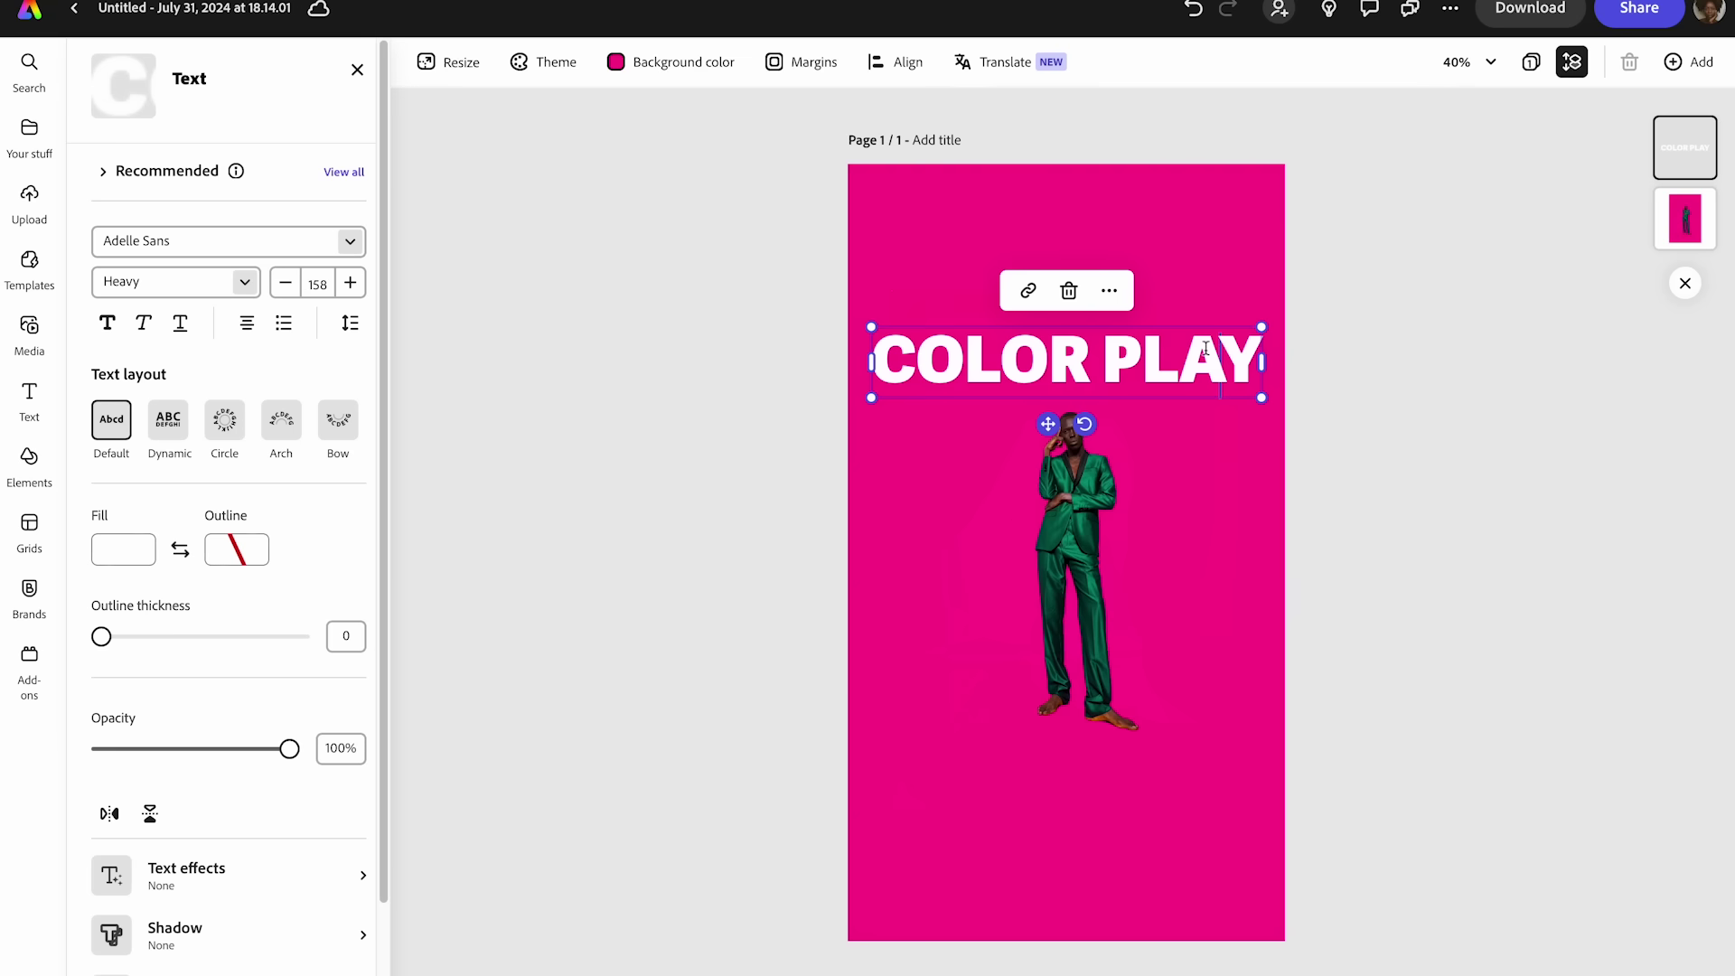
pyautogui.moveTo(1263, 327); pyautogui.dragTo(1263, 327)
pyautogui.moveTo(1144, 340)
pyautogui.mouseDown()
pyautogui.moveTo(1148, 391)
pyautogui.moveTo(1150, 343)
pyautogui.mouseUp()
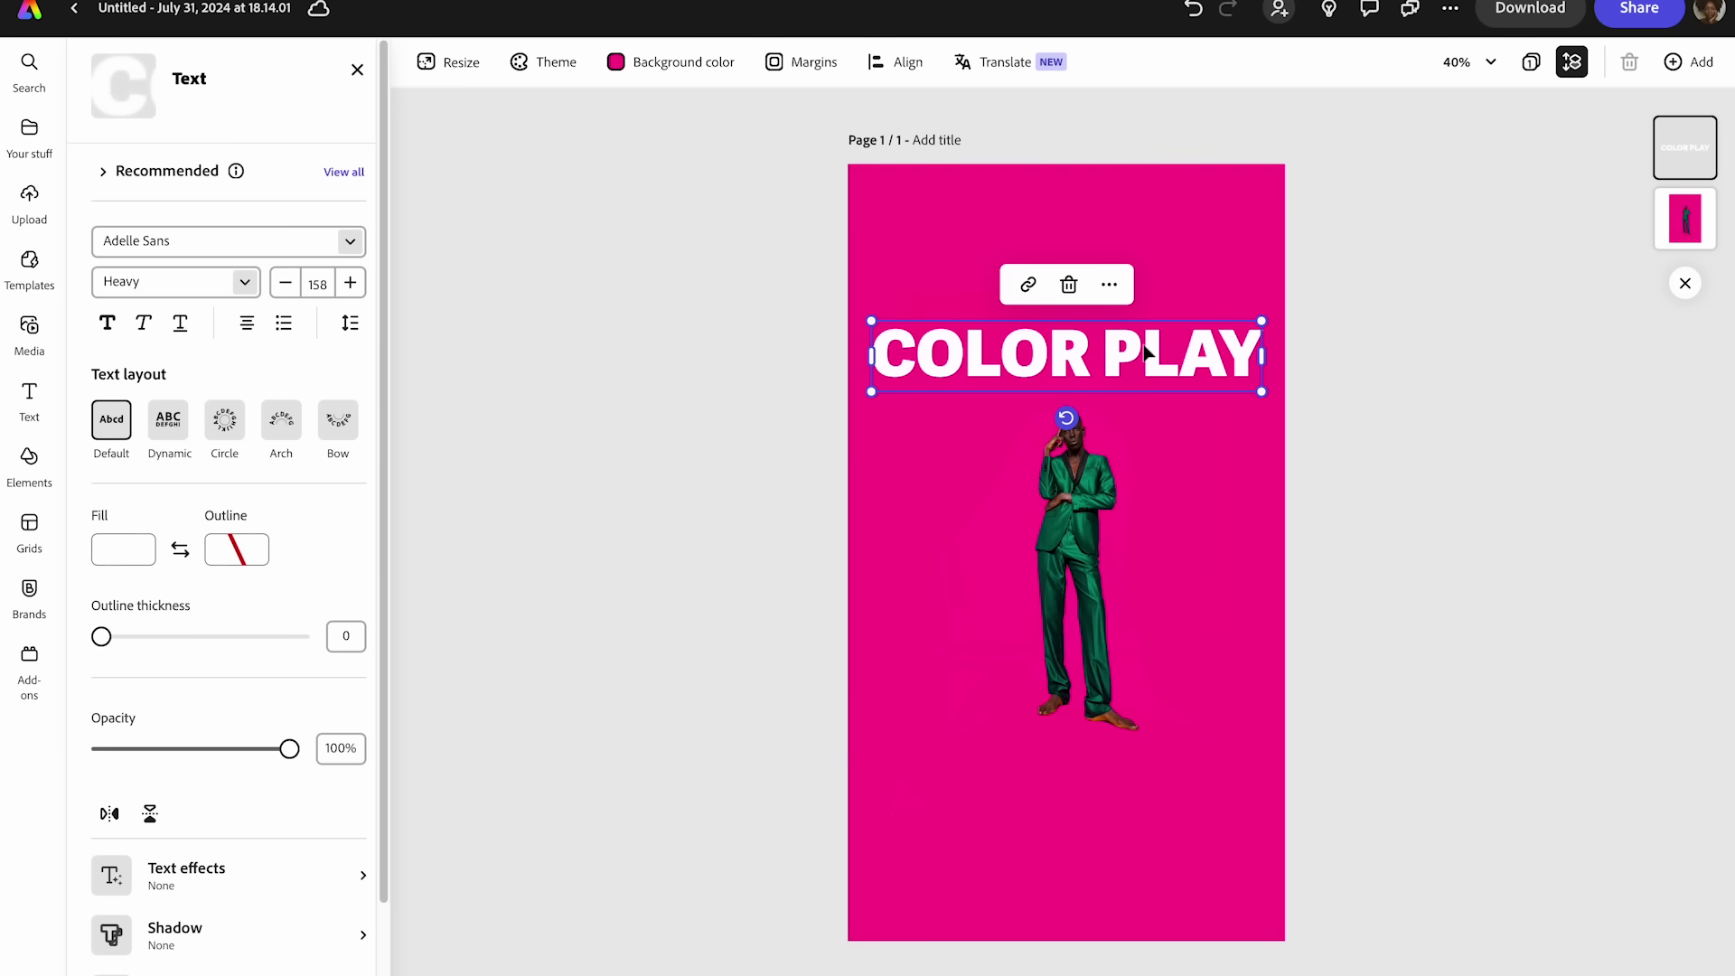
pyautogui.moveTo(1131, 351); pyautogui.dragTo(1122, 352)
# - Duplicate COLOR PLAY twice, placing the copies as the second and third rows
pyautogui.rightClick(1122, 351)
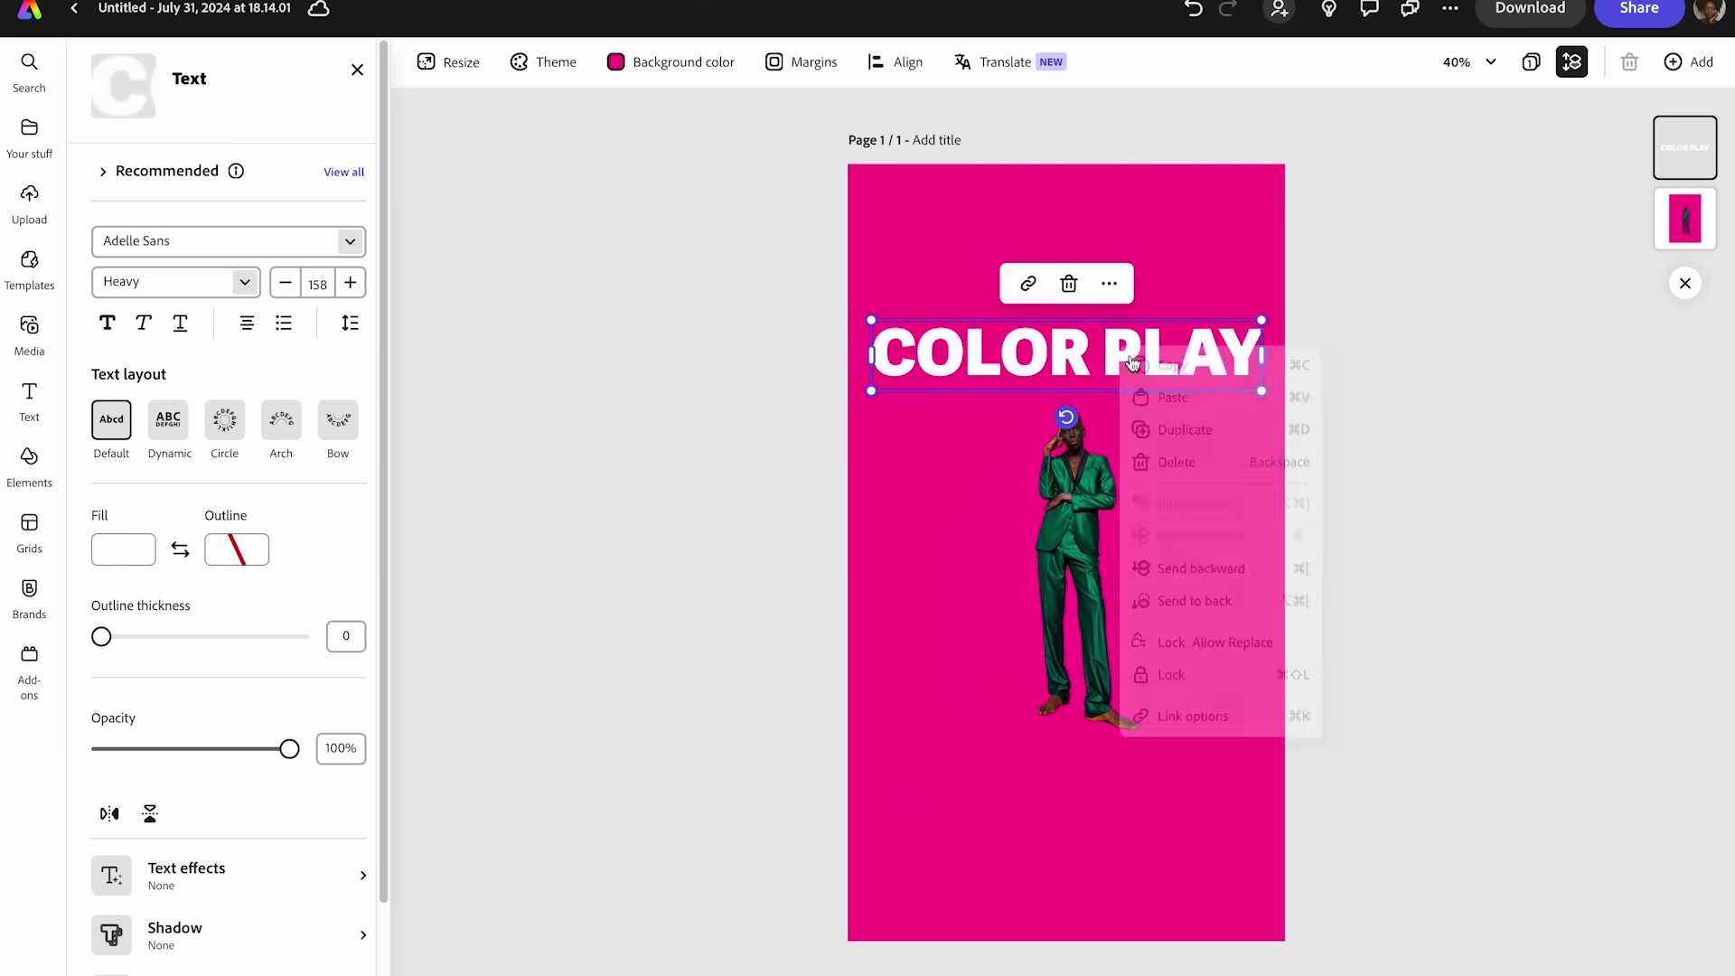
pyautogui.click(1175, 435)
pyautogui.moveTo(1131, 368); pyautogui.dragTo(1113, 422)
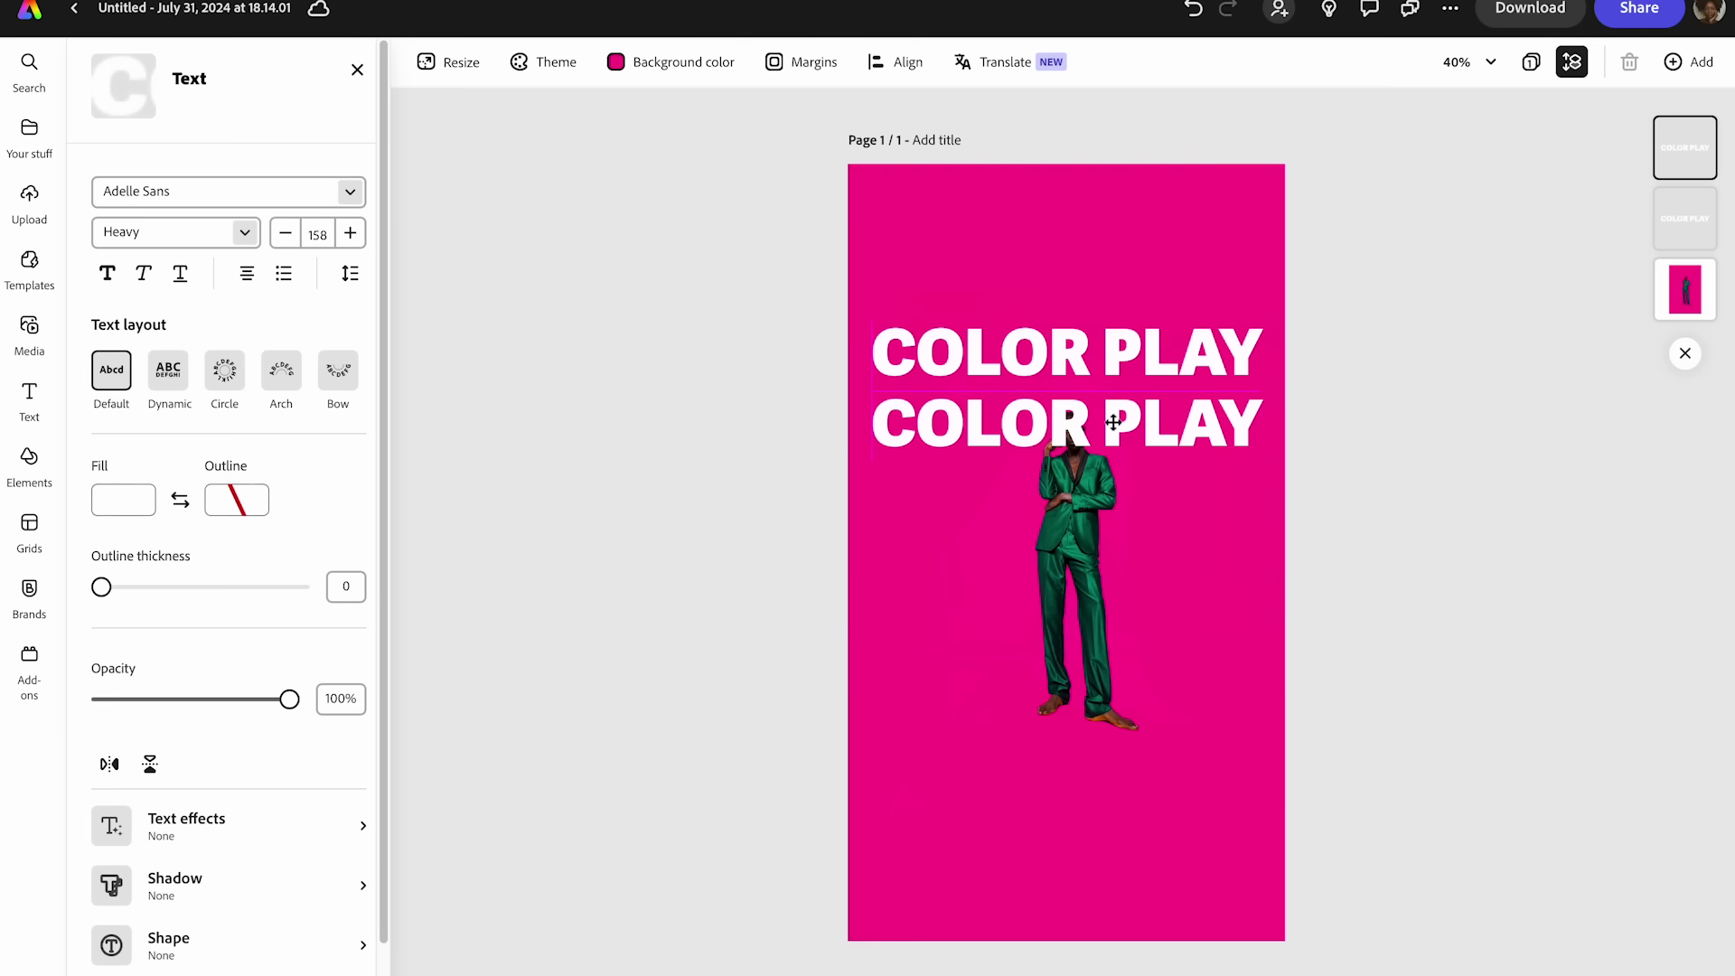
pyautogui.rightClick(1114, 420)
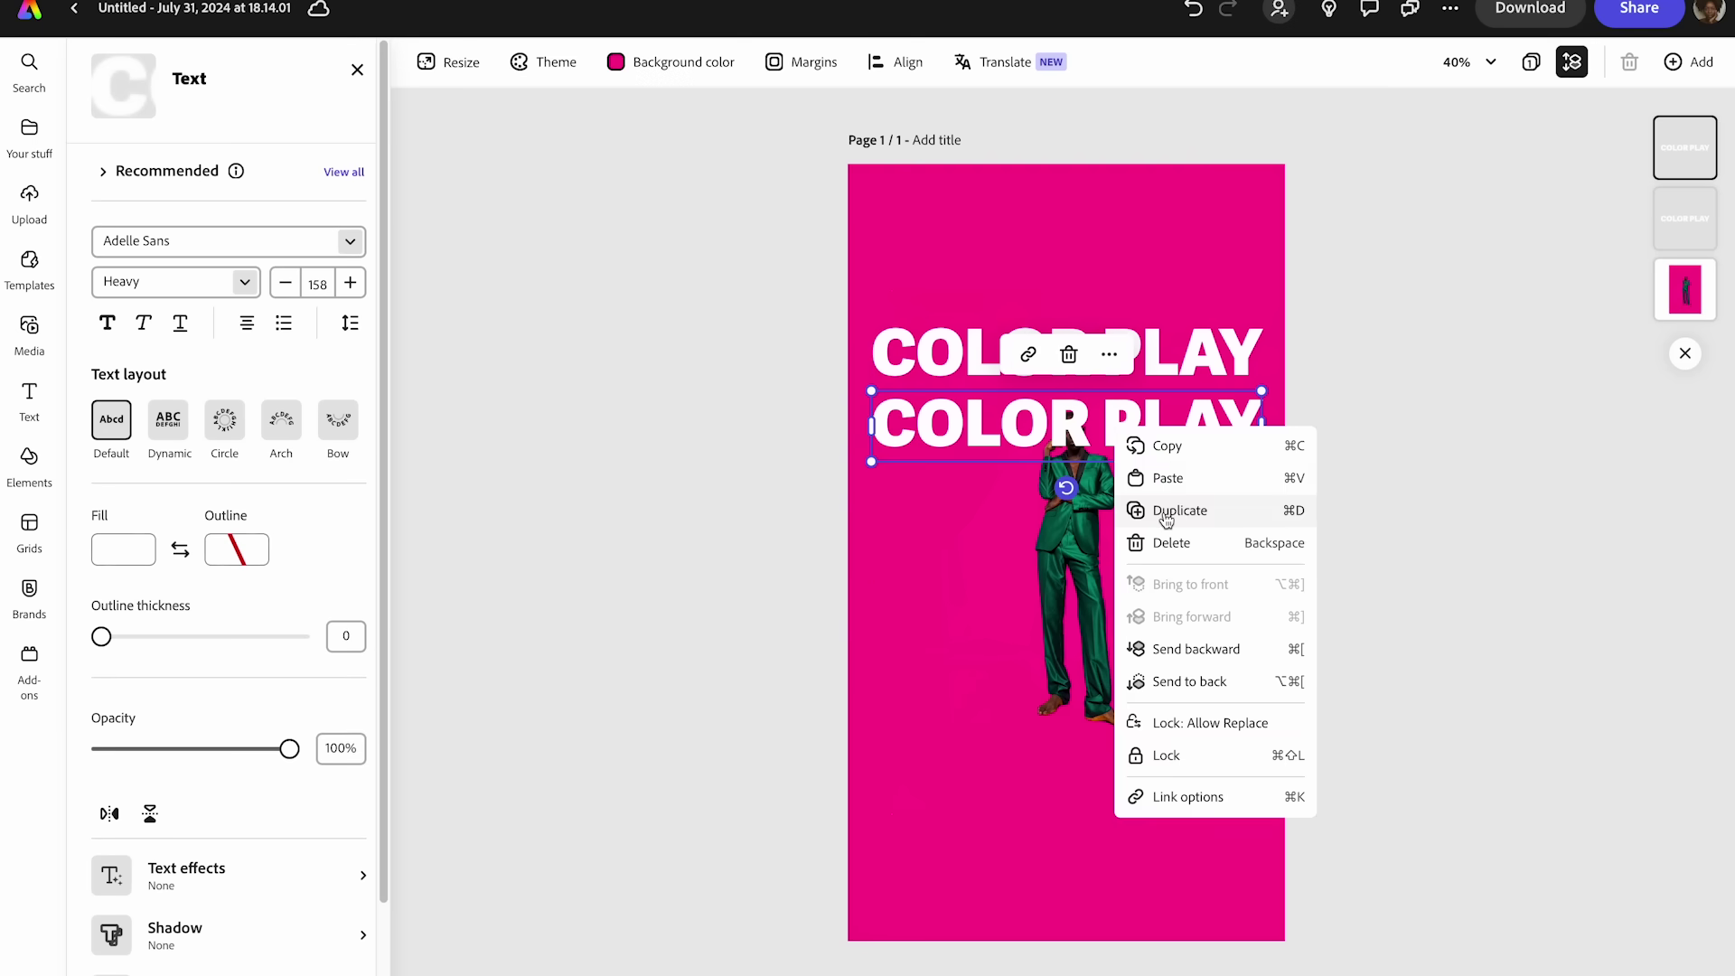
pyautogui.click(1165, 513)
pyautogui.moveTo(1084, 448); pyautogui.dragTo(1072, 490)
# - Add fourth and fifth COLOR PLAY rows beneath the stack
pyautogui.rightClick(1073, 495)
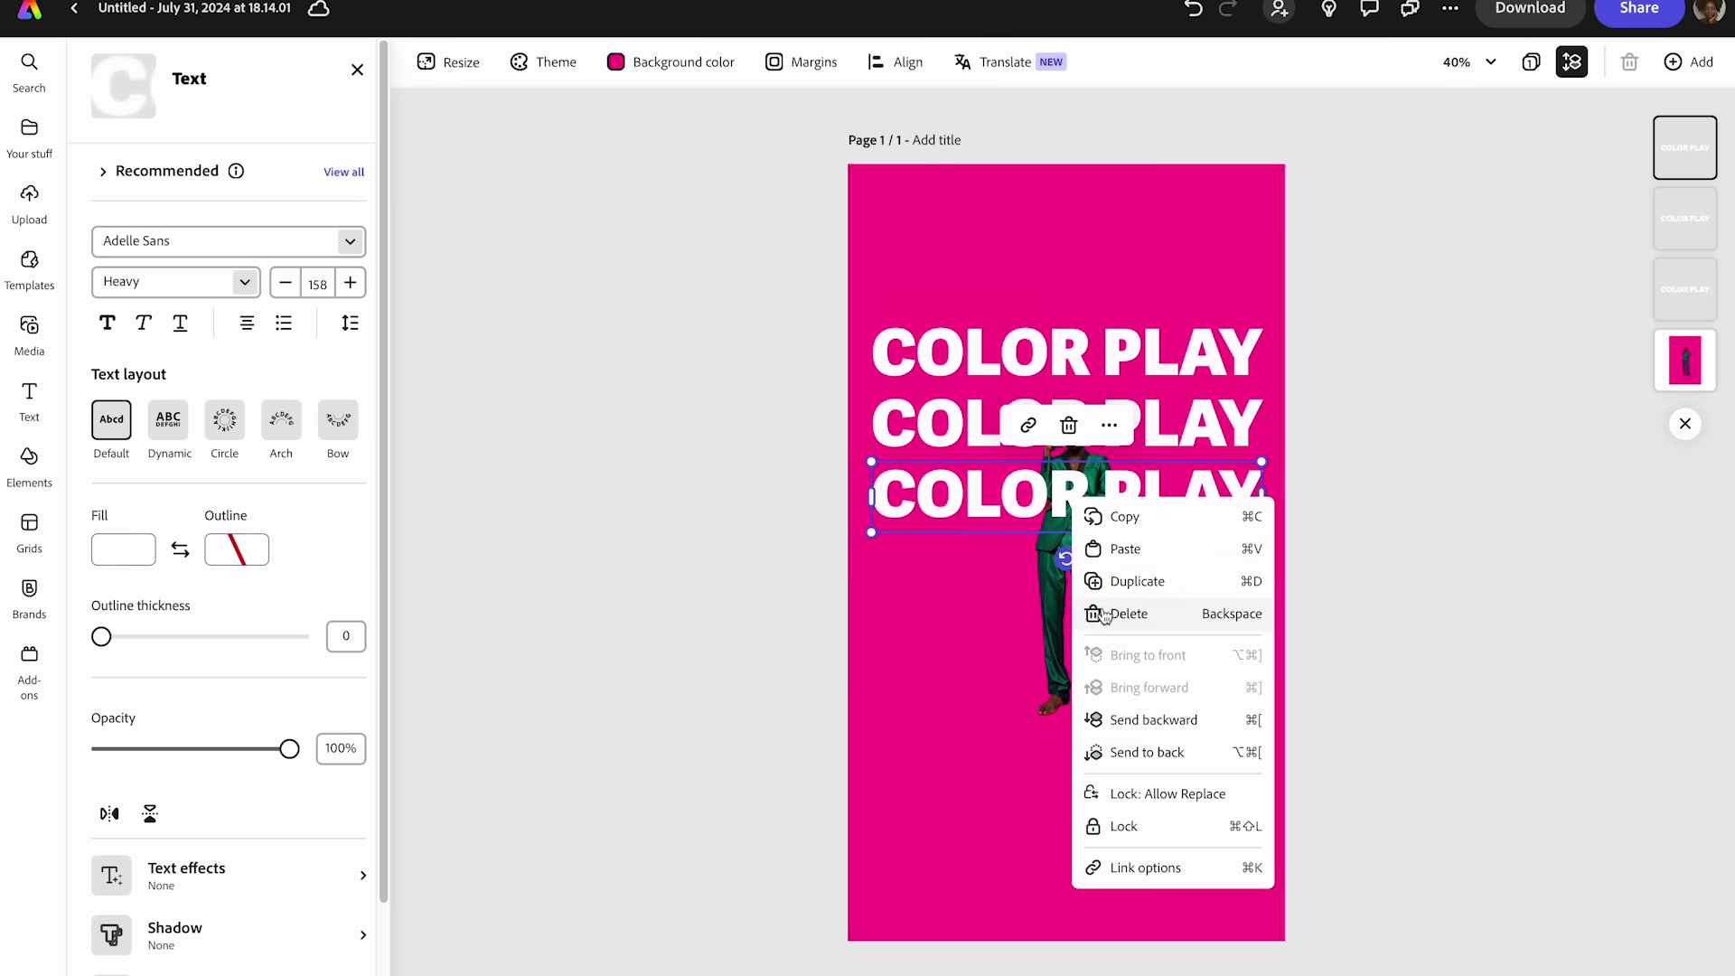
pyautogui.click(1118, 588)
pyautogui.moveTo(1094, 506); pyautogui.dragTo(1062, 644)
pyautogui.rightClick(1063, 574)
pyautogui.click(1126, 656)
pyautogui.rightClick(1062, 644)
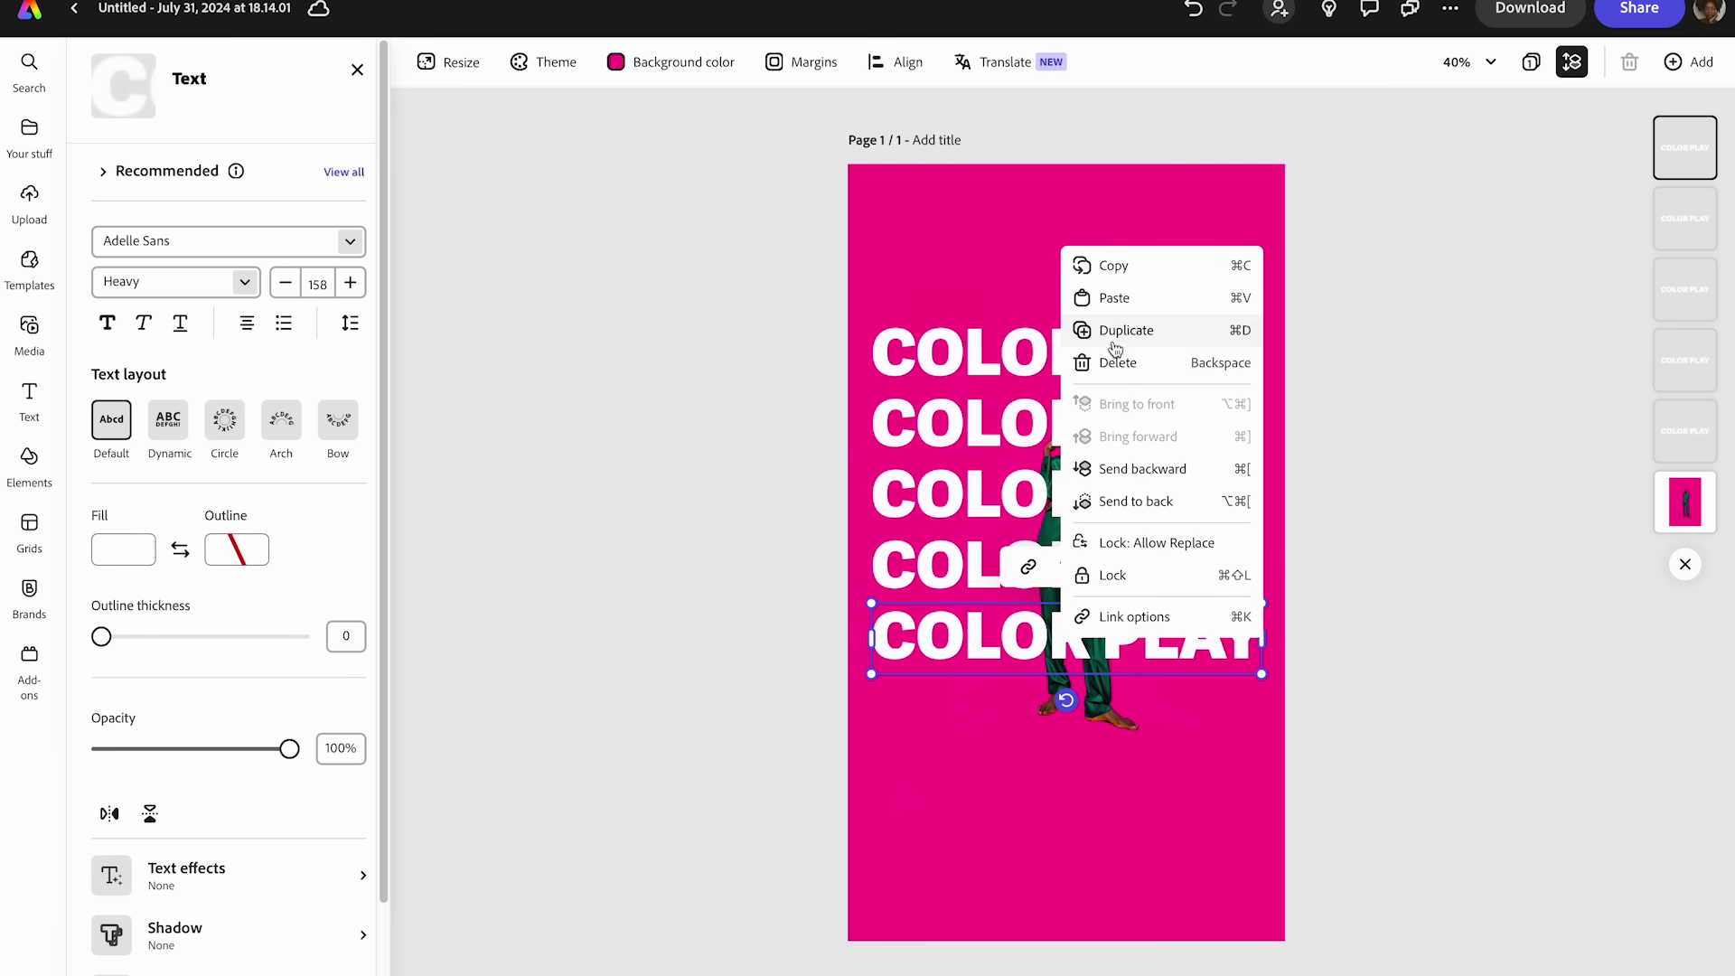
pyautogui.click(1063, 646)
pyautogui.moveTo(1064, 653); pyautogui.dragTo(1063, 696)
pyautogui.hotkey('ctrl', 'z')
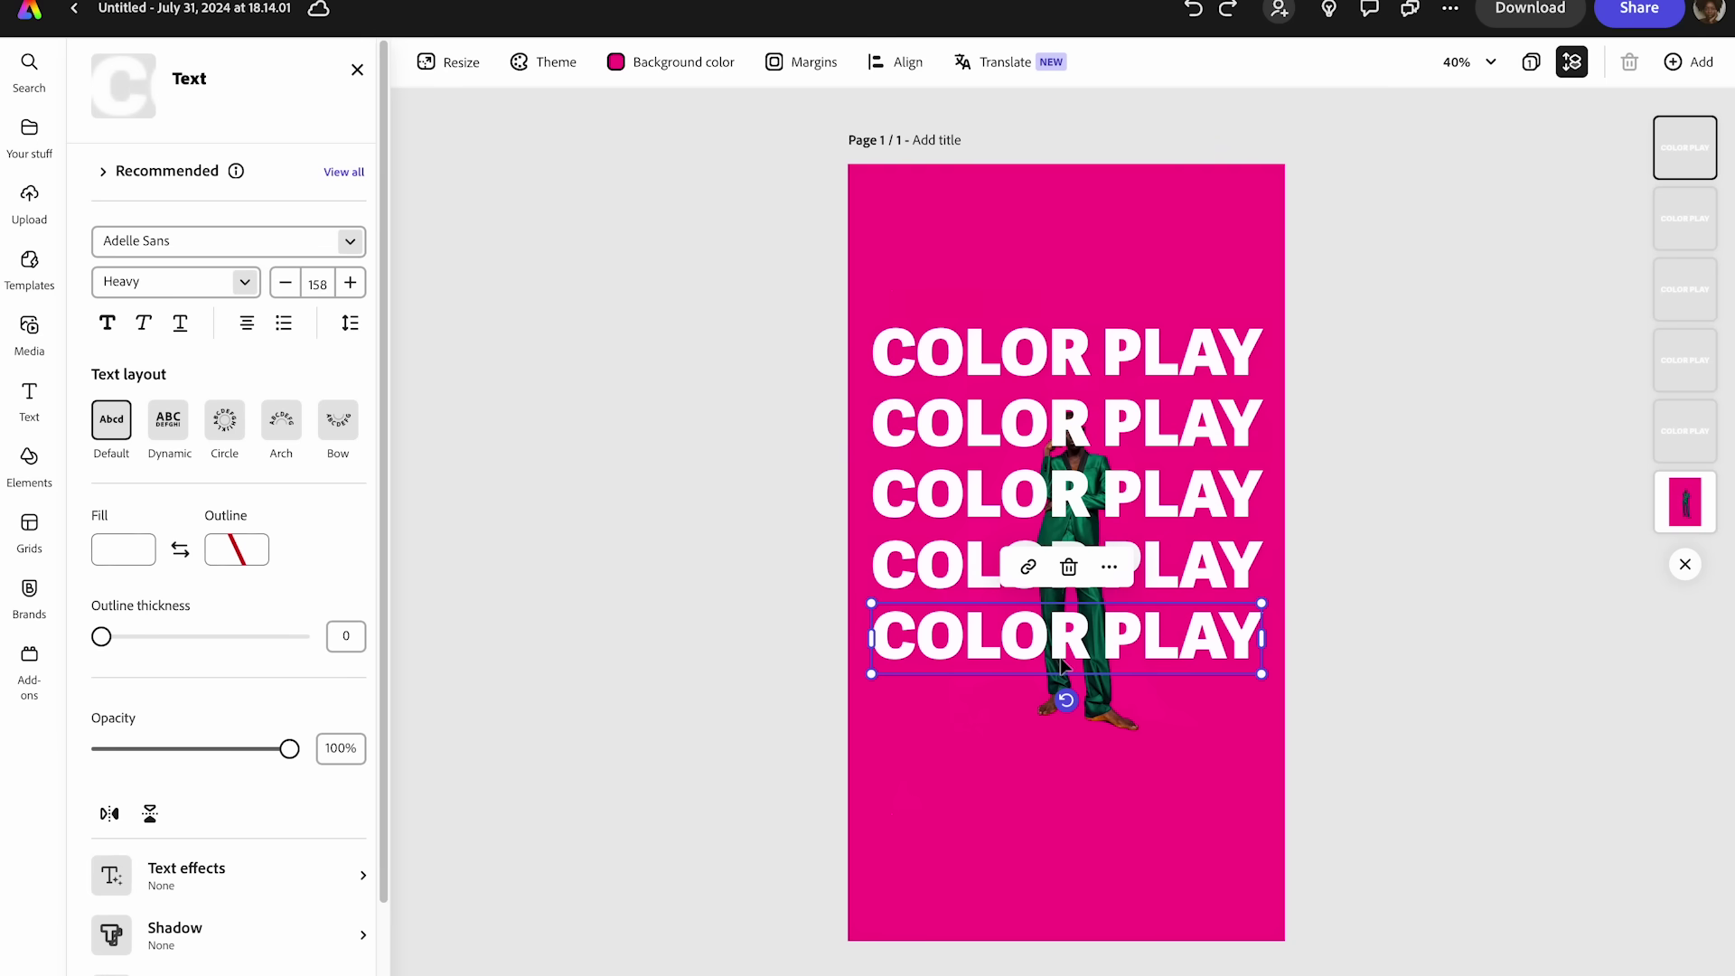
# - Select all five COLOR PLAY rows and shift the stack slightly lower
pyautogui.keyDown('shift'); pyautogui.click(967, 522); pyautogui.keyUp('shift')
pyautogui.keyDown('shift'); pyautogui.click(963, 515); pyautogui.keyUp('shift')
pyautogui.keyDown('shift'); pyautogui.click(942, 565); pyautogui.keyUp('shift')
pyautogui.keyDown('shift'); pyautogui.click(944, 488); pyautogui.keyUp('shift')
pyautogui.keyDown('shift'); pyautogui.click(948, 423); pyautogui.keyUp('shift')
pyautogui.keyDown('shift'); pyautogui.click(949, 366); pyautogui.keyUp('shift')
pyautogui.moveTo(946, 442); pyautogui.dragTo(946, 495)
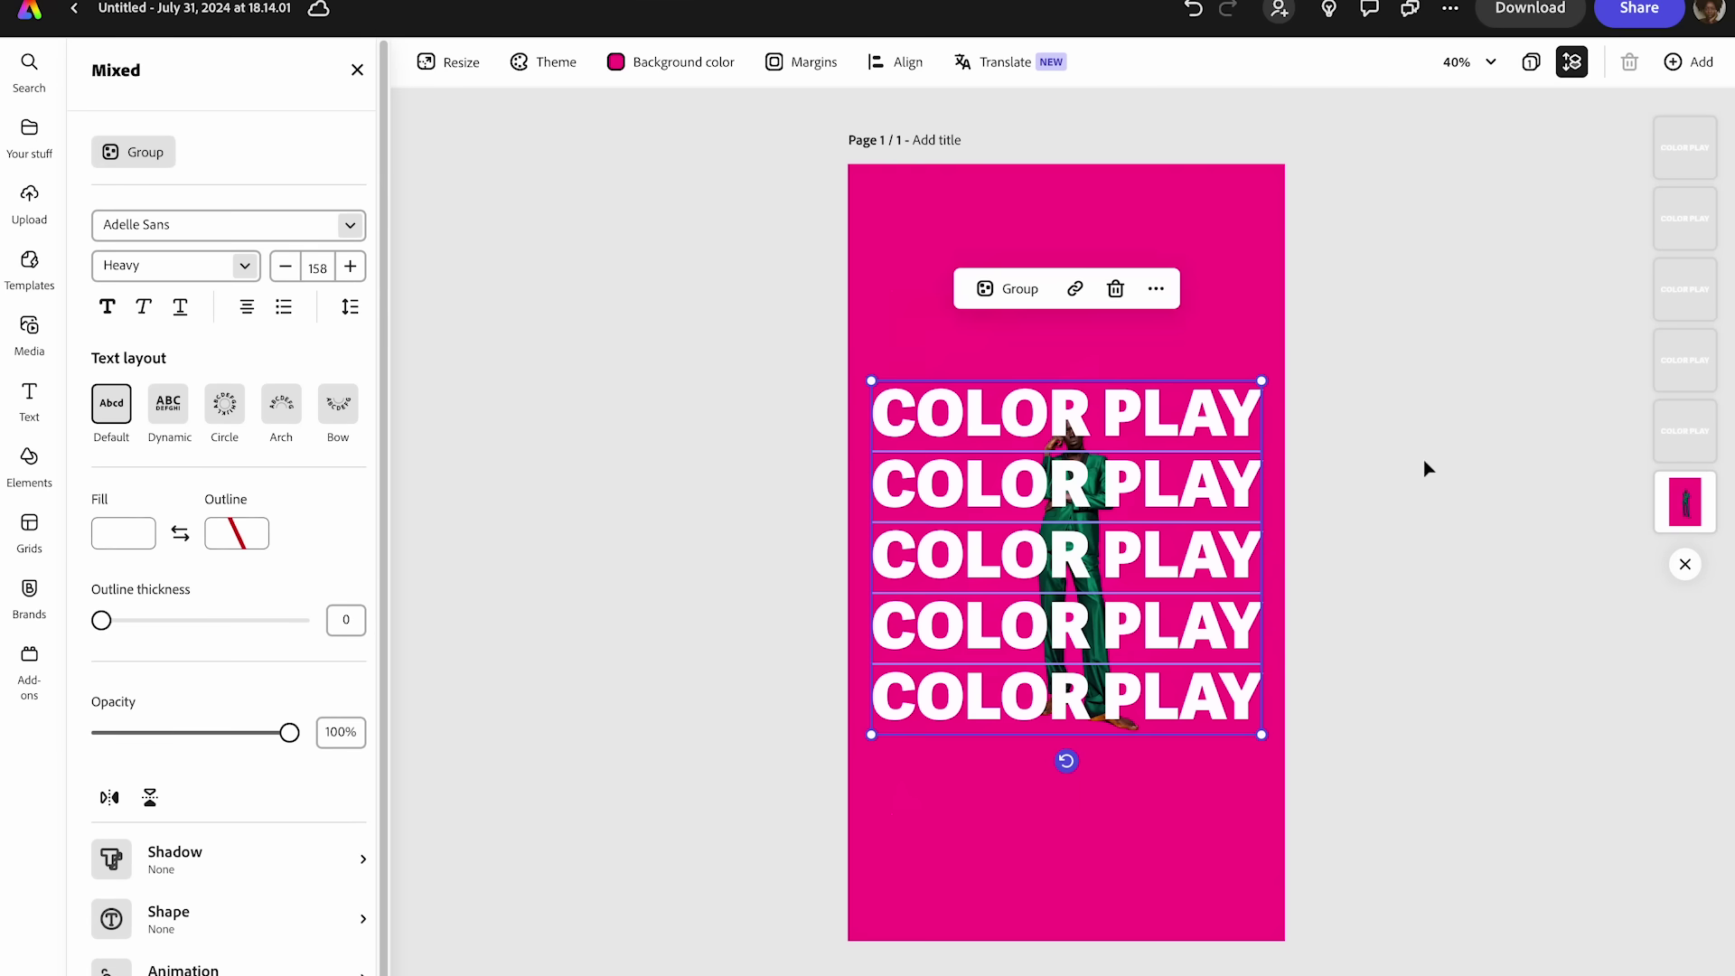
pyautogui.click(1414, 470)
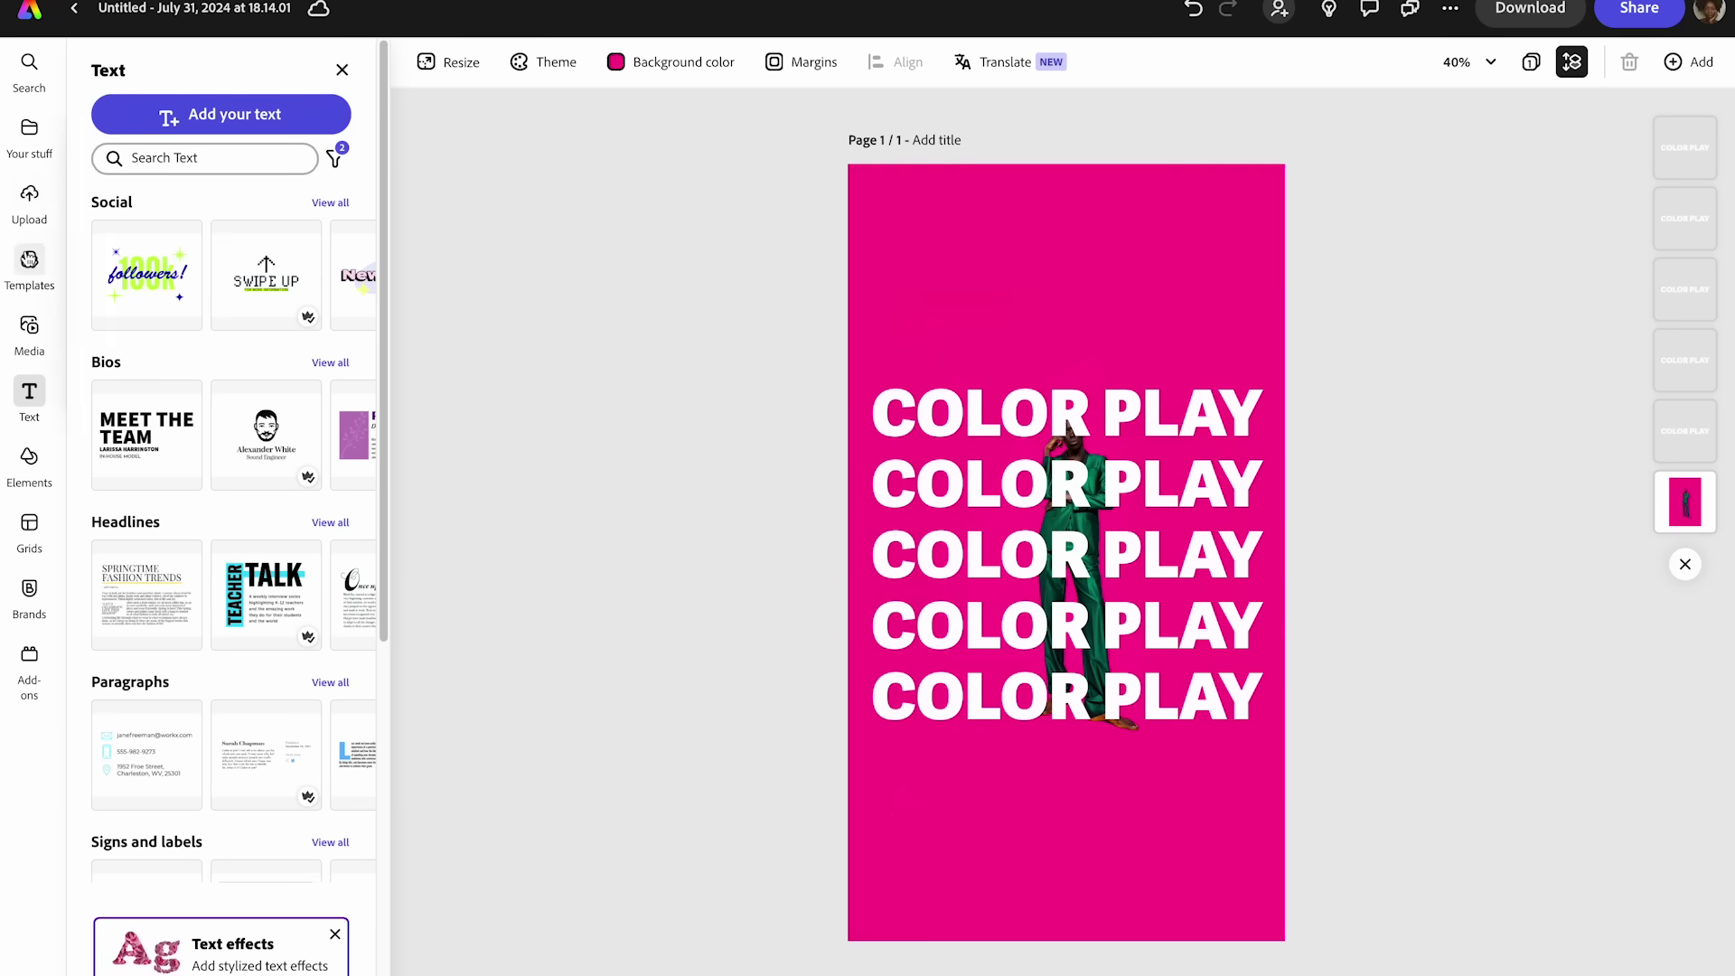
# - View the middle COLOR PLAY row's text settings, then select the man's photo
pyautogui.click(997, 562)
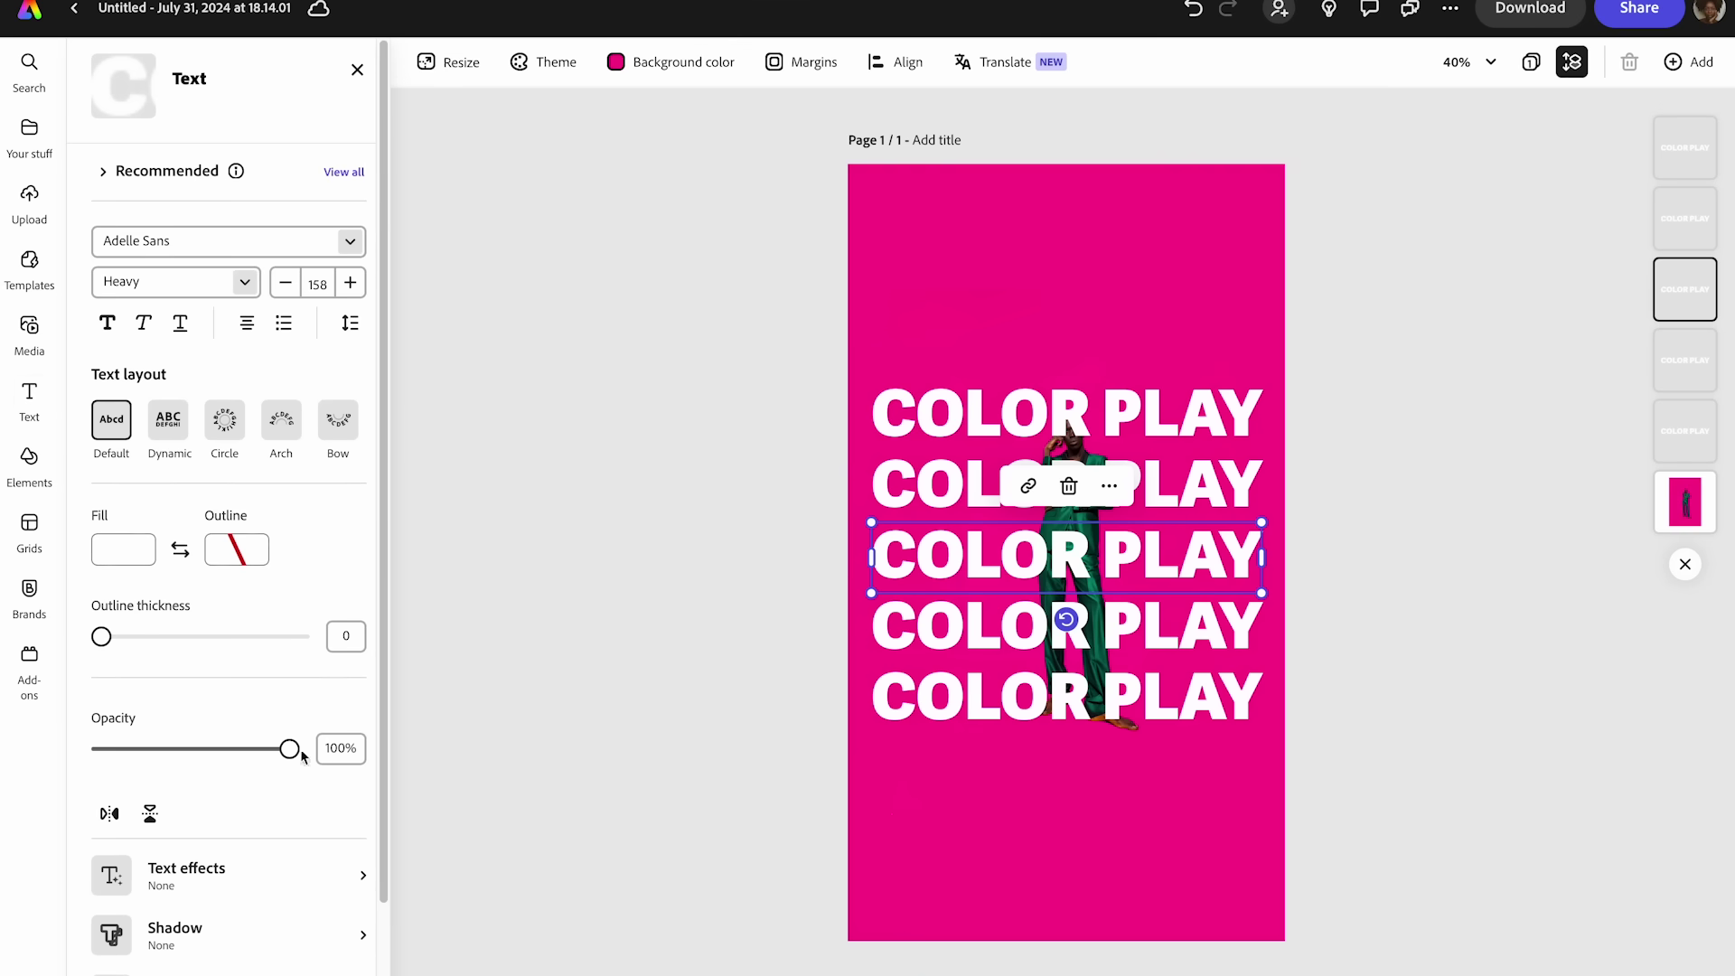
pyautogui.scroll(-2, 196, 873)
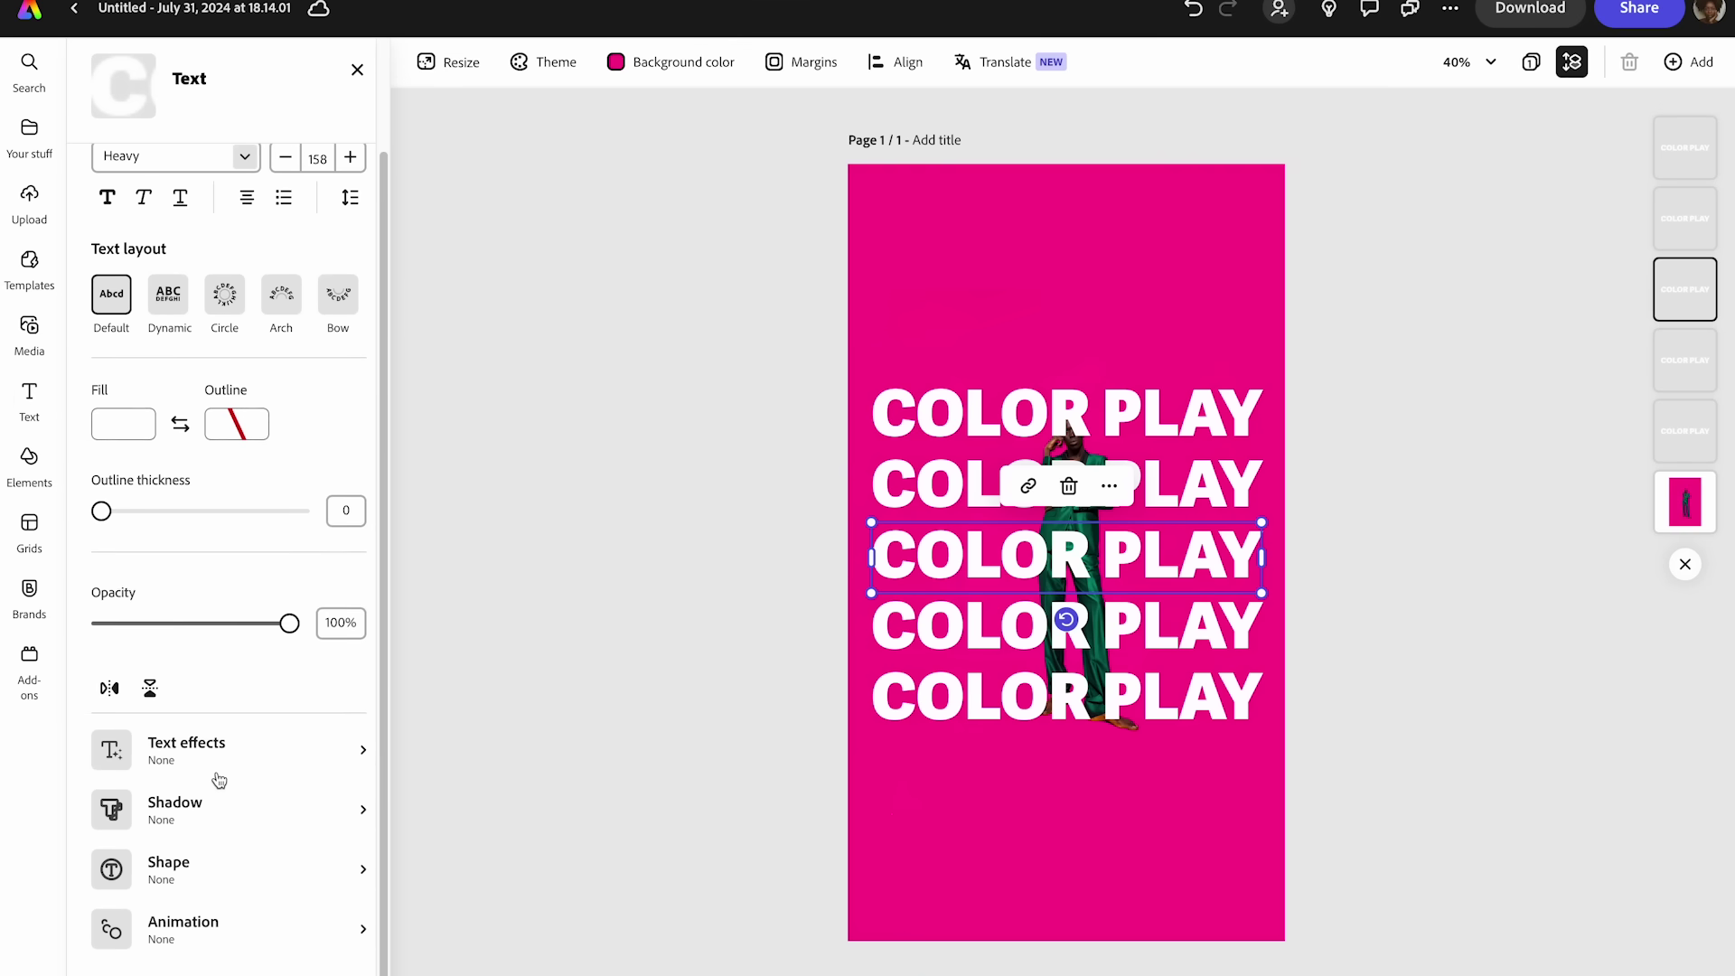
pyautogui.click(1103, 763)
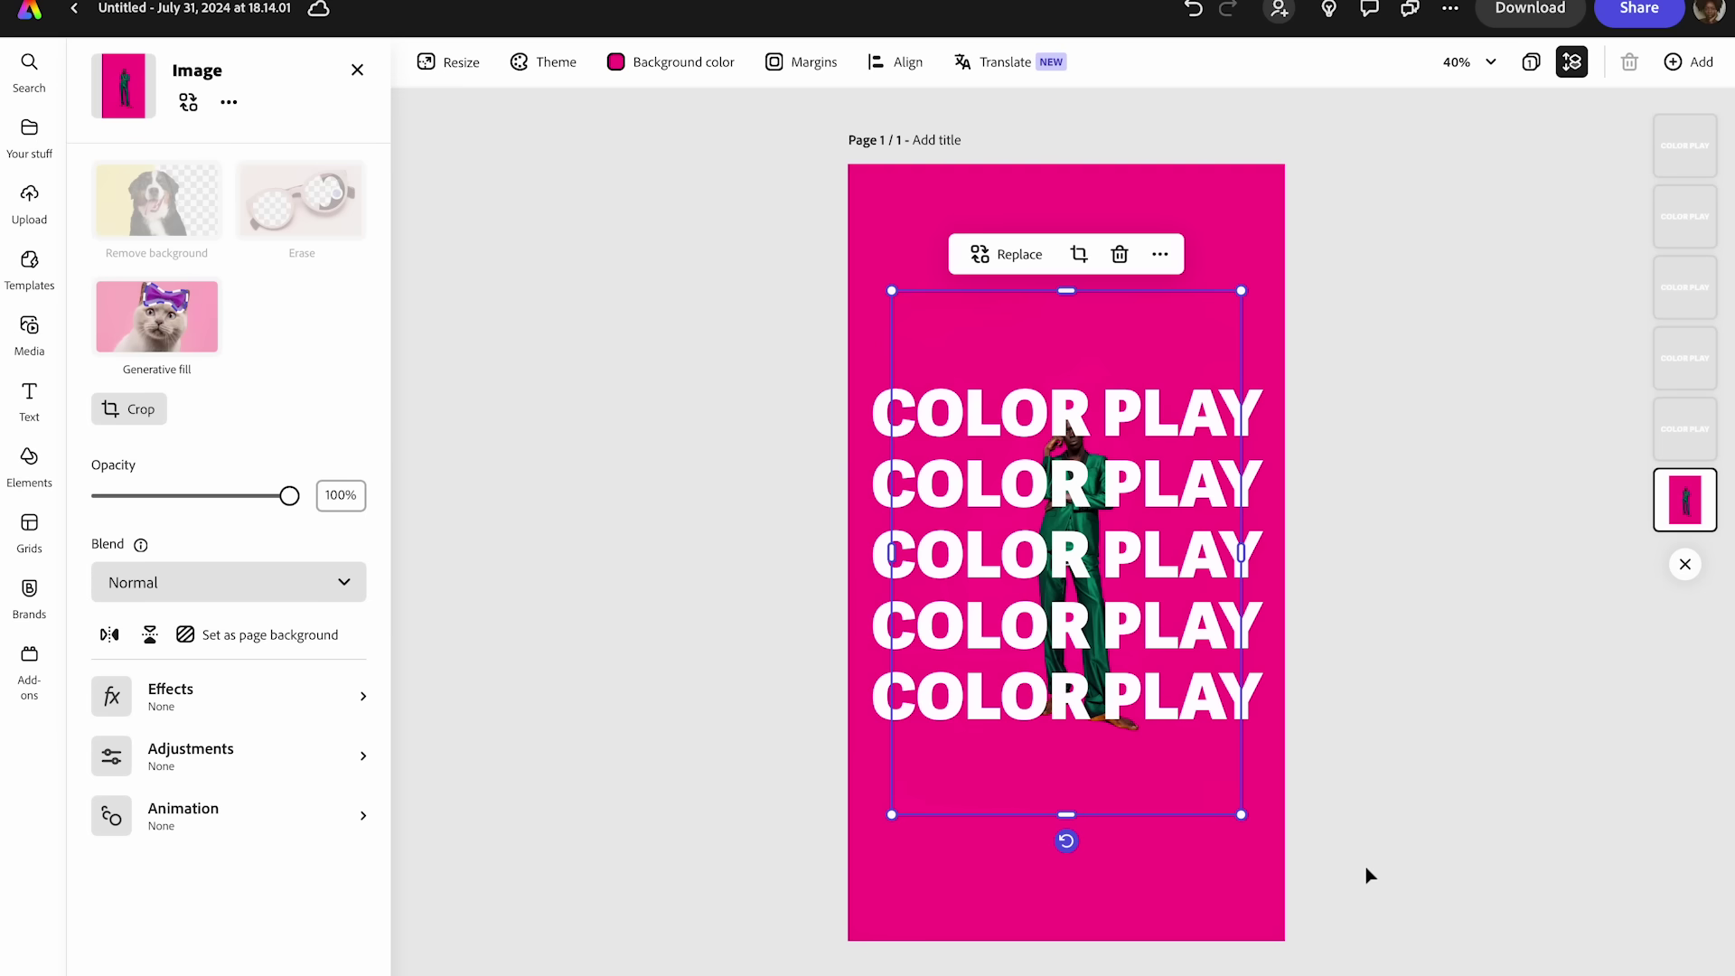
# - Layer the man's photo above the text and enlarge it over the COLOR PLAY stack
pyautogui.moveTo(1672, 511); pyautogui.dragTo(1672, 89)
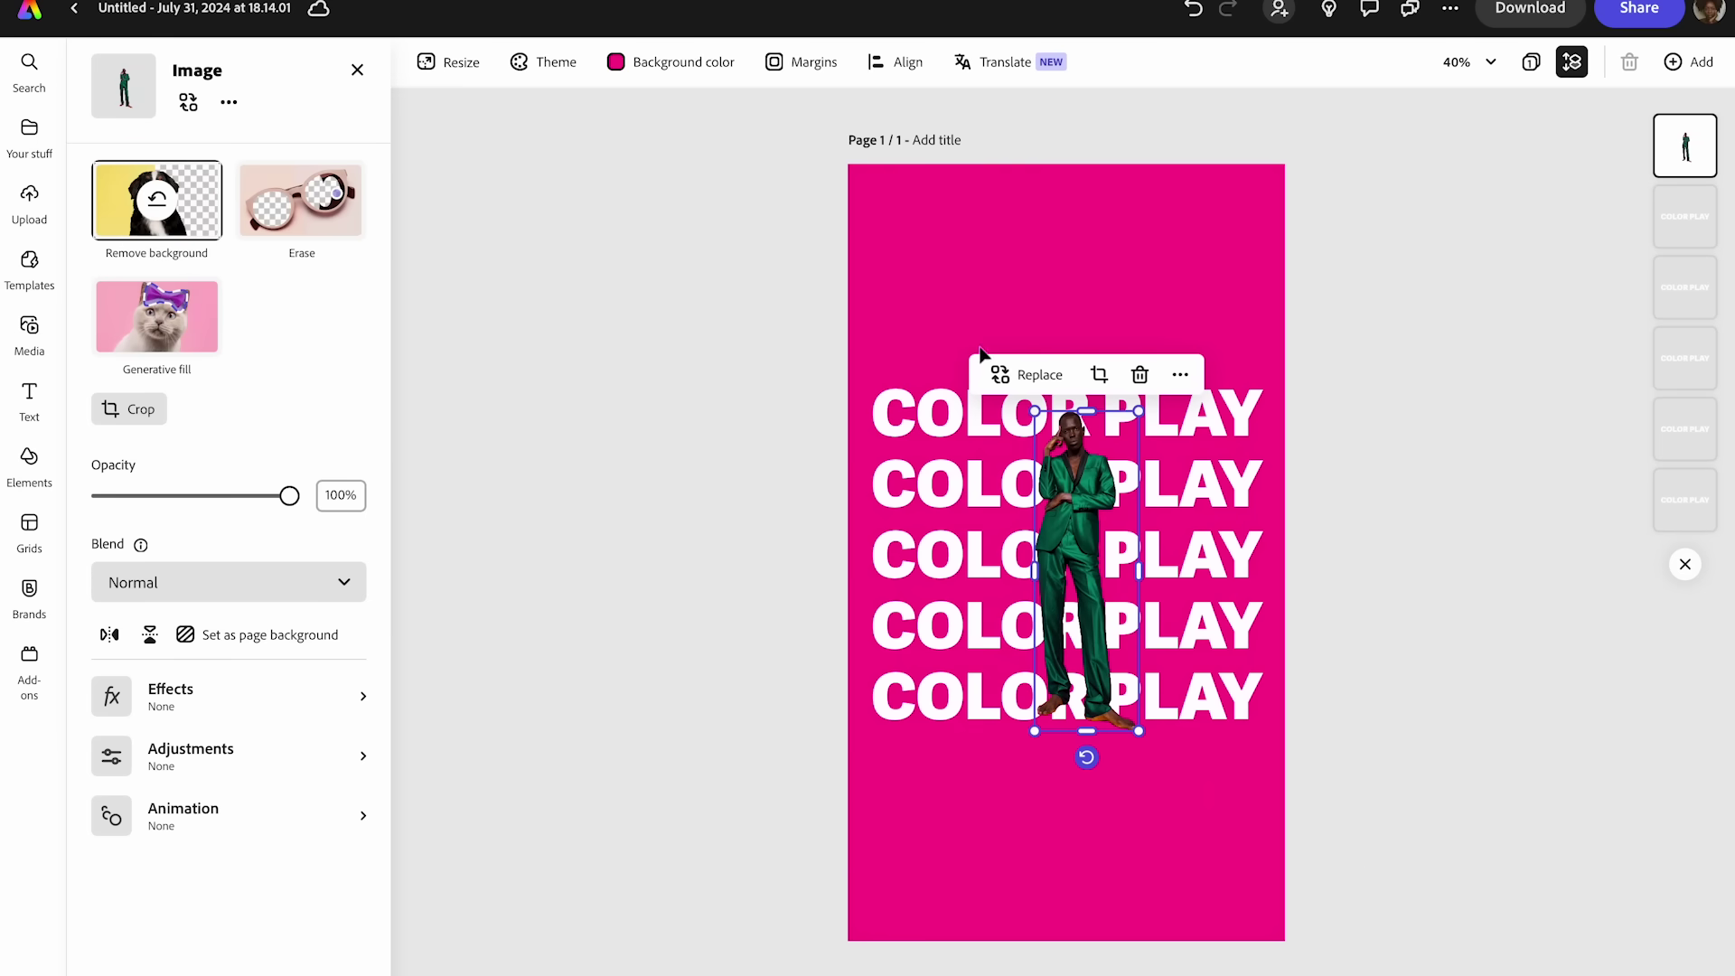
pyautogui.moveTo(1035, 411); pyautogui.dragTo(786, 314)
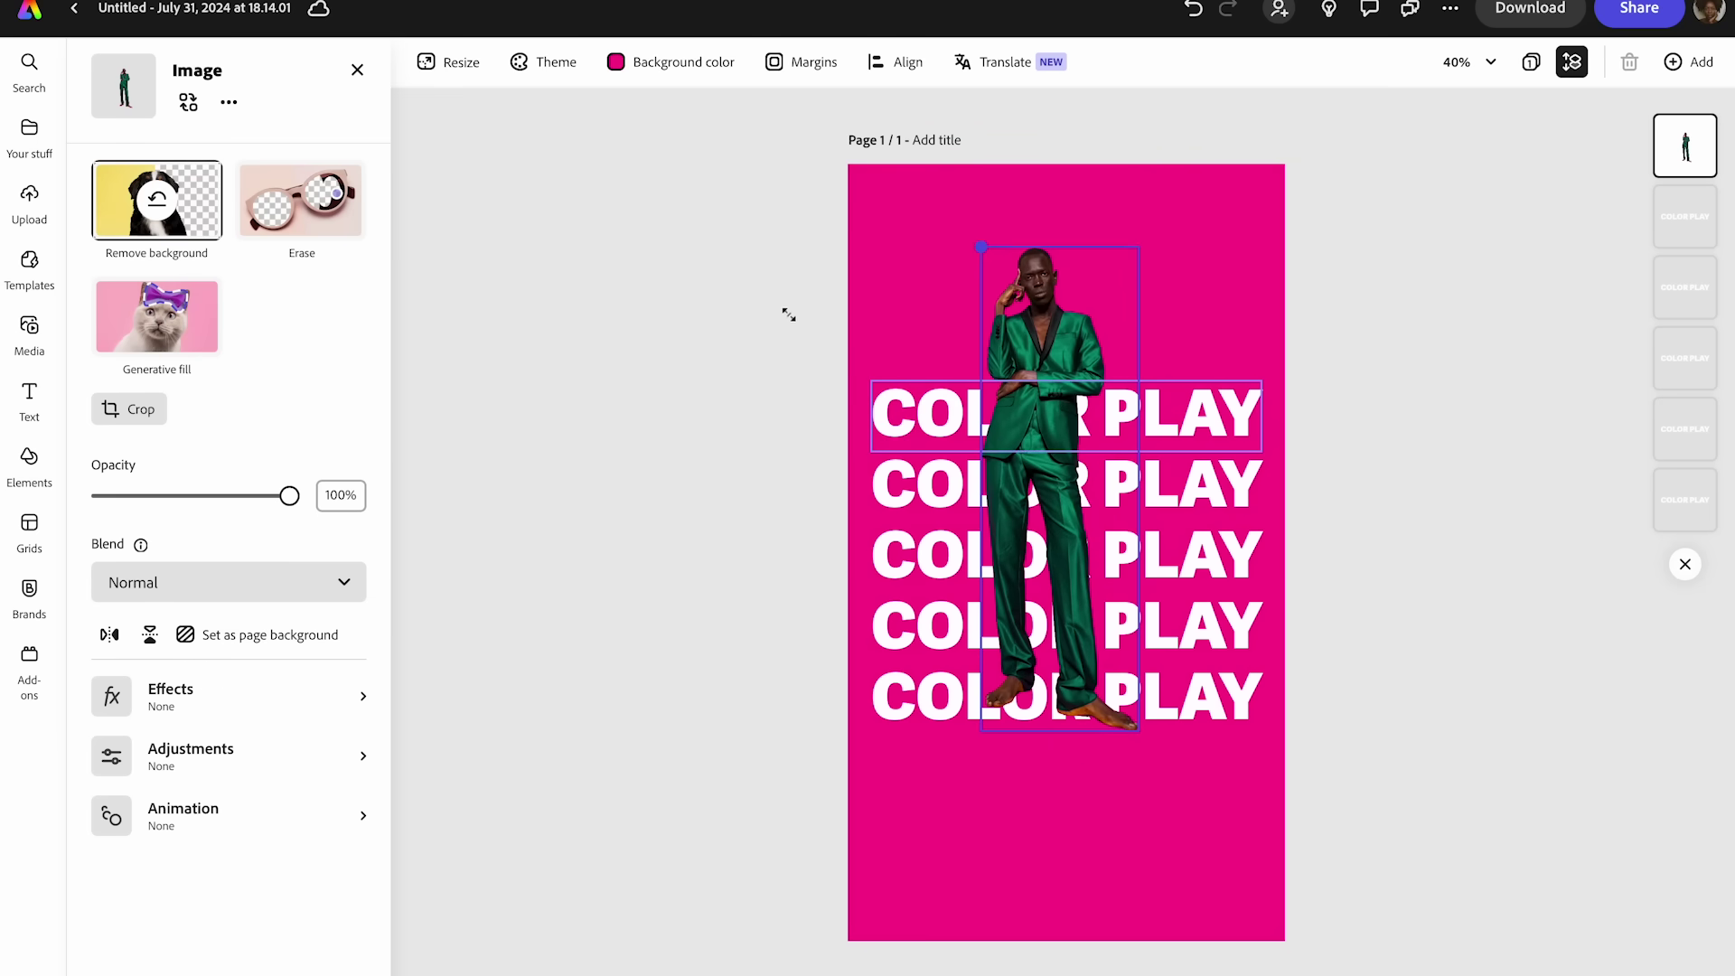
pyautogui.moveTo(1120, 734); pyautogui.dragTo(1179, 836)
pyautogui.moveTo(1075, 687); pyautogui.dragTo(1077, 723)
pyautogui.click(1326, 702)
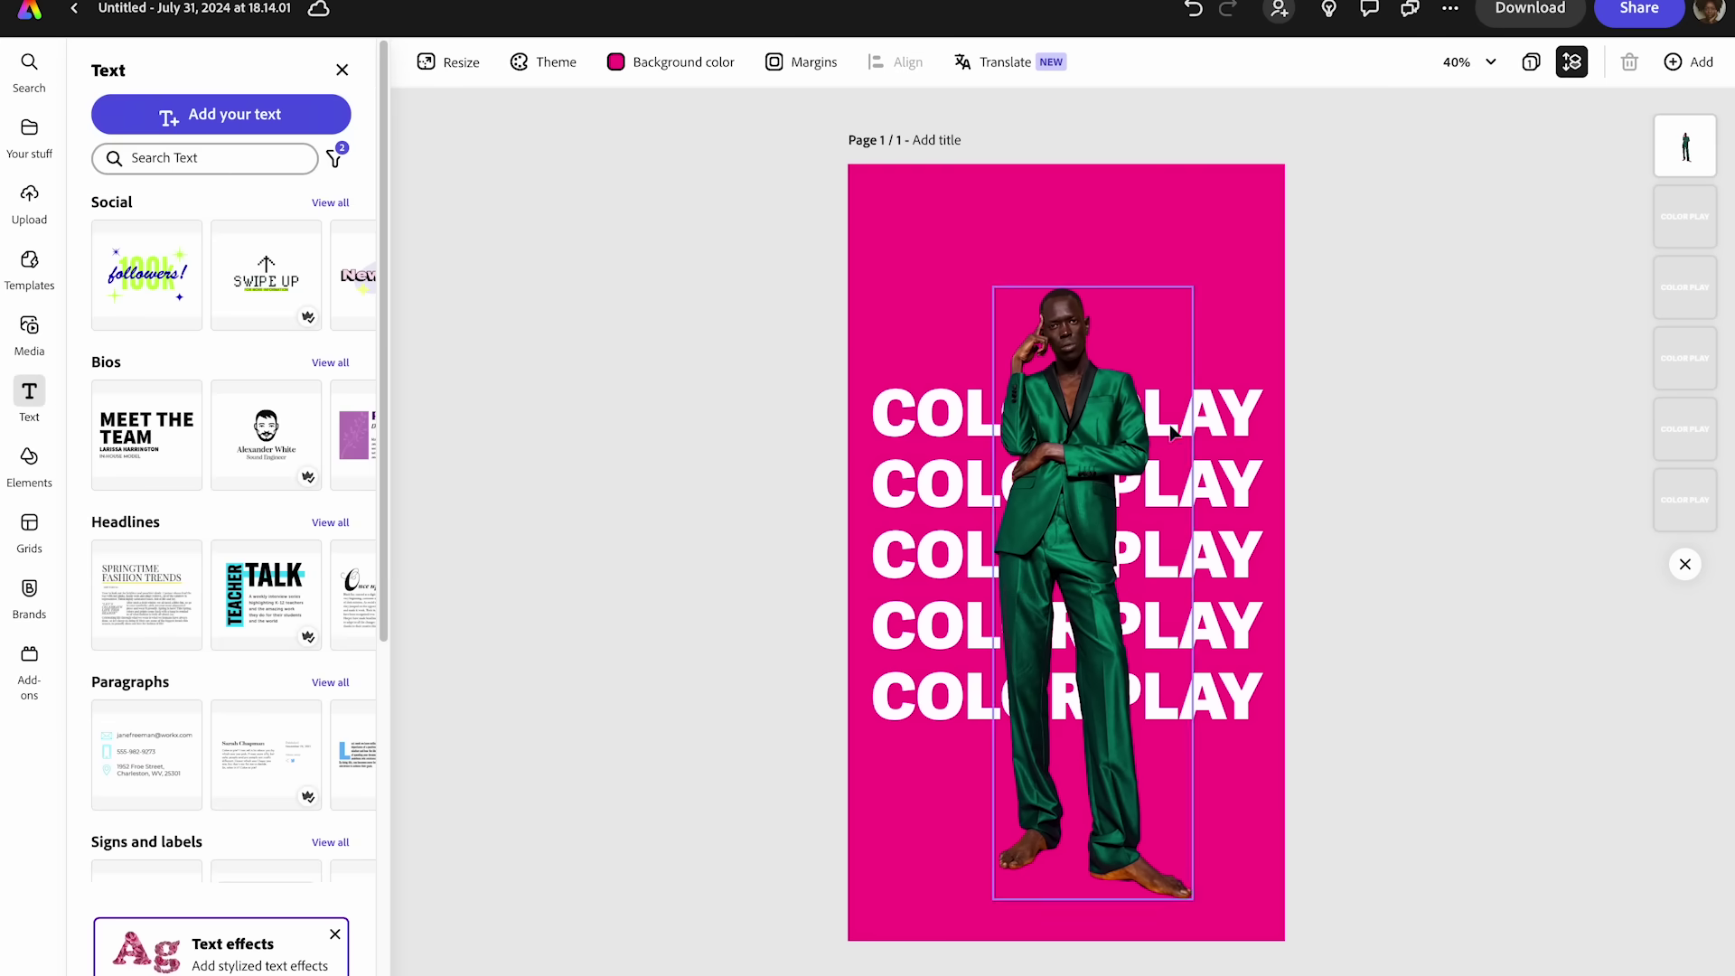
pyautogui.click(1229, 406)
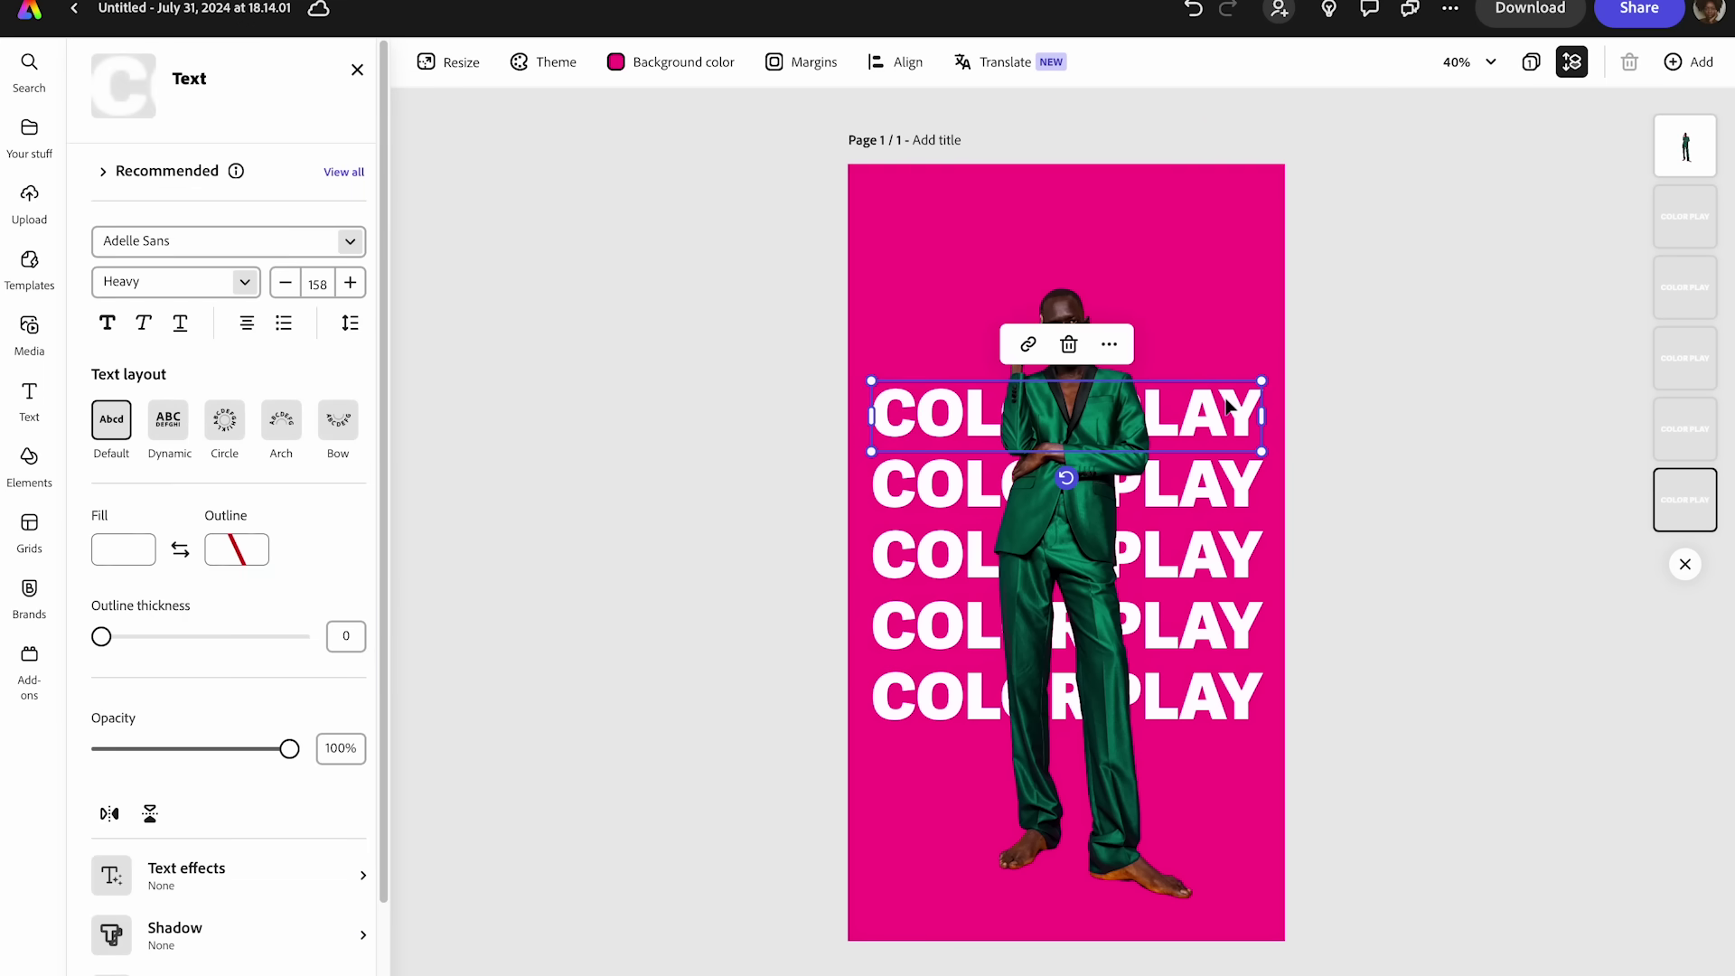
# - Duplicate the top COLOR PLAY line three times, stacking the copies above it
pyautogui.rightClick(1251, 414)
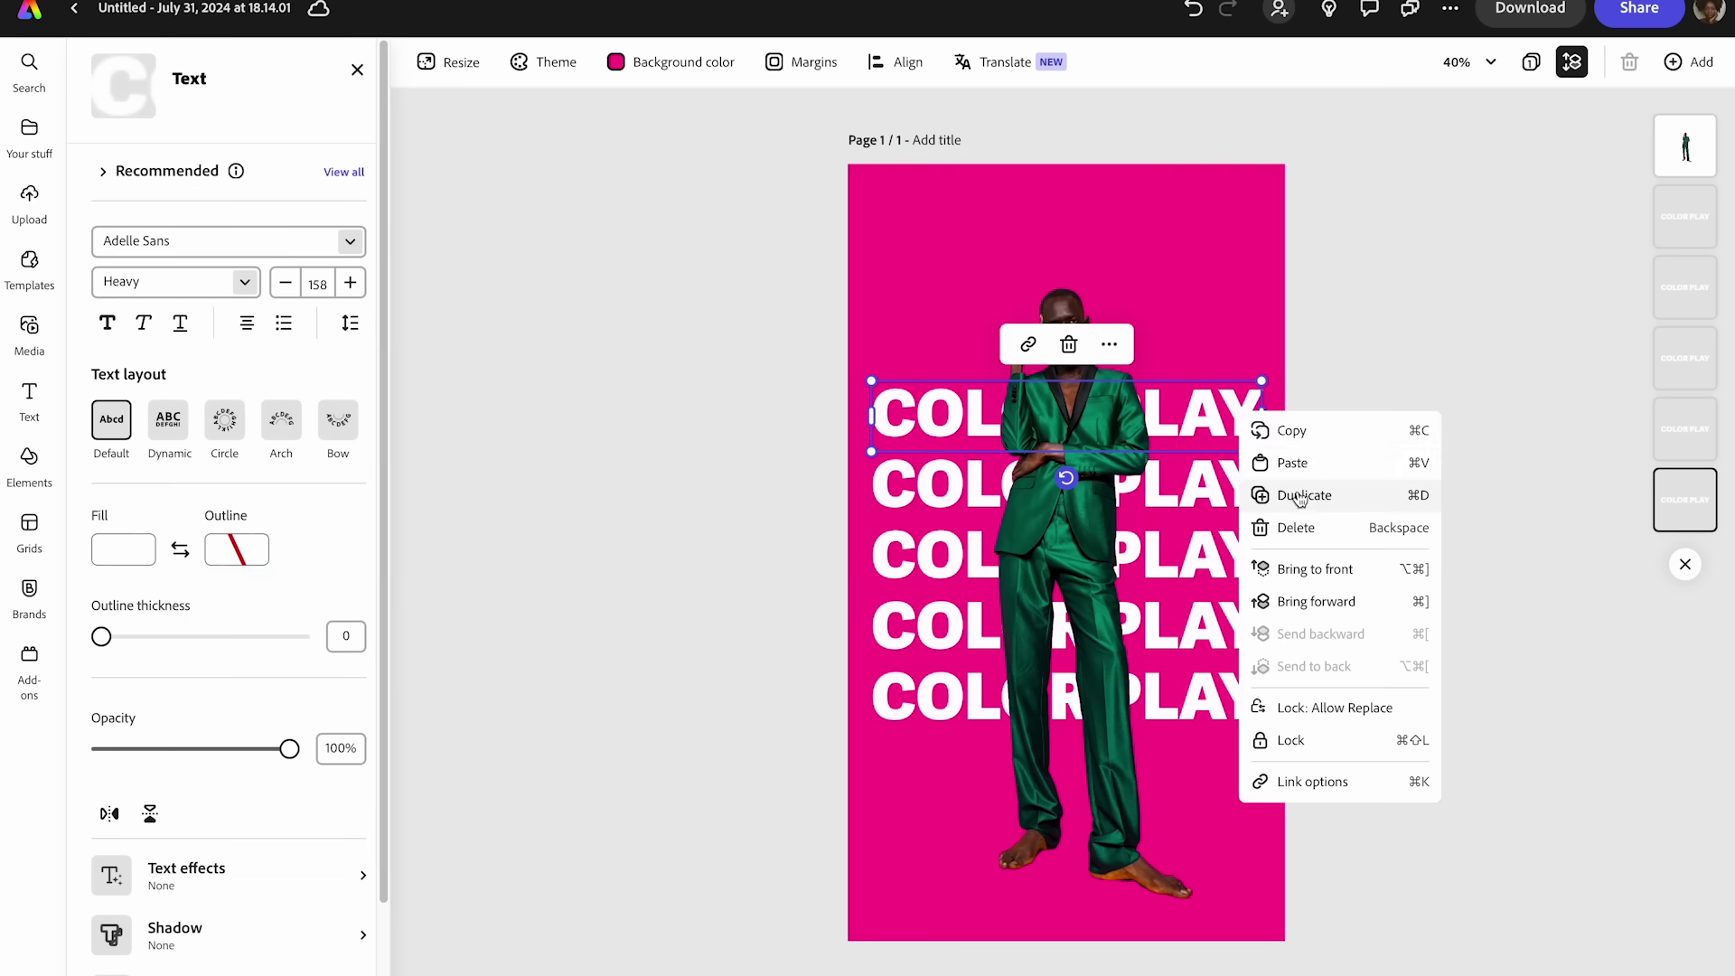
pyautogui.click(1299, 499)
pyautogui.moveTo(1247, 402); pyautogui.dragTo(1227, 336)
pyautogui.rightClick(1225, 349)
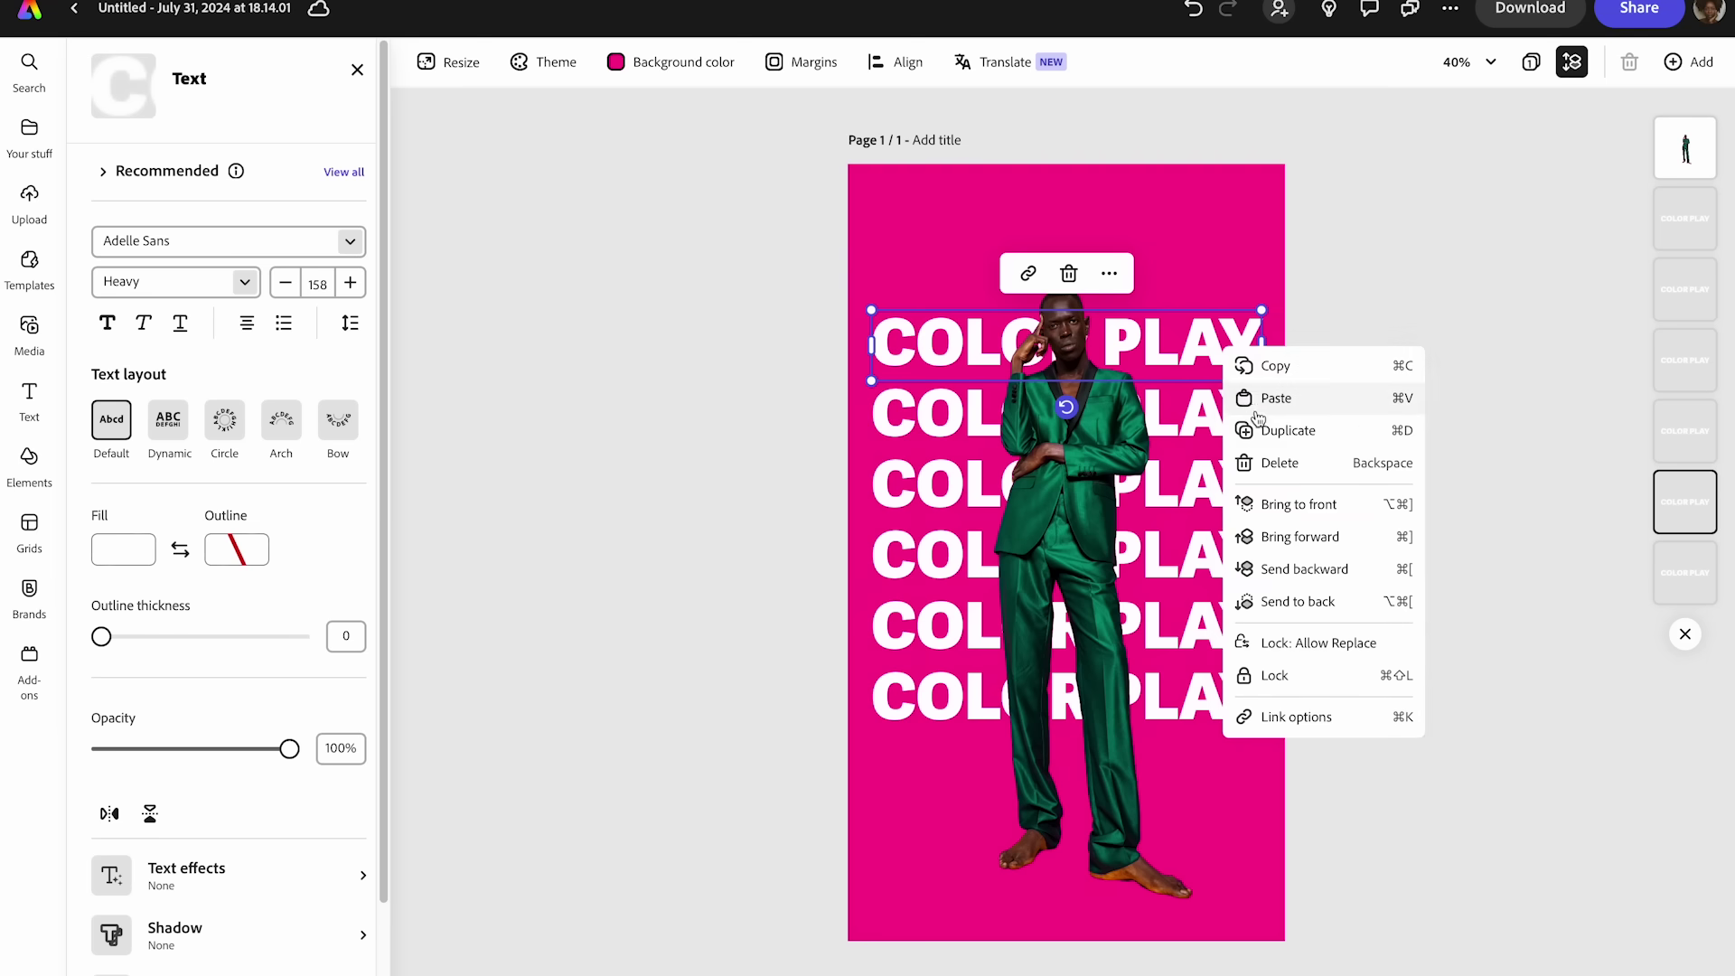
pyautogui.click(1257, 430)
pyautogui.moveTo(1202, 370); pyautogui.dragTo(1192, 286)
pyautogui.rightClick(1190, 281)
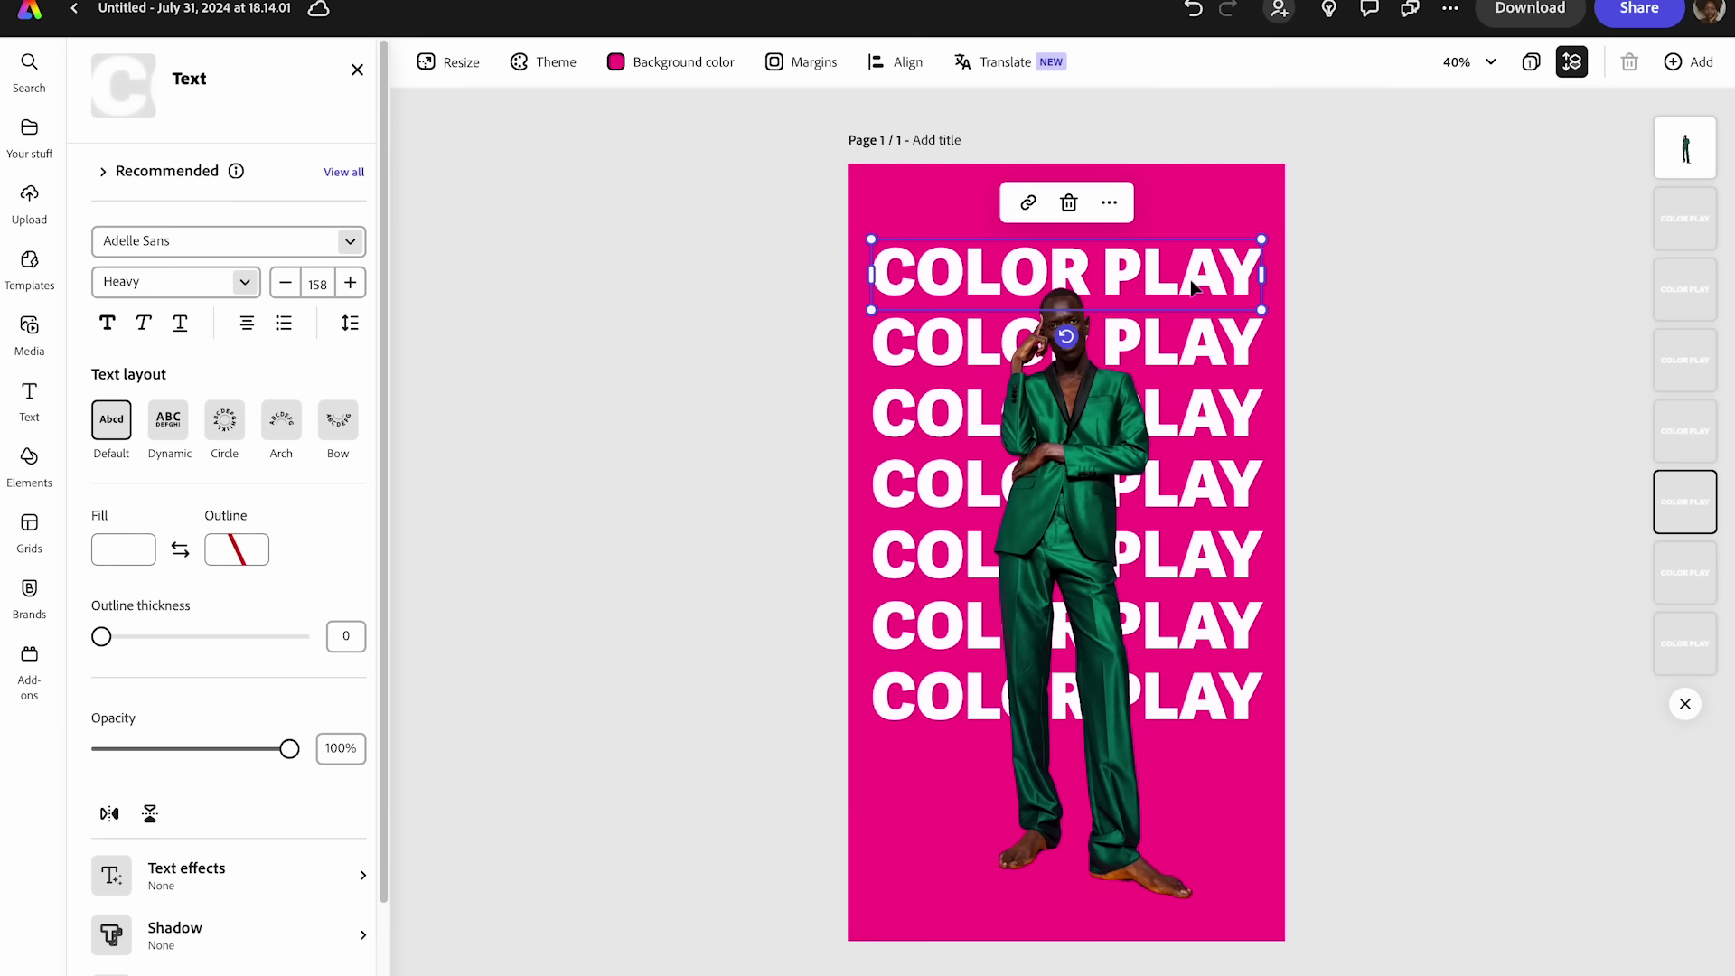
pyautogui.click(1258, 371)
pyautogui.moveTo(1182, 321); pyautogui.dragTo(1162, 211)
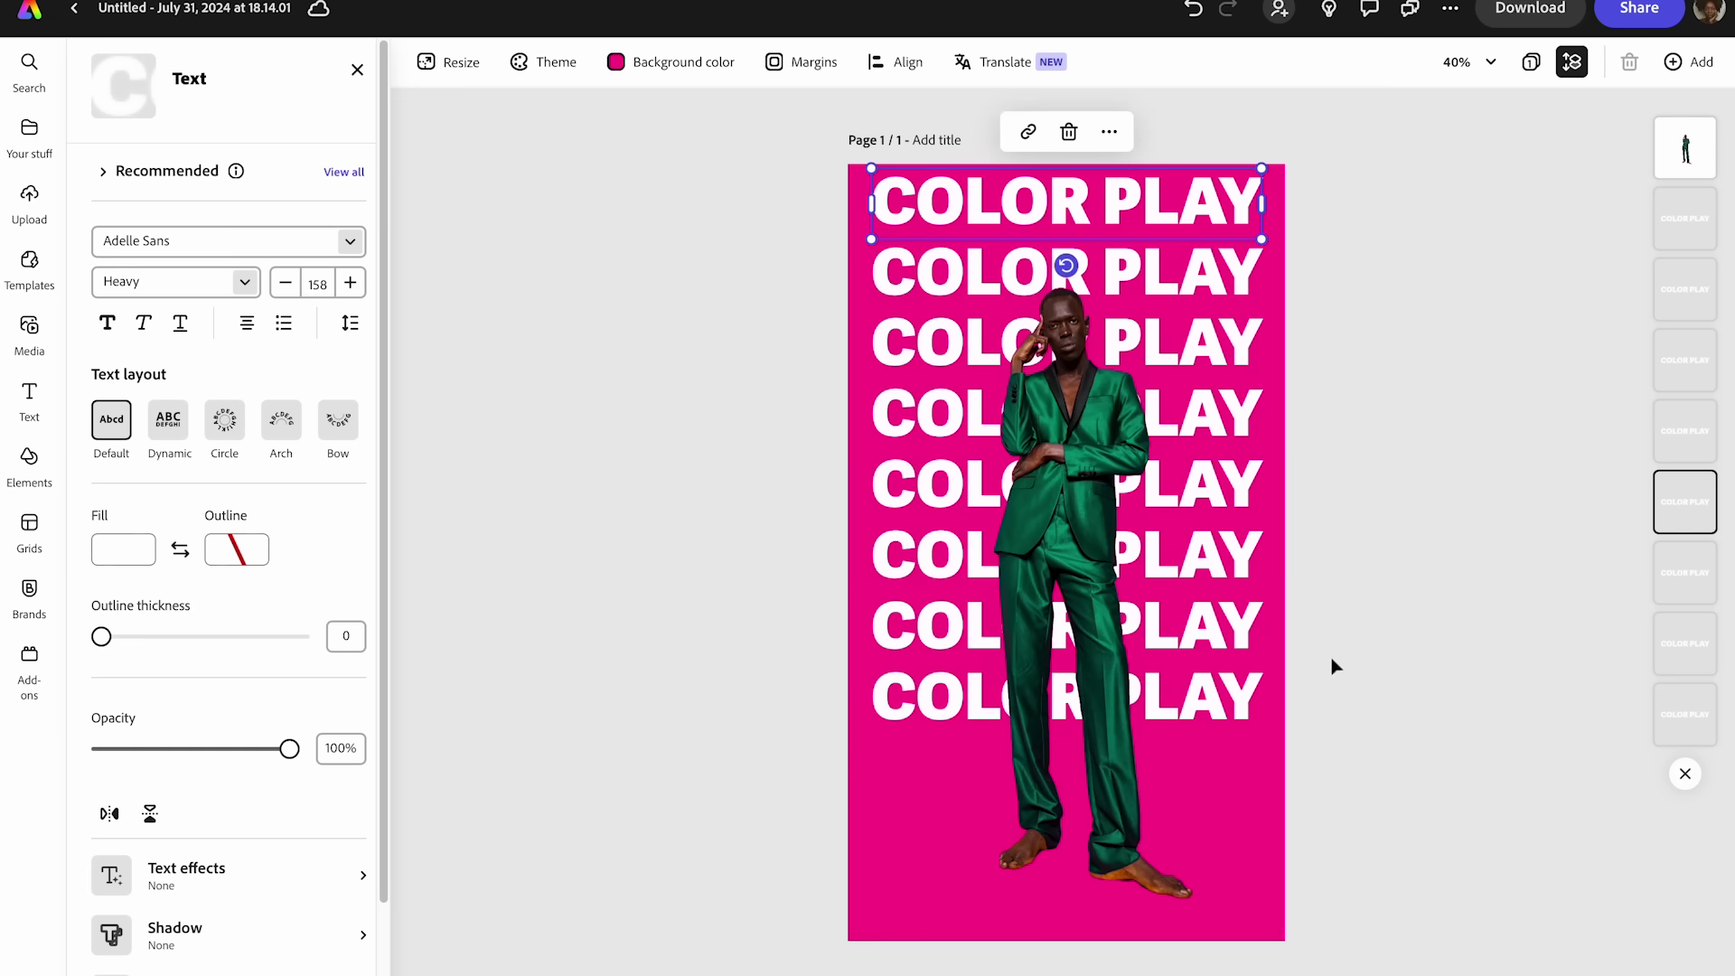
pyautogui.click(1242, 793)
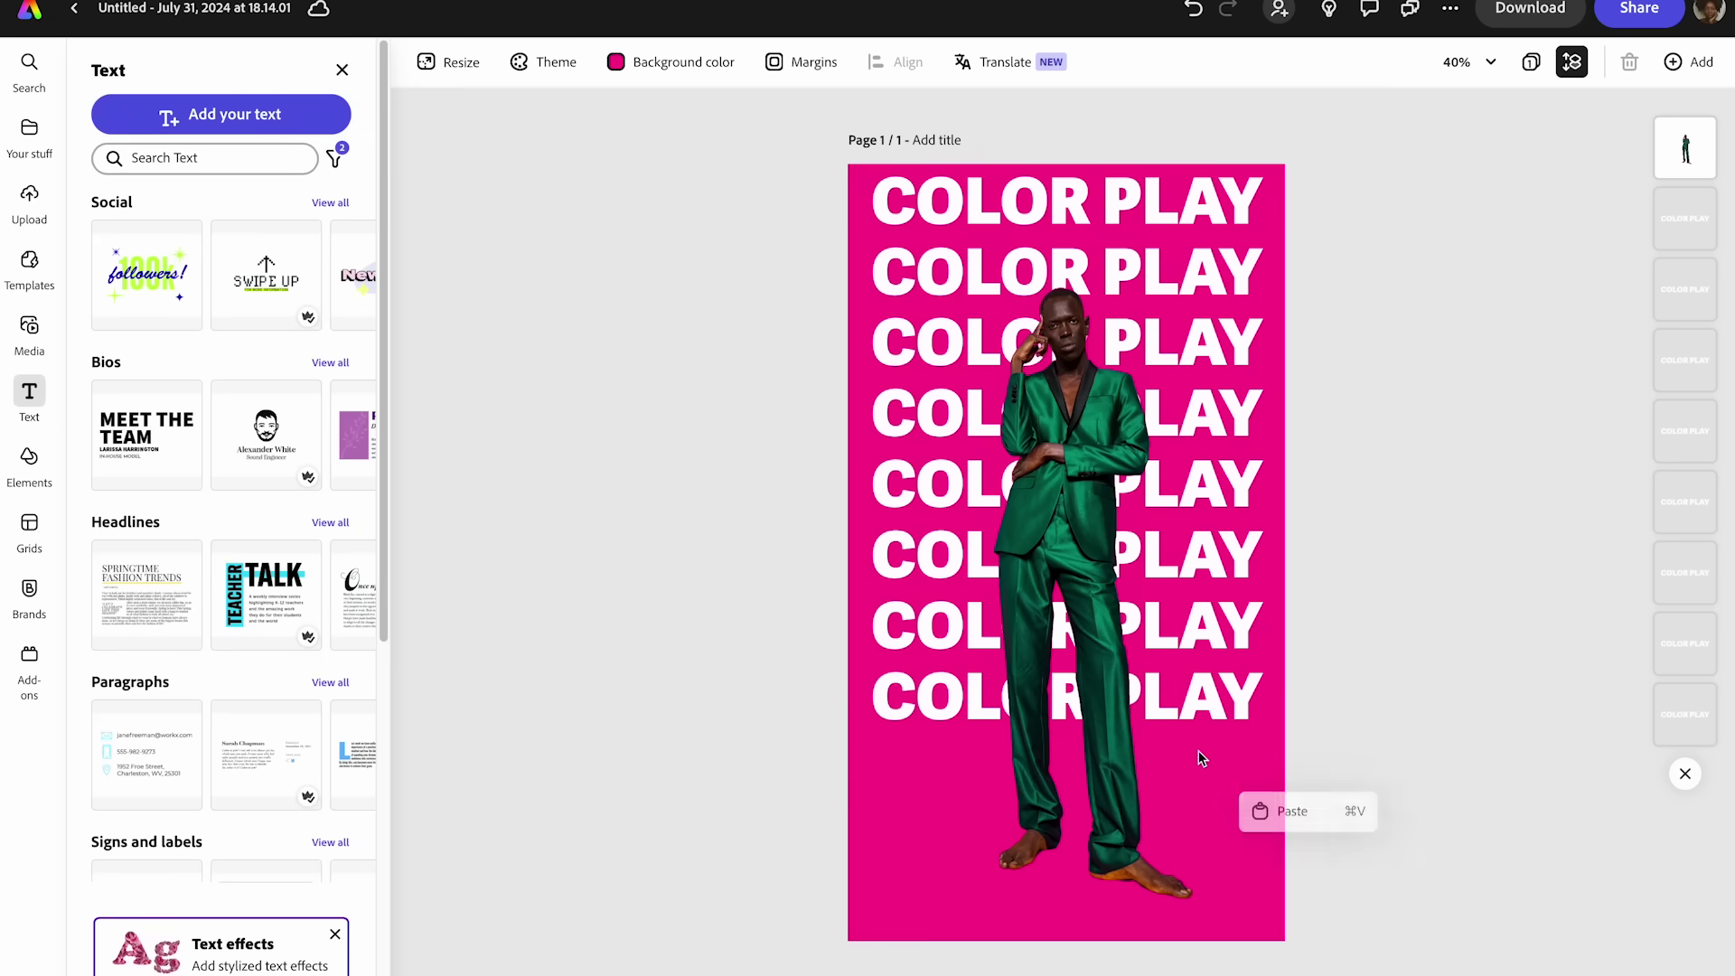
# - Add a new COLOR PLAY line below the bottom row
pyautogui.rightClick(1147, 202)
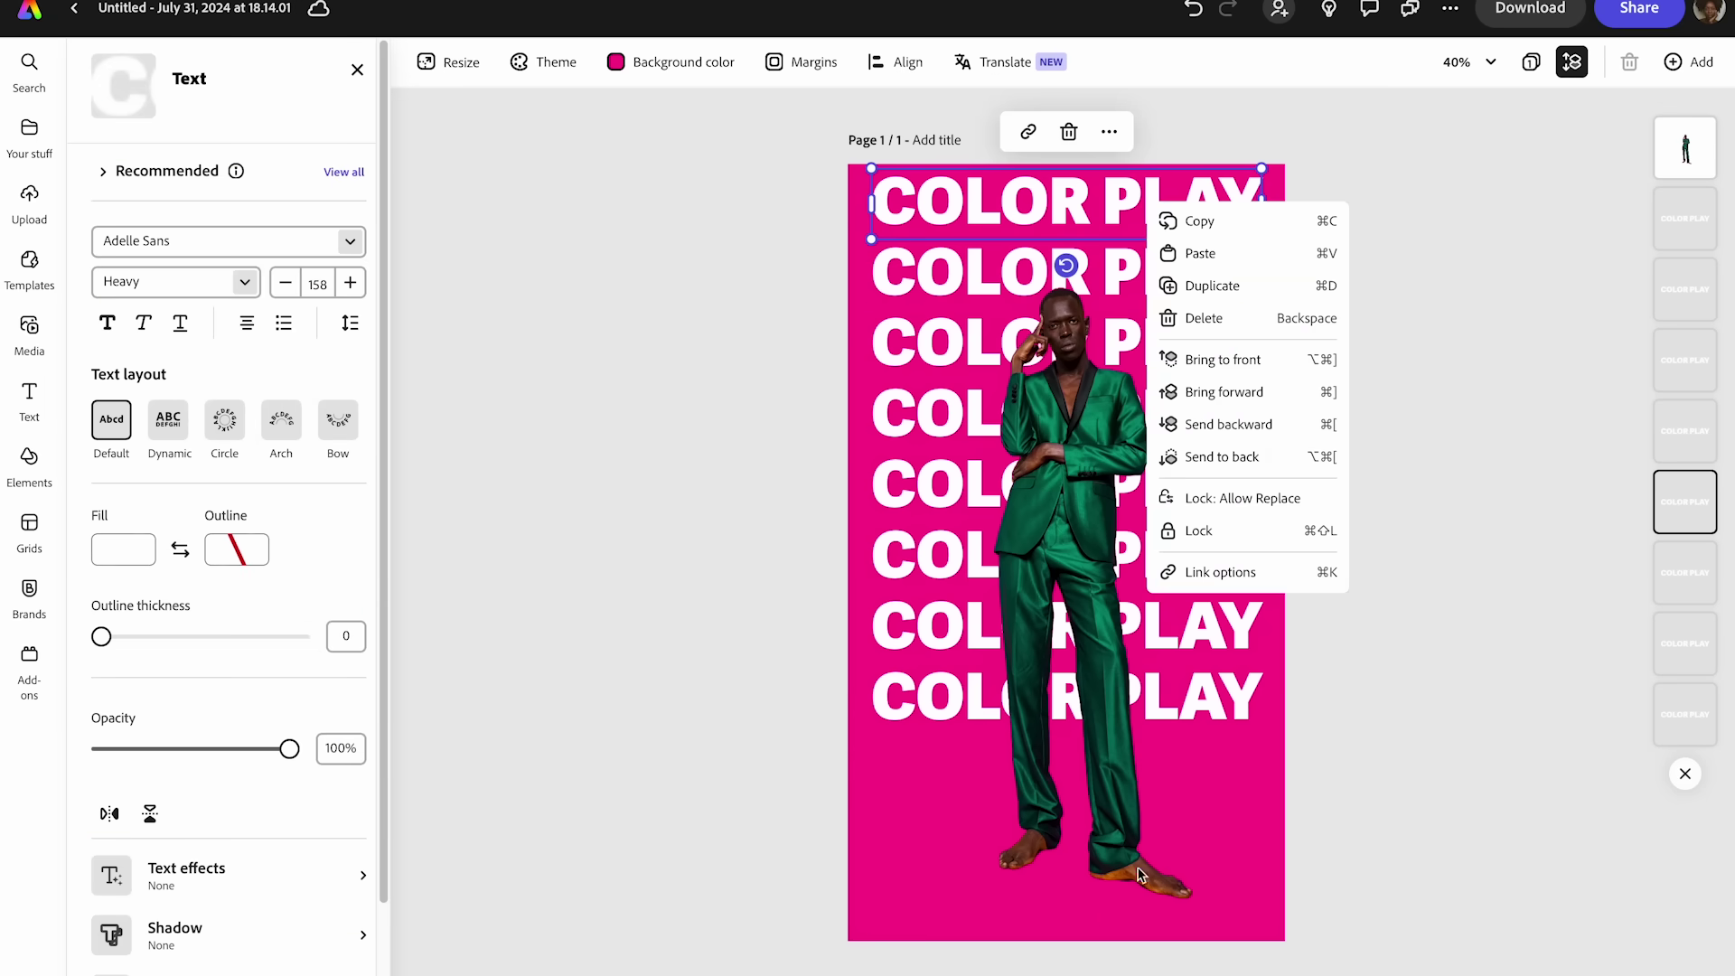
pyautogui.click(1179, 707)
pyautogui.rightClick(1179, 708)
pyautogui.click(1224, 712)
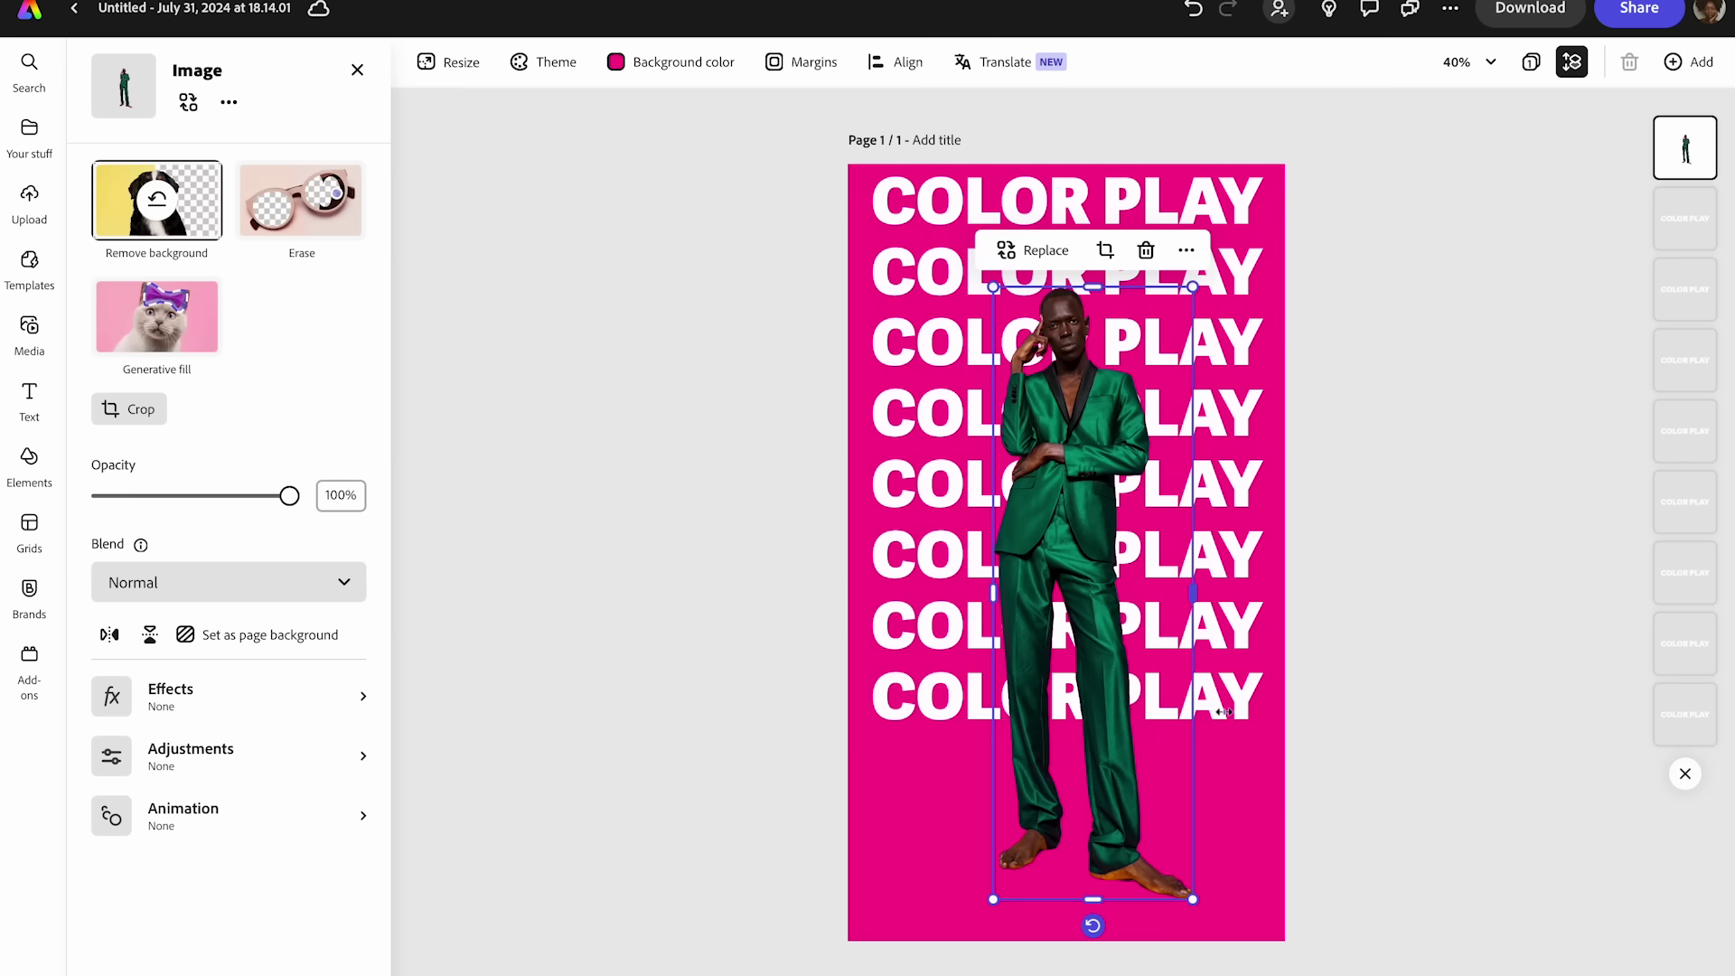
pyautogui.click(1226, 714)
pyautogui.rightClick(1226, 714)
pyautogui.click(1258, 390)
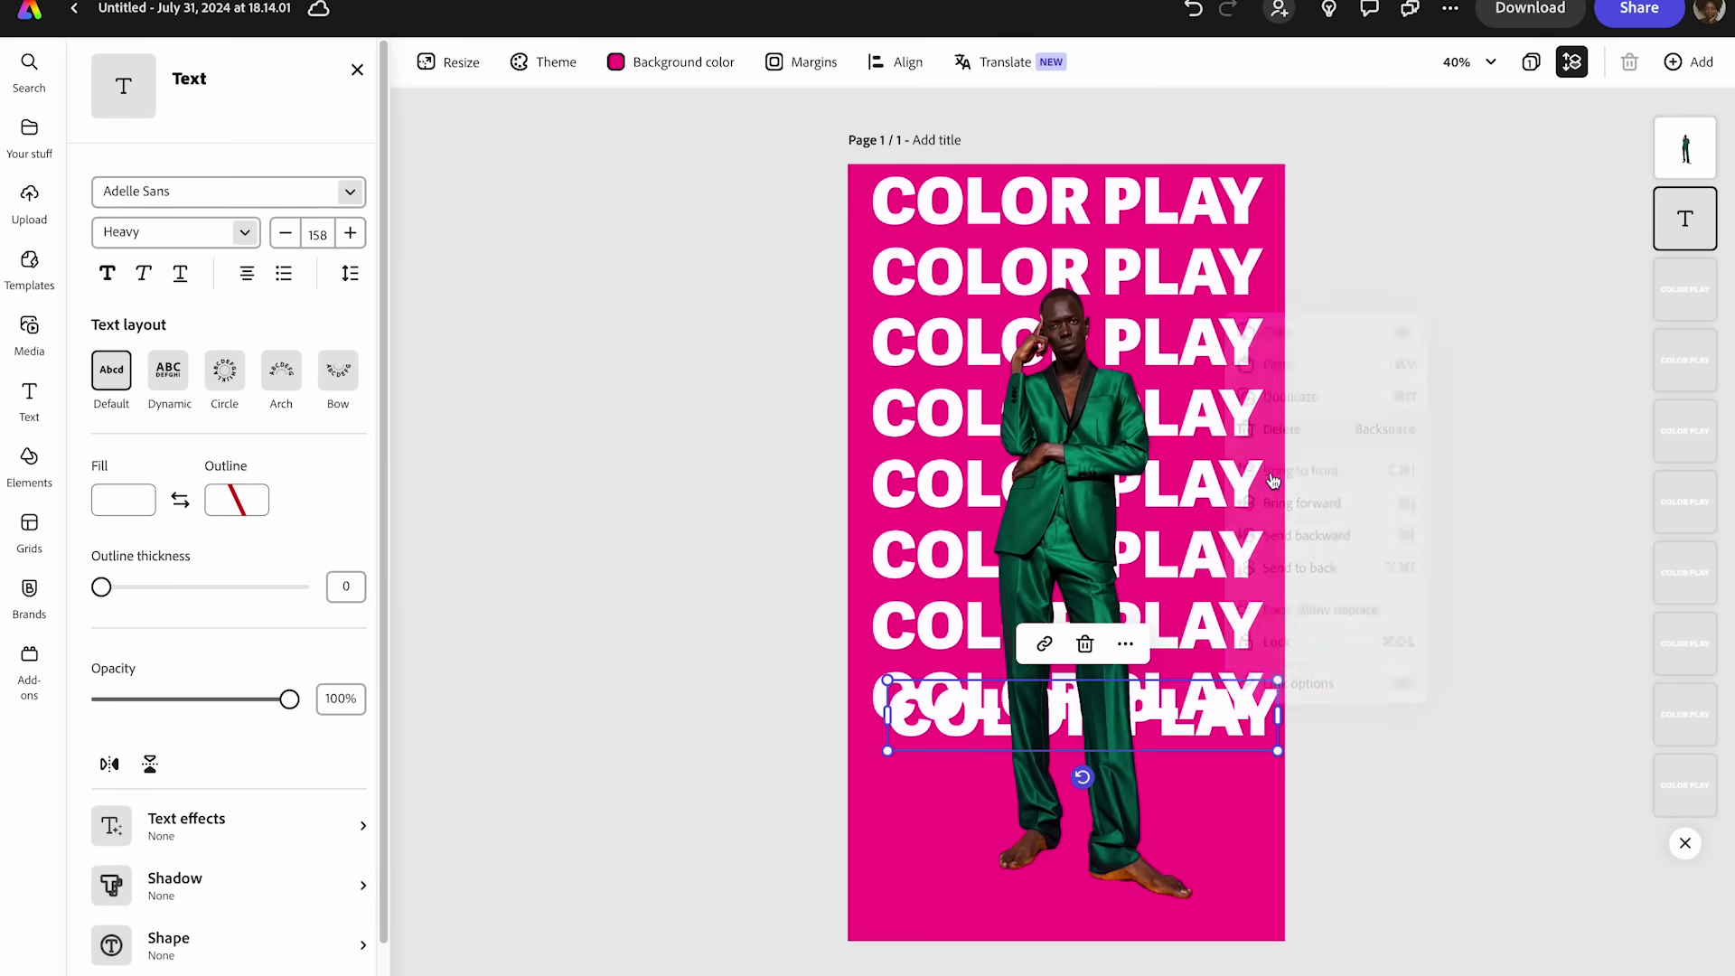
pyautogui.moveTo(1193, 718); pyautogui.dragTo(1193, 777)
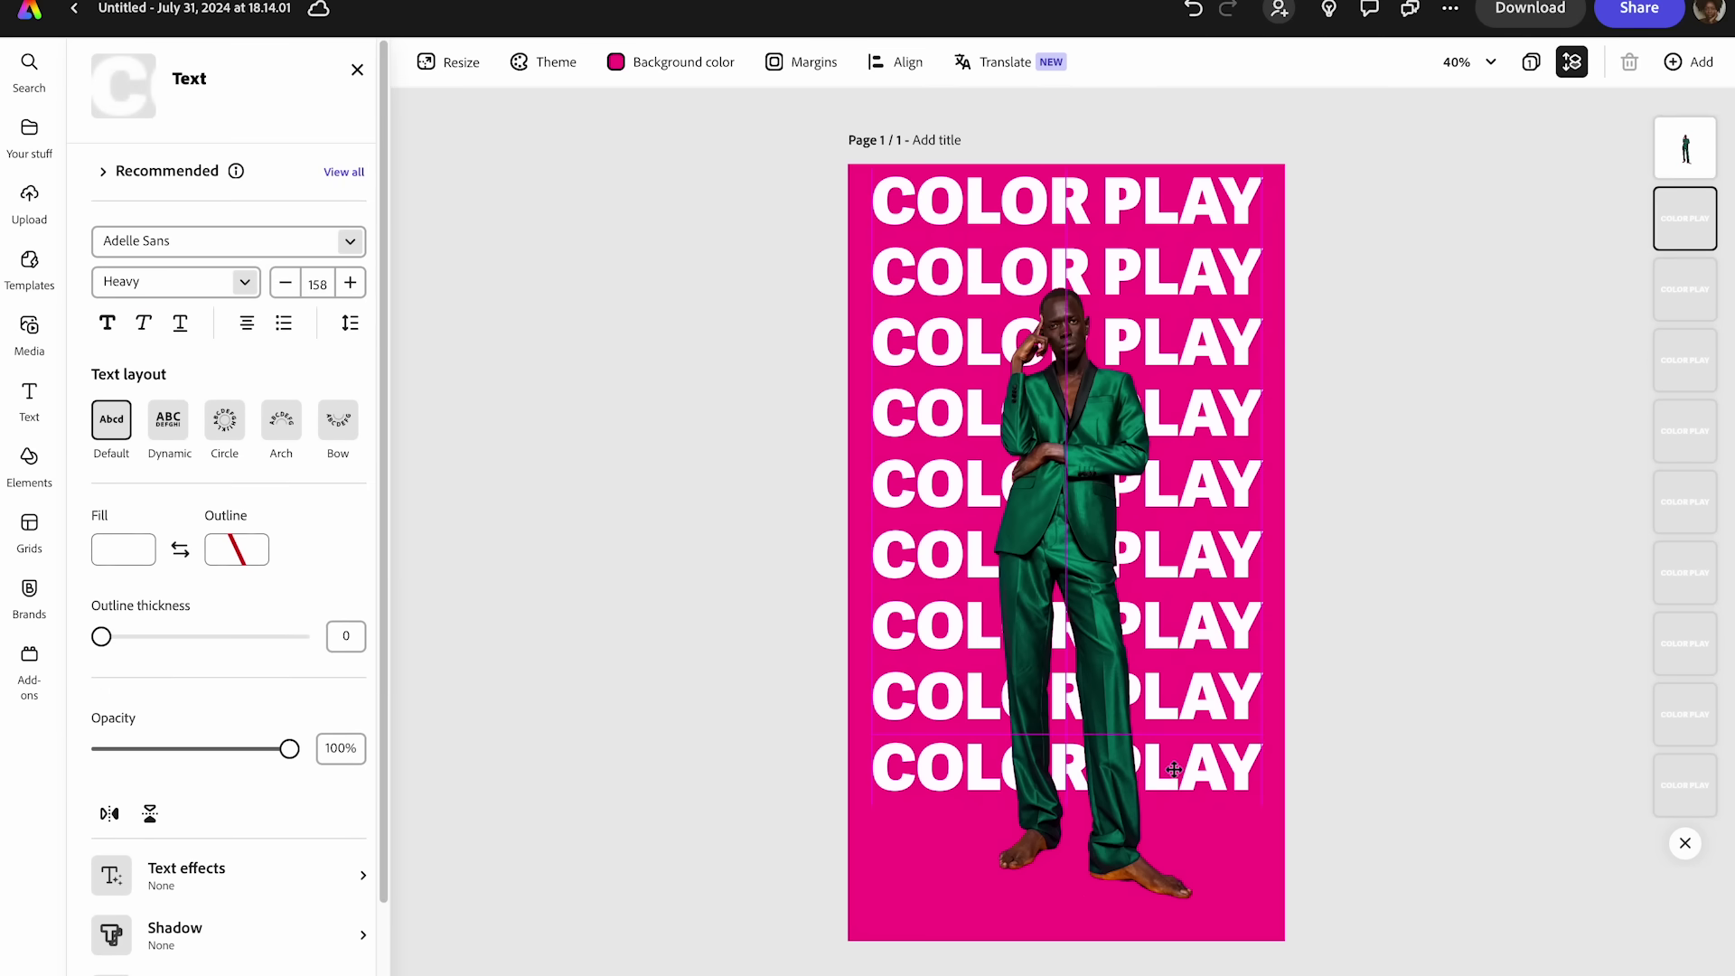
# - Add two more COLOR PLAY lines at the bottom, reaching the page's lower edge
pyautogui.rightClick(1191, 779)
pyautogui.click(1221, 779)
pyautogui.rightClick(1222, 779)
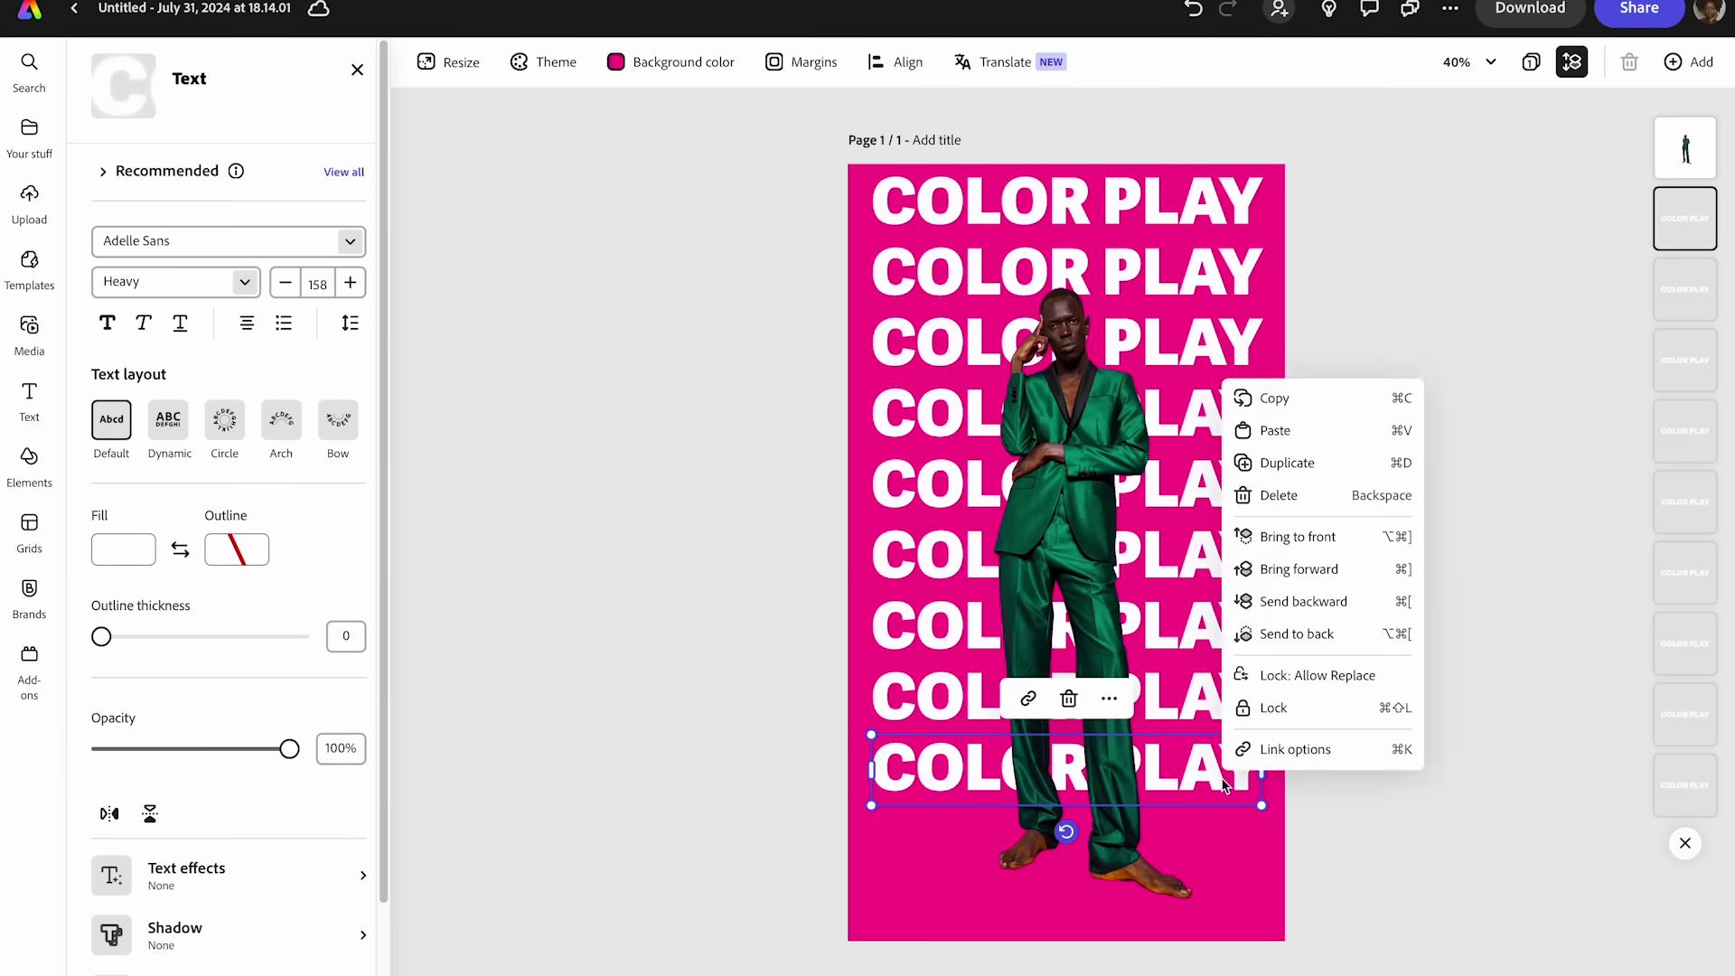
pyautogui.click(1287, 463)
pyautogui.moveTo(1211, 788); pyautogui.dragTo(1217, 849)
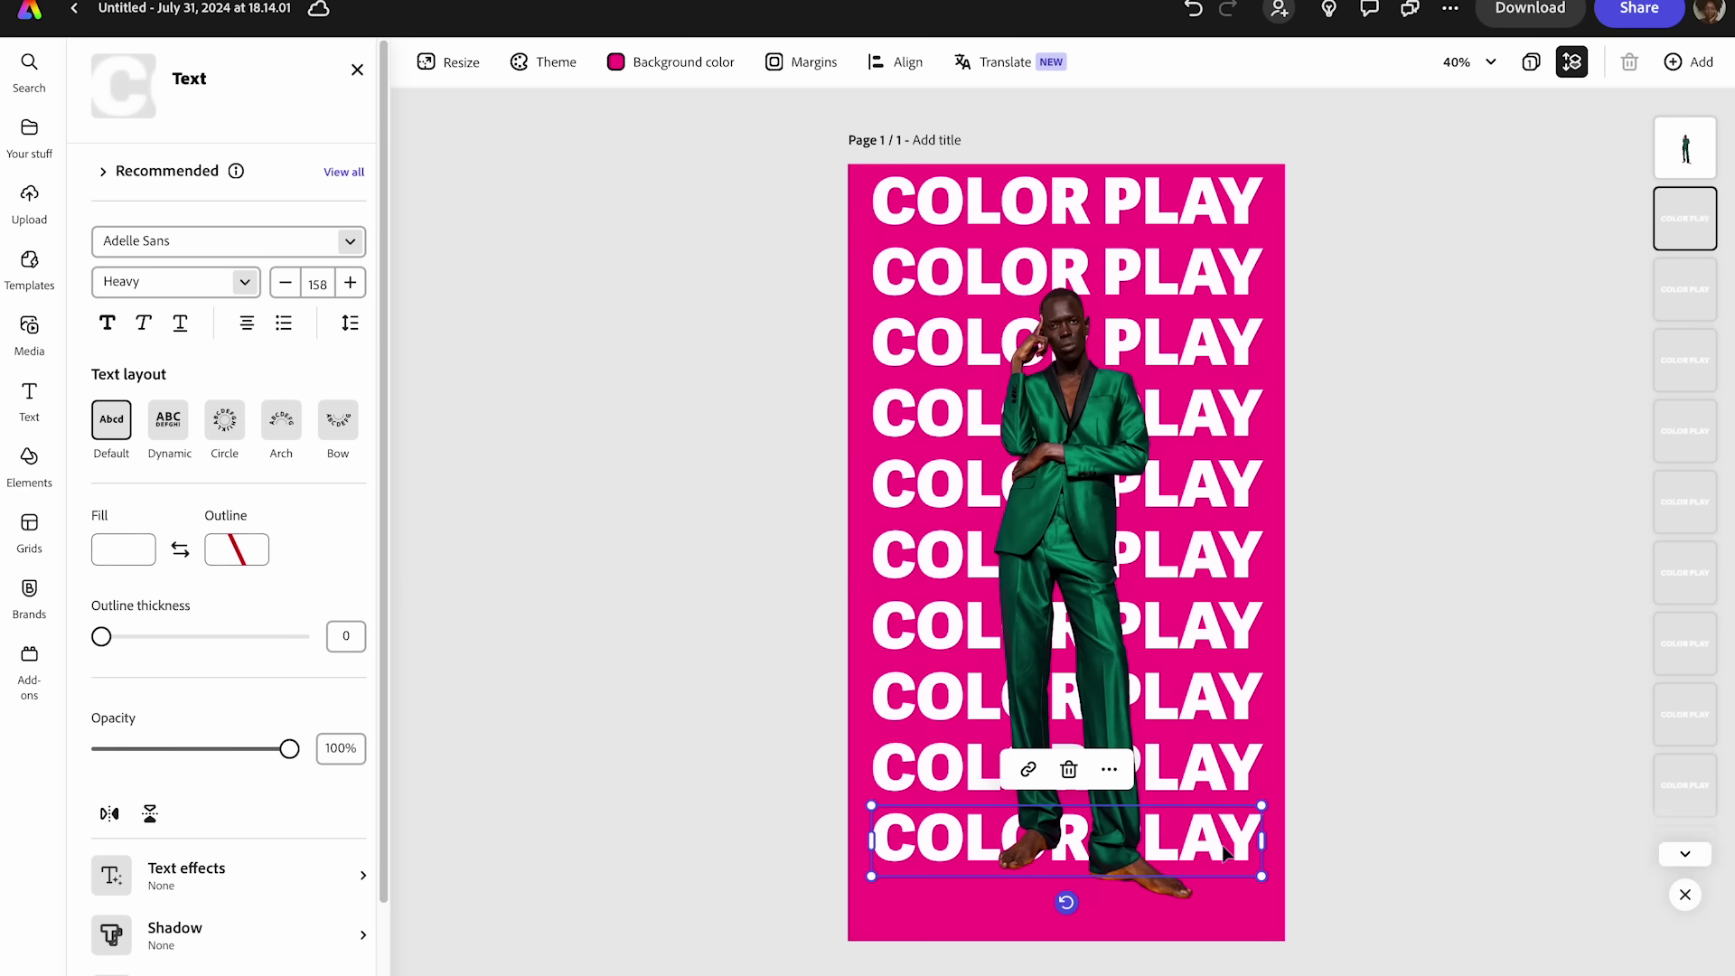
pyautogui.rightClick(1218, 843)
pyautogui.click(1305, 530)
pyautogui.moveTo(1202, 891); pyautogui.dragTo(1205, 911)
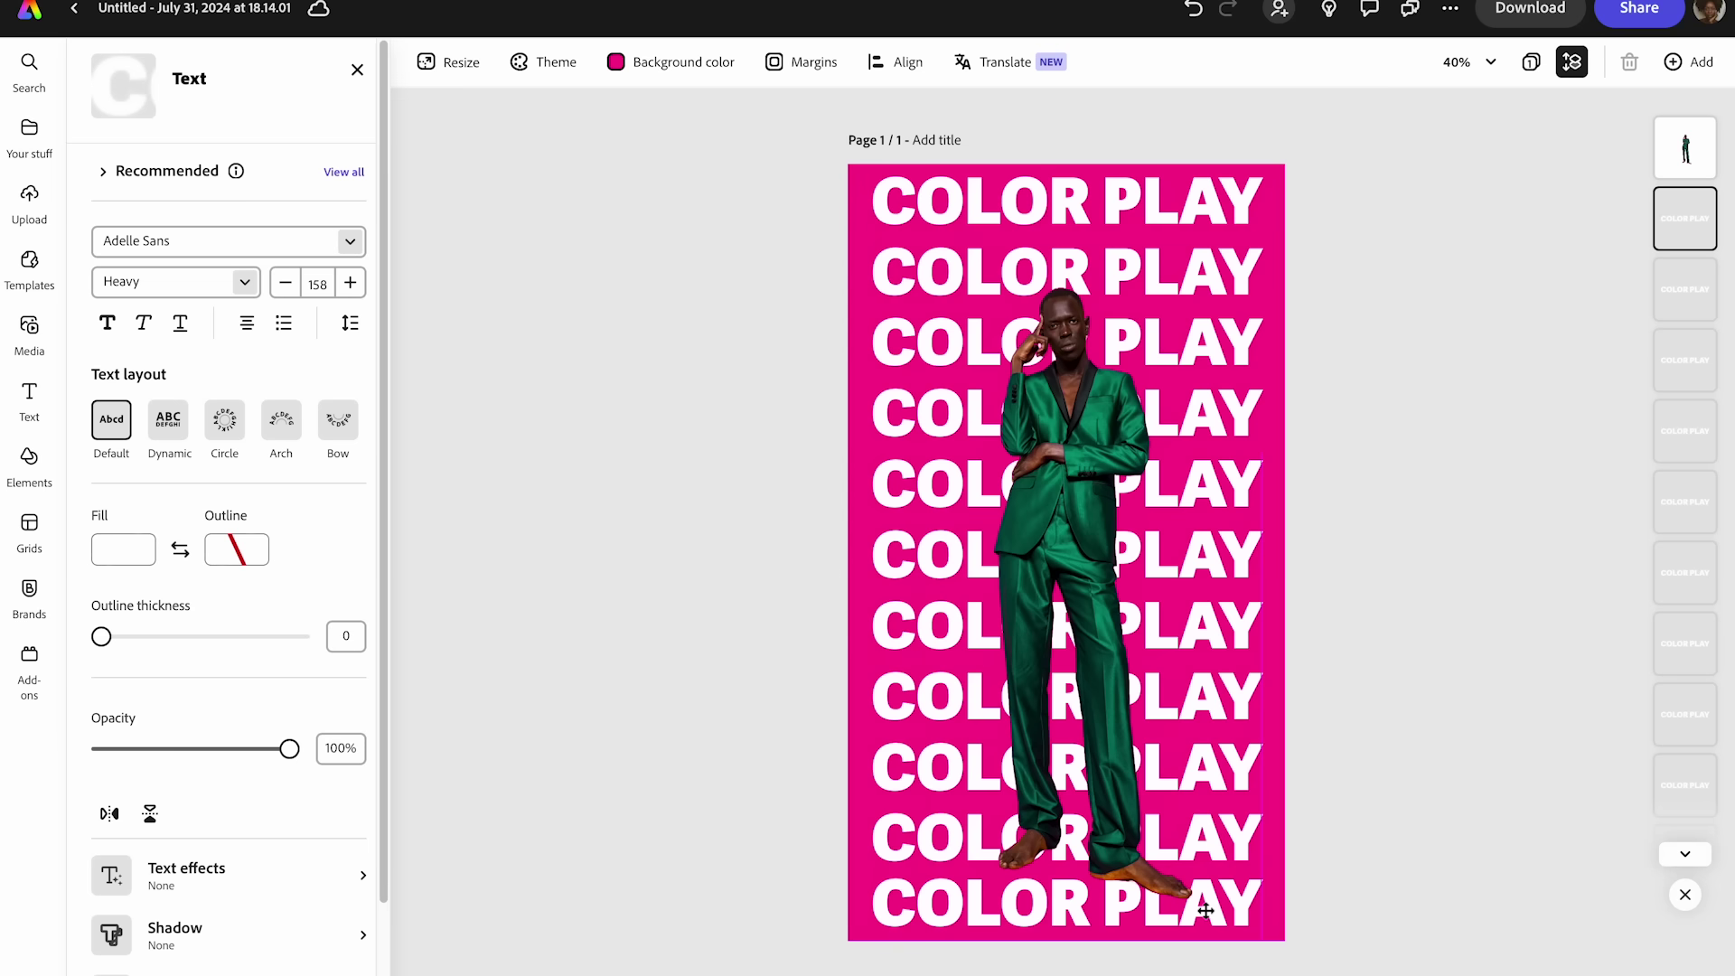
pyautogui.click(1355, 844)
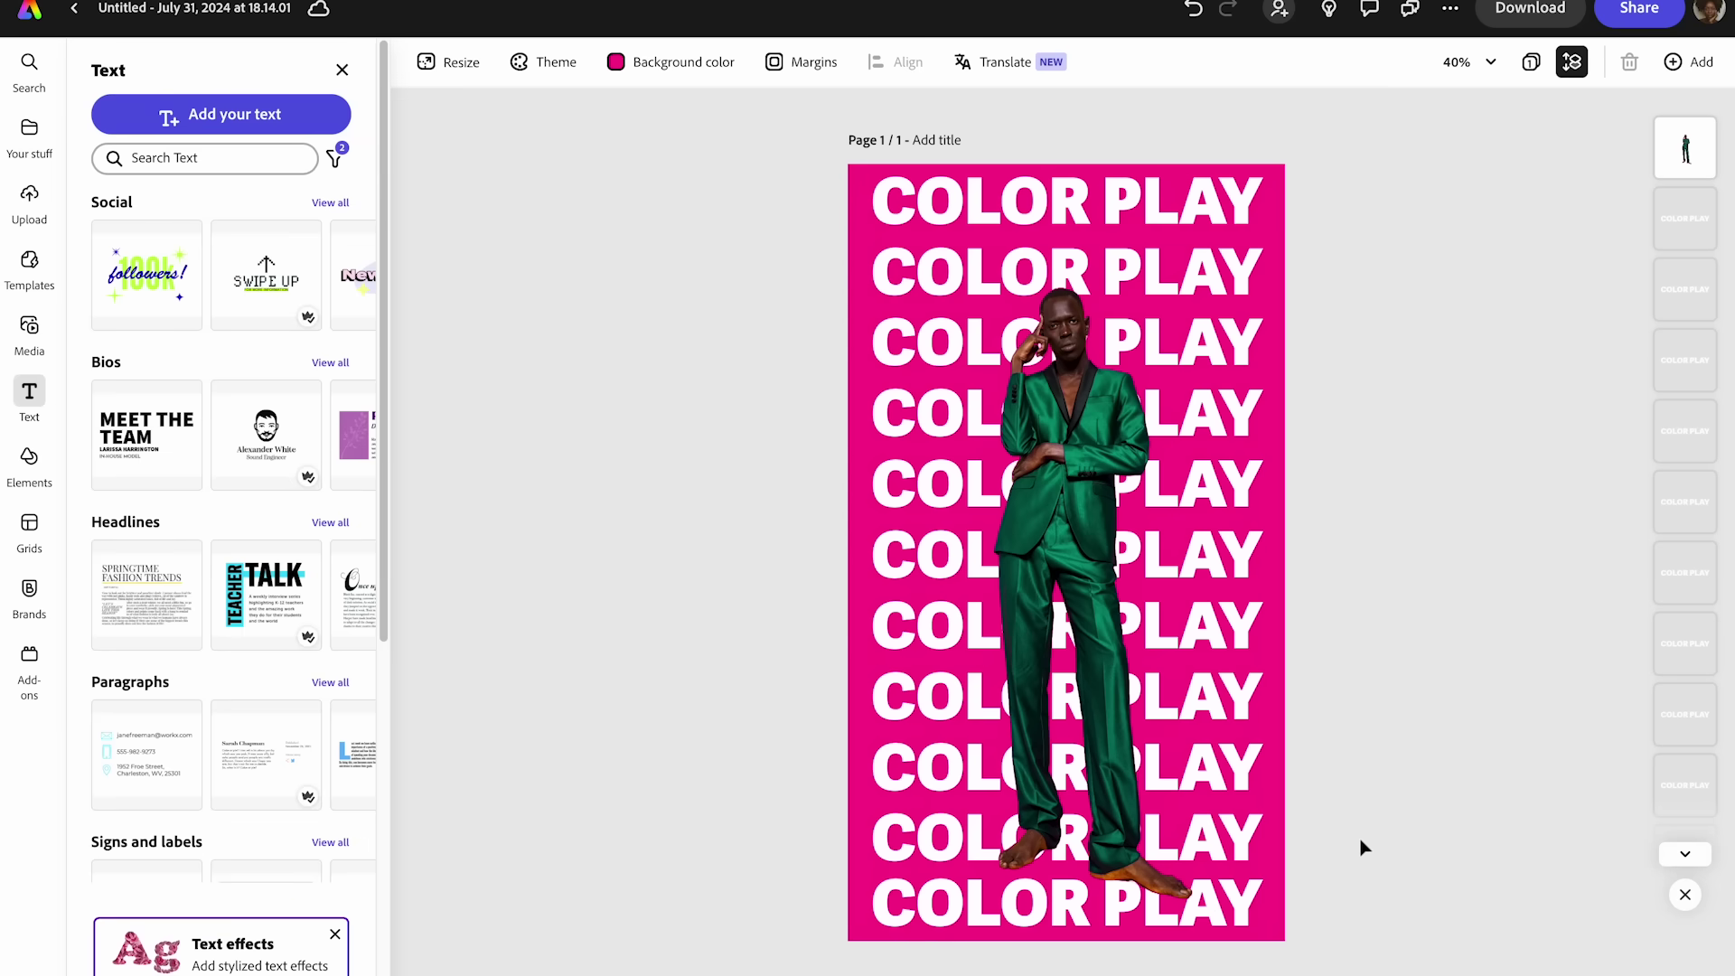
# - Colour the top COLOR PLAY line with green sampled from the man's suit
pyautogui.click(1207, 229)
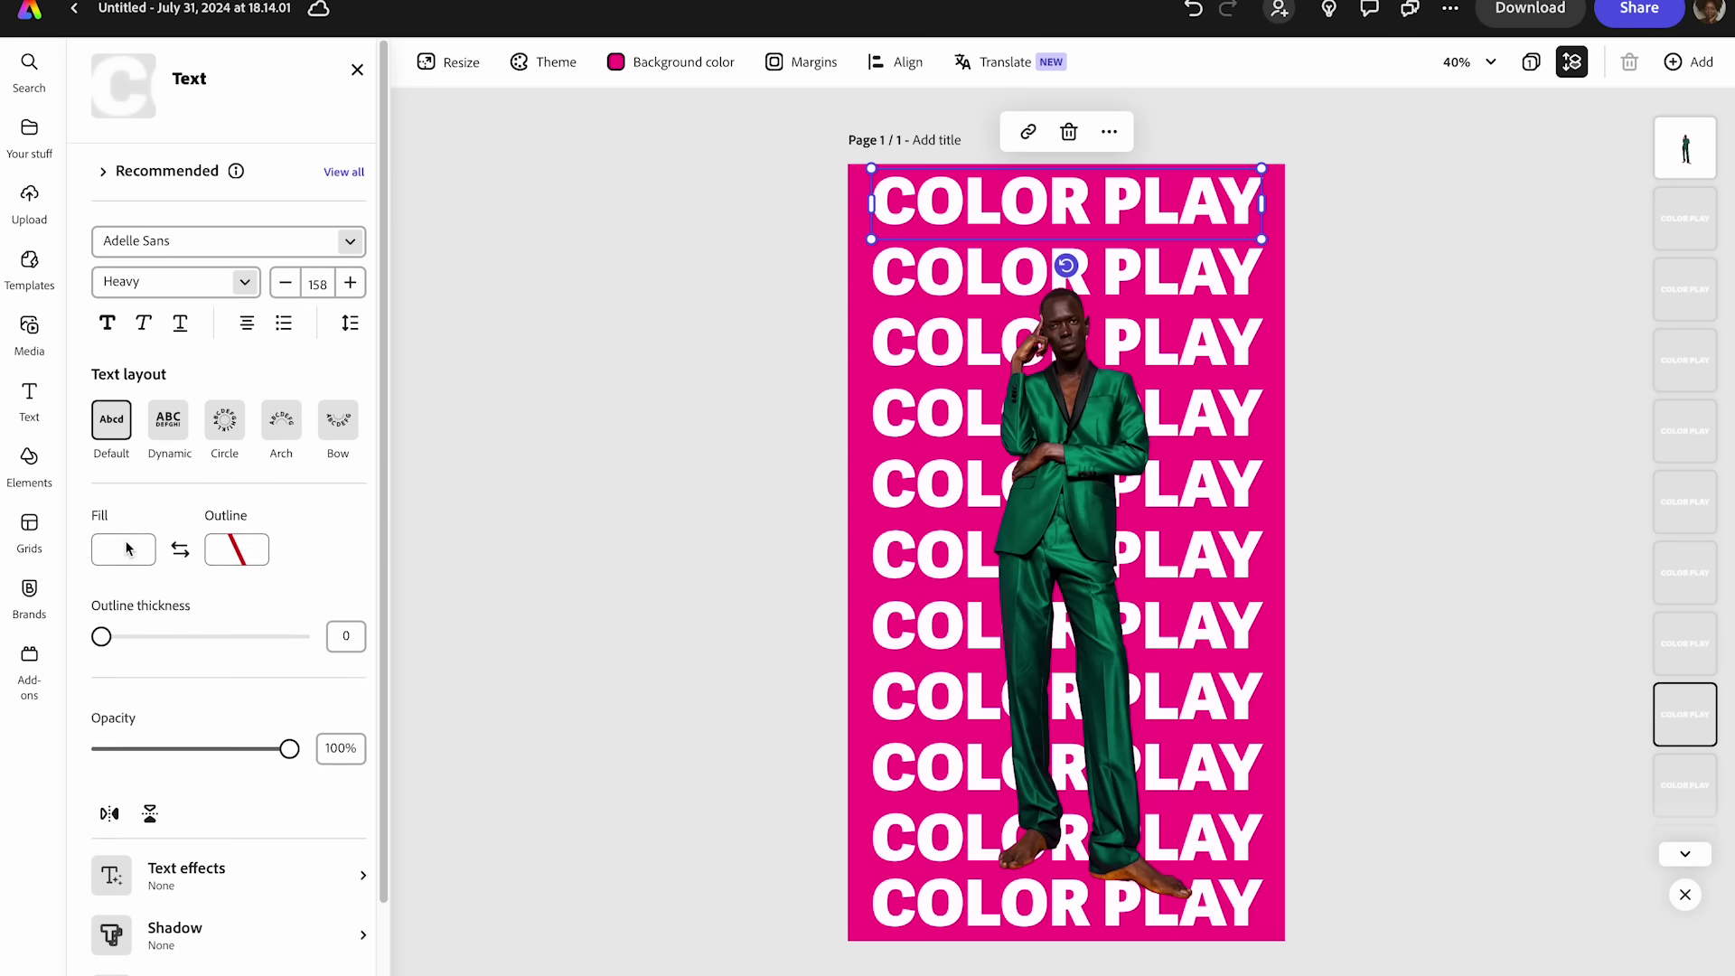
pyautogui.click(128, 549)
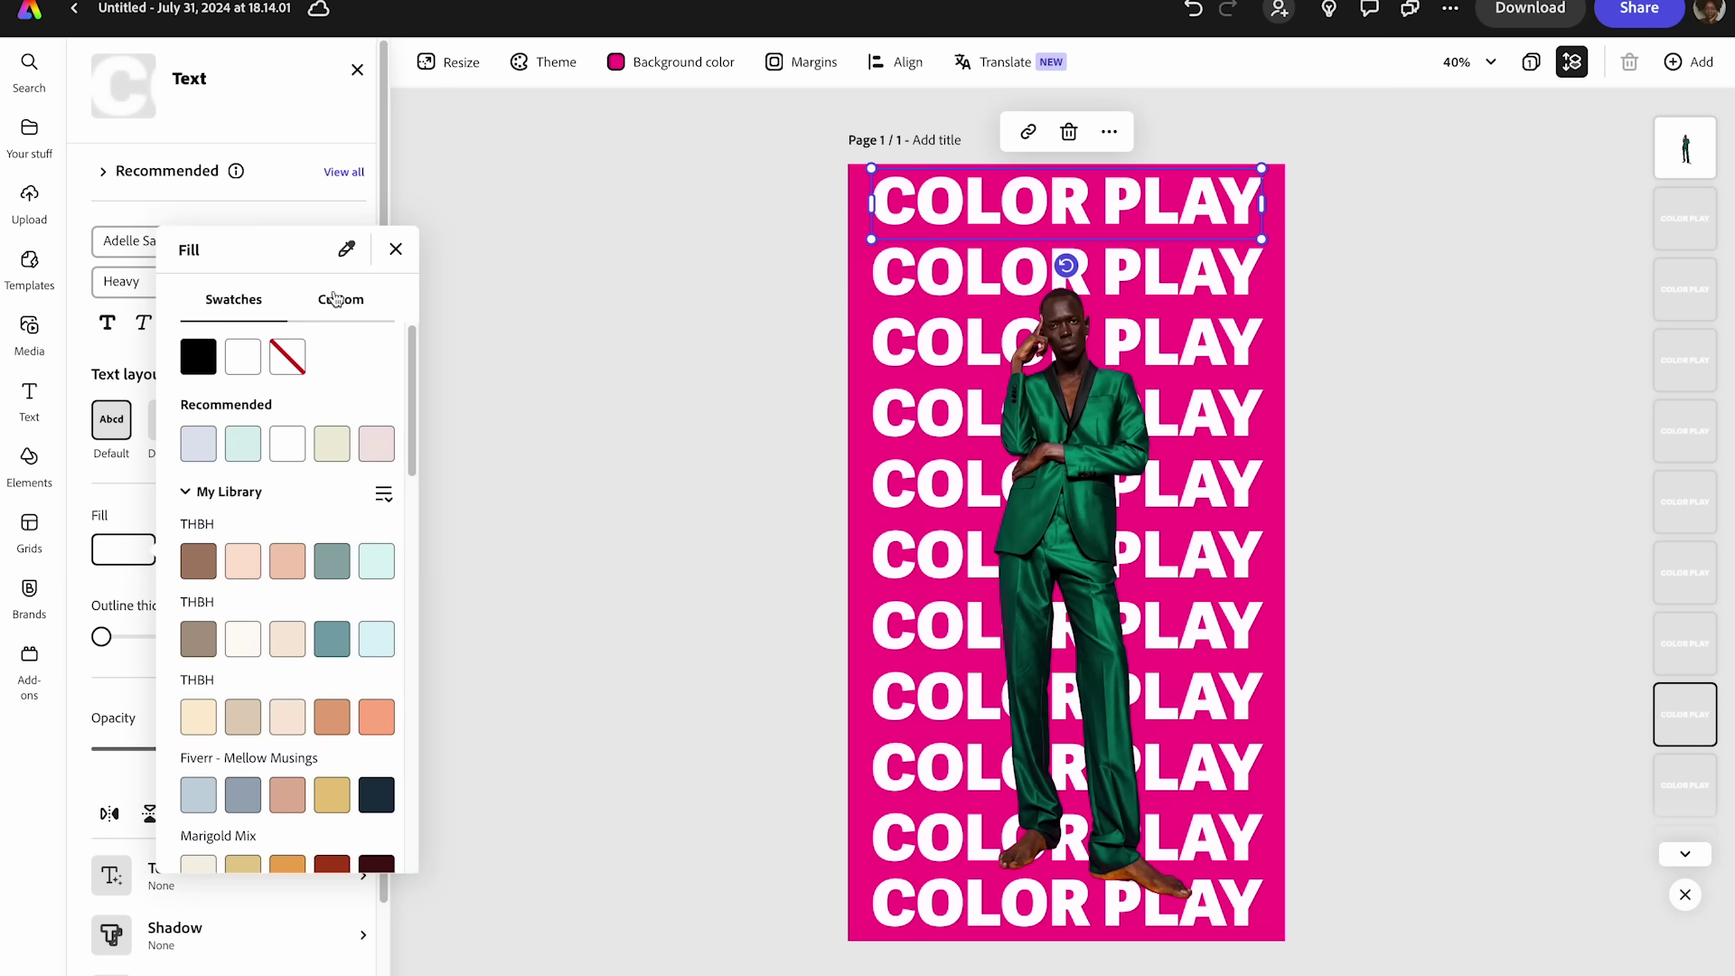
pyautogui.click(346, 248)
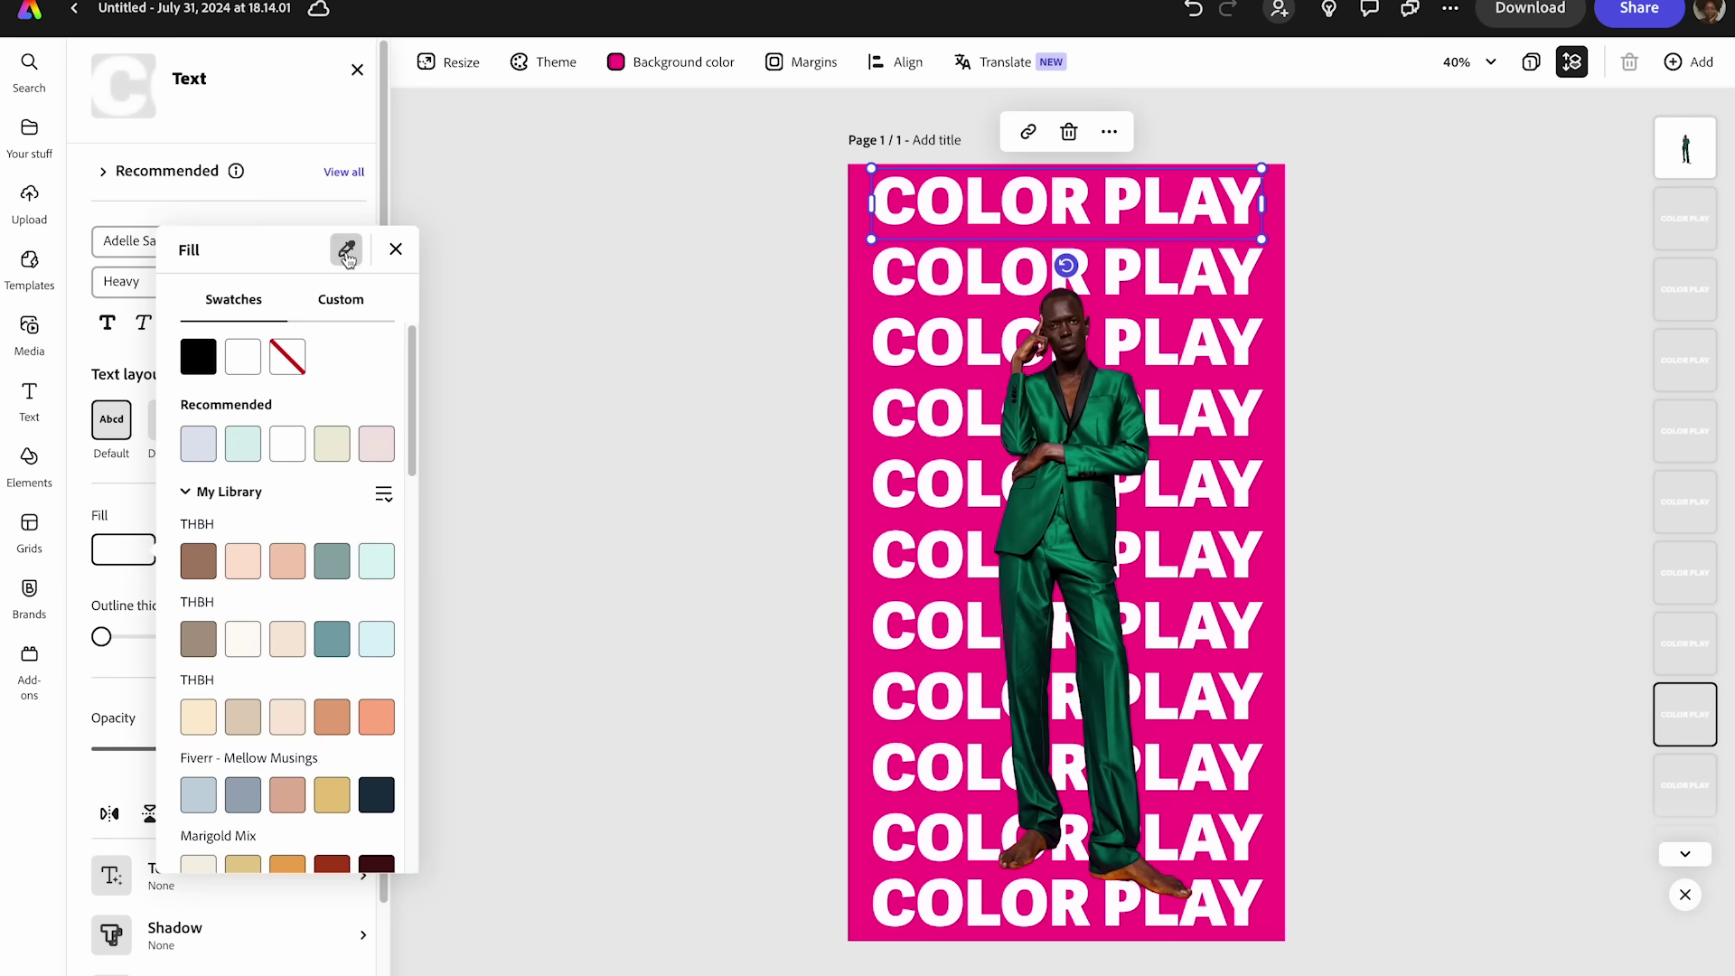
pyautogui.click(1101, 428)
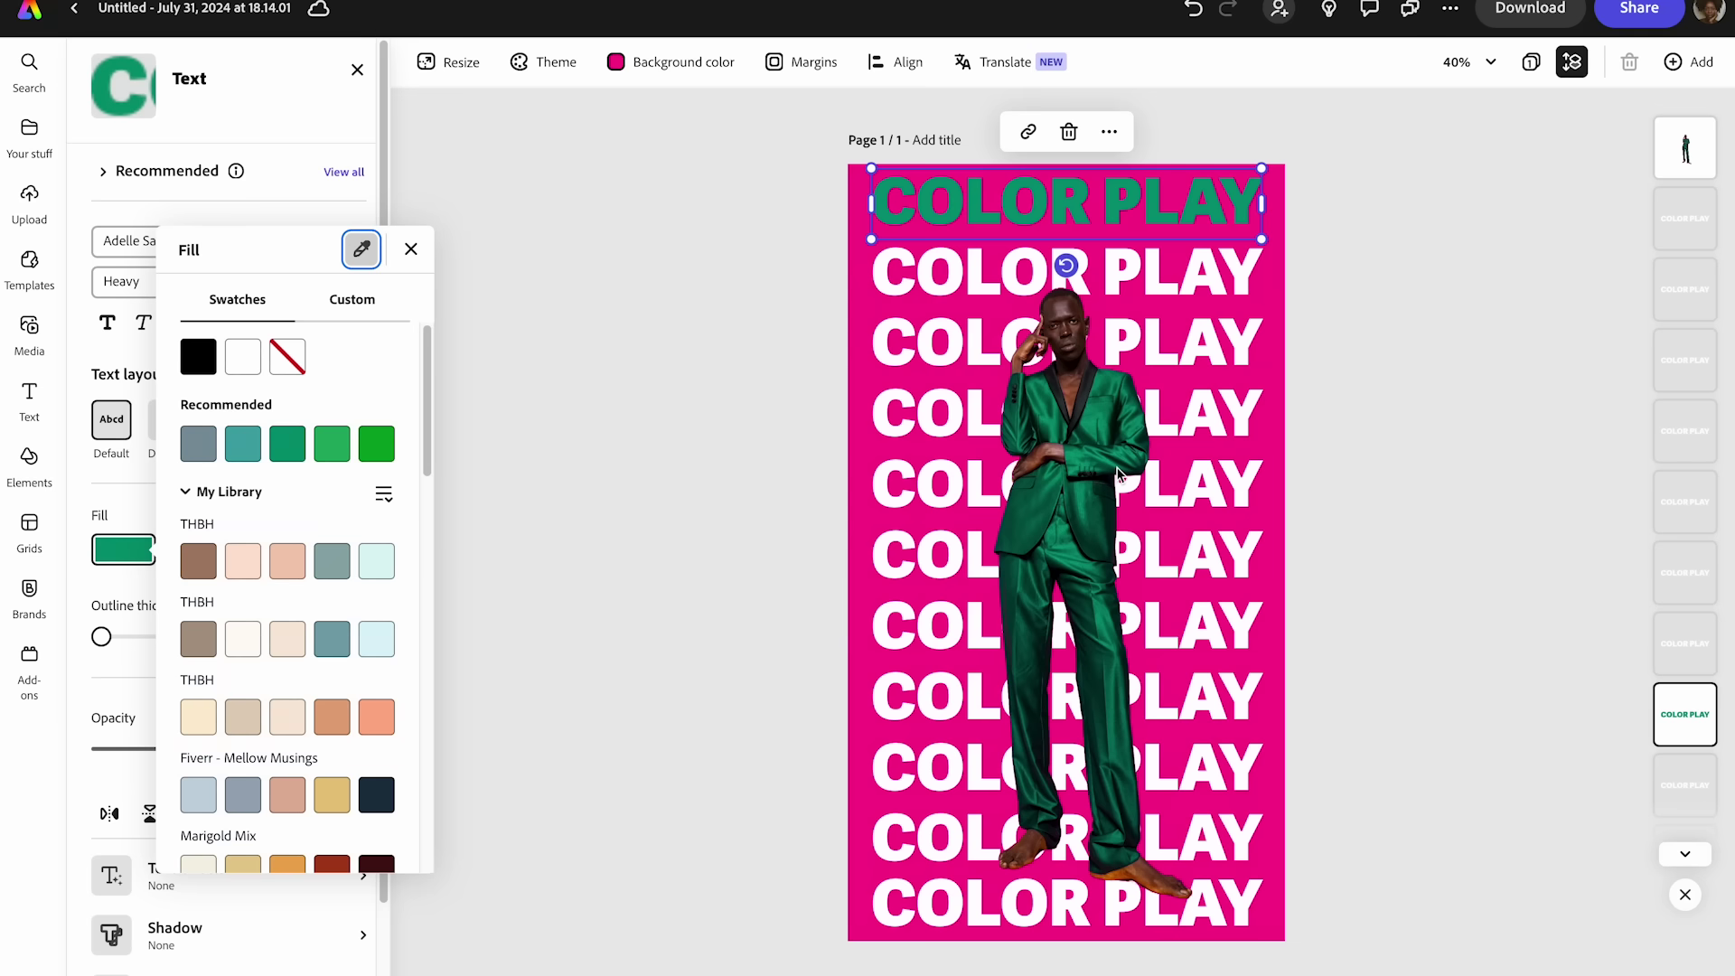
pyautogui.click(1137, 284)
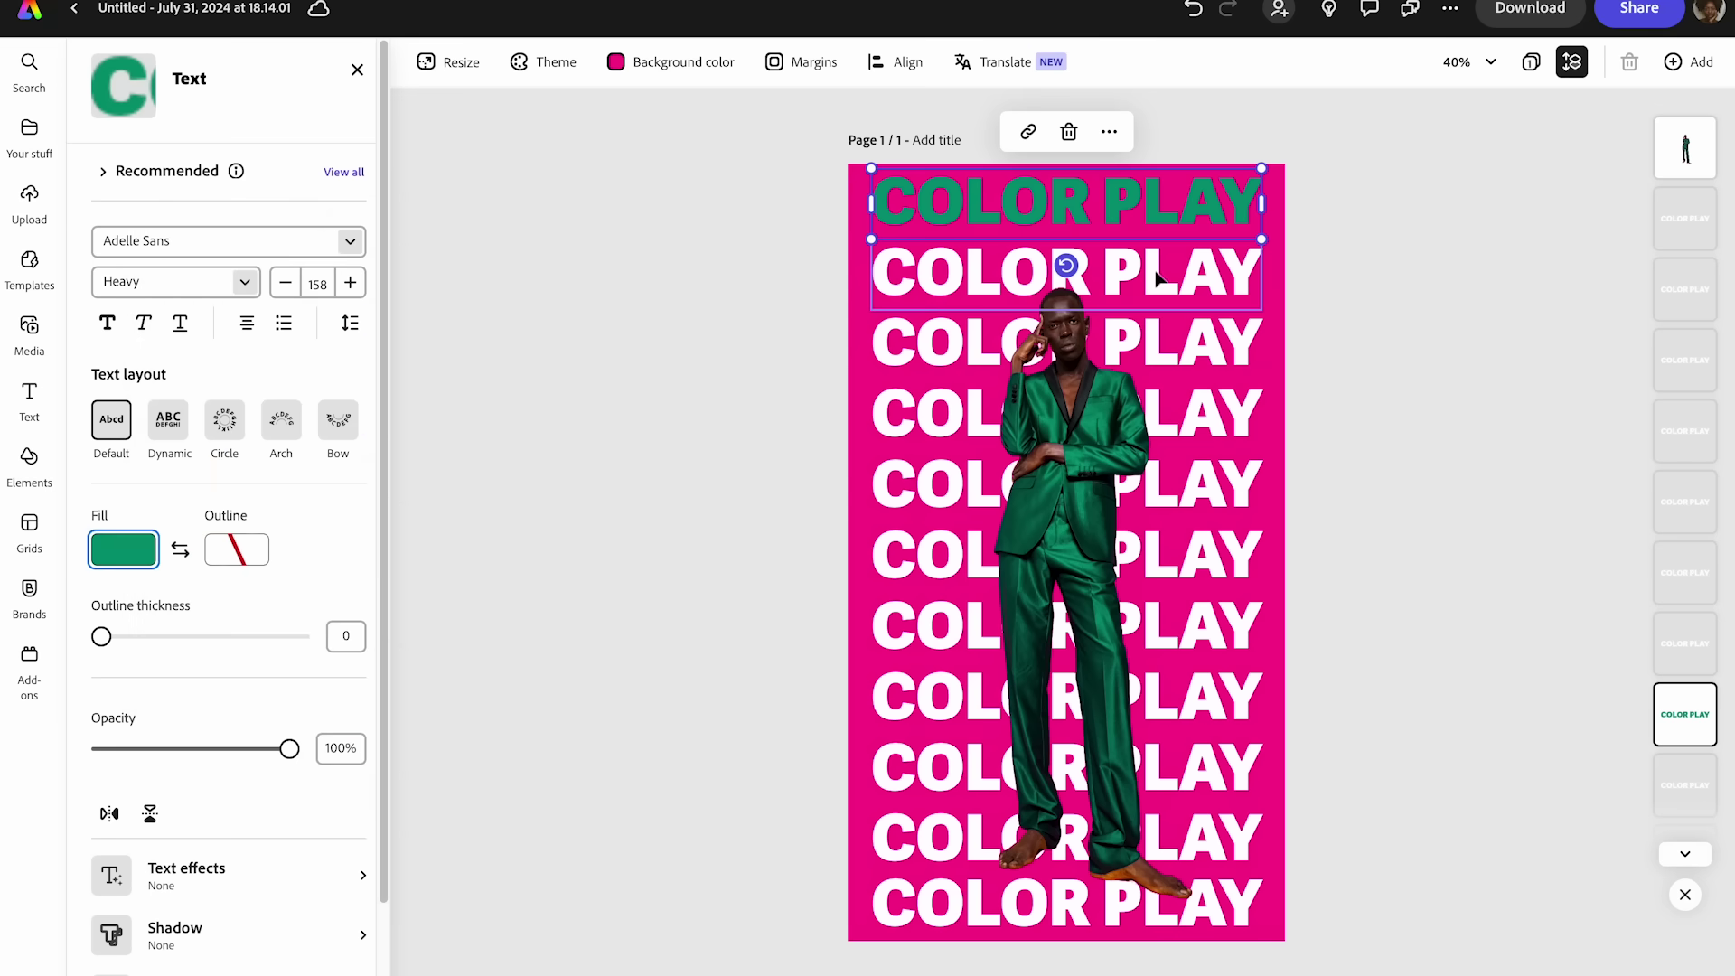
# - Colour the third and fifth rows with greens sampled from the suit
pyautogui.click(1159, 280)
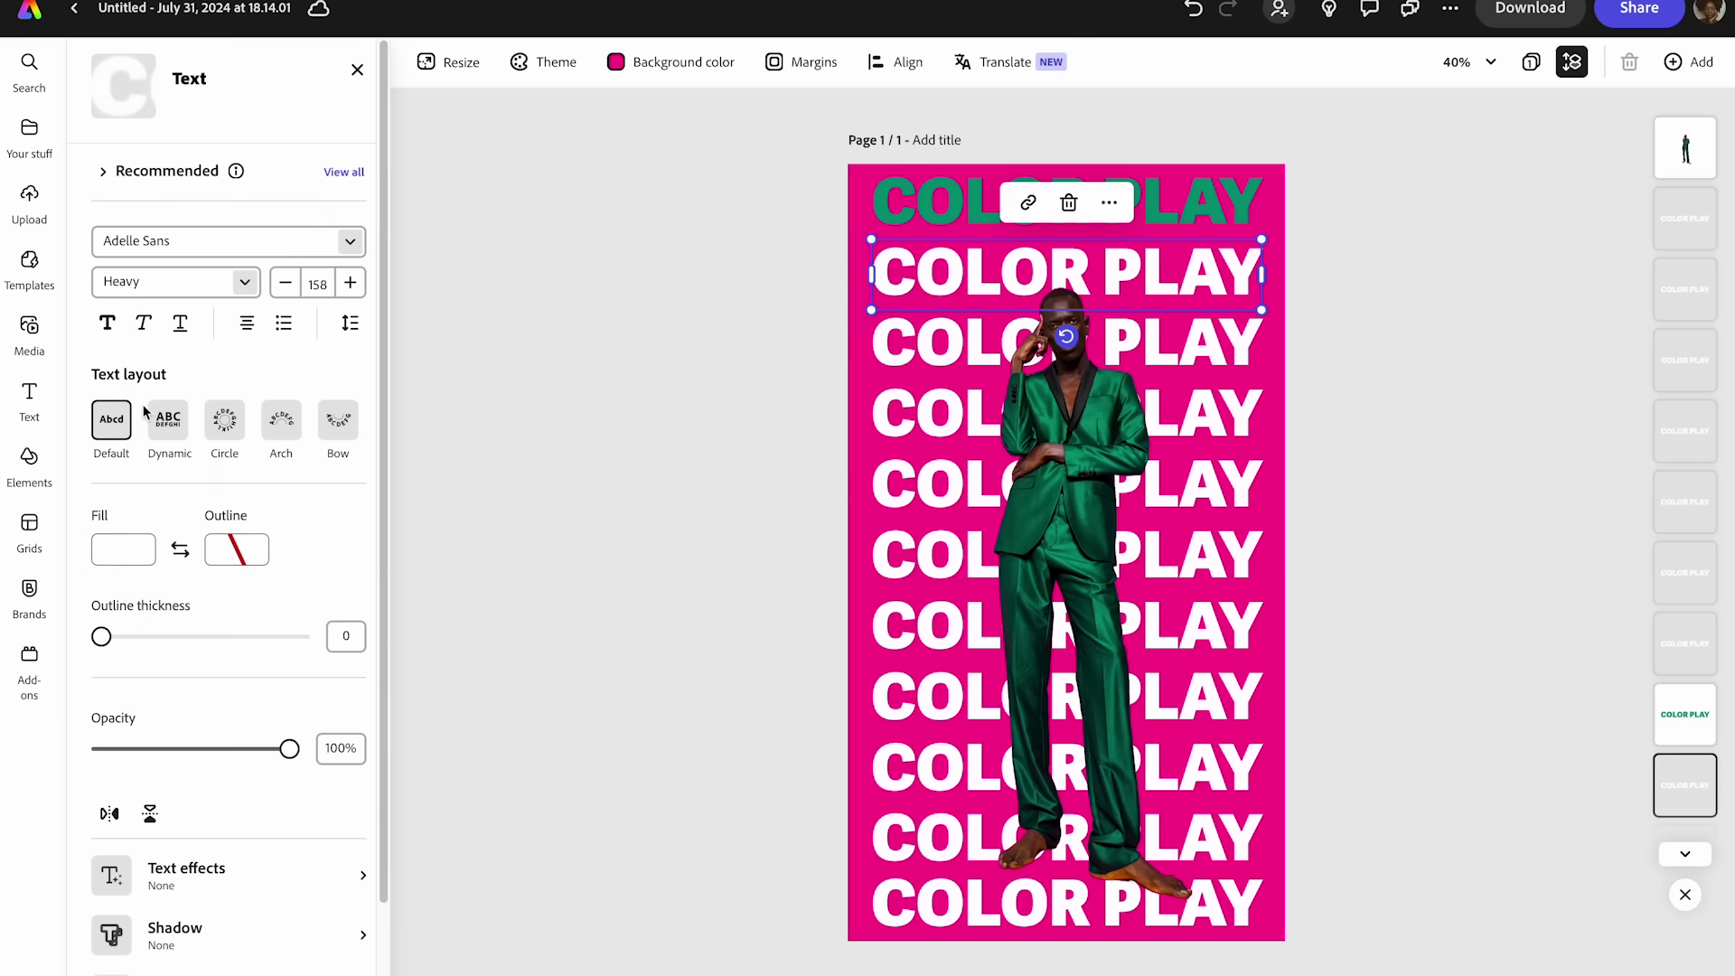
pyautogui.click(897, 336)
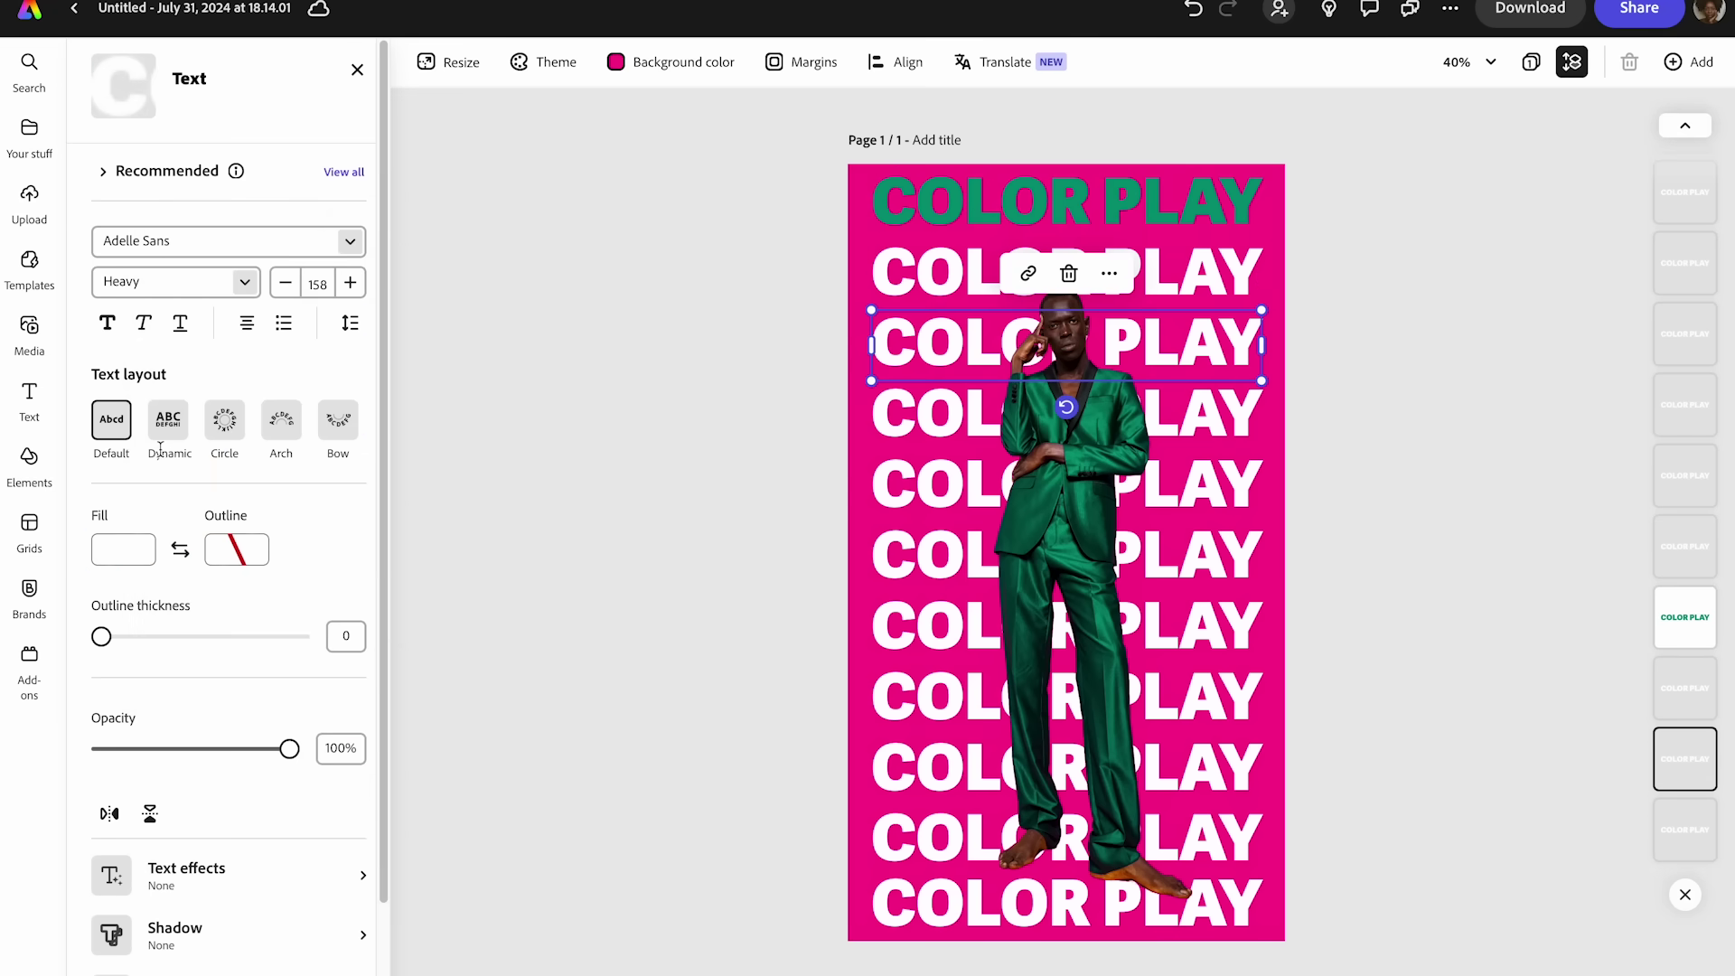
pyautogui.click(123, 548)
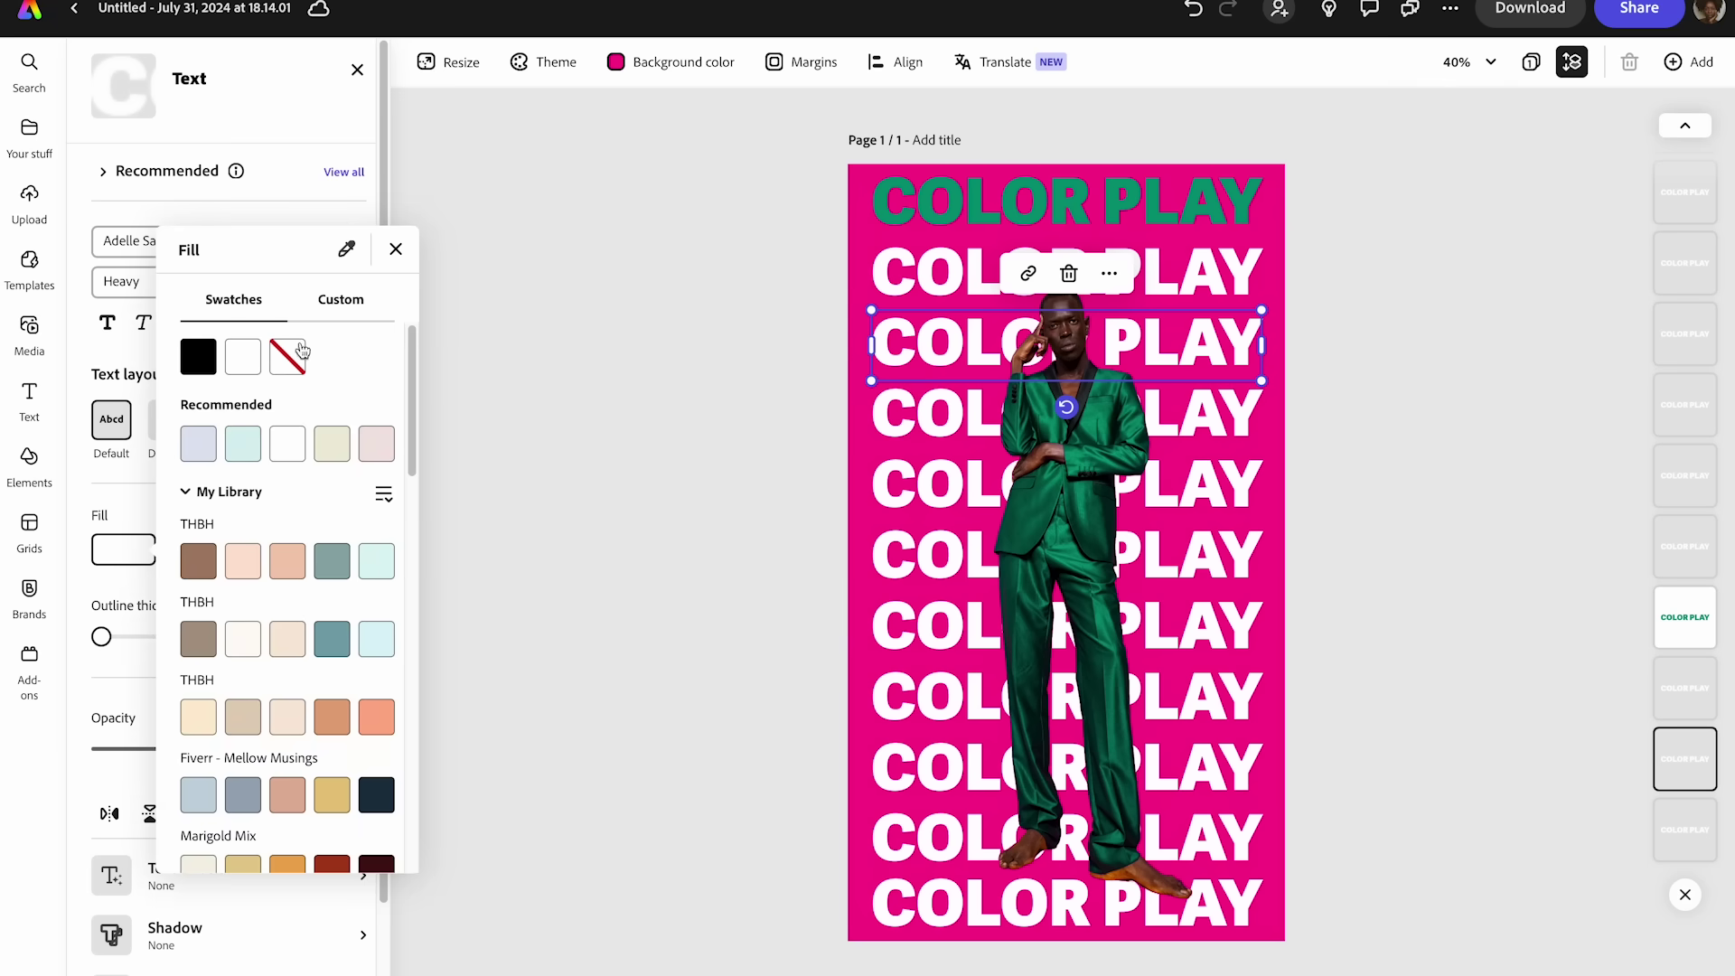
pyautogui.click(332, 302)
pyautogui.click(346, 353)
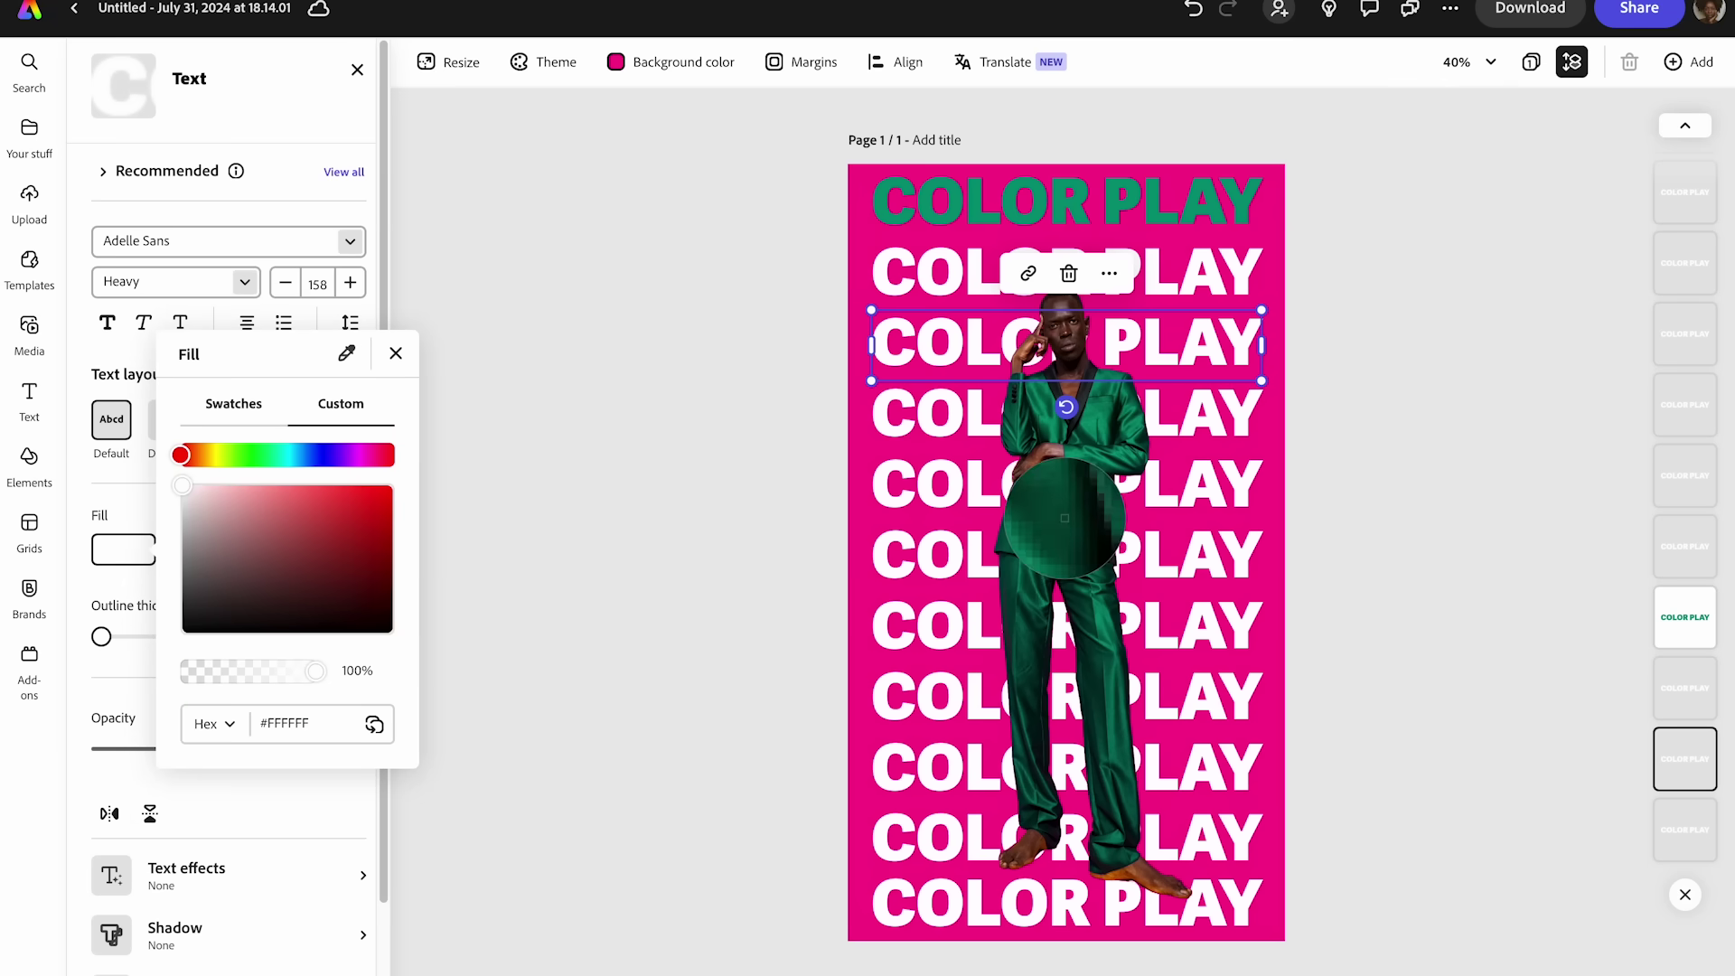
pyautogui.click(1102, 433)
pyautogui.click(1208, 488)
pyautogui.click(1211, 487)
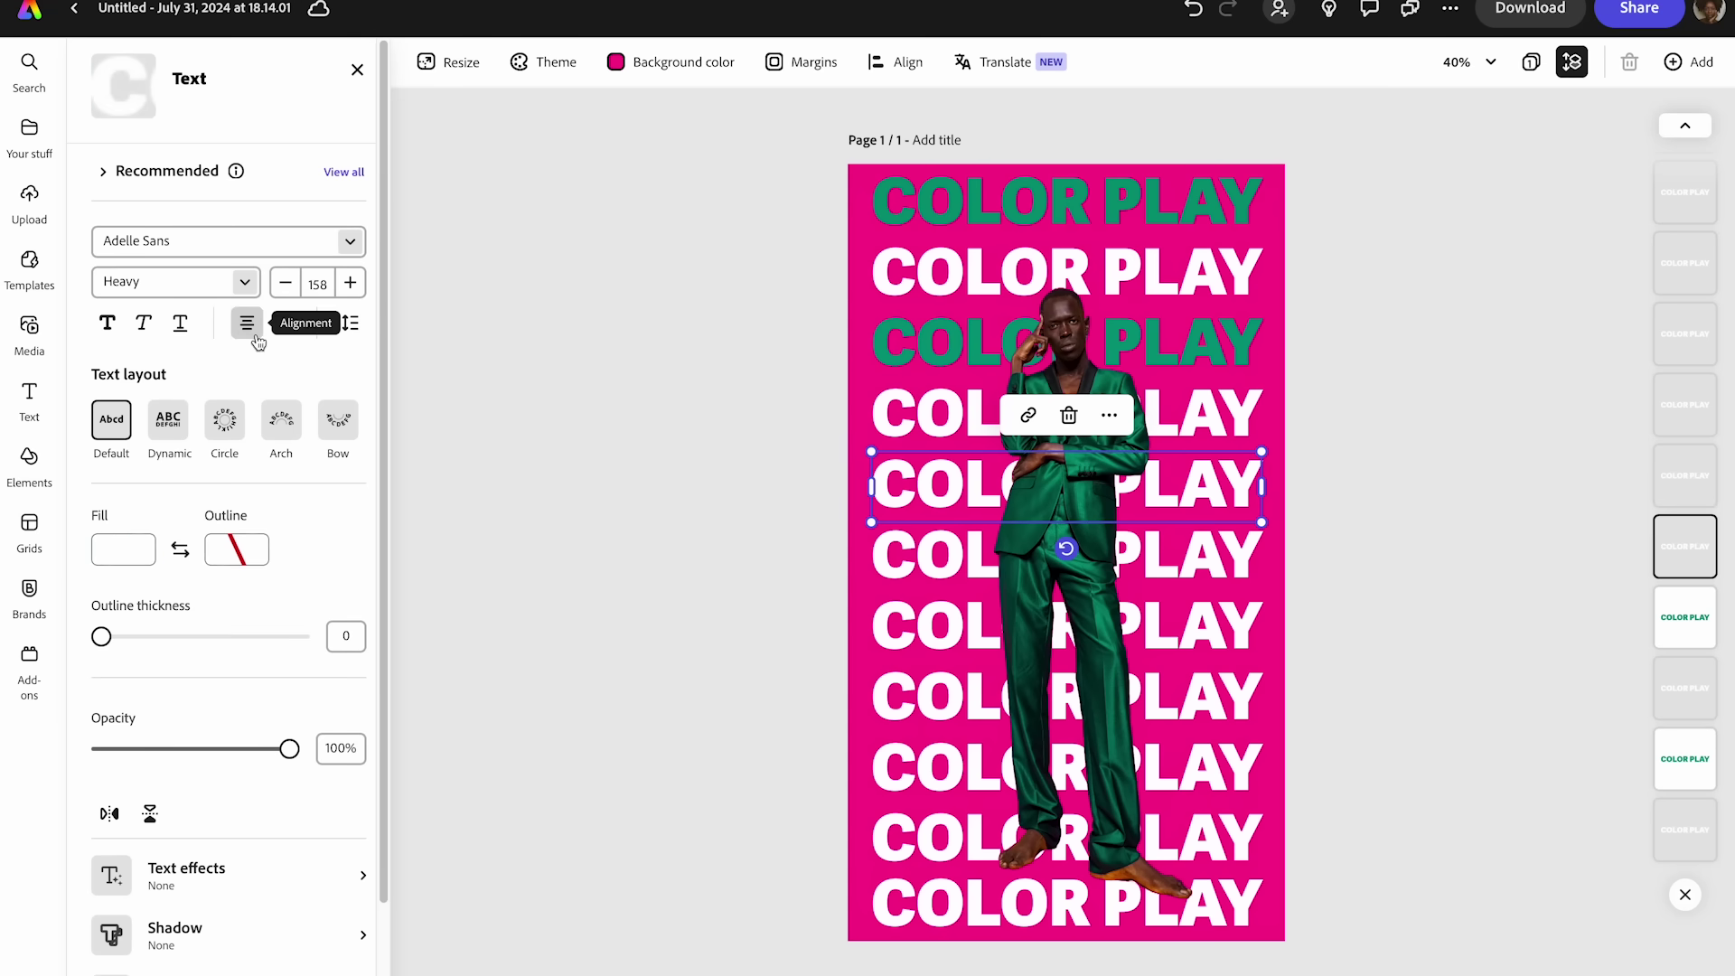
pyautogui.click(121, 549)
pyautogui.click(346, 353)
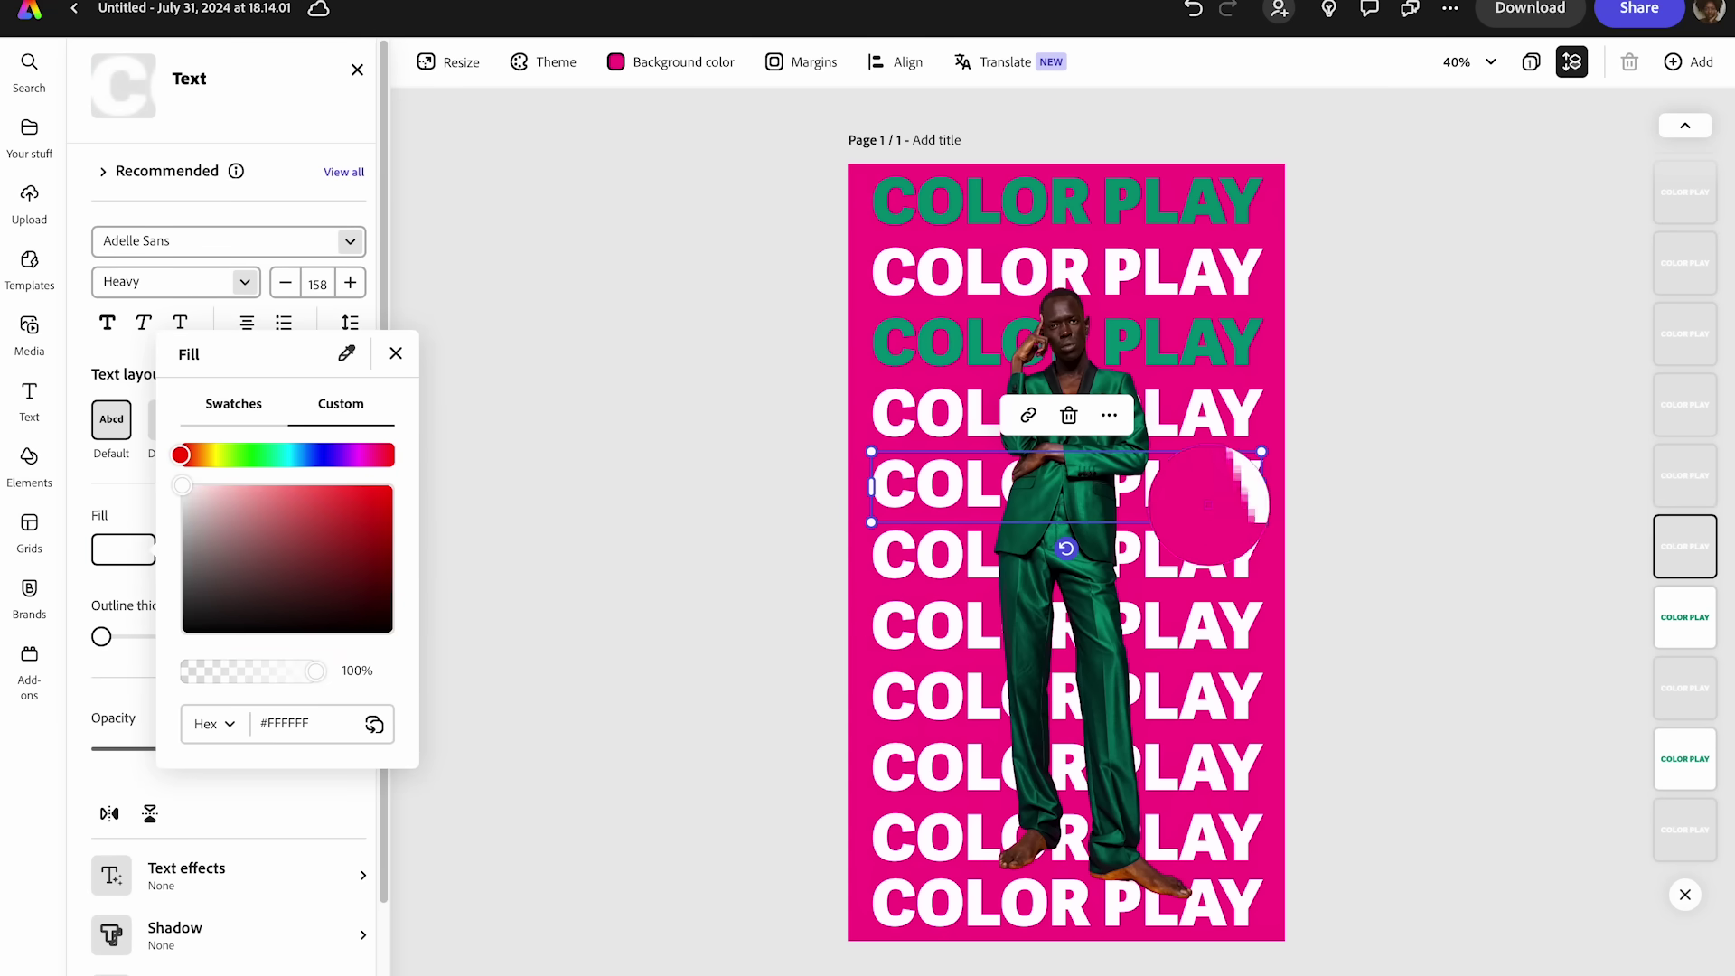
pyautogui.click(1072, 497)
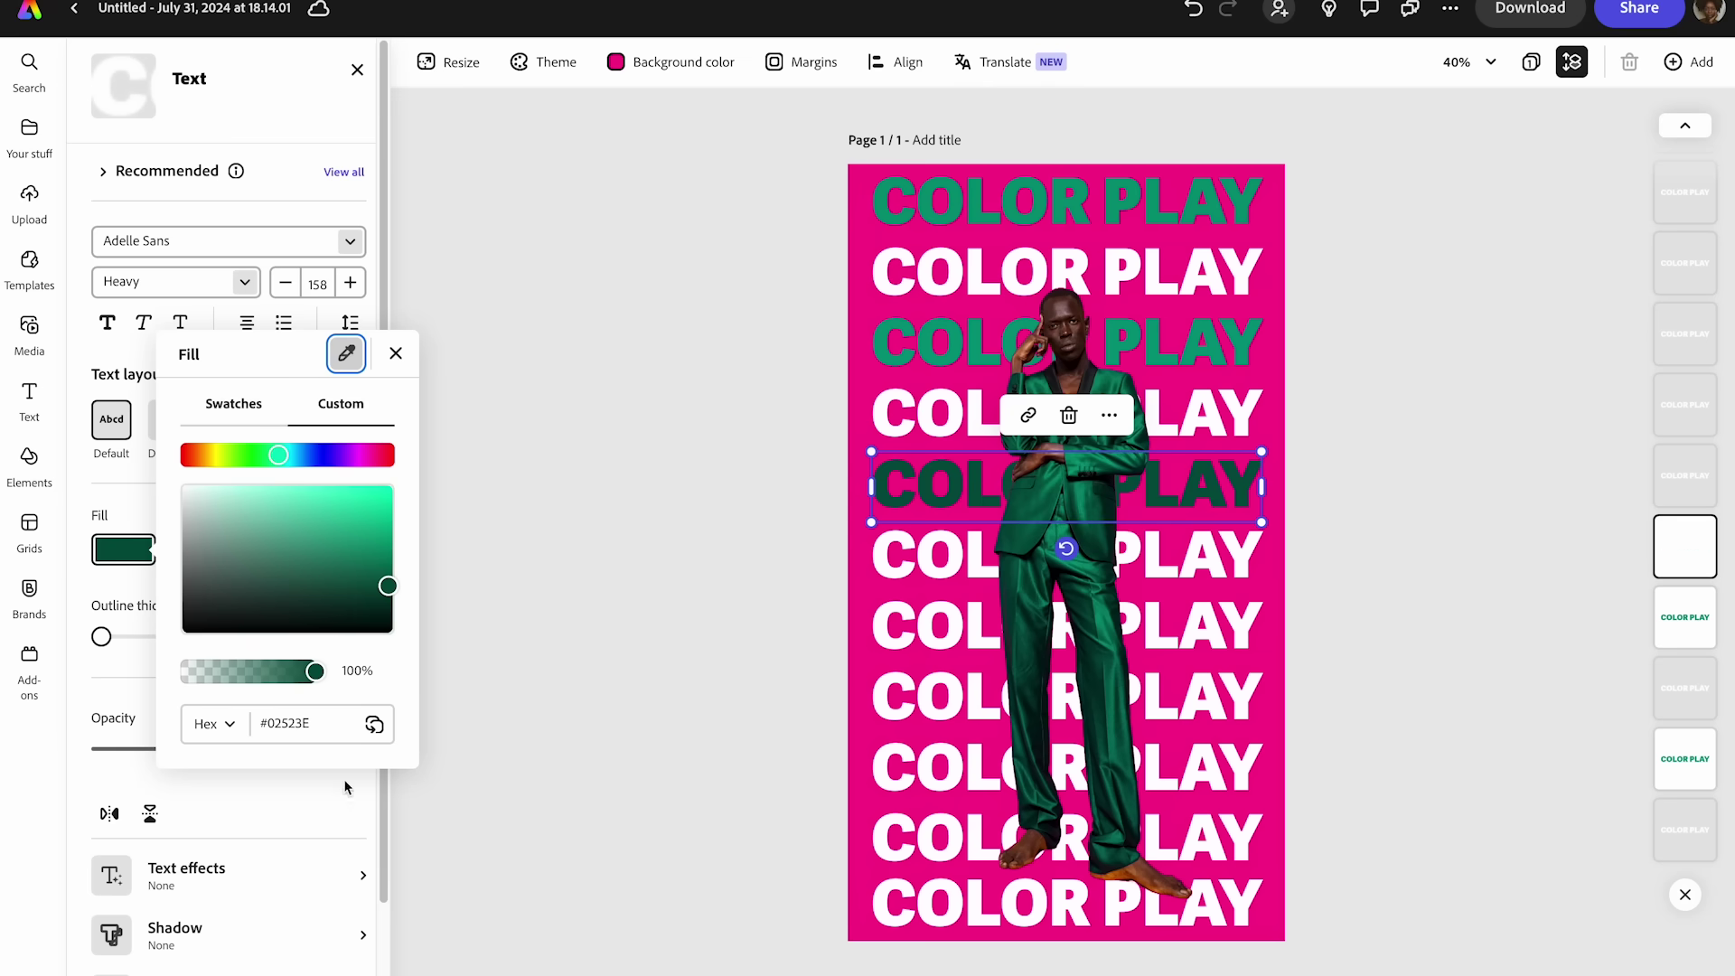
pyautogui.press('Escape')
# - Check the top row's green value and apply #049473 to the third row
pyautogui.click(908, 346)
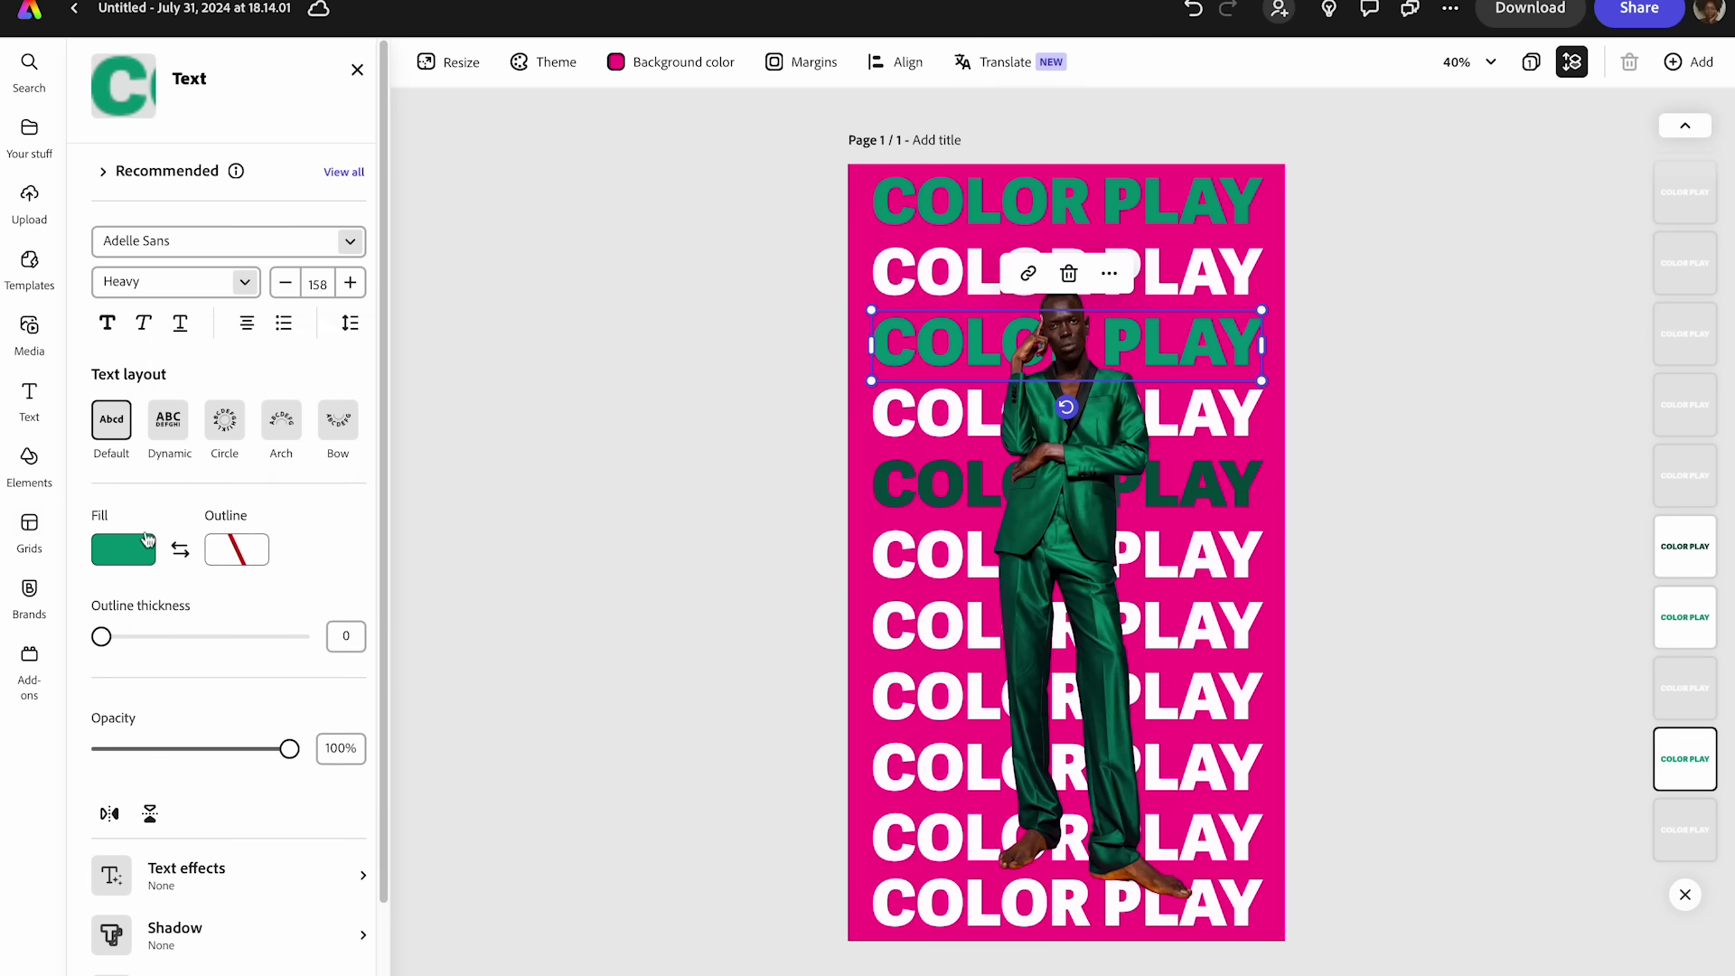
pyautogui.click(903, 214)
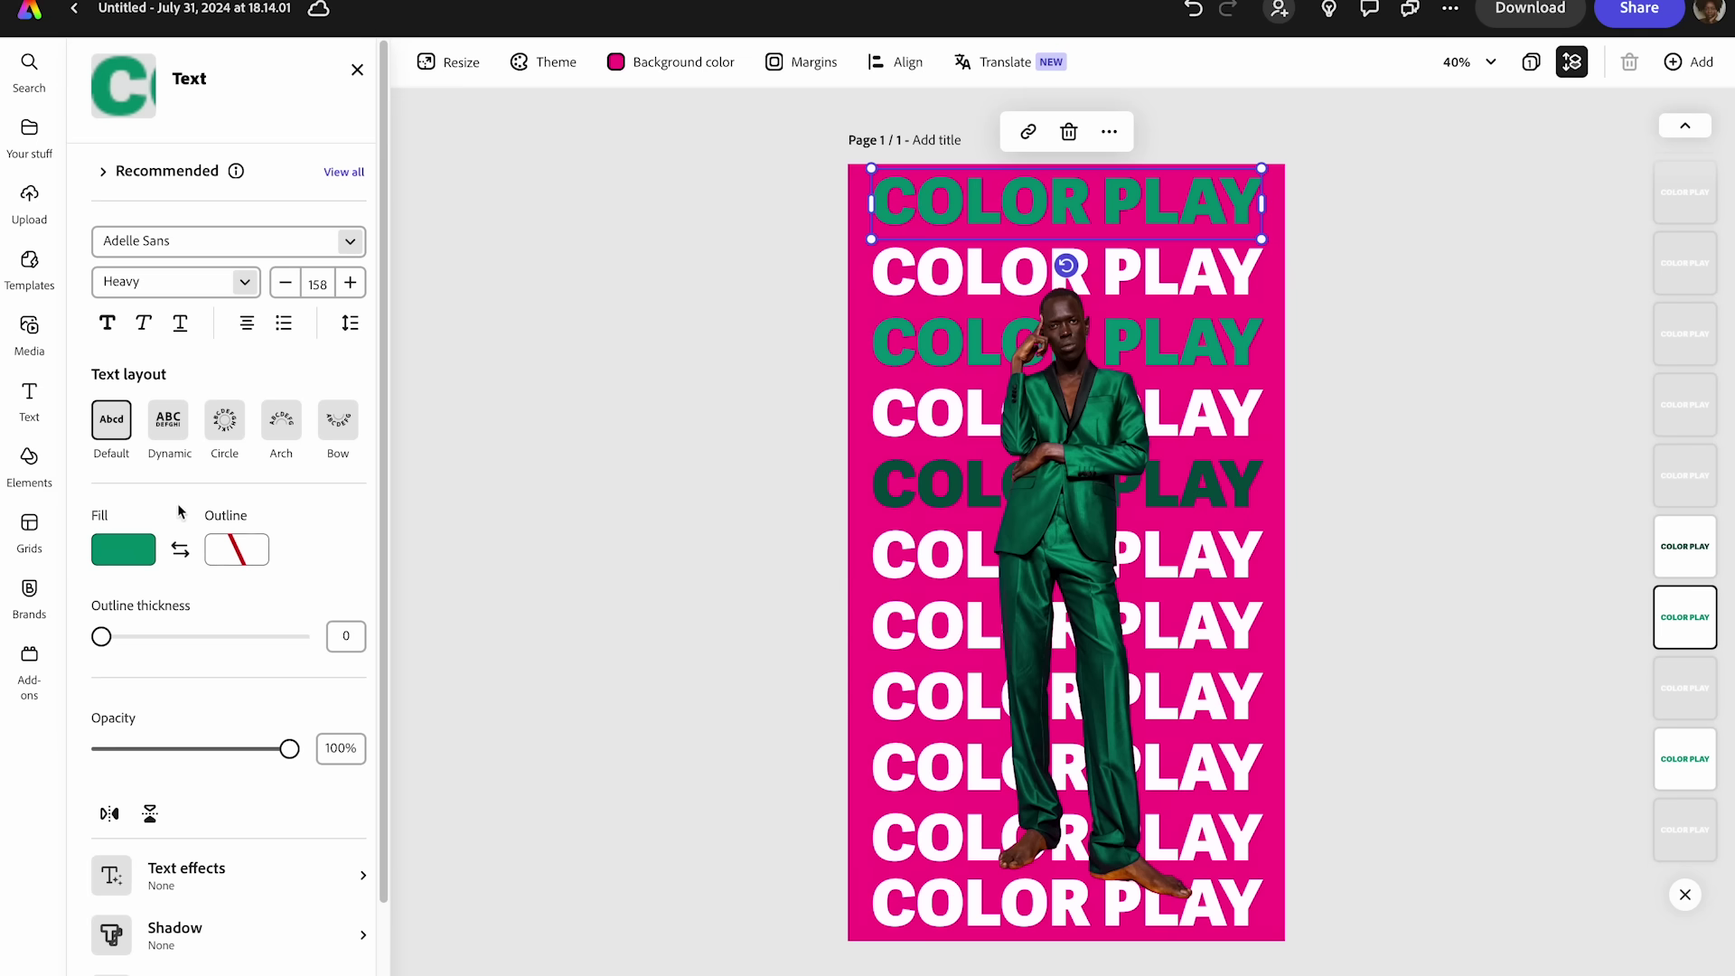
pyautogui.click(118, 554)
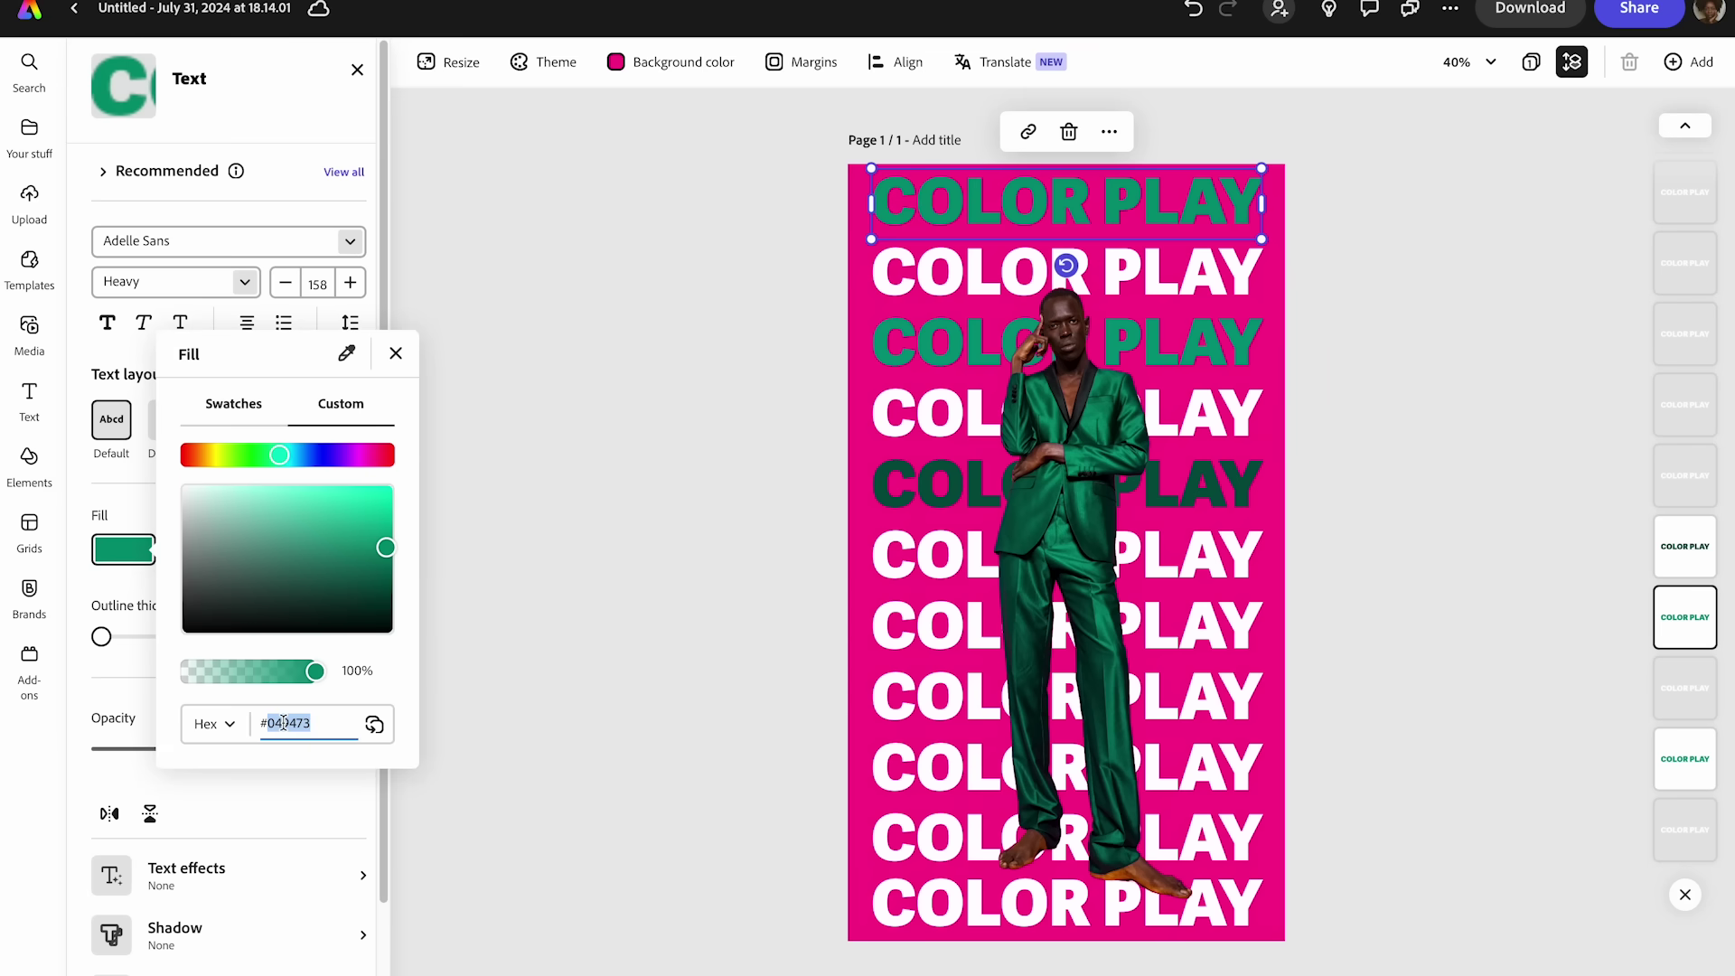
pyautogui.click(511, 570)
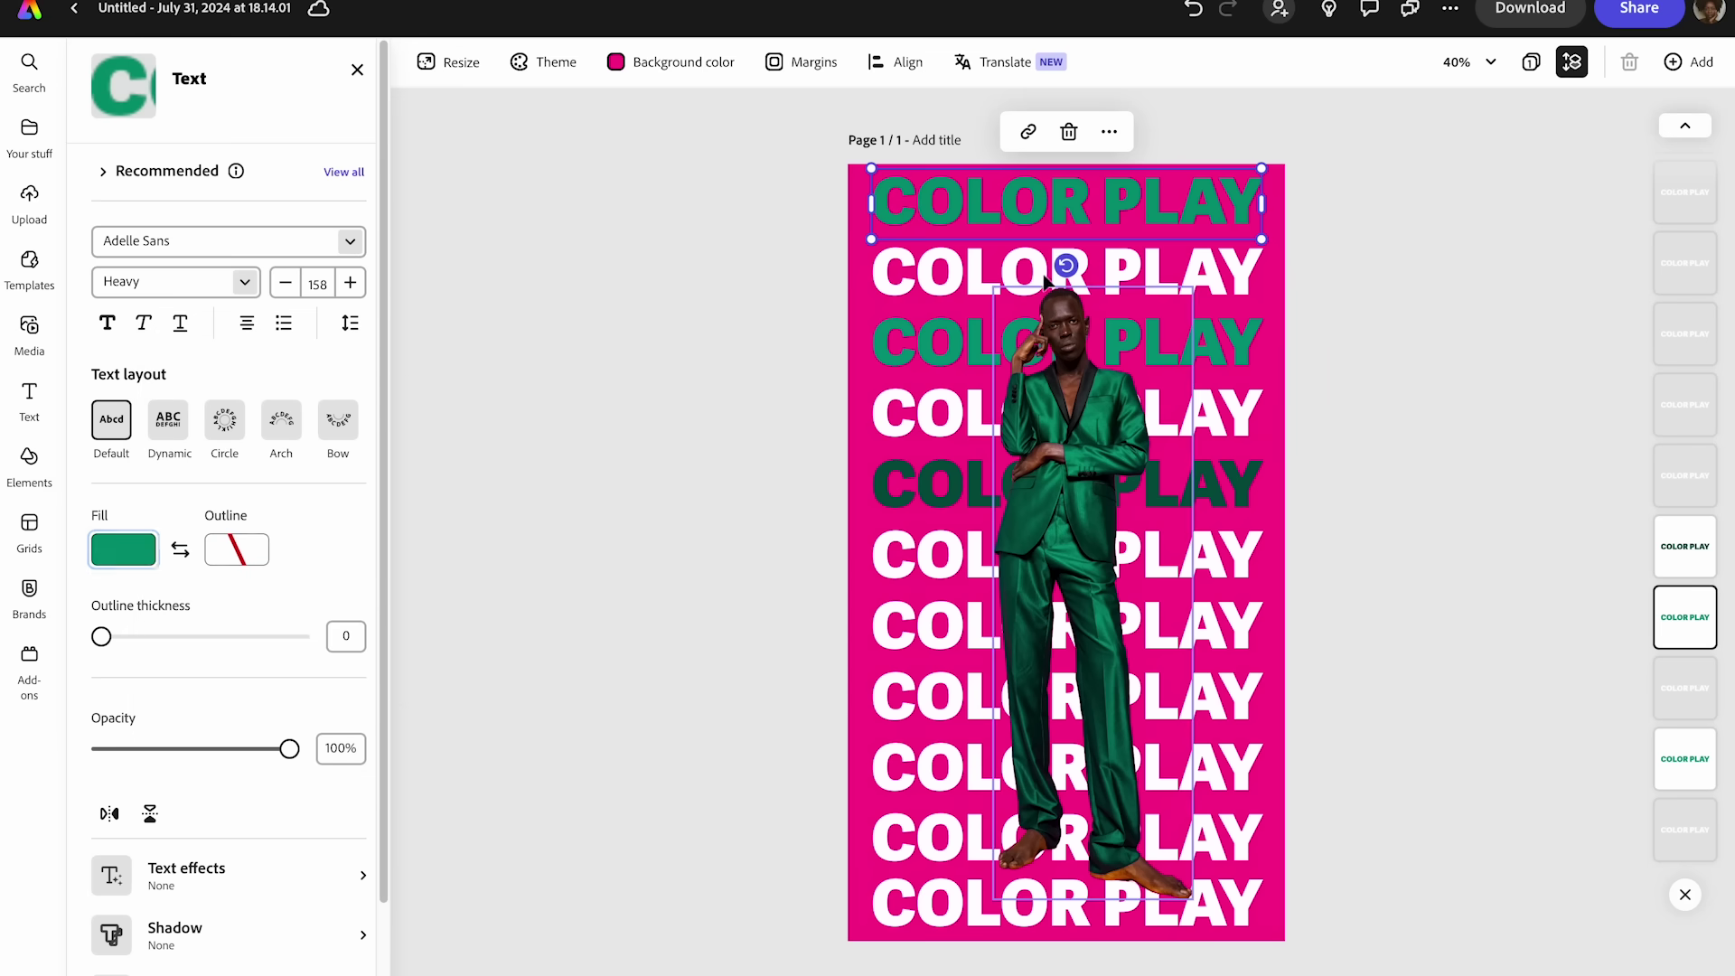
pyautogui.click(908, 336)
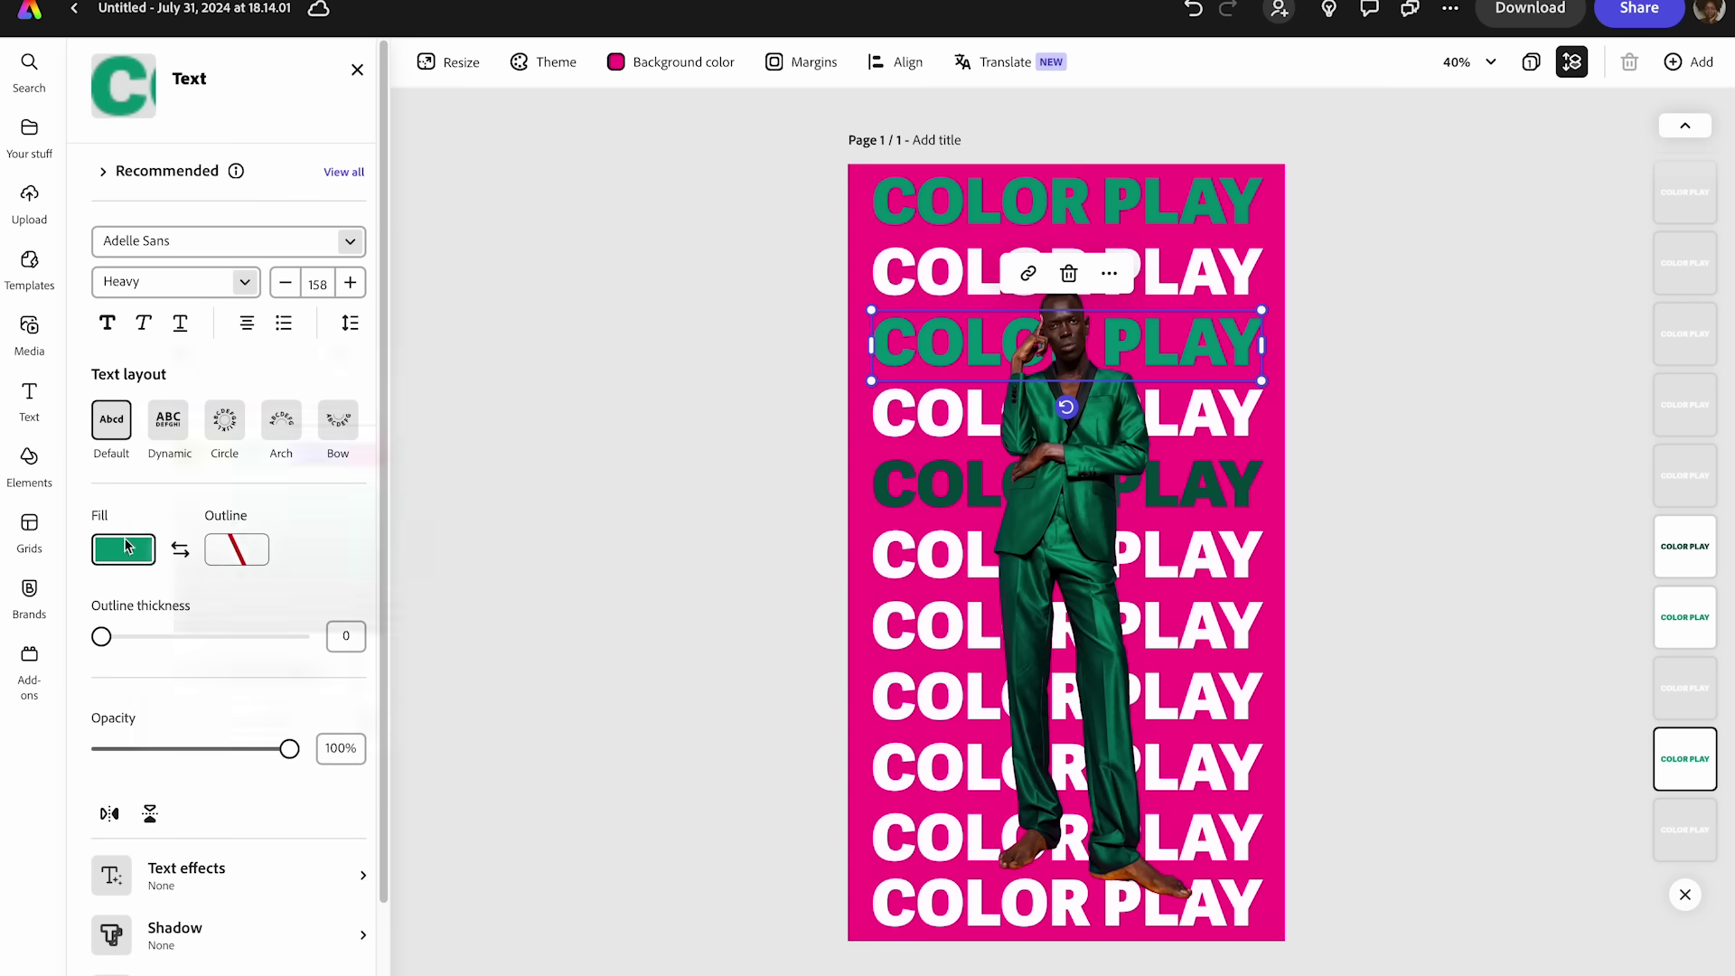
pyautogui.click(125, 548)
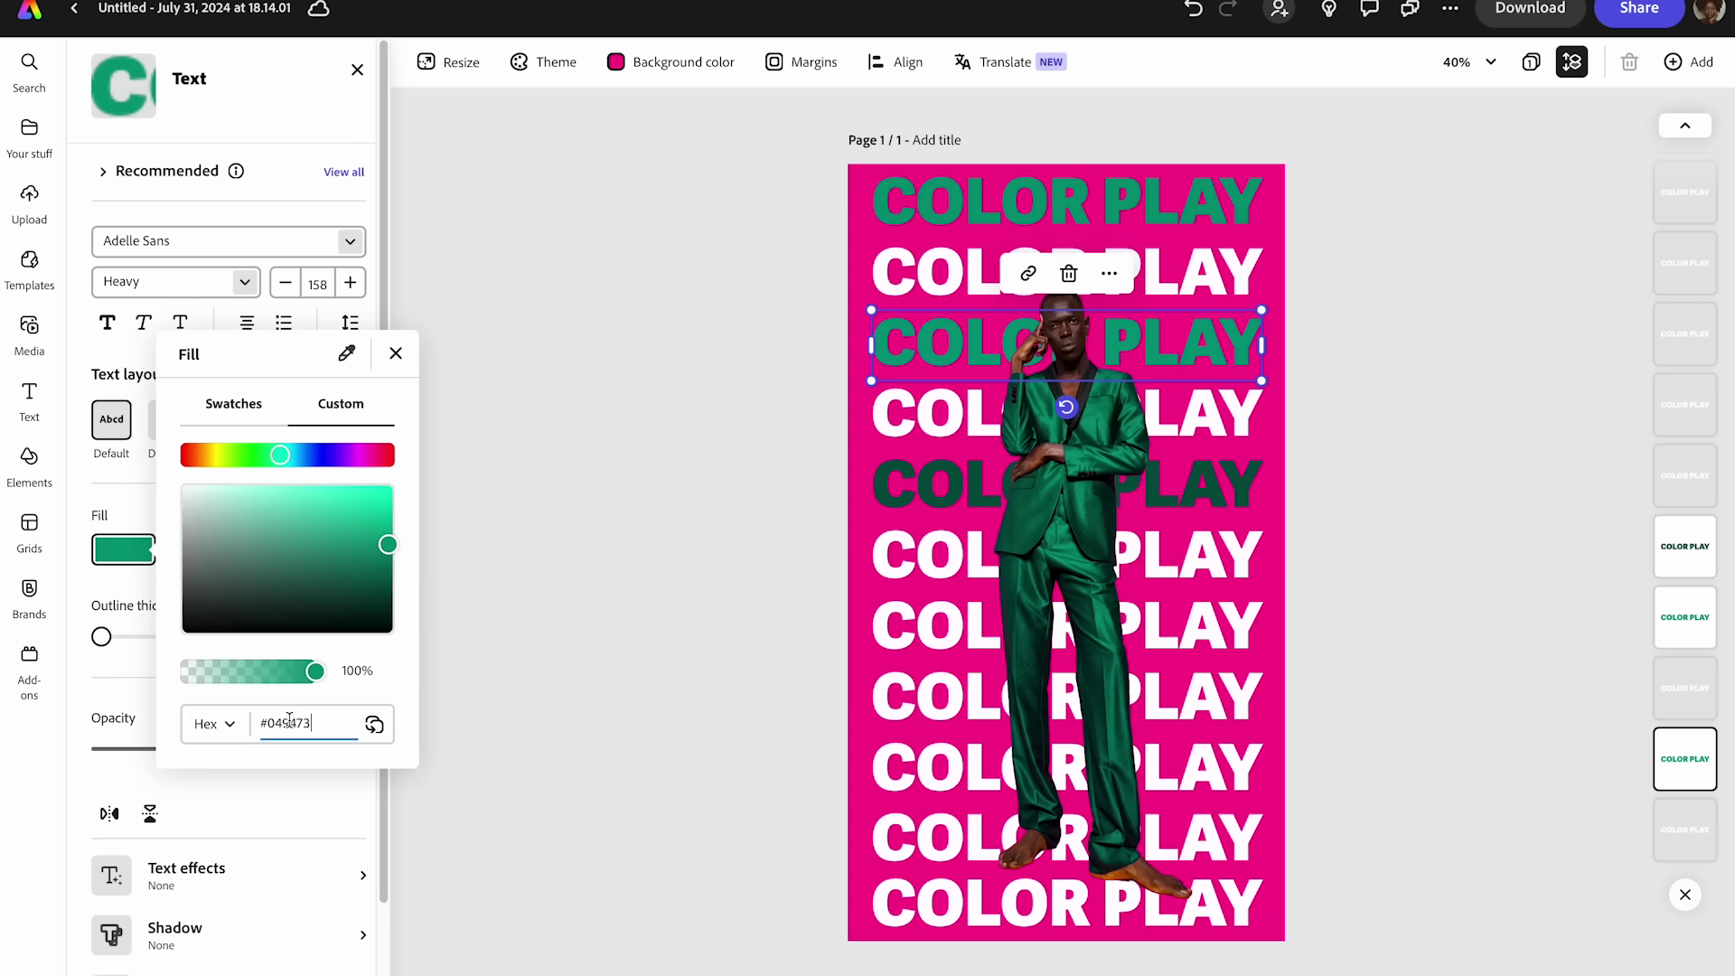
pyautogui.press('Return')
# - Set the fifth and seventh rows' fill to #049473
pyautogui.click(900, 485)
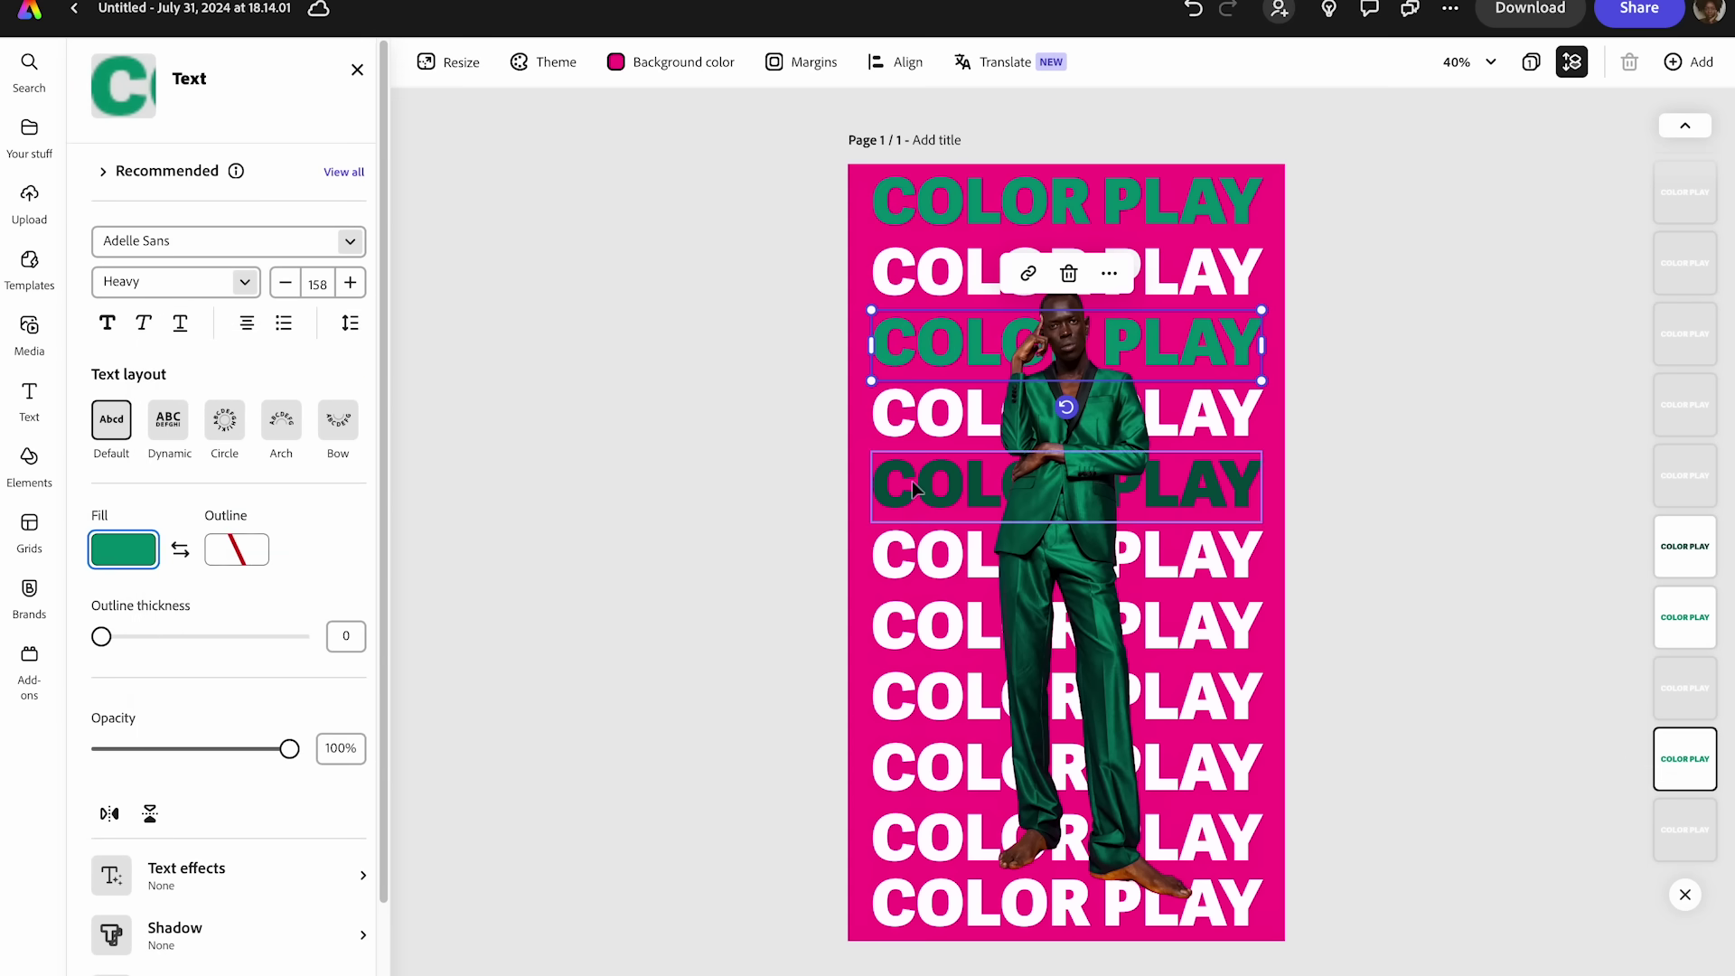
pyautogui.click(149, 555)
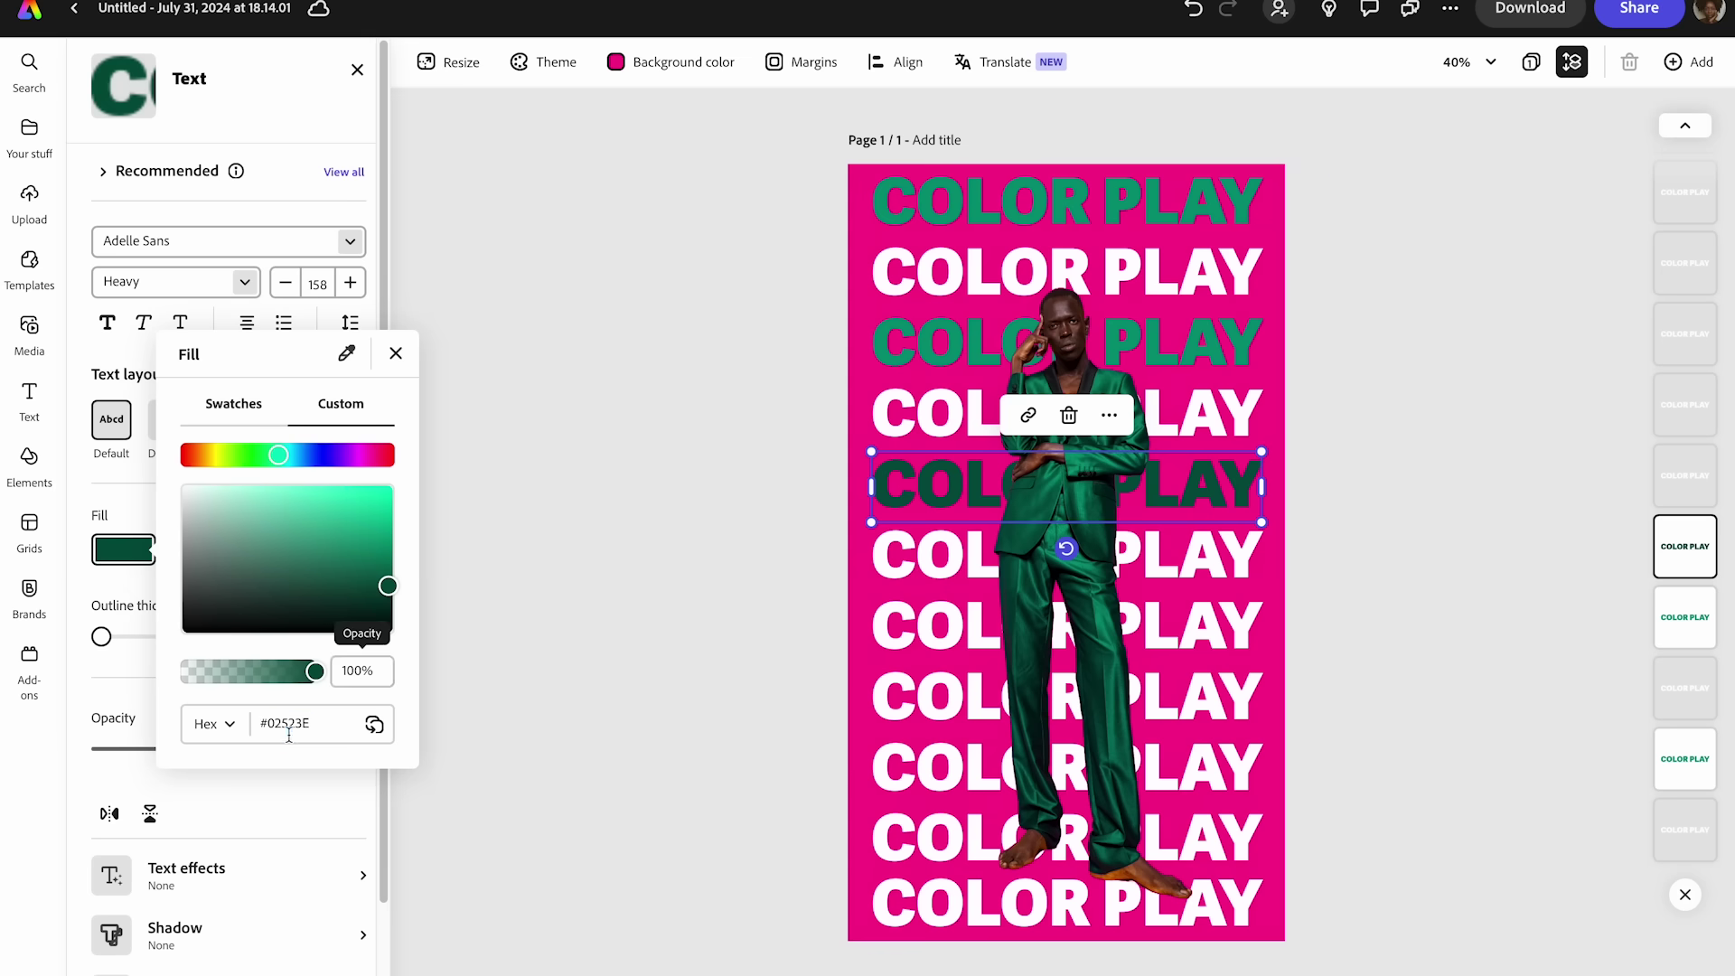
pyautogui.doubleClick(299, 726)
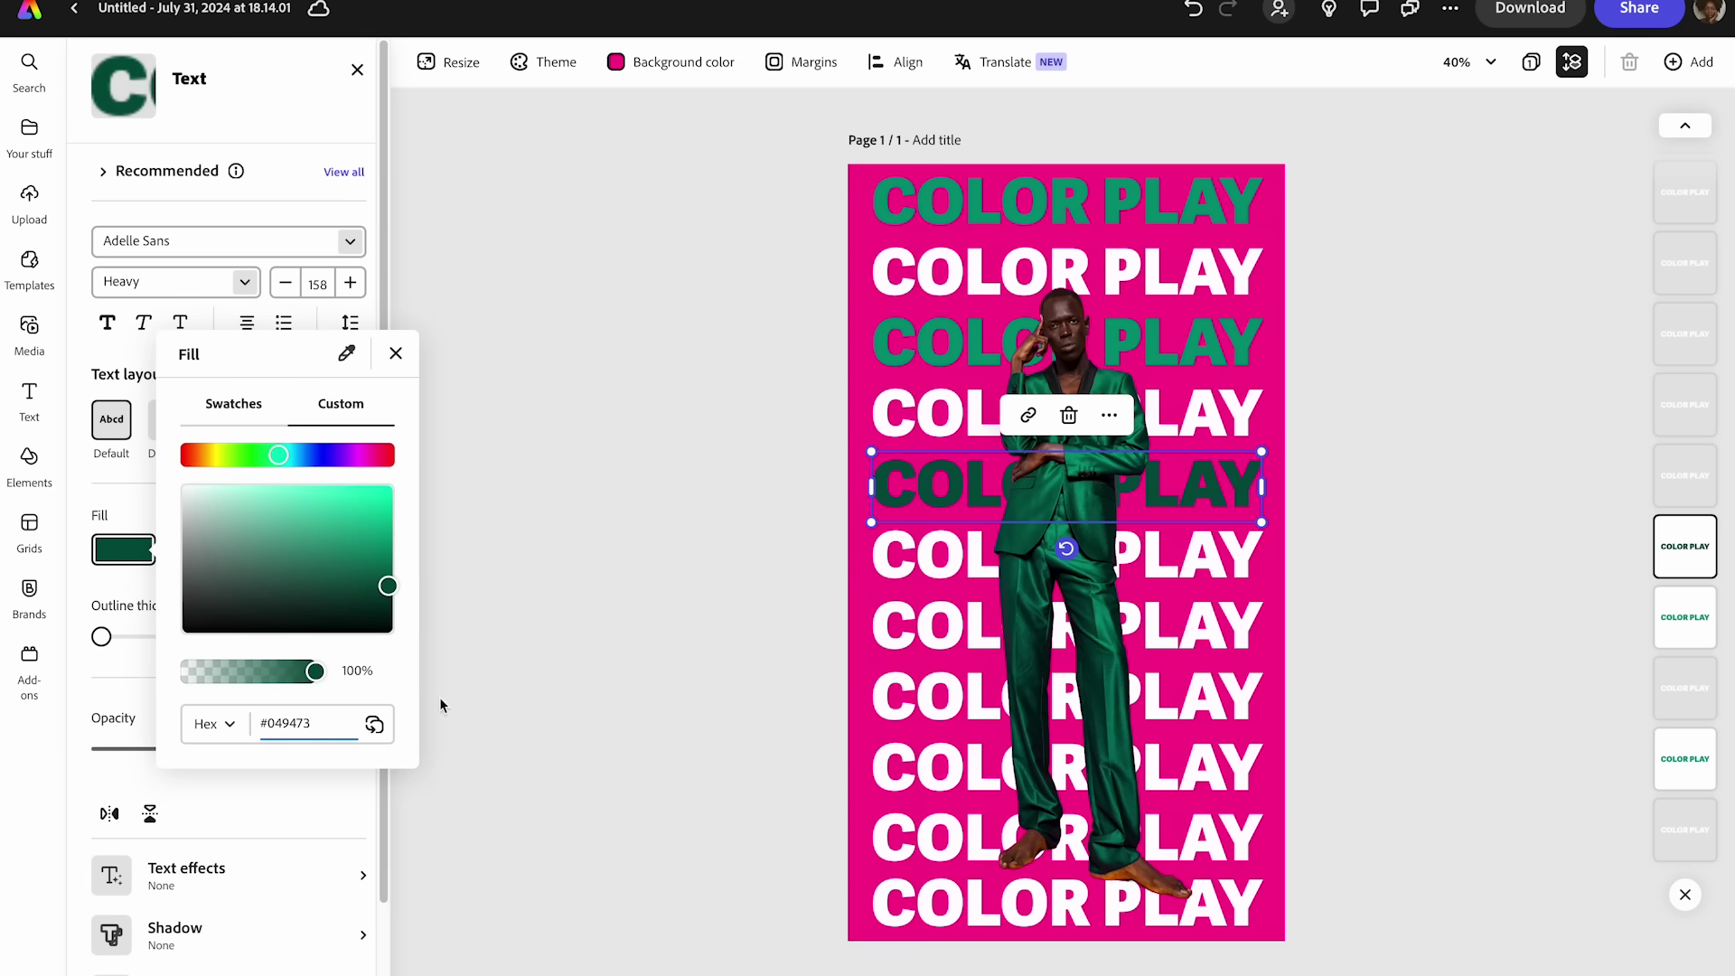
pyautogui.write('049473')
pyautogui.click(558, 665)
pyautogui.click(895, 633)
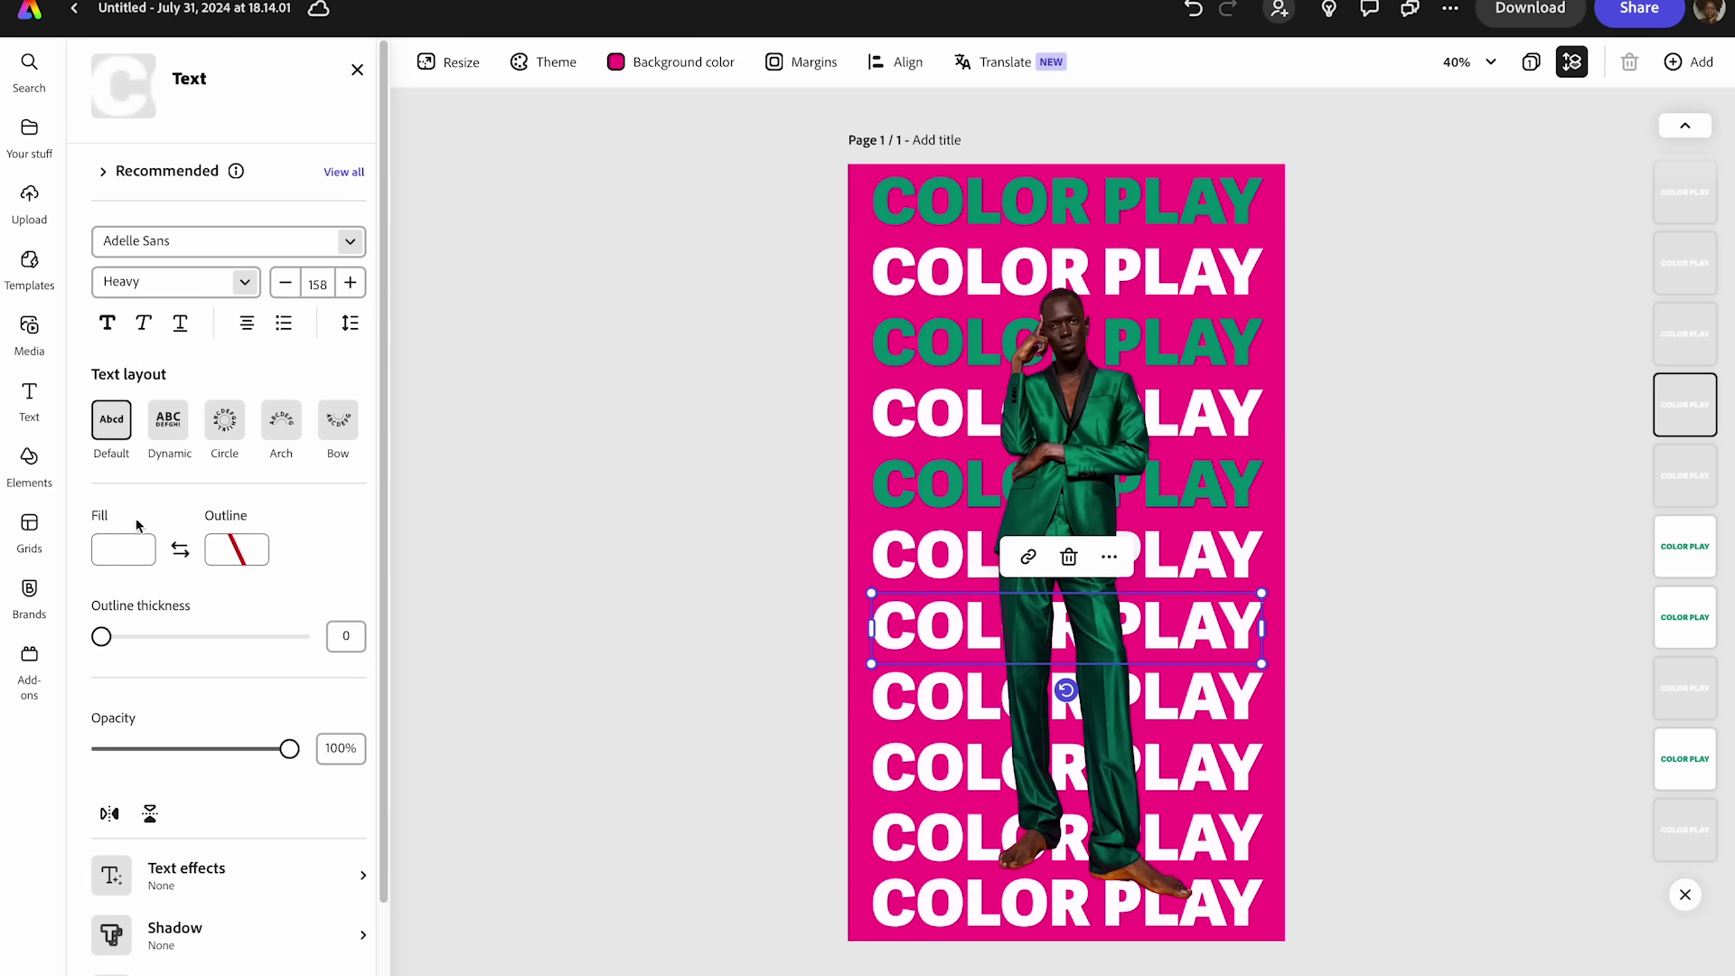
pyautogui.click(124, 551)
pyautogui.doubleClick(291, 723)
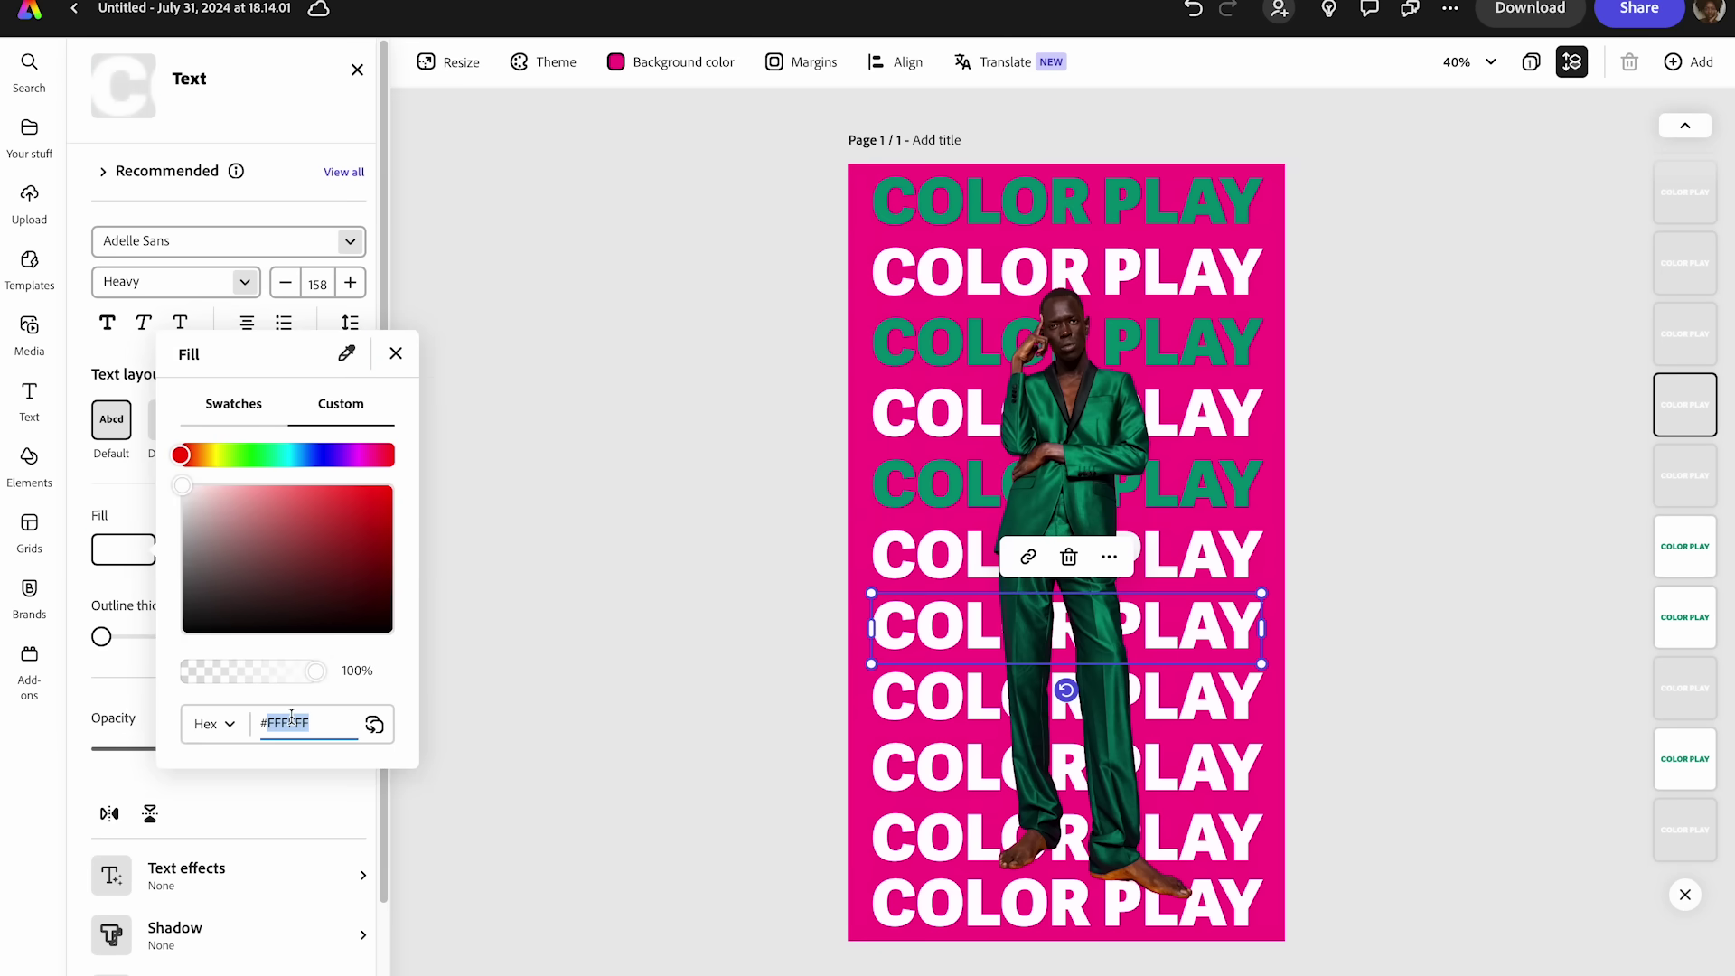
pyautogui.write('049473')
pyautogui.click(437, 724)
# - Set the ninth and bottom rows' fill to #049473, then deselect
pyautogui.click(912, 768)
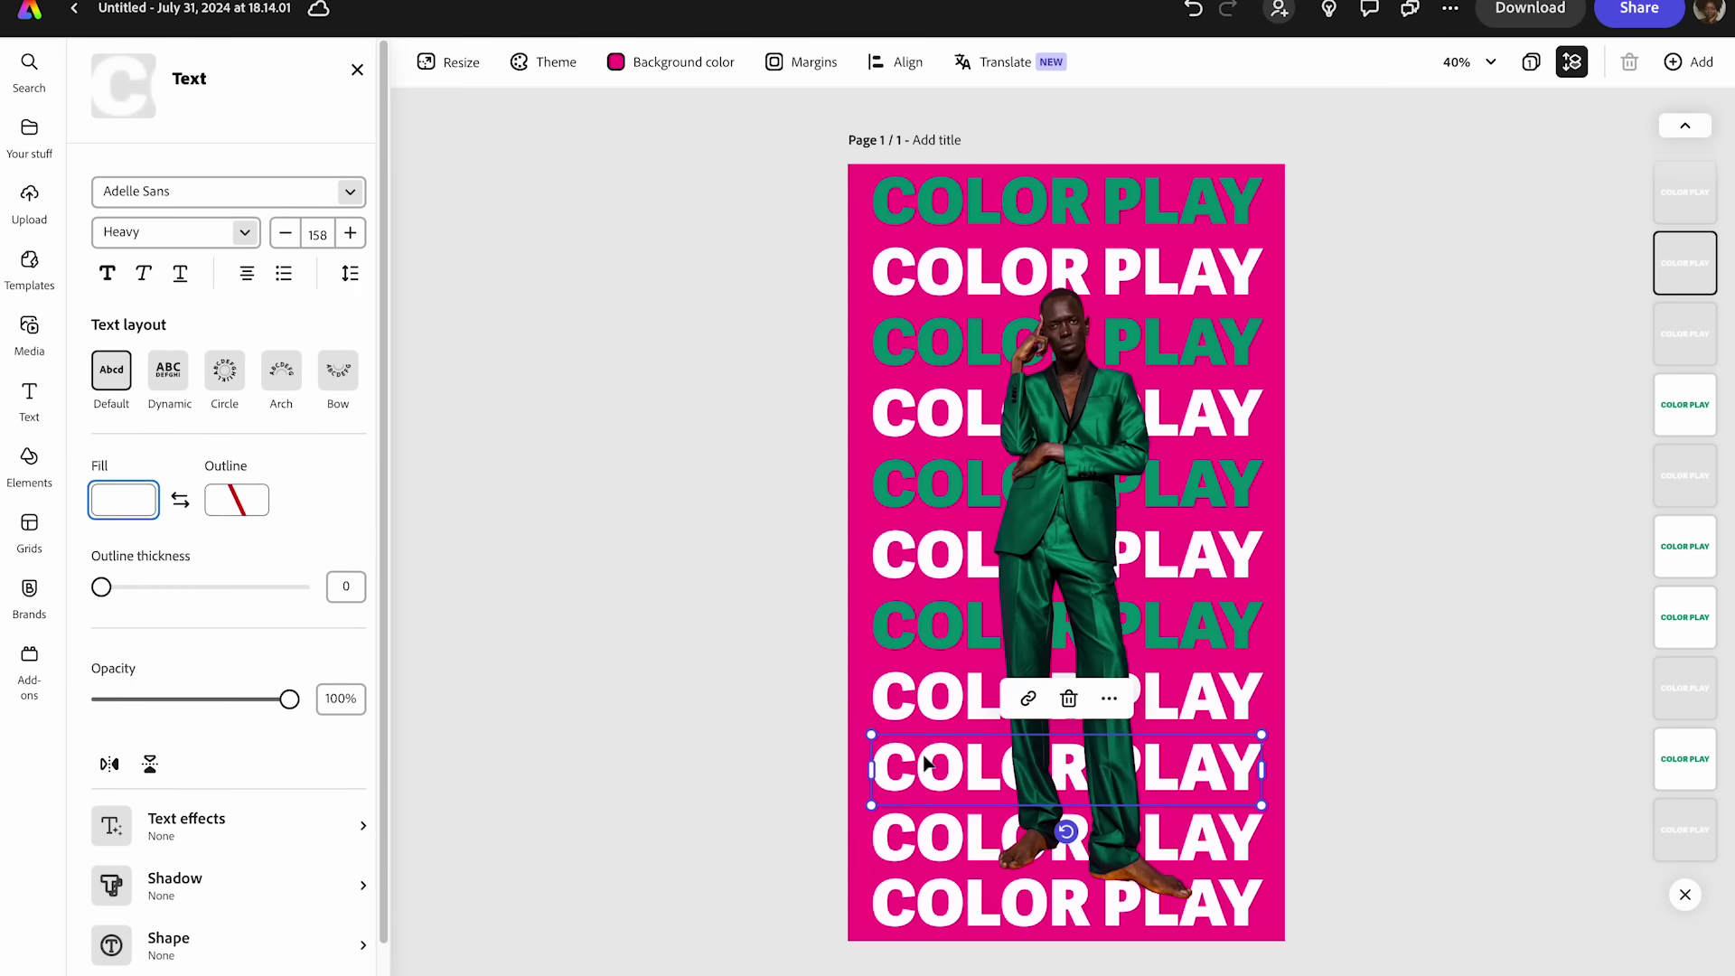
pyautogui.click(139, 558)
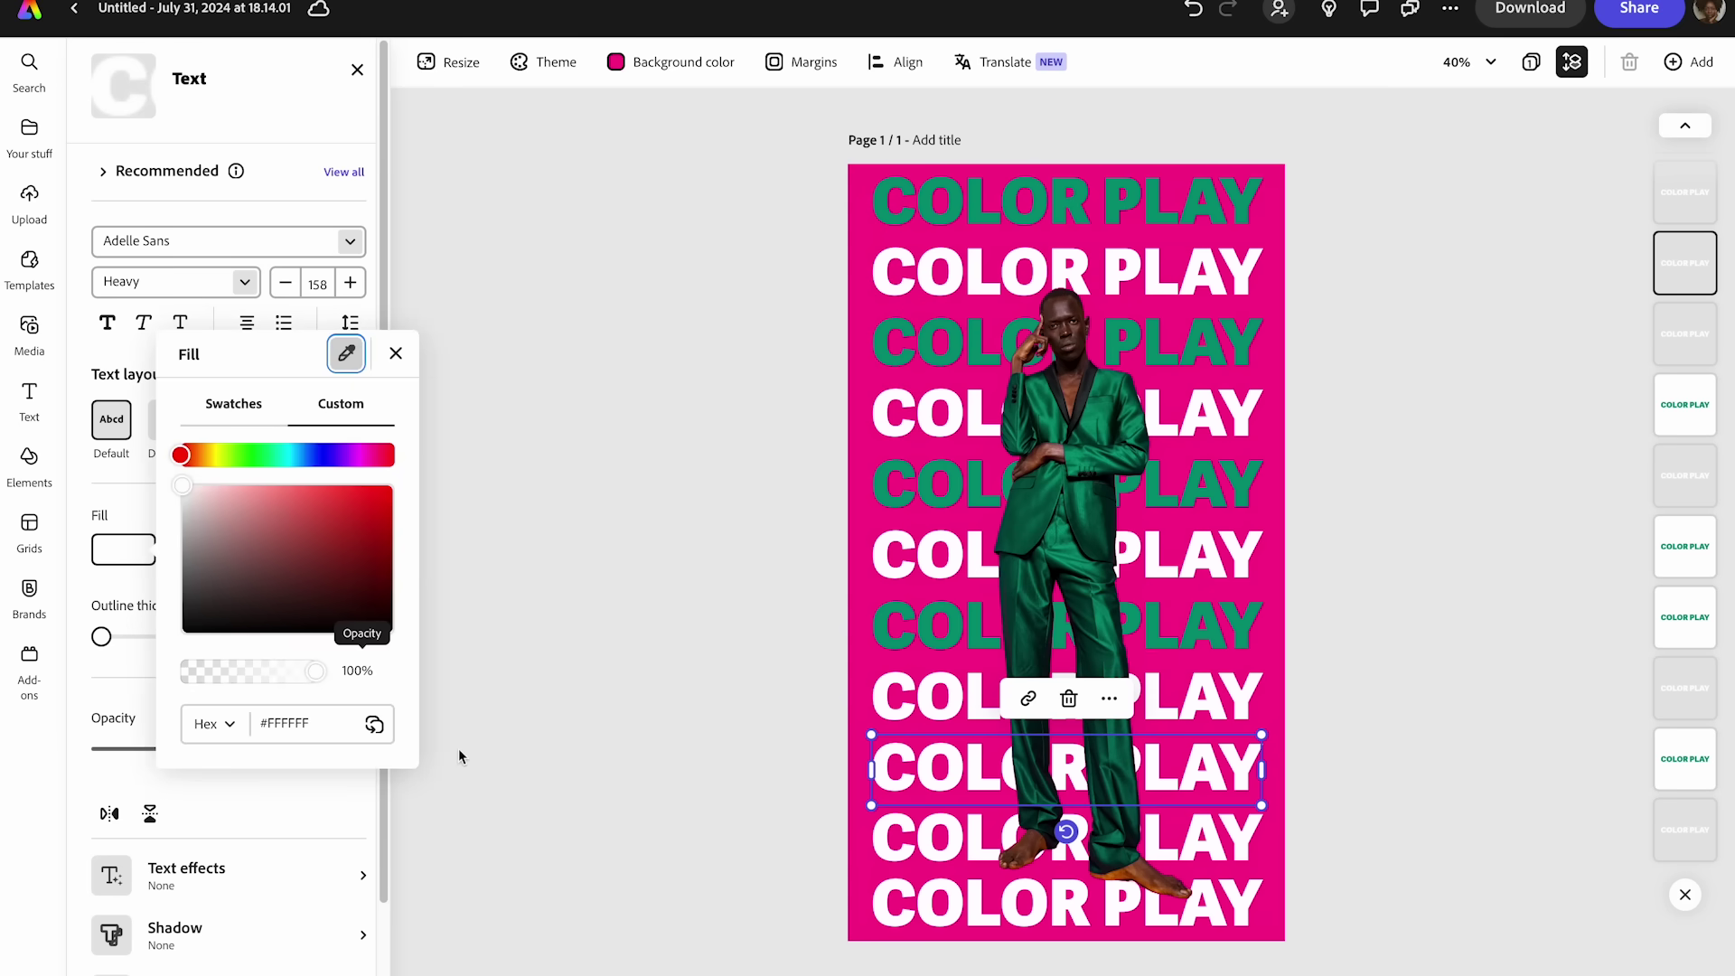
pyautogui.doubleClick(320, 720)
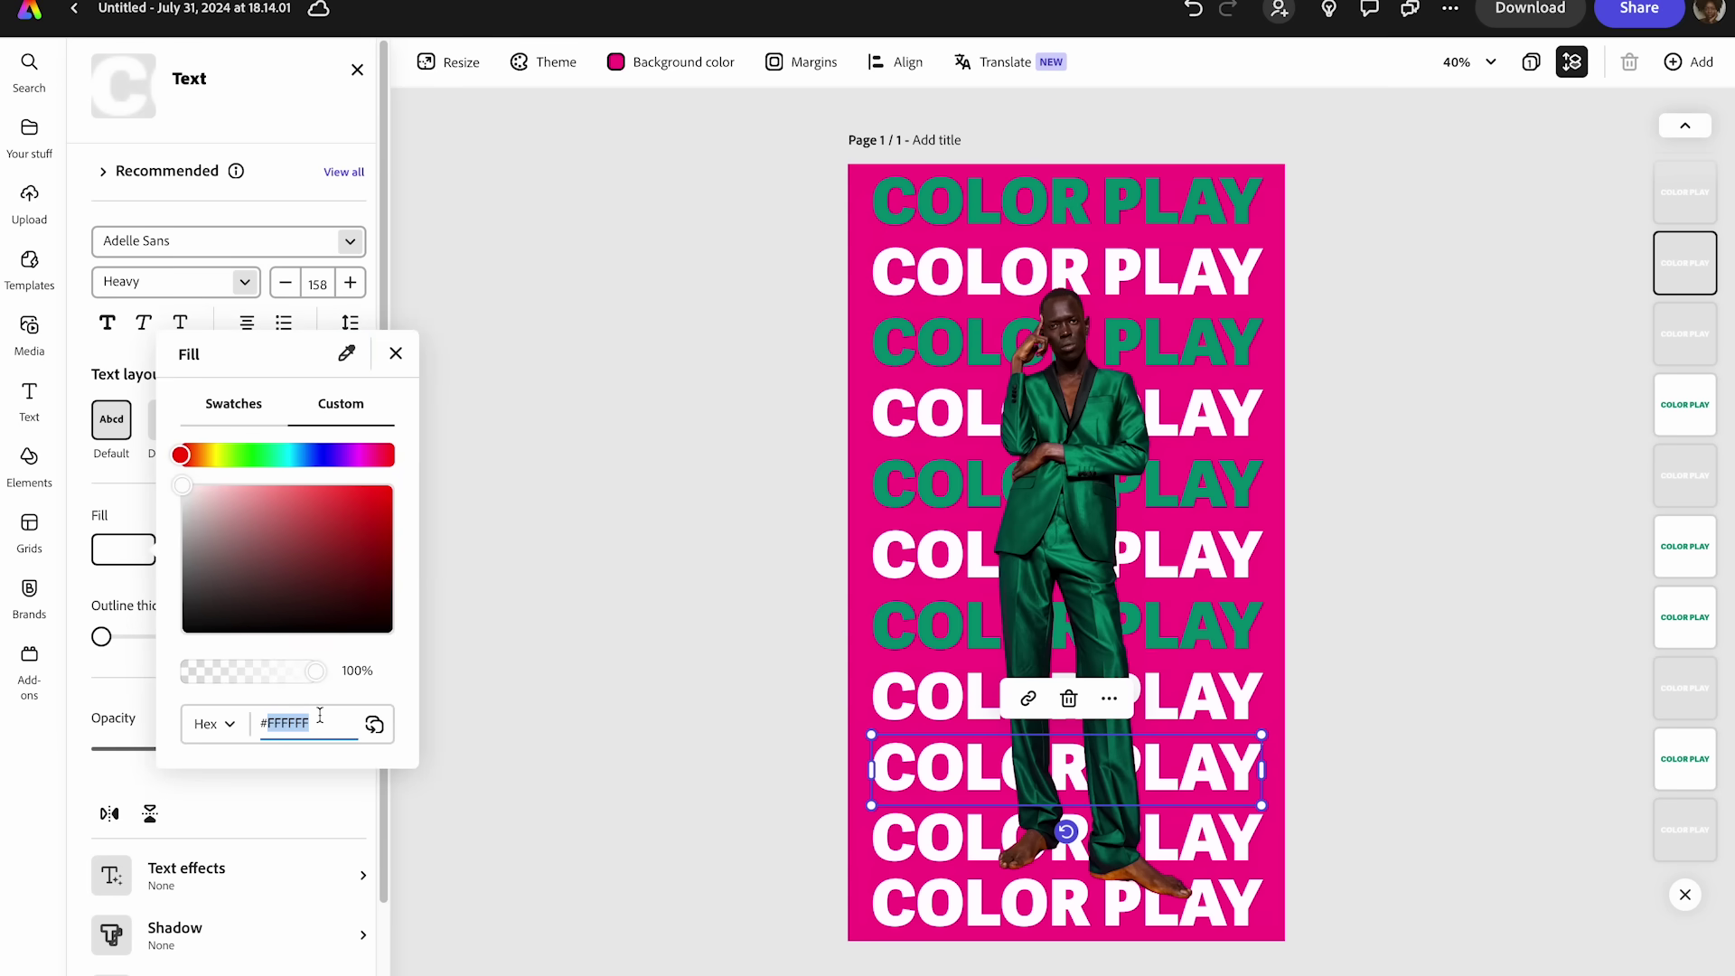
pyautogui.write('049473')
pyautogui.click(413, 715)
pyautogui.click(899, 897)
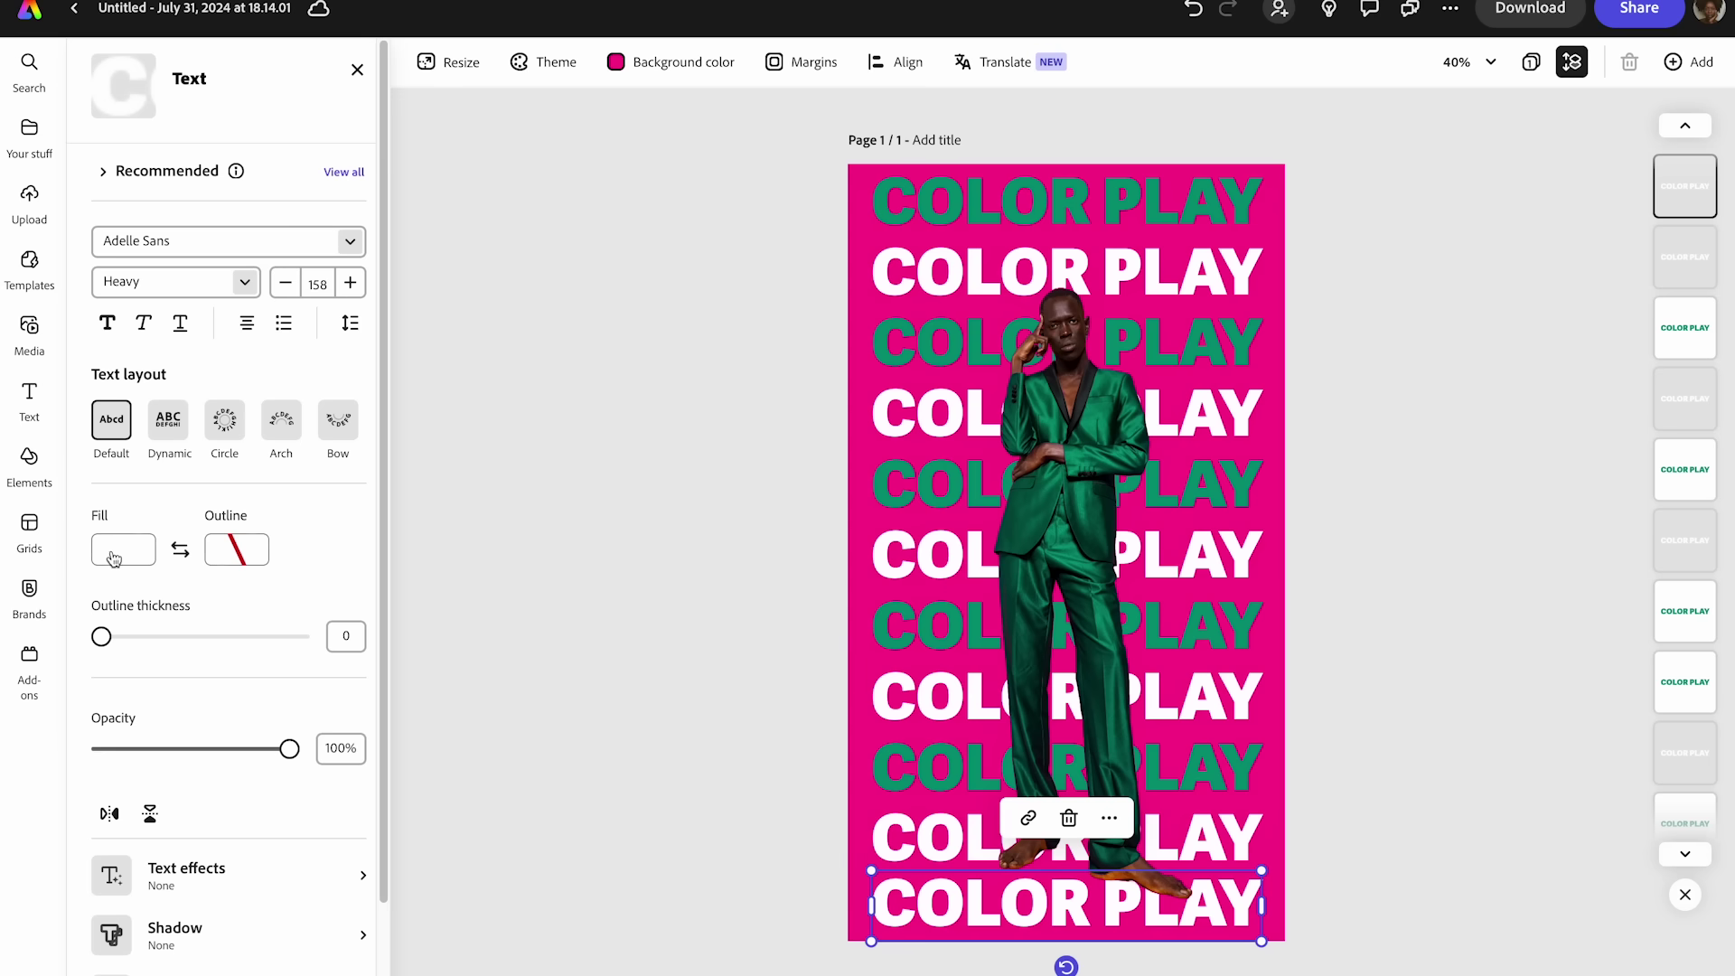
pyautogui.click(112, 552)
pyautogui.doubleClick(296, 720)
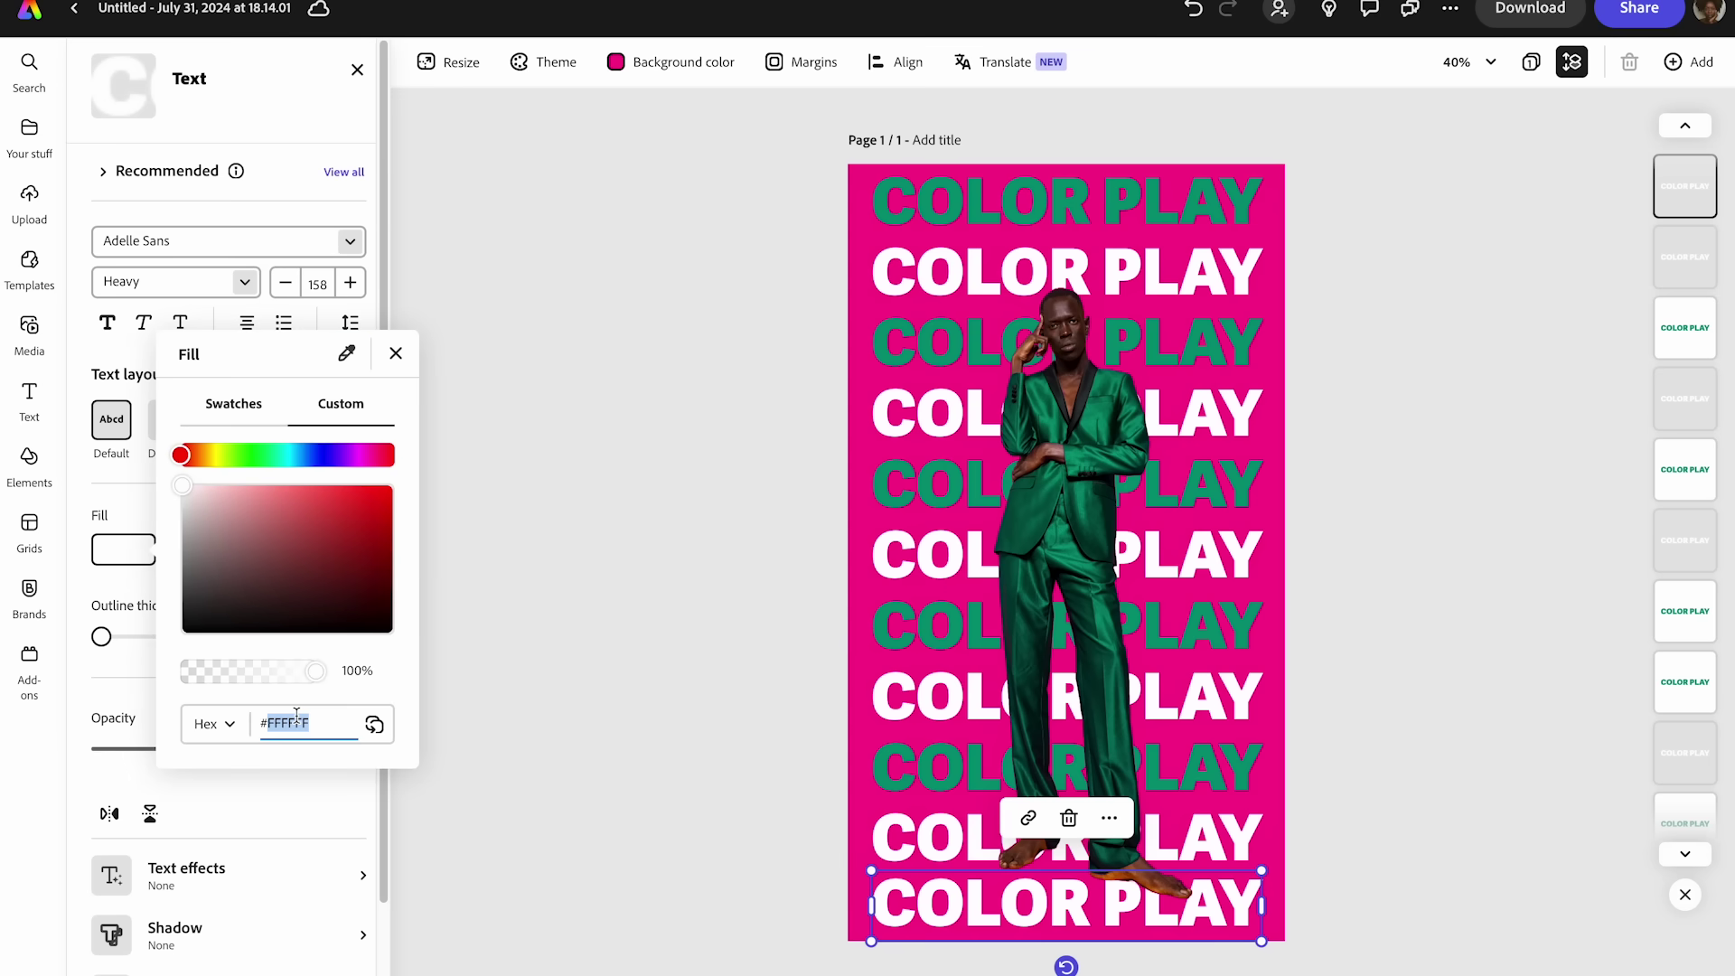
pyautogui.write('049473')
pyautogui.click(481, 703)
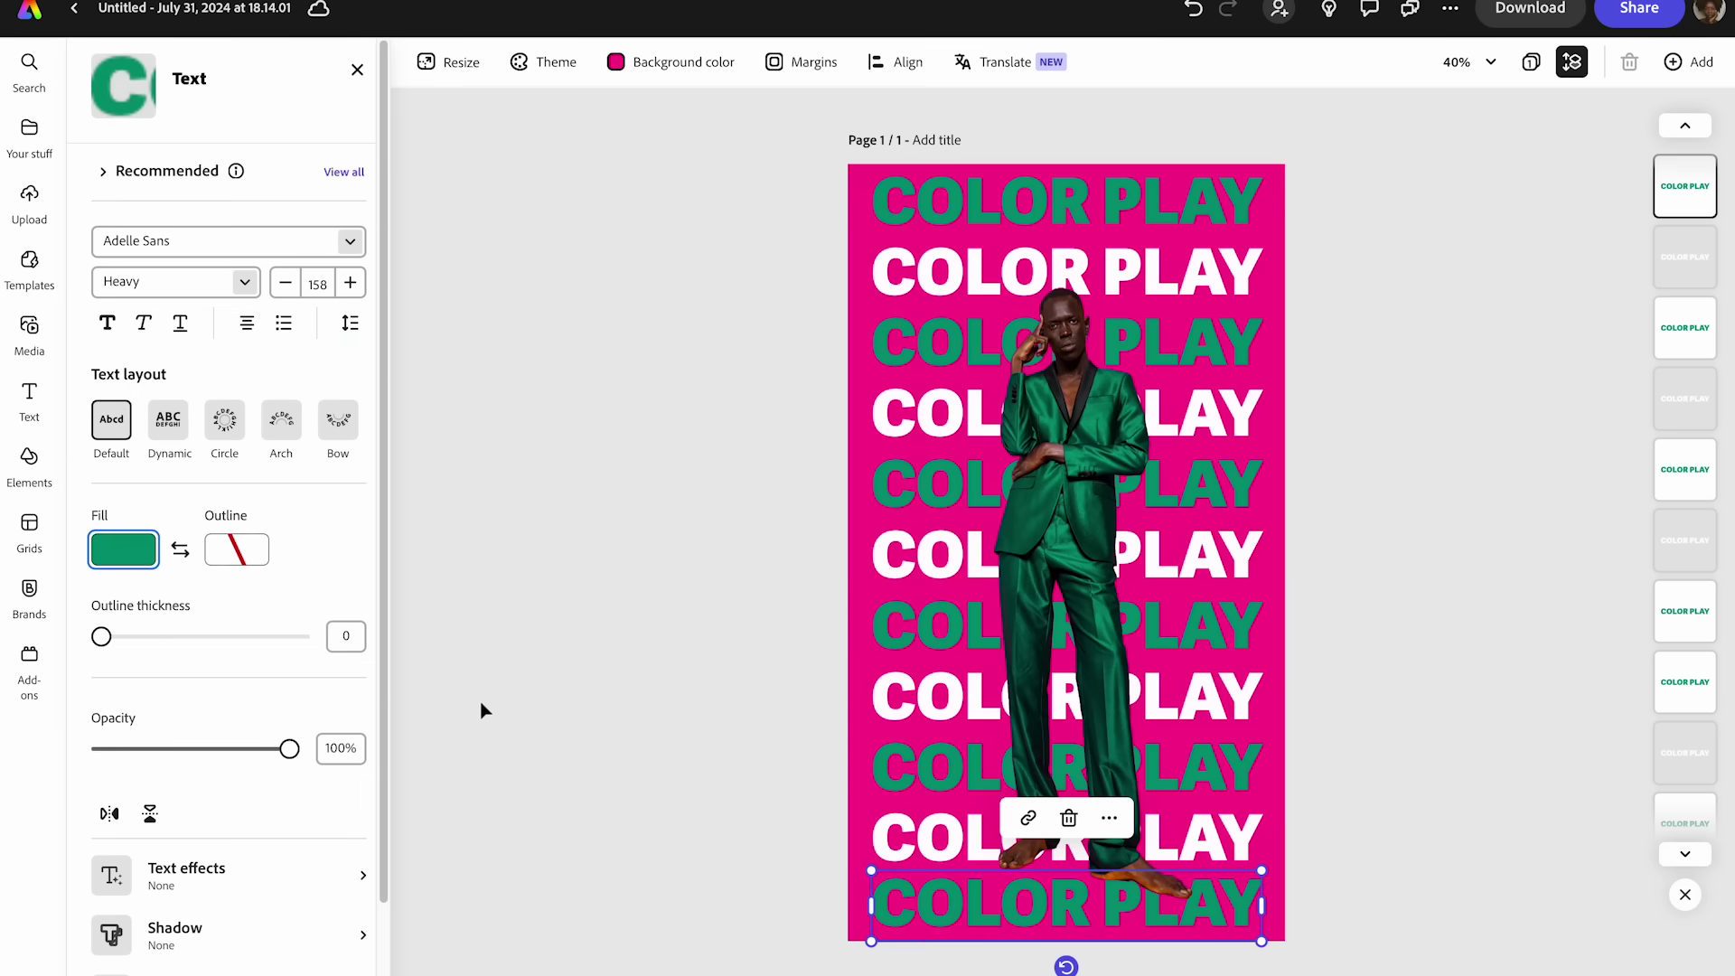
pyautogui.click(480, 703)
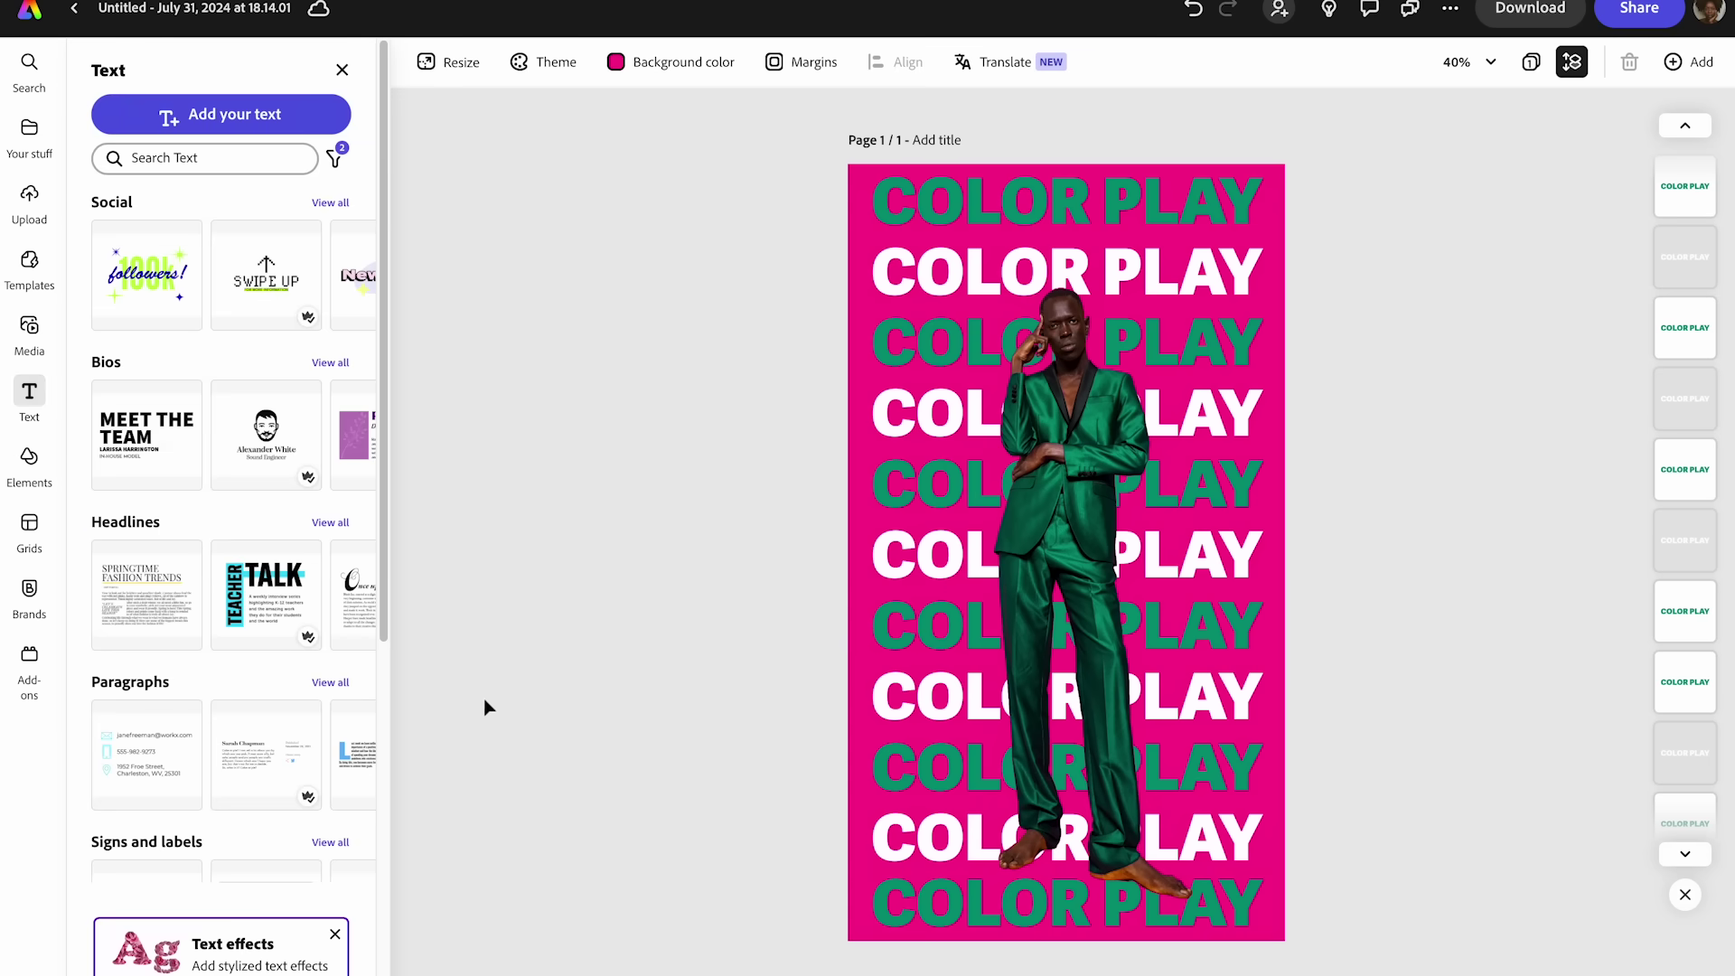
# - Turn the second and fourth COLOR PLAY rows black
pyautogui.click(949, 298)
pyautogui.click(142, 549)
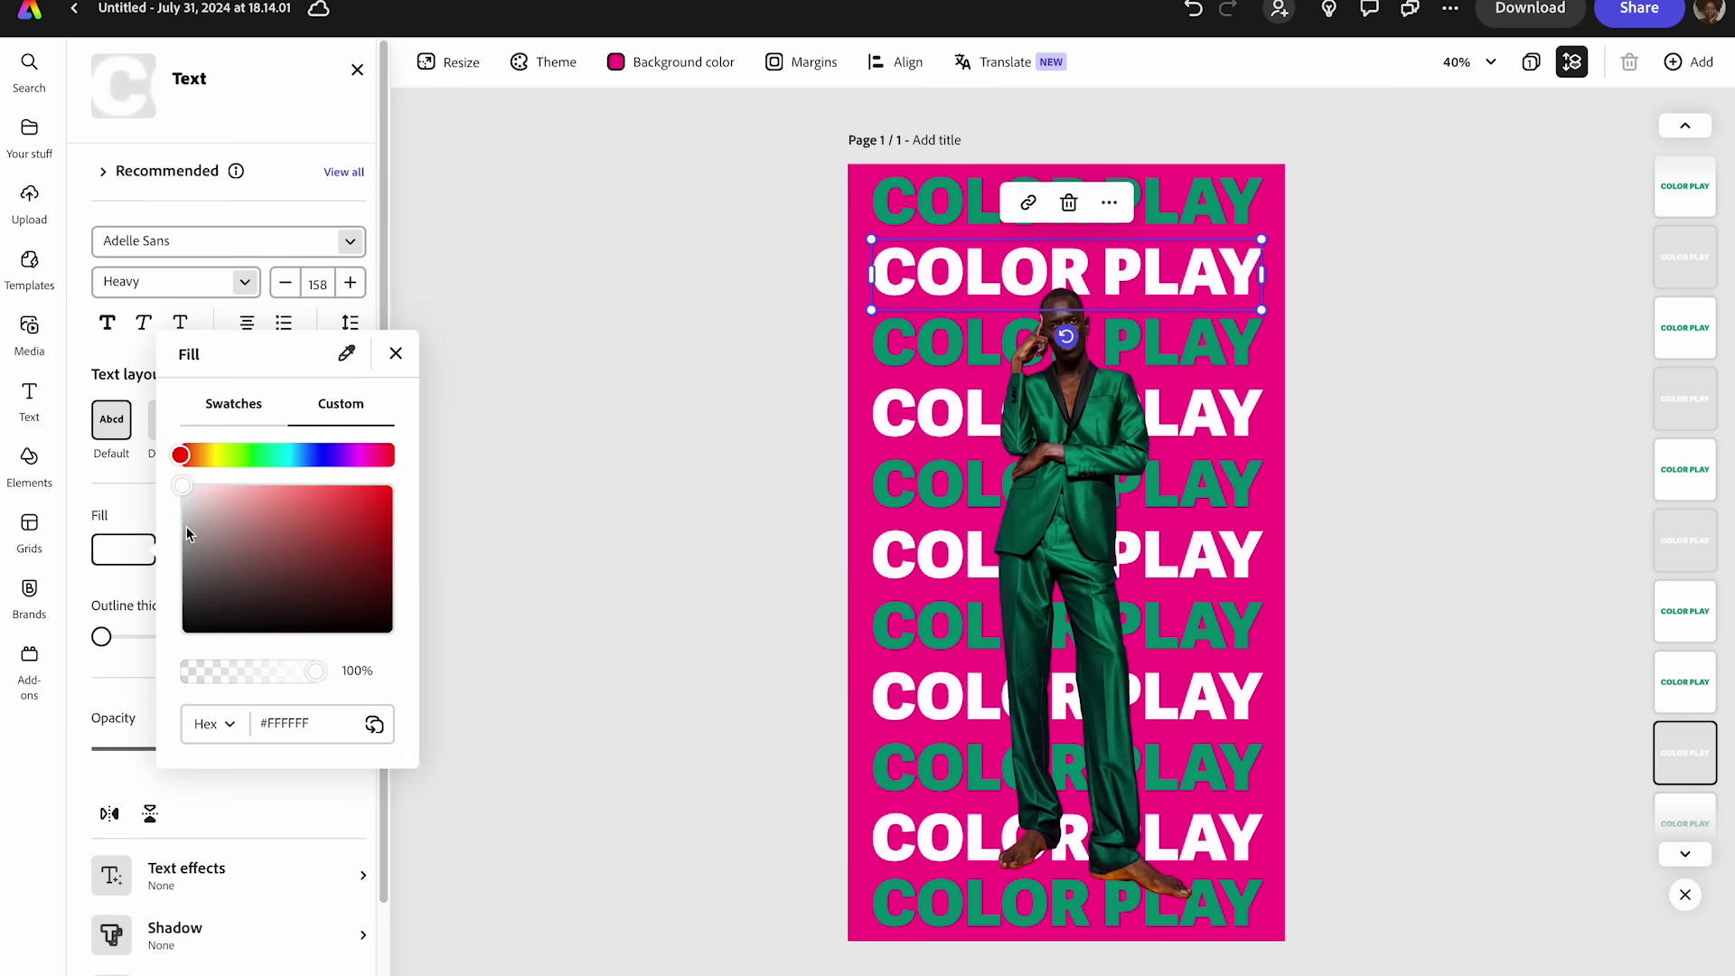
pyautogui.moveTo(202, 598); pyautogui.dragTo(182, 632)
pyautogui.click(580, 546)
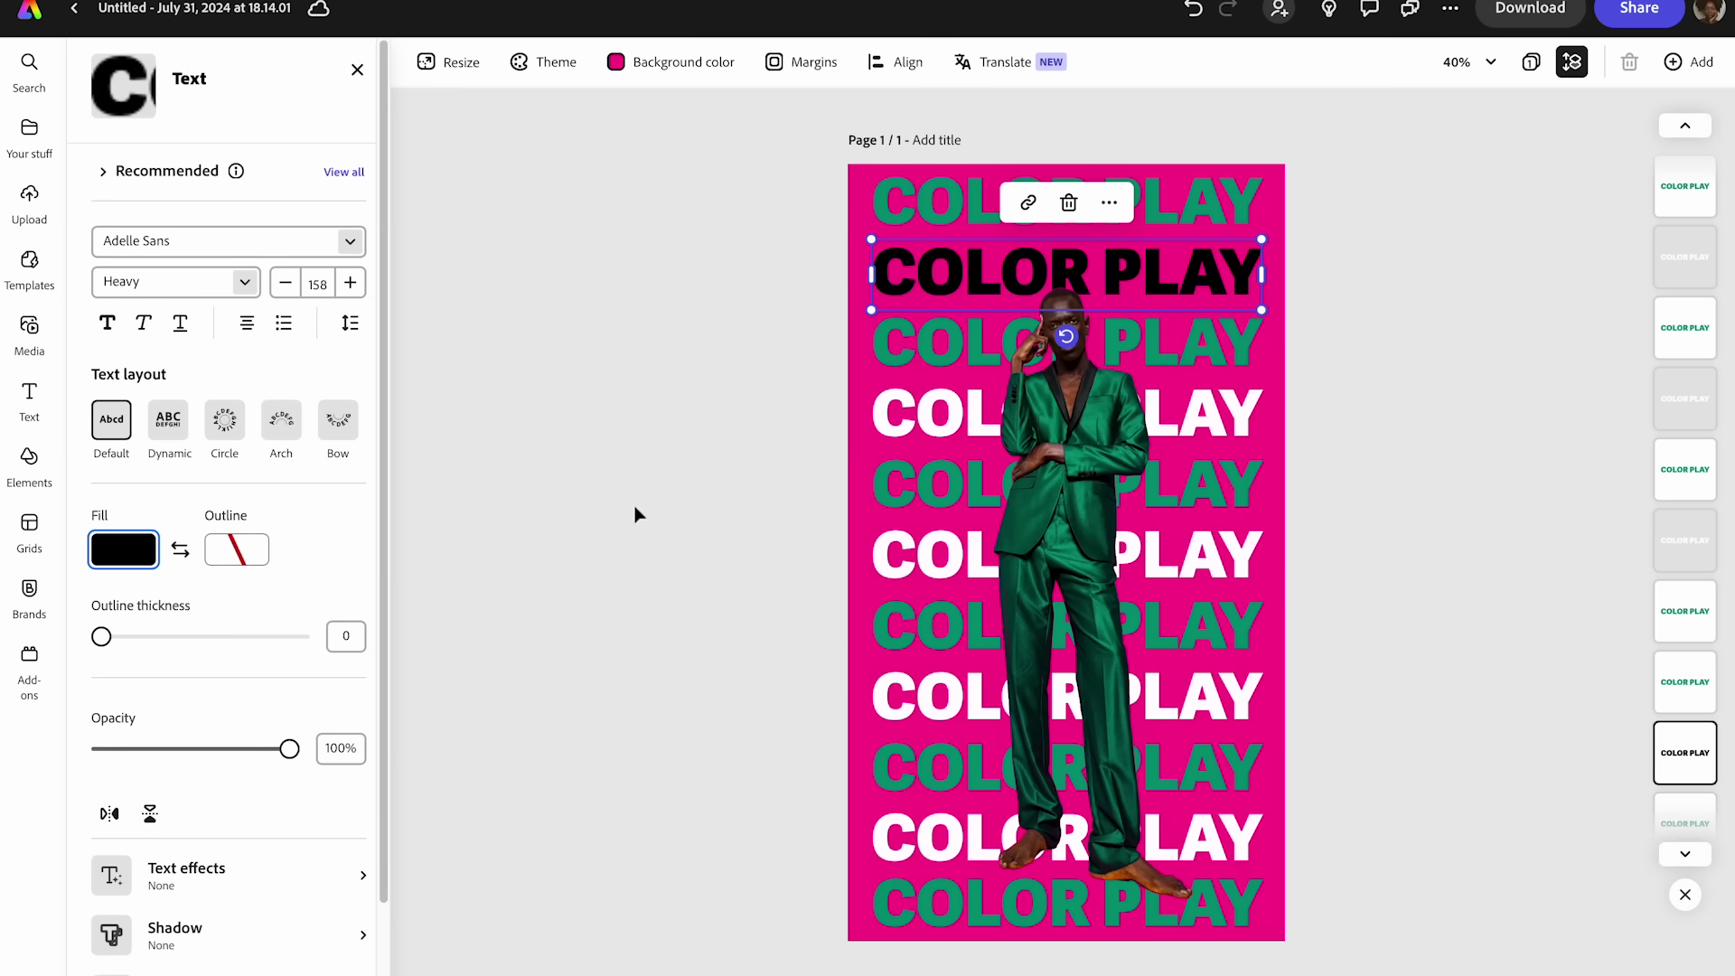
pyautogui.click(886, 415)
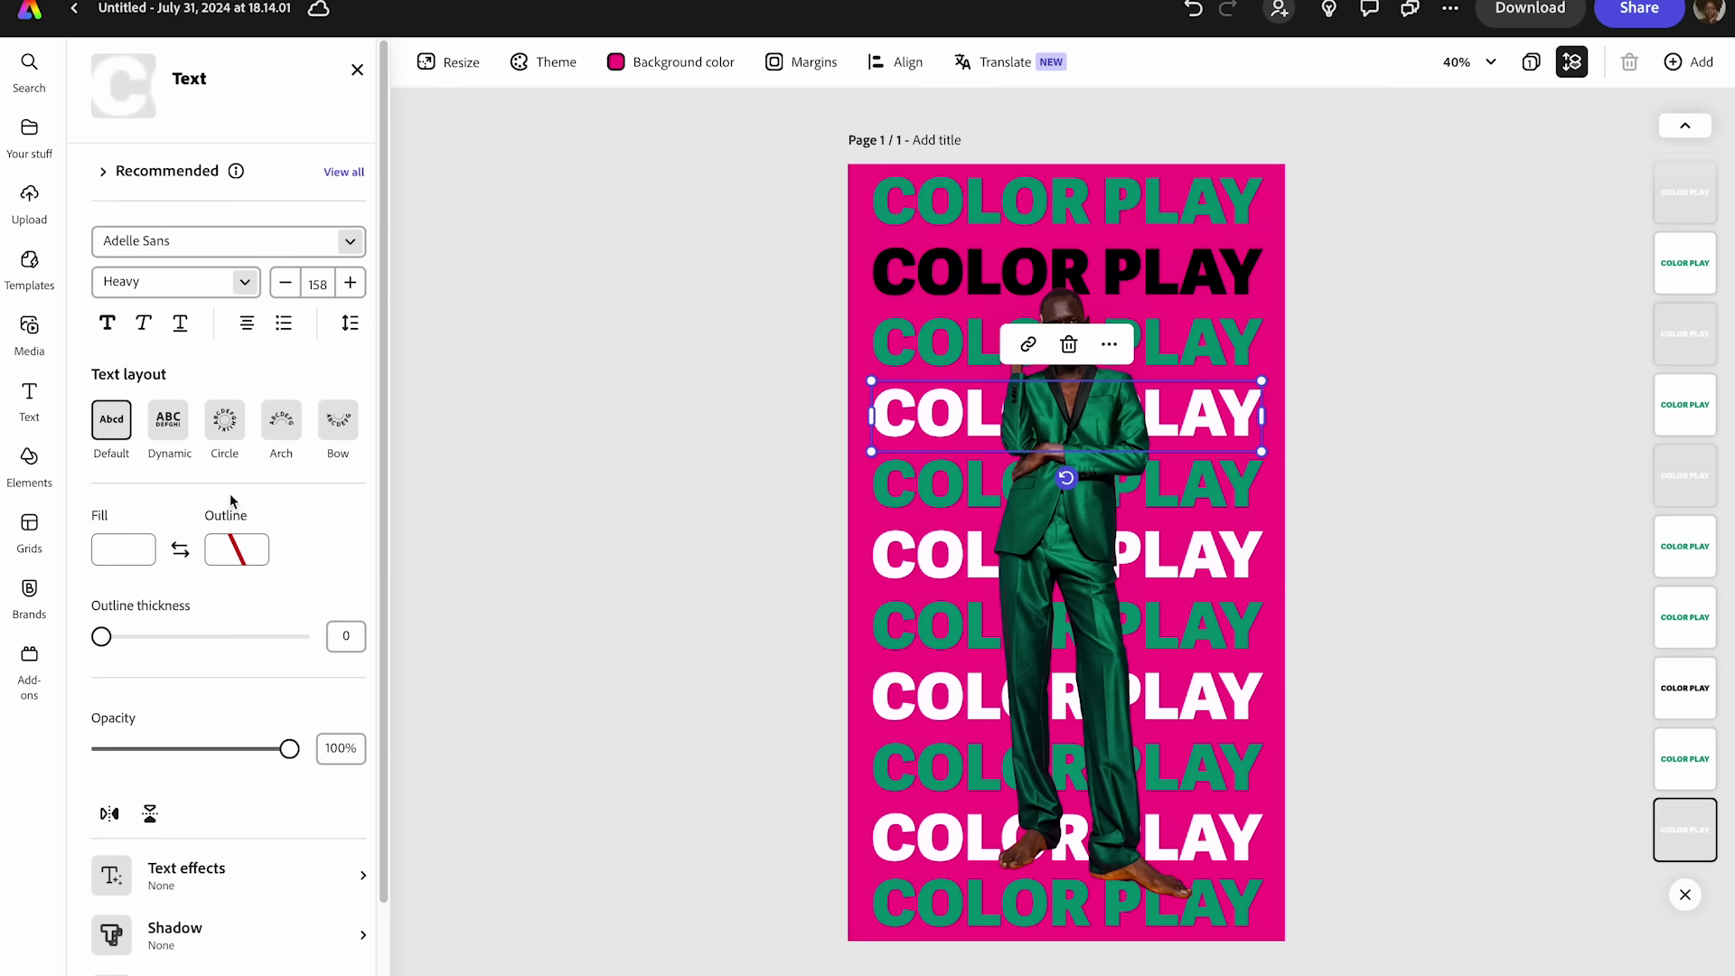
pyautogui.click(126, 546)
pyautogui.moveTo(215, 610); pyautogui.dragTo(178, 631)
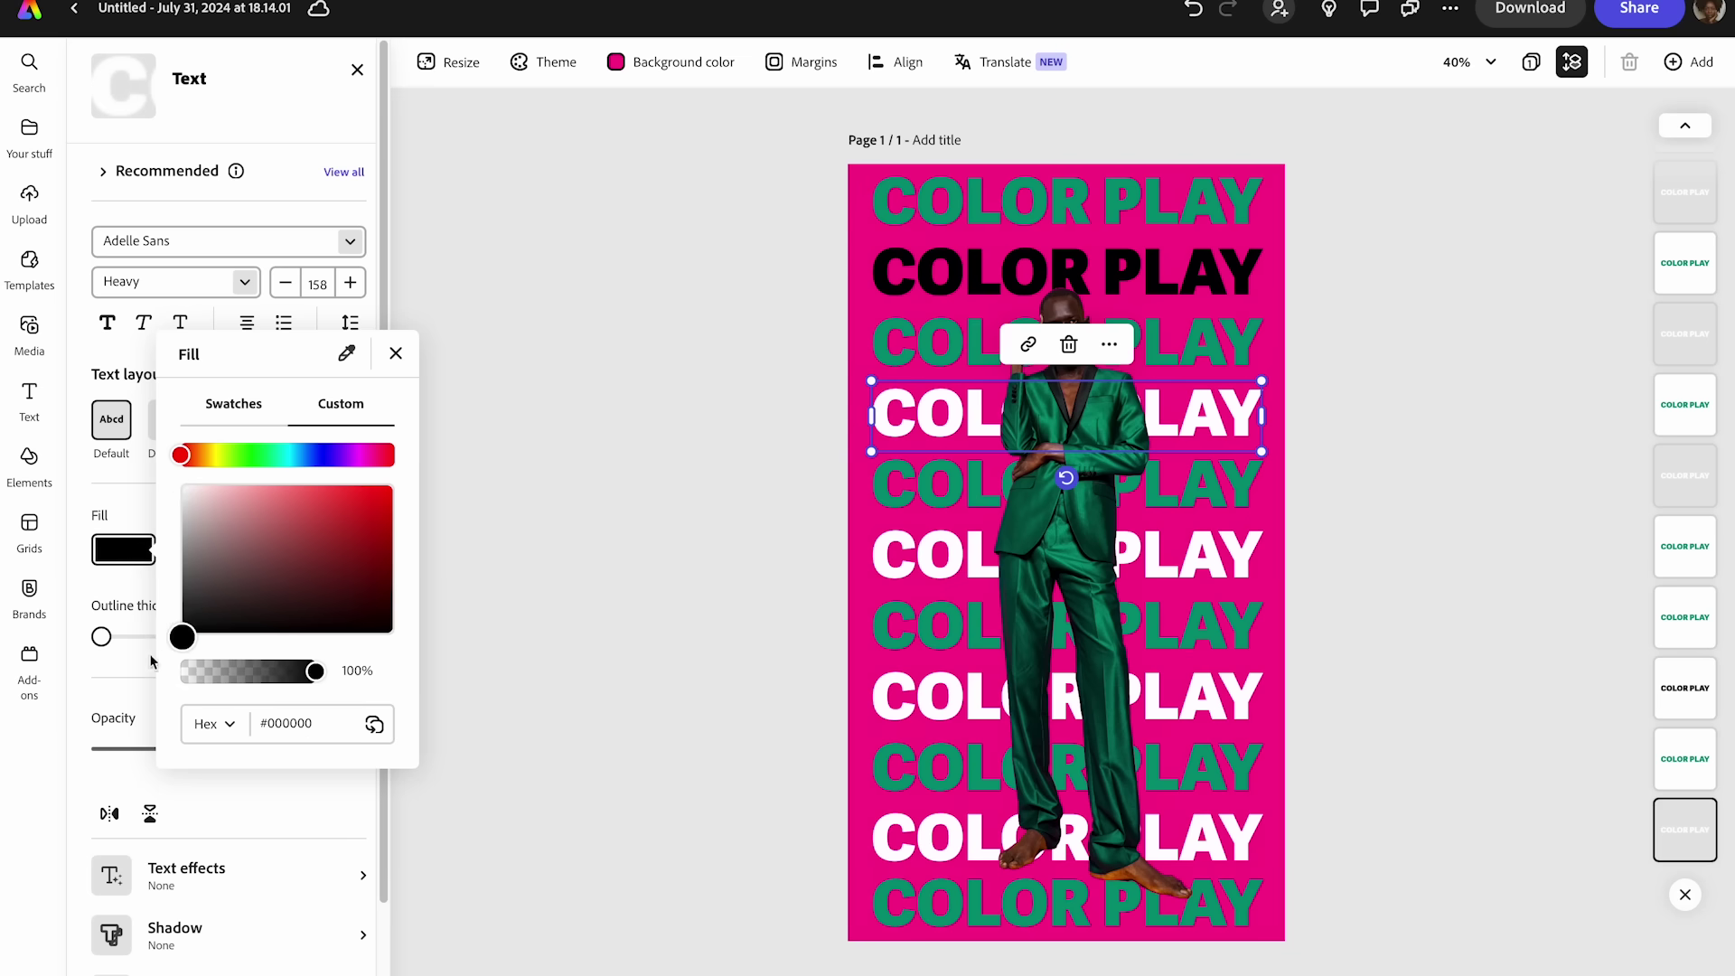
pyautogui.click(643, 548)
# - Turn the sixth and eighth rows black
pyautogui.click(899, 585)
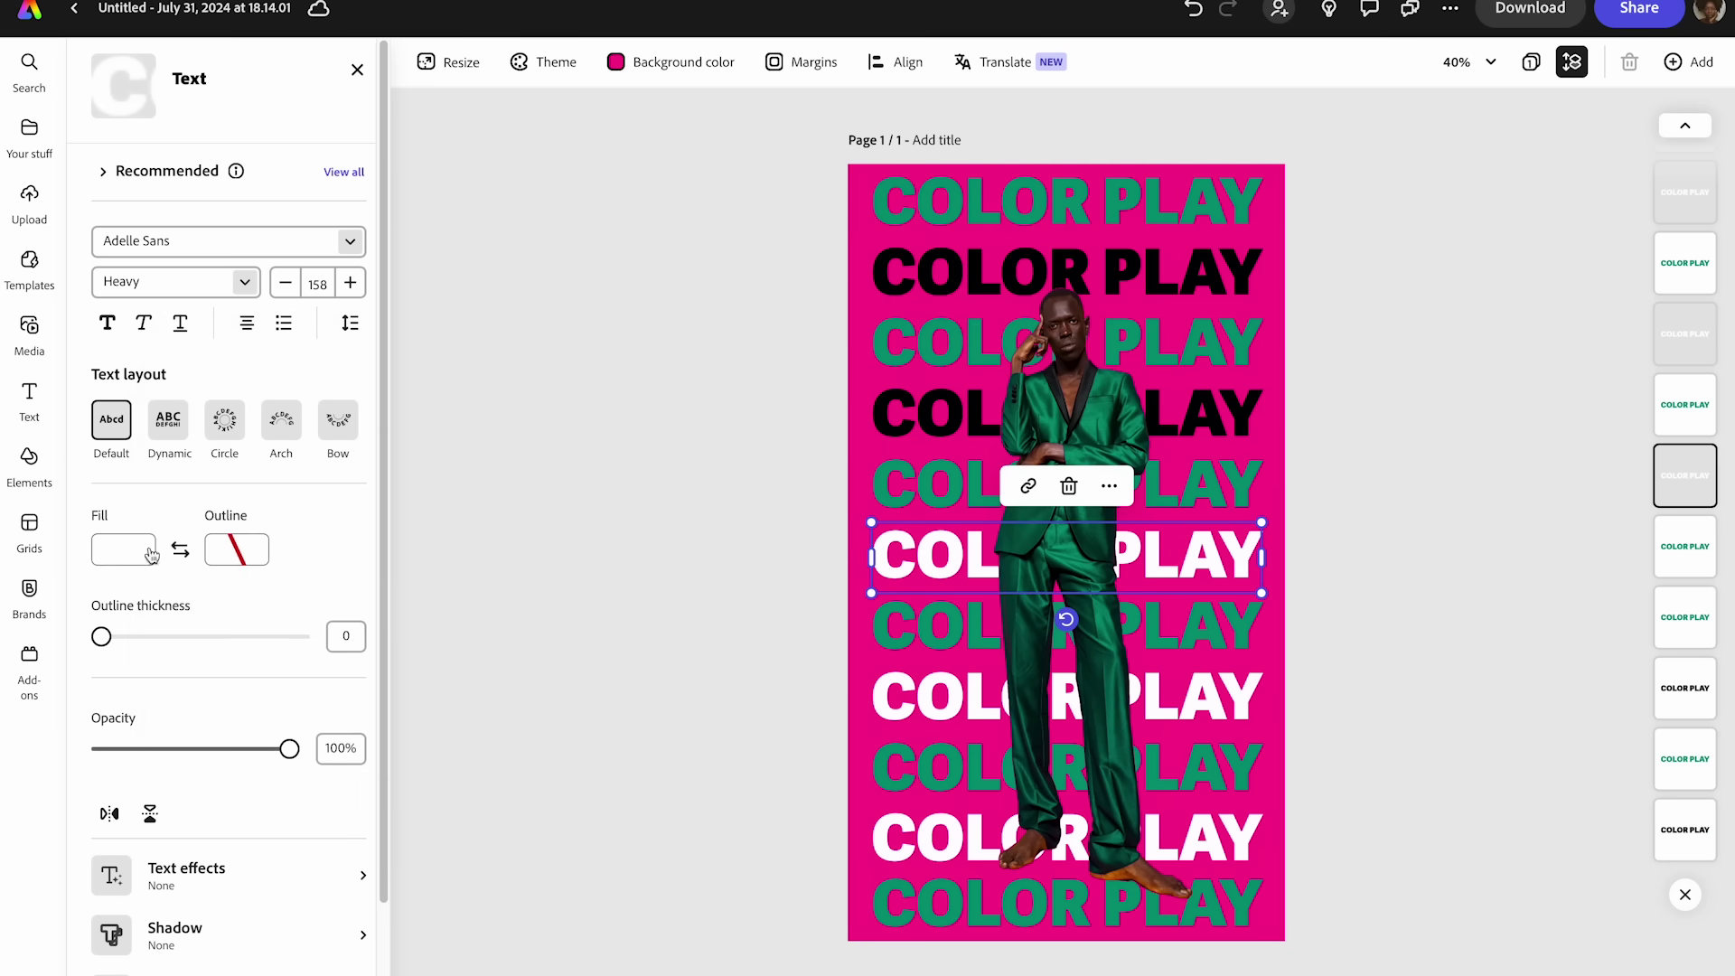
pyautogui.click(95, 553)
pyautogui.moveTo(225, 608); pyautogui.dragTo(181, 630)
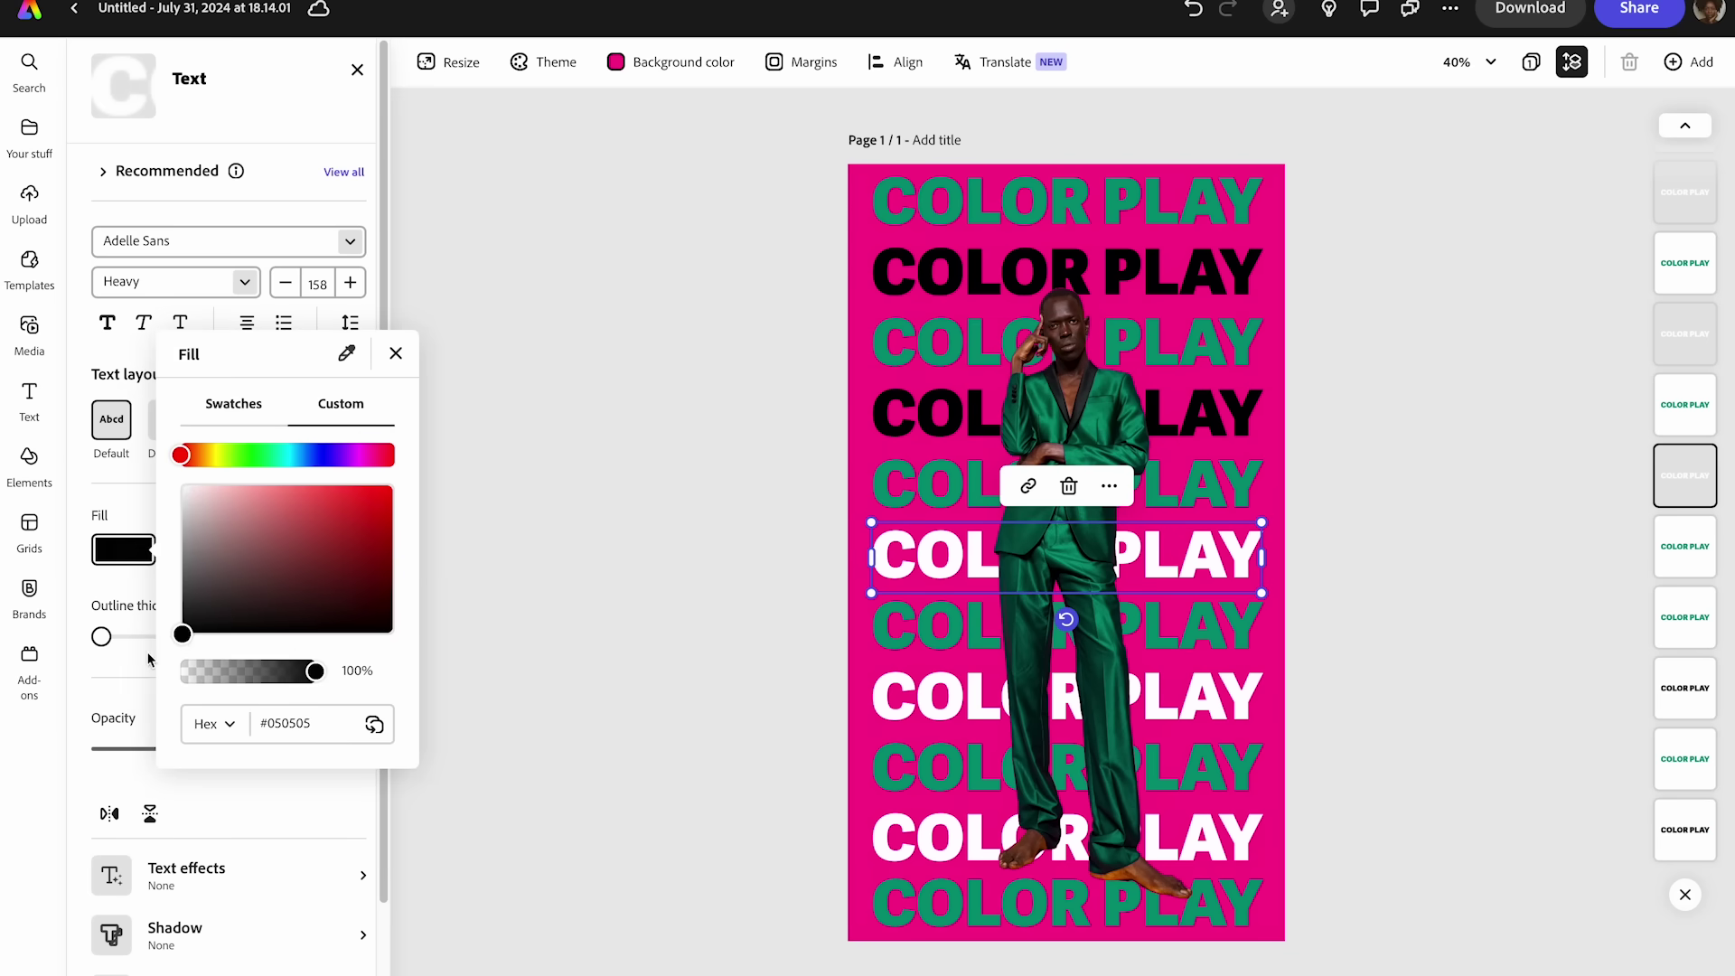
pyautogui.click(658, 598)
pyautogui.click(878, 705)
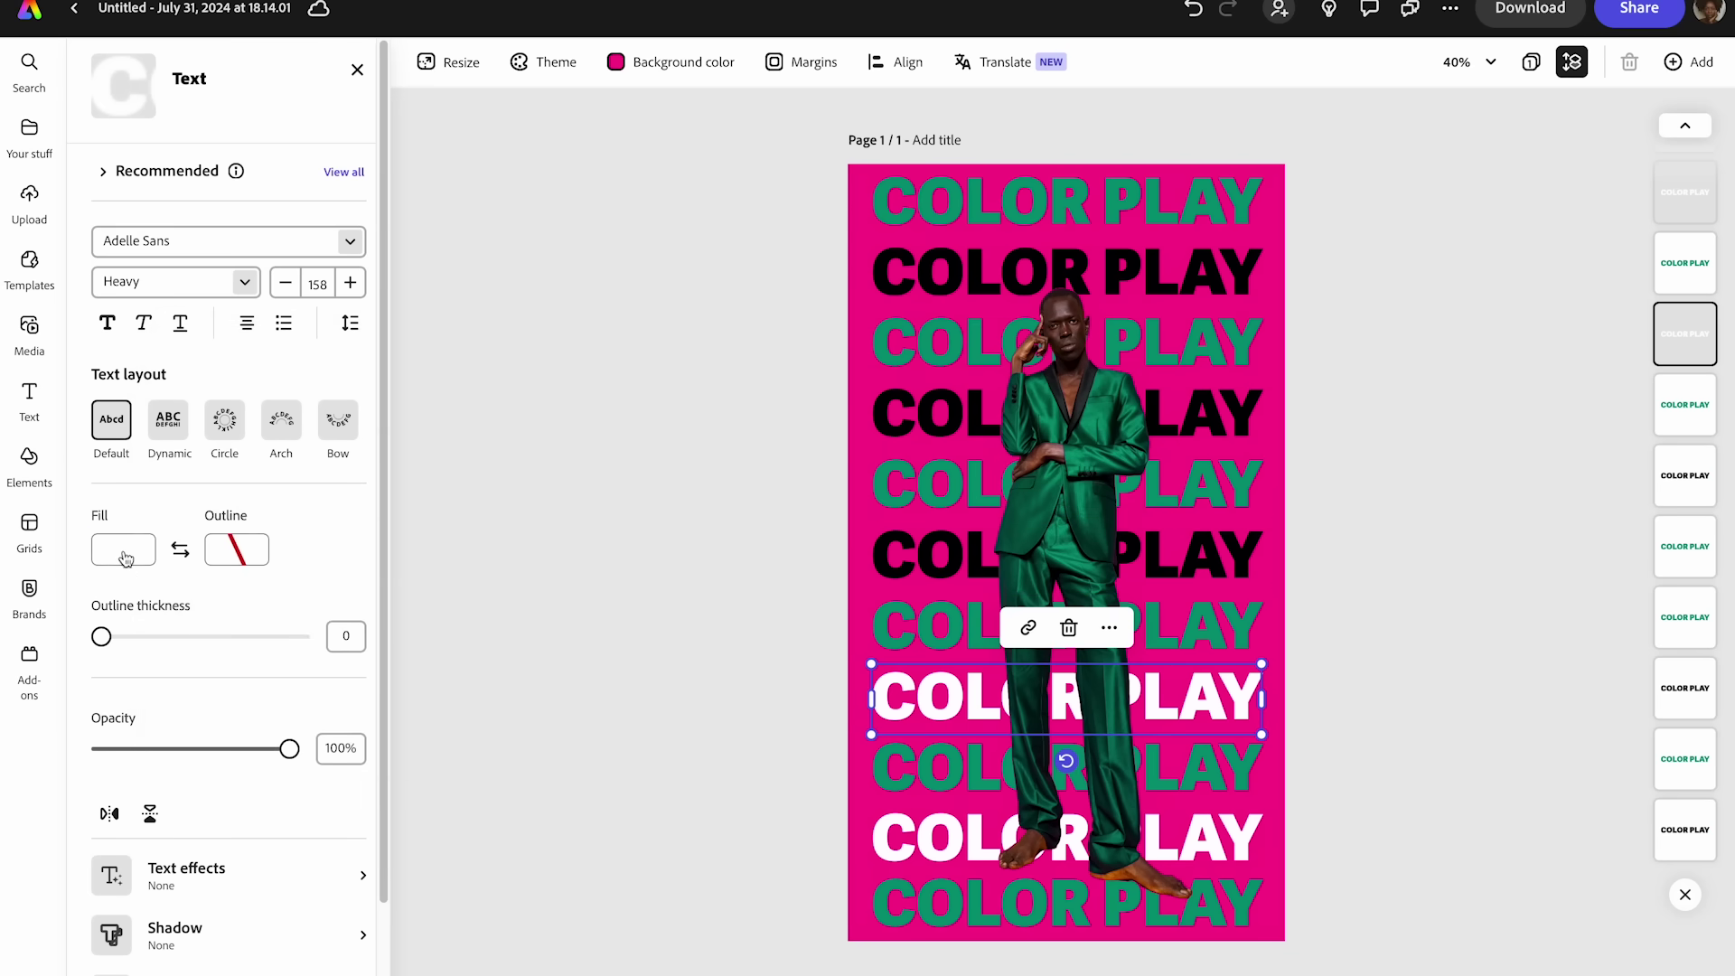
pyautogui.click(125, 558)
pyautogui.click(183, 634)
# - Turn the tenth row black and deselect the text
pyautogui.click(901, 843)
pyautogui.click(120, 550)
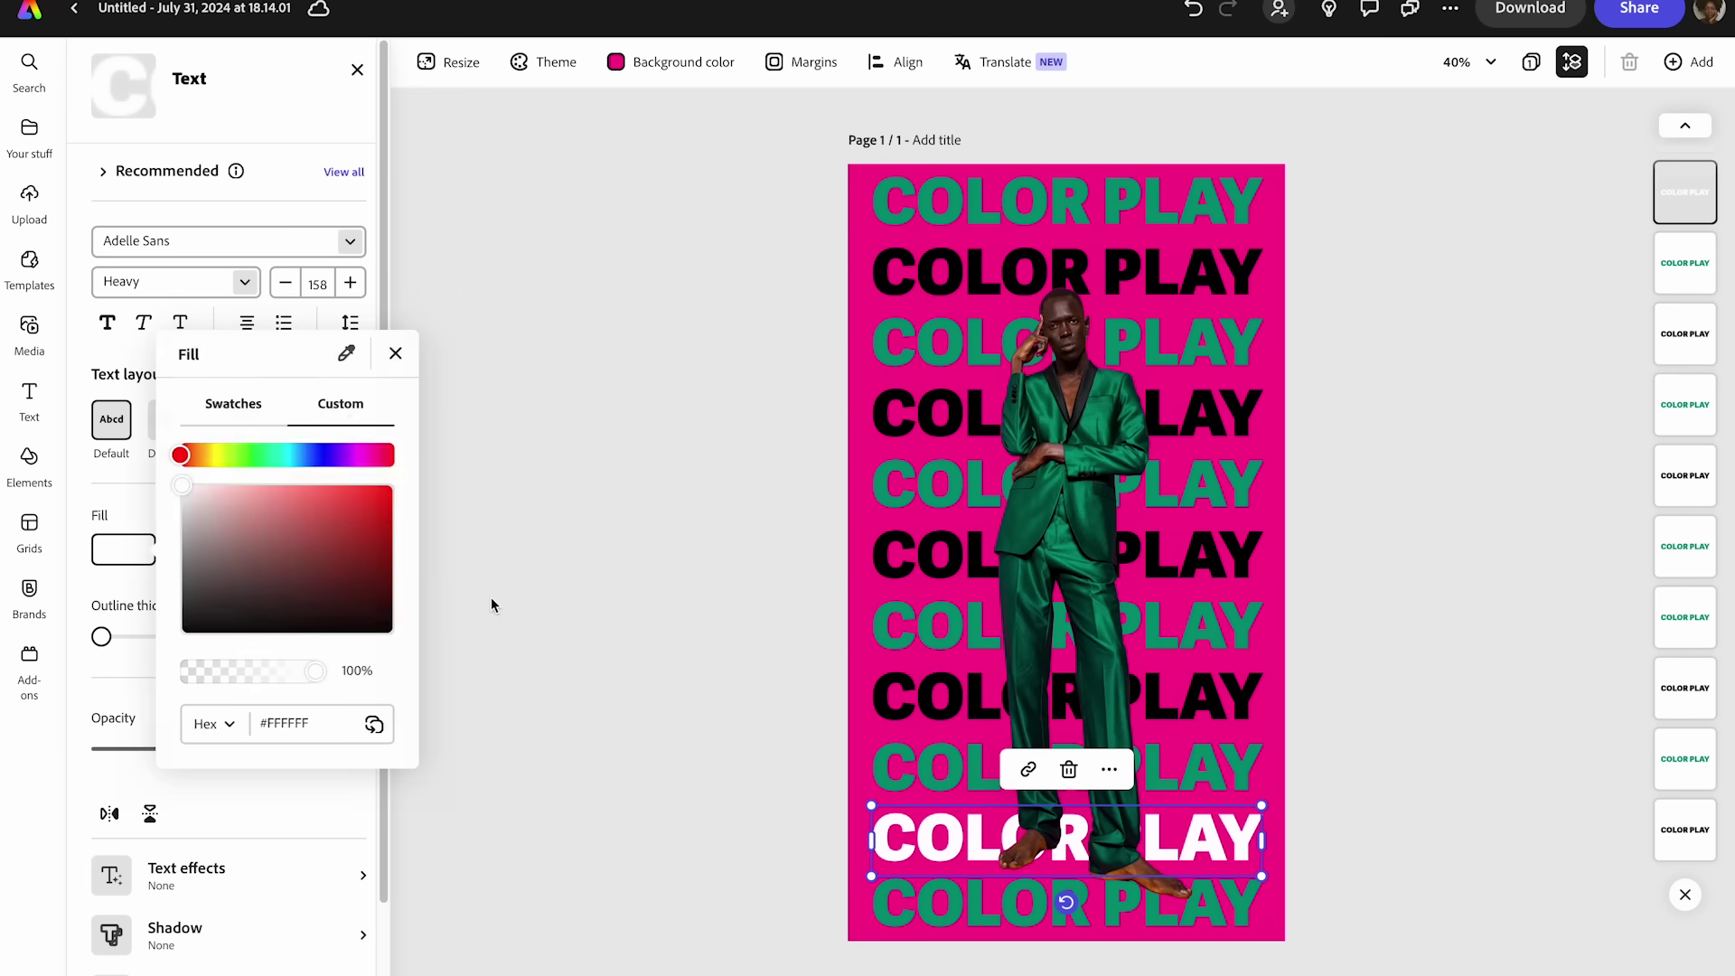
pyautogui.click(434, 632)
pyautogui.click(151, 560)
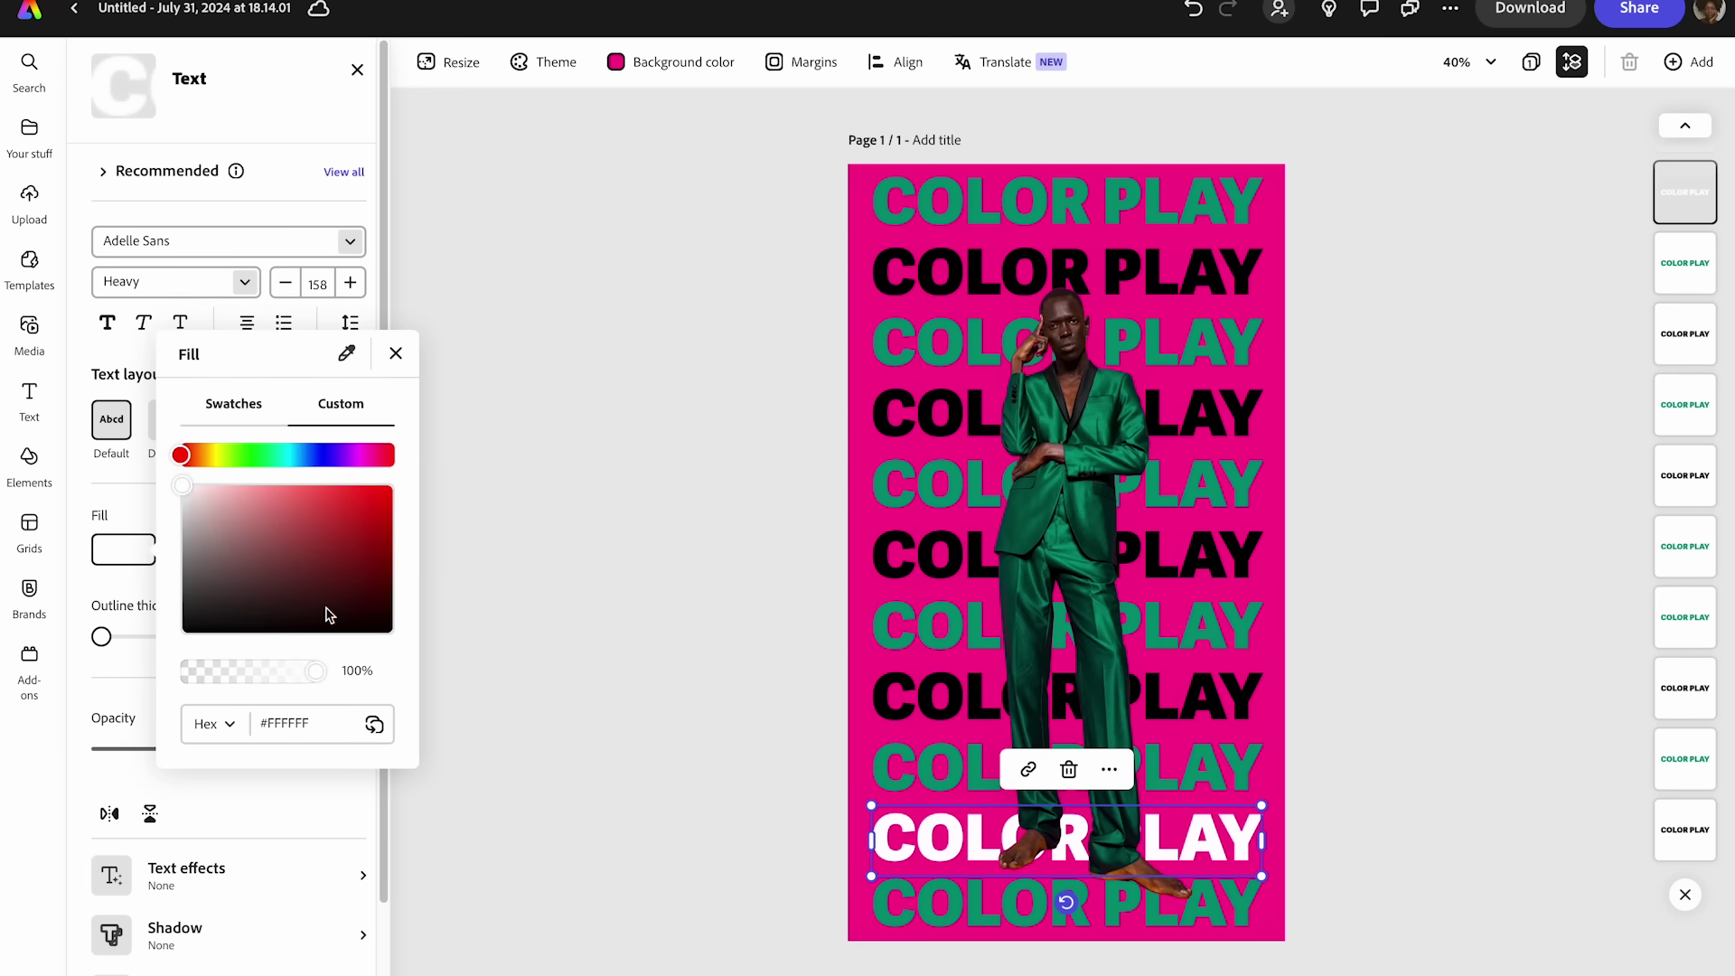
pyautogui.click(178, 630)
pyautogui.click(761, 542)
pyautogui.click(855, 217)
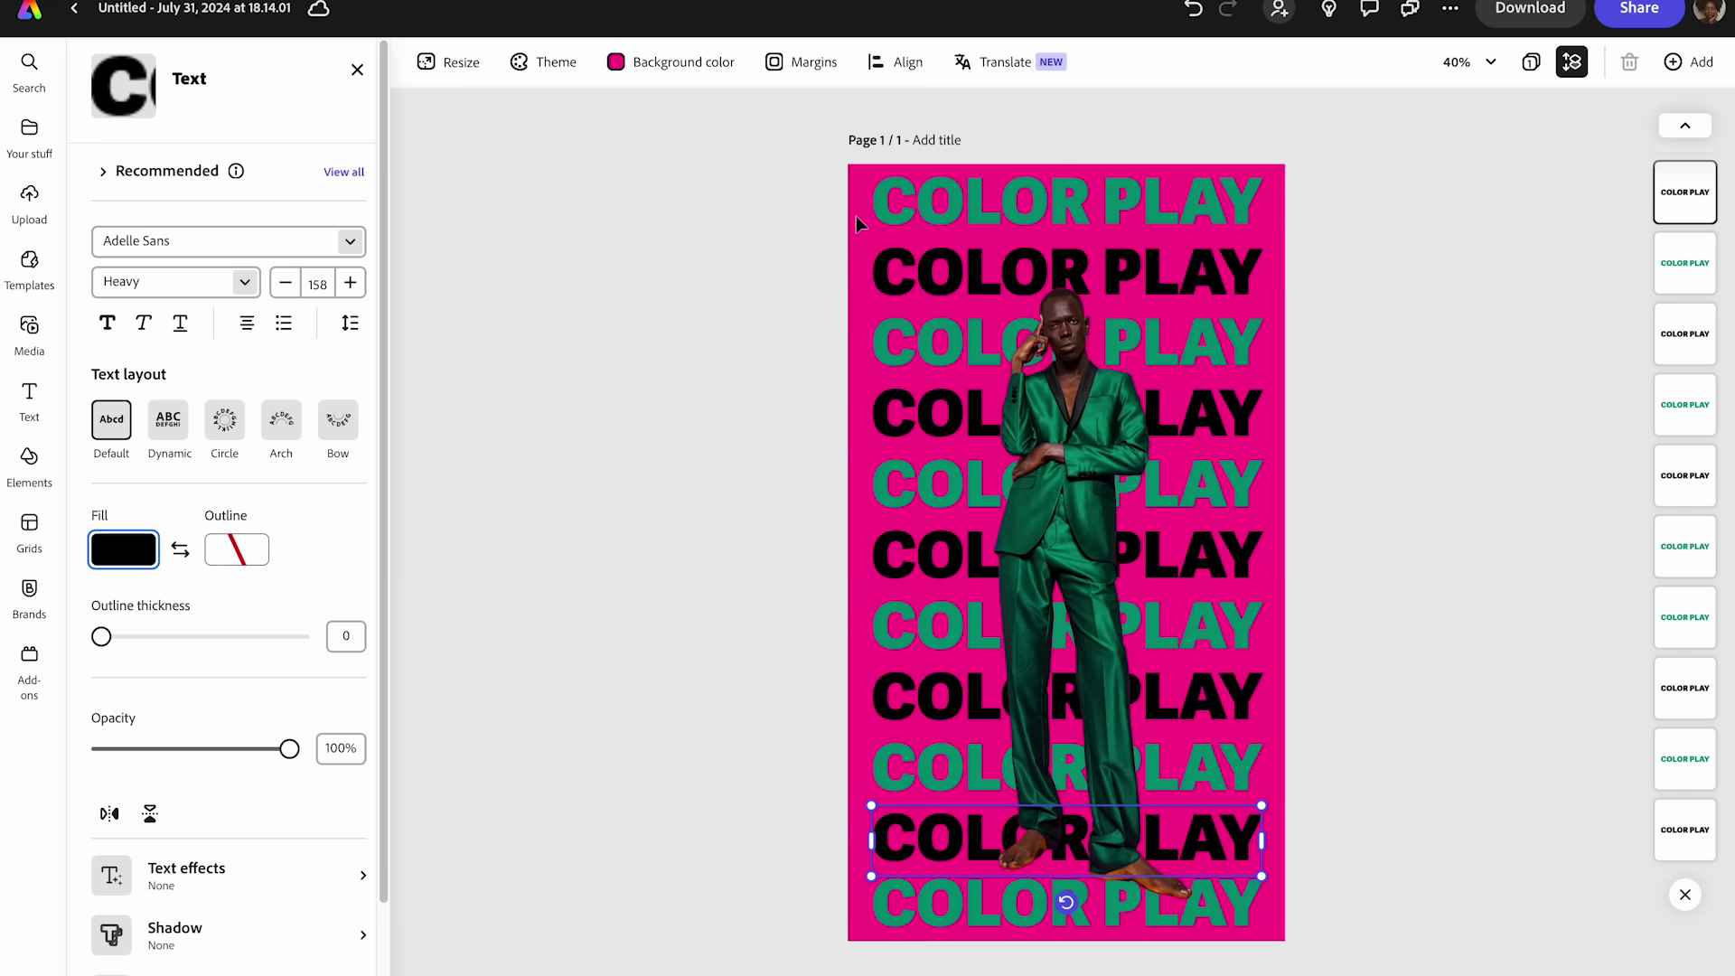
# - Try muted mauve, red, then green #049473 as the page background
pyautogui.click(685, 63)
pyautogui.click(500, 254)
pyautogui.moveTo(499, 255)
pyautogui.mouseDown()
pyautogui.moveTo(426, 279)
pyautogui.moveTo(361, 333)
pyautogui.moveTo(333, 325)
pyautogui.moveTo(334, 286)
pyautogui.moveTo(420, 295)
pyautogui.moveTo(468, 281)
pyautogui.moveTo(503, 240)
pyautogui.moveTo(525, 255)
pyautogui.moveTo(520, 281)
pyautogui.mouseUp()
pyautogui.moveTo(496, 217); pyautogui.dragTo(402, 222)
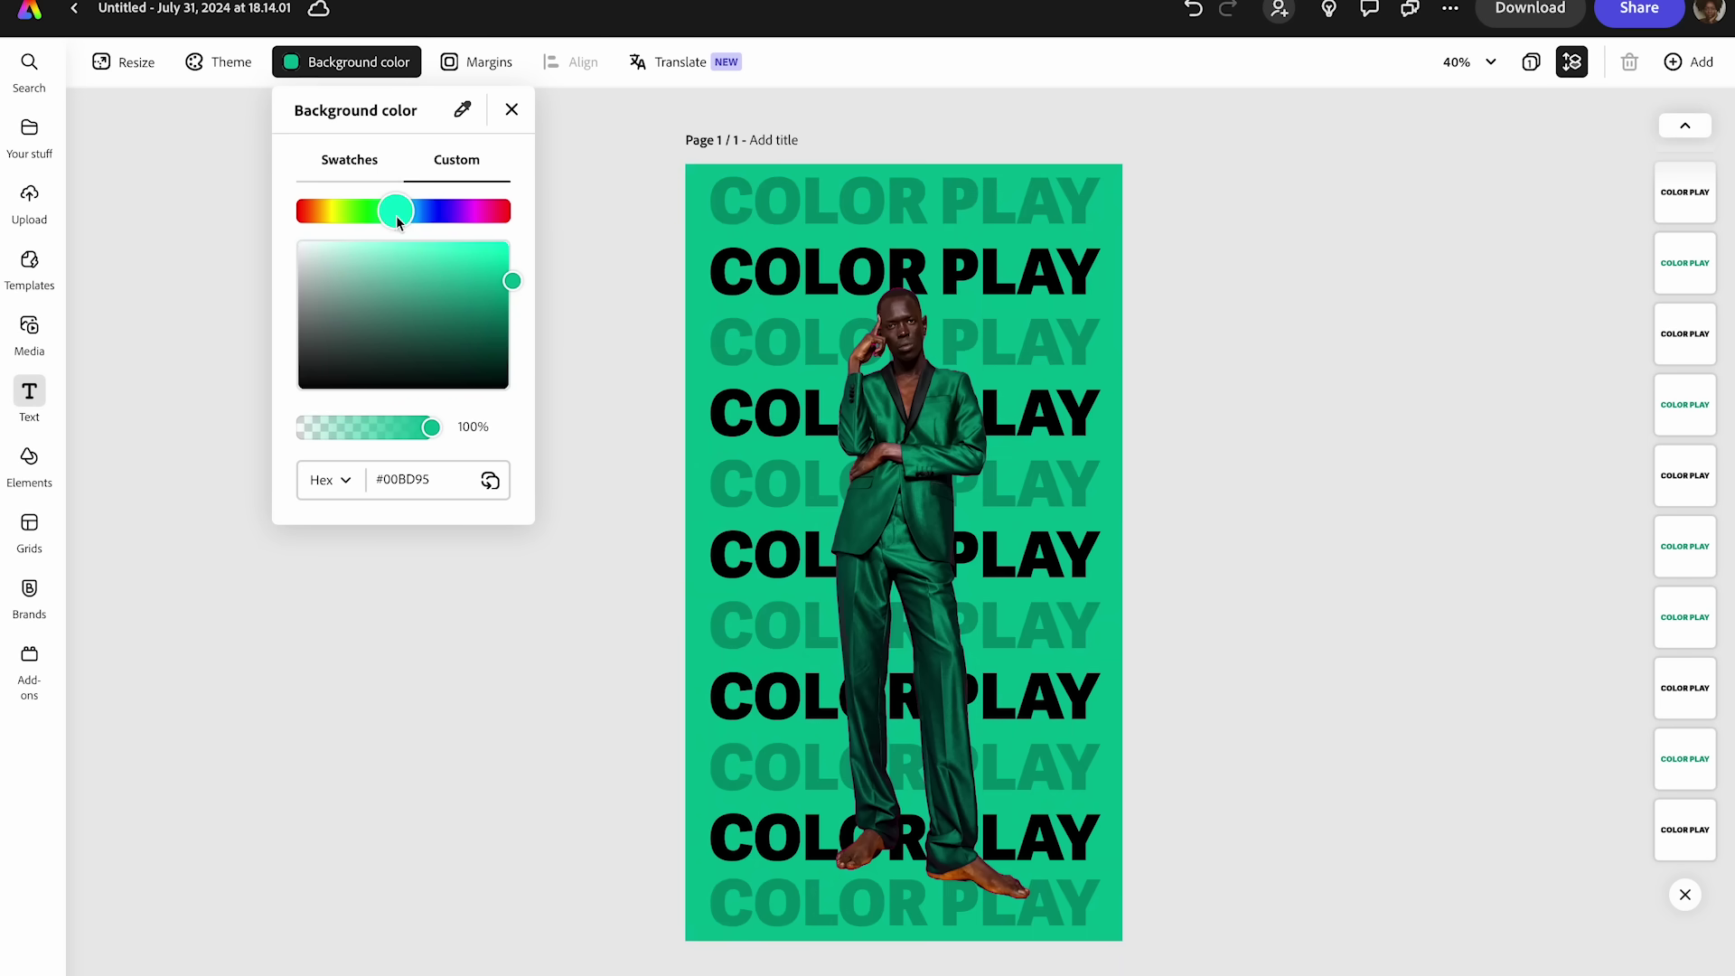
pyautogui.write('049473')
pyautogui.press('Return')
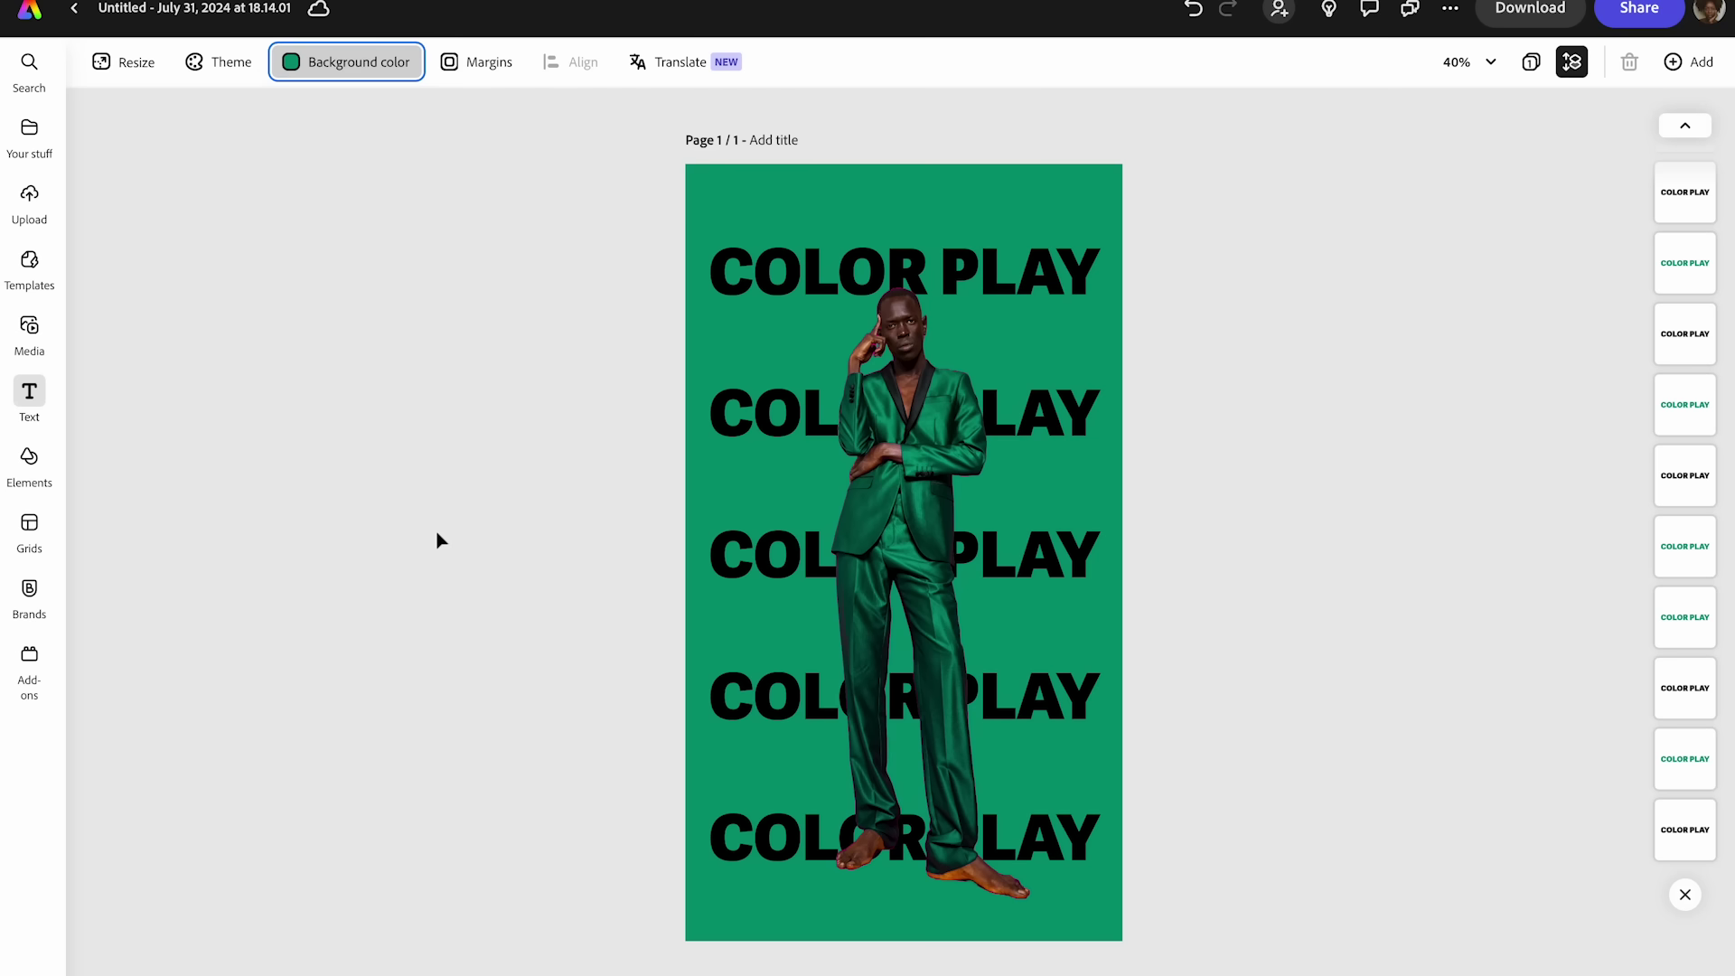
# - Try yellow-green and pale pink backgrounds, ending on magenta #DB1672
pyautogui.click(343, 76)
pyautogui.moveTo(728, 214); pyautogui.dragTo(822, 217)
pyautogui.moveTo(826, 305); pyautogui.dragTo(813, 260)
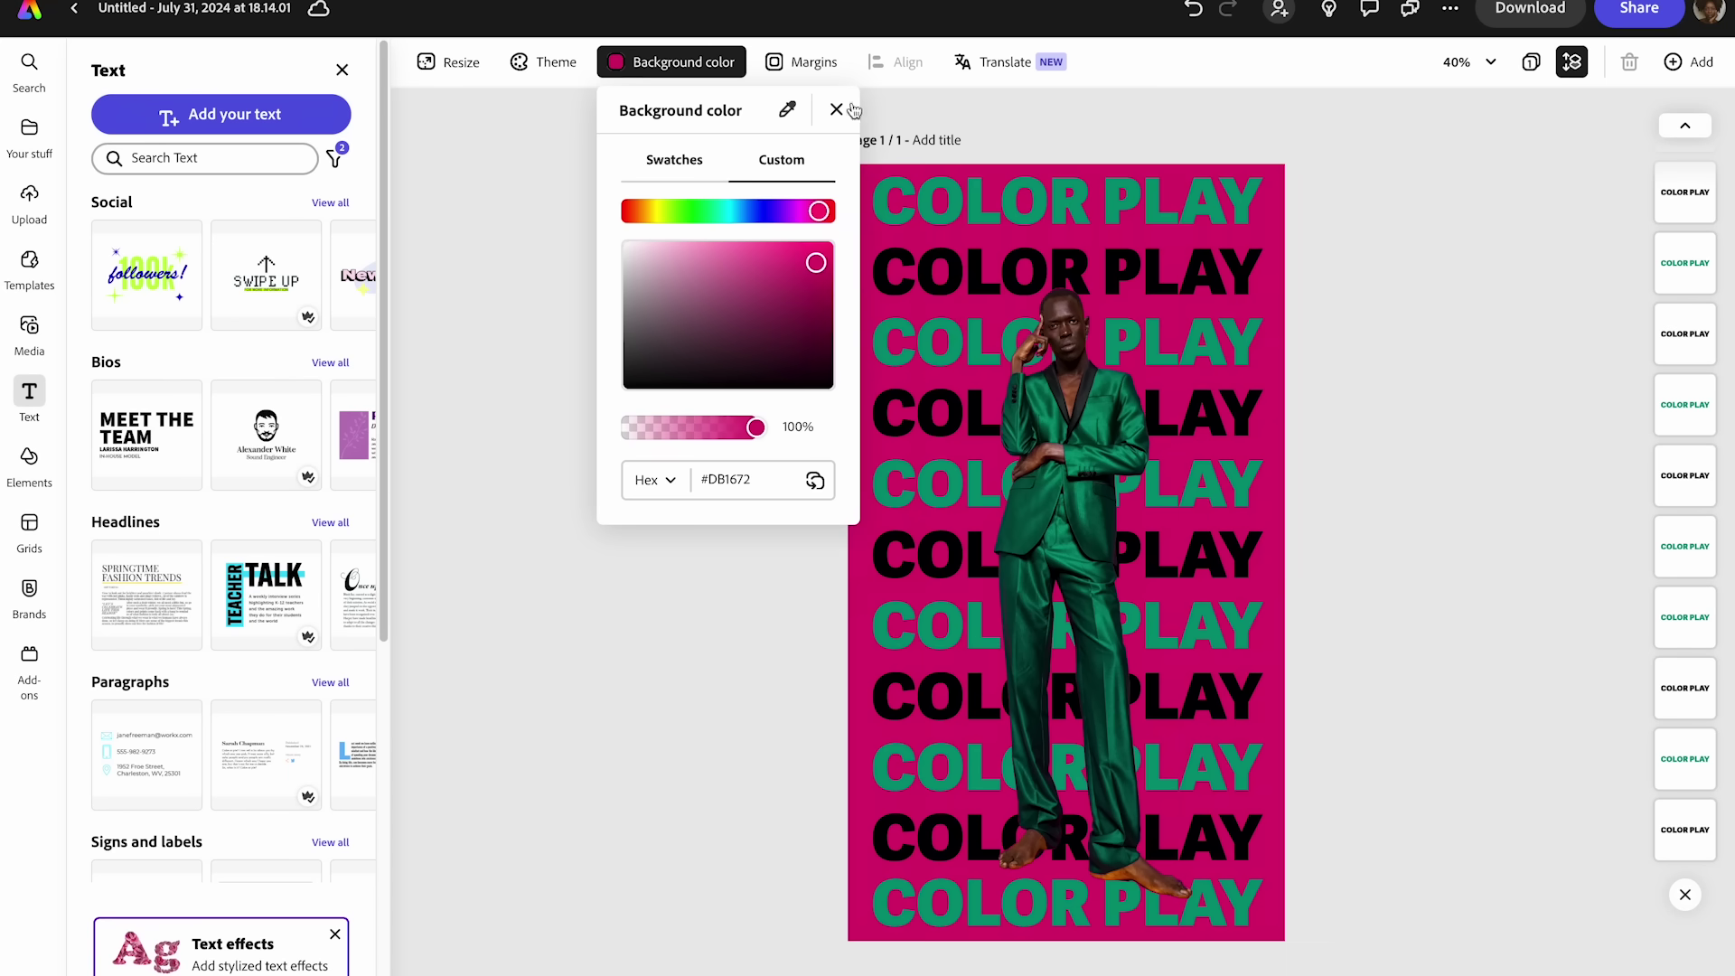
pyautogui.click(836, 109)
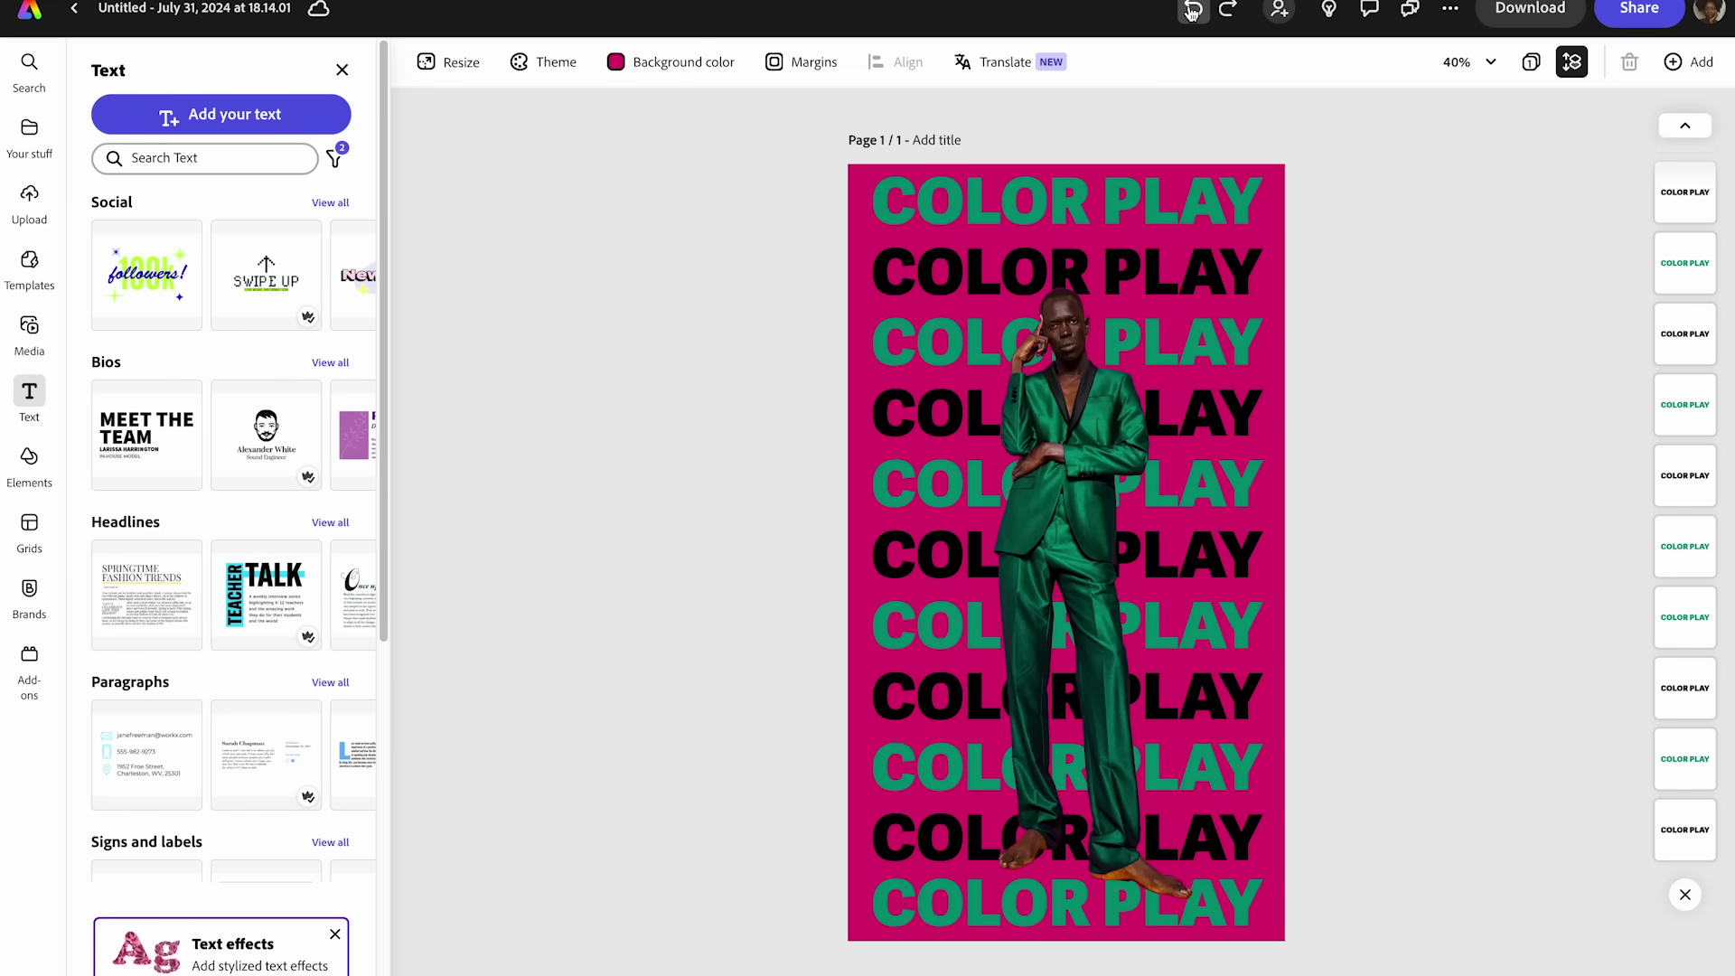
# - Undo five background changes to restore the original magenta, then select the man's photo
pyautogui.click(1193, 11)
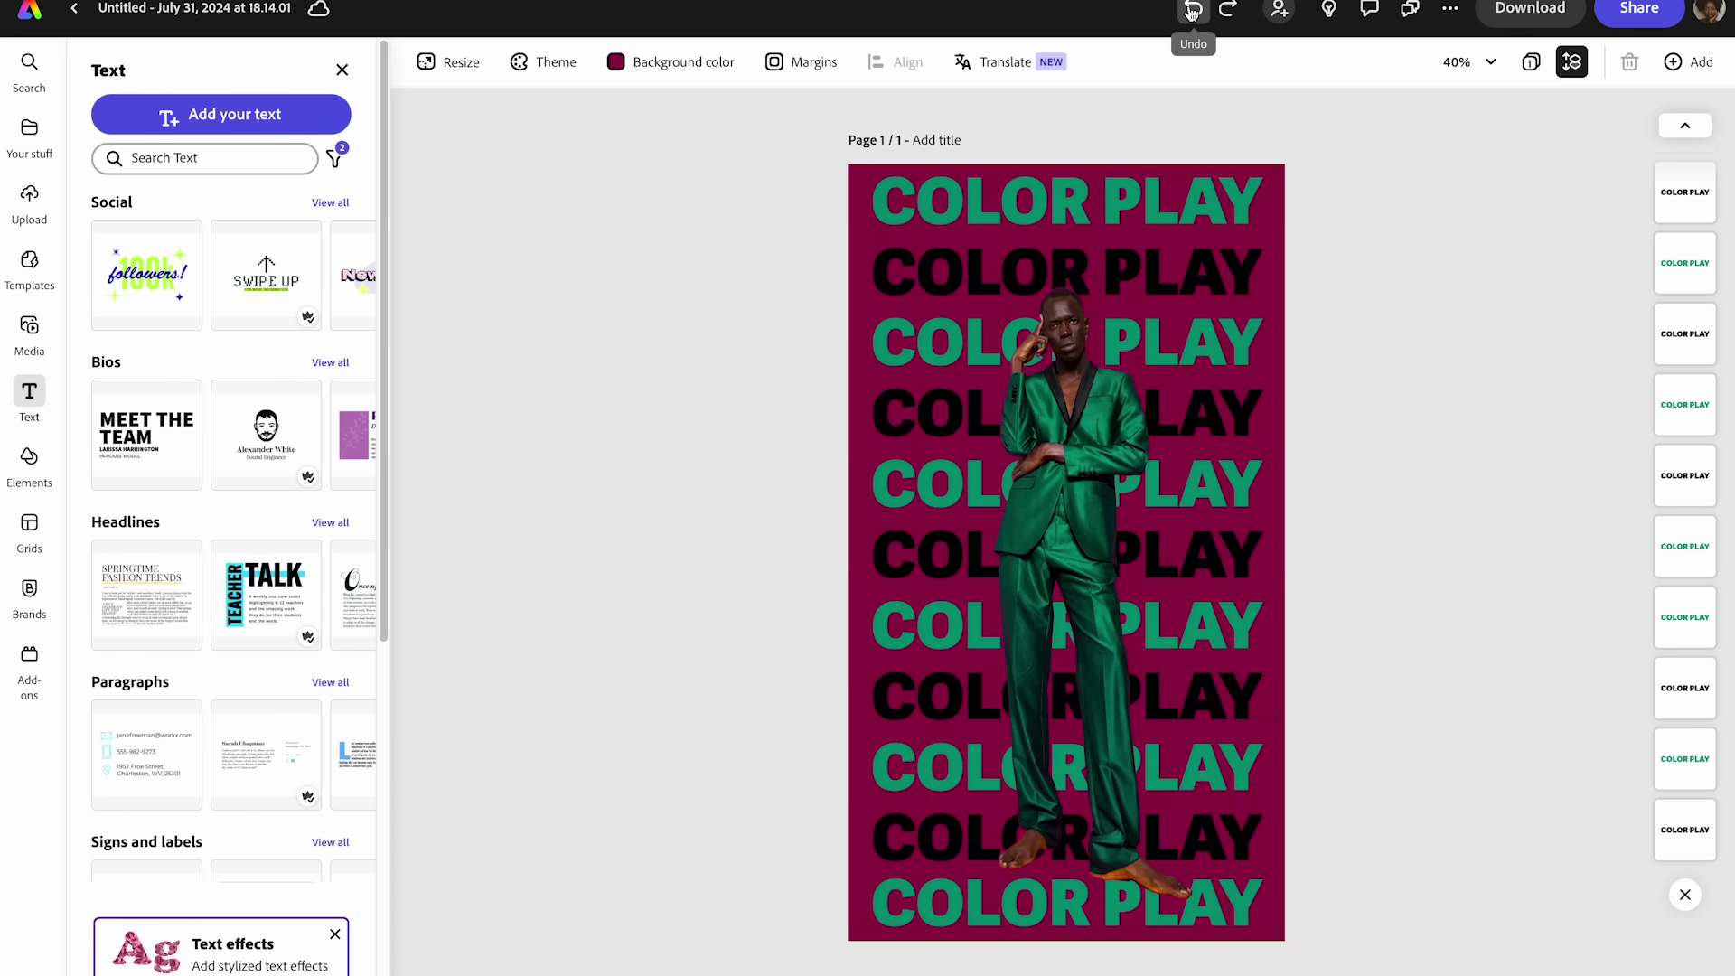
pyautogui.click(1192, 11)
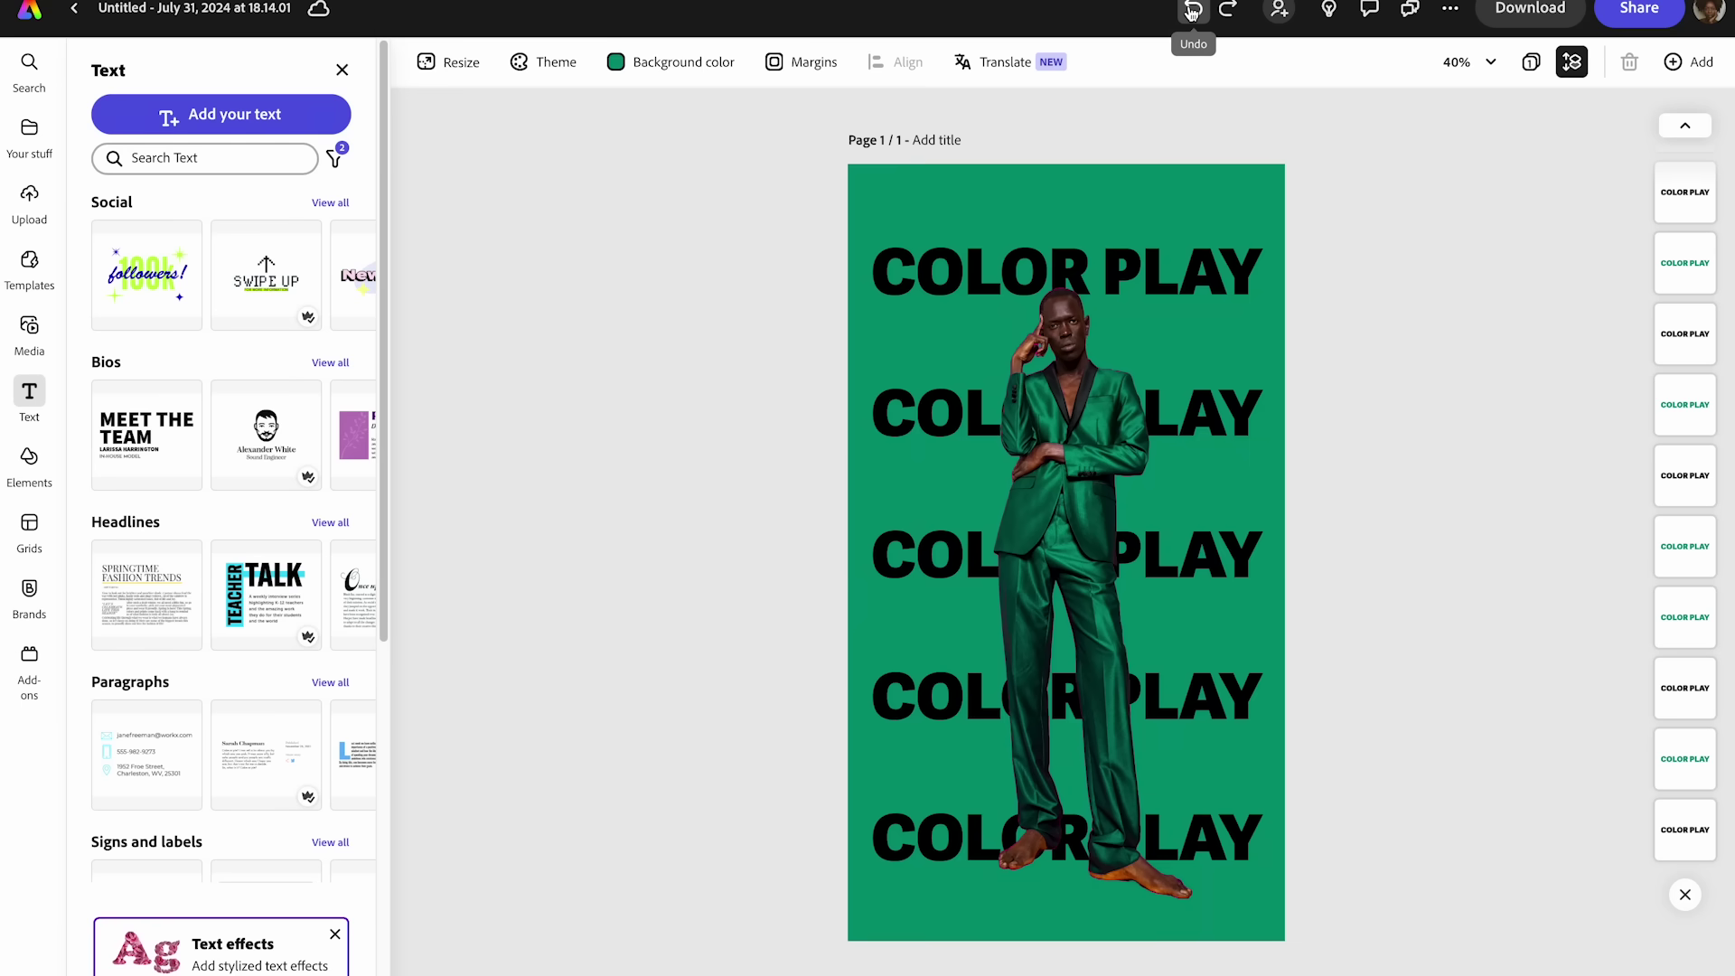
pyautogui.click(1193, 11)
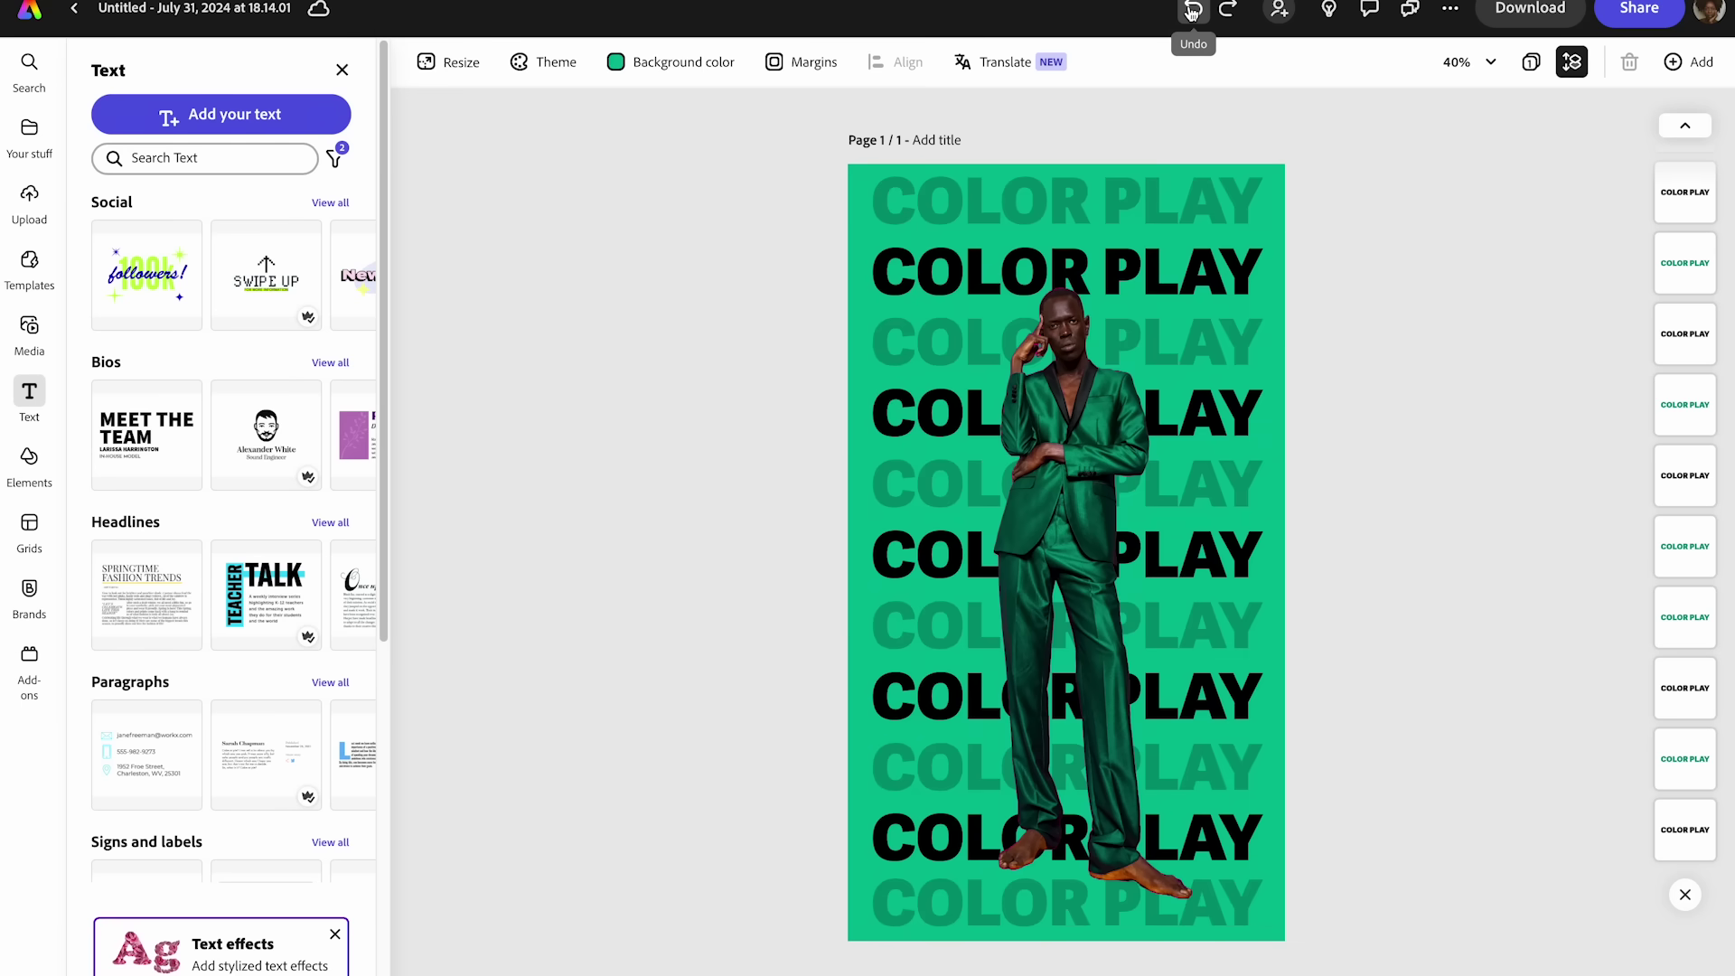
pyautogui.click(1193, 10)
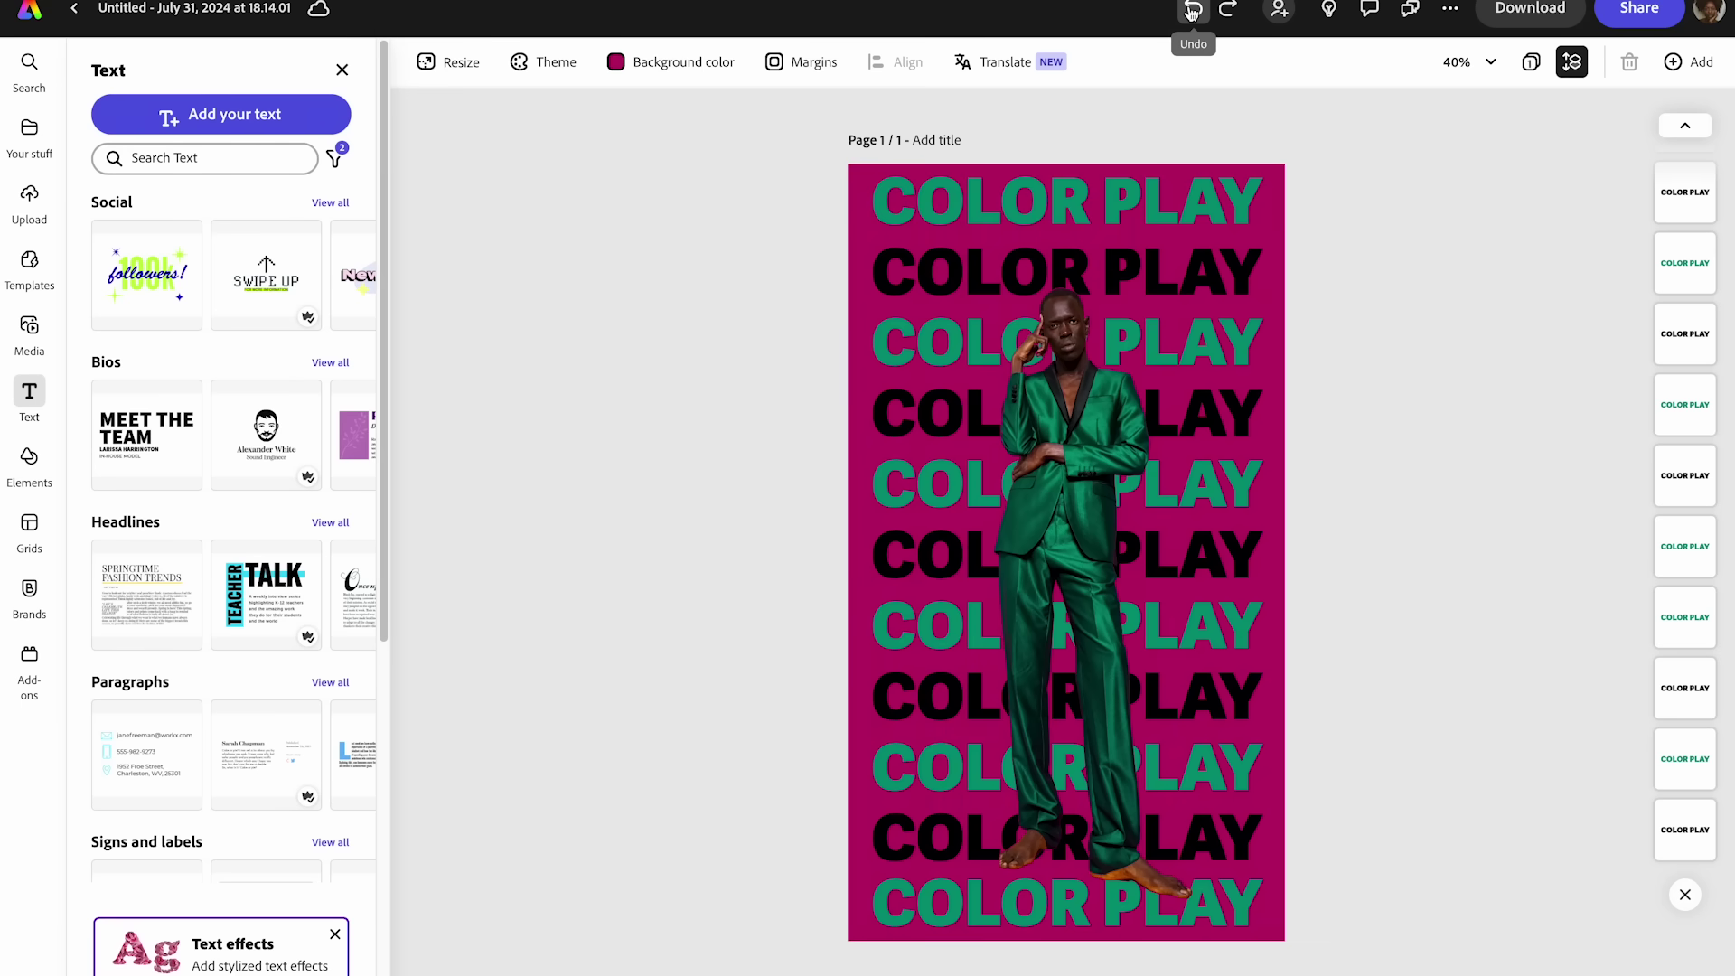
pyautogui.click(1193, 11)
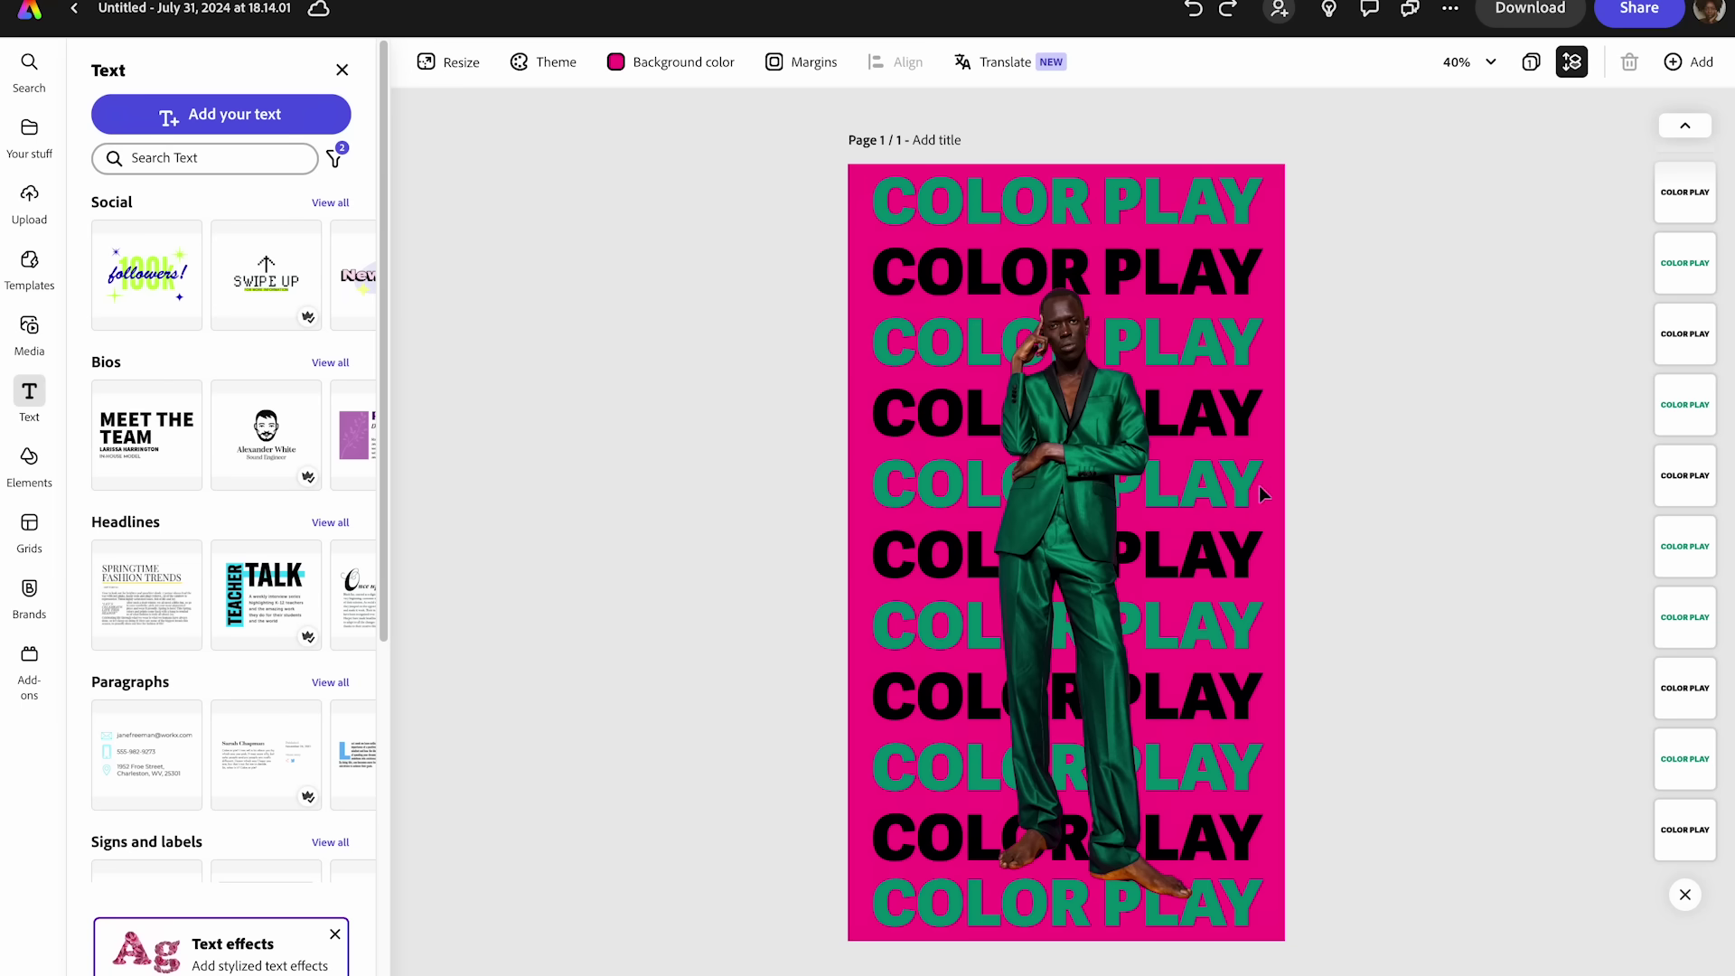
pyautogui.click(1086, 383)
pyautogui.moveTo(1190, 289); pyautogui.dragTo(1134, 400)
pyautogui.moveTo(1050, 553); pyautogui.dragTo(1061, 520)
pyautogui.hotkey('ctrl', 'z')
pyautogui.hotkey('ctrl', 'z')
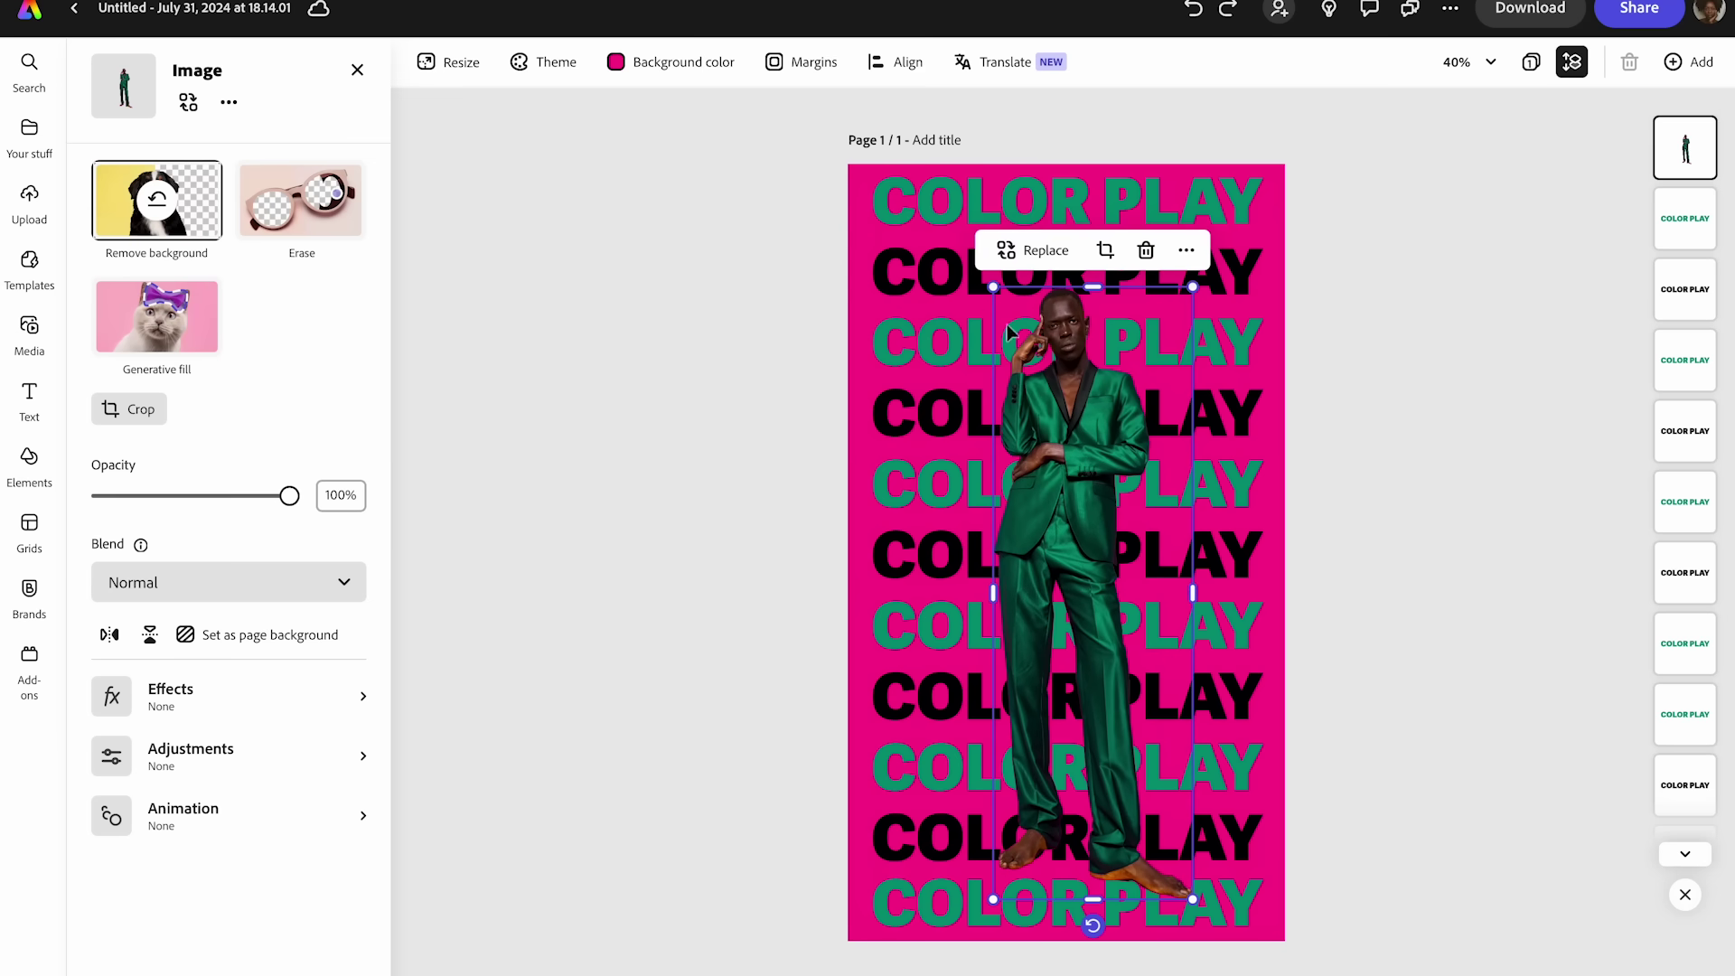
pyautogui.moveTo(993, 287); pyautogui.dragTo(953, 163)
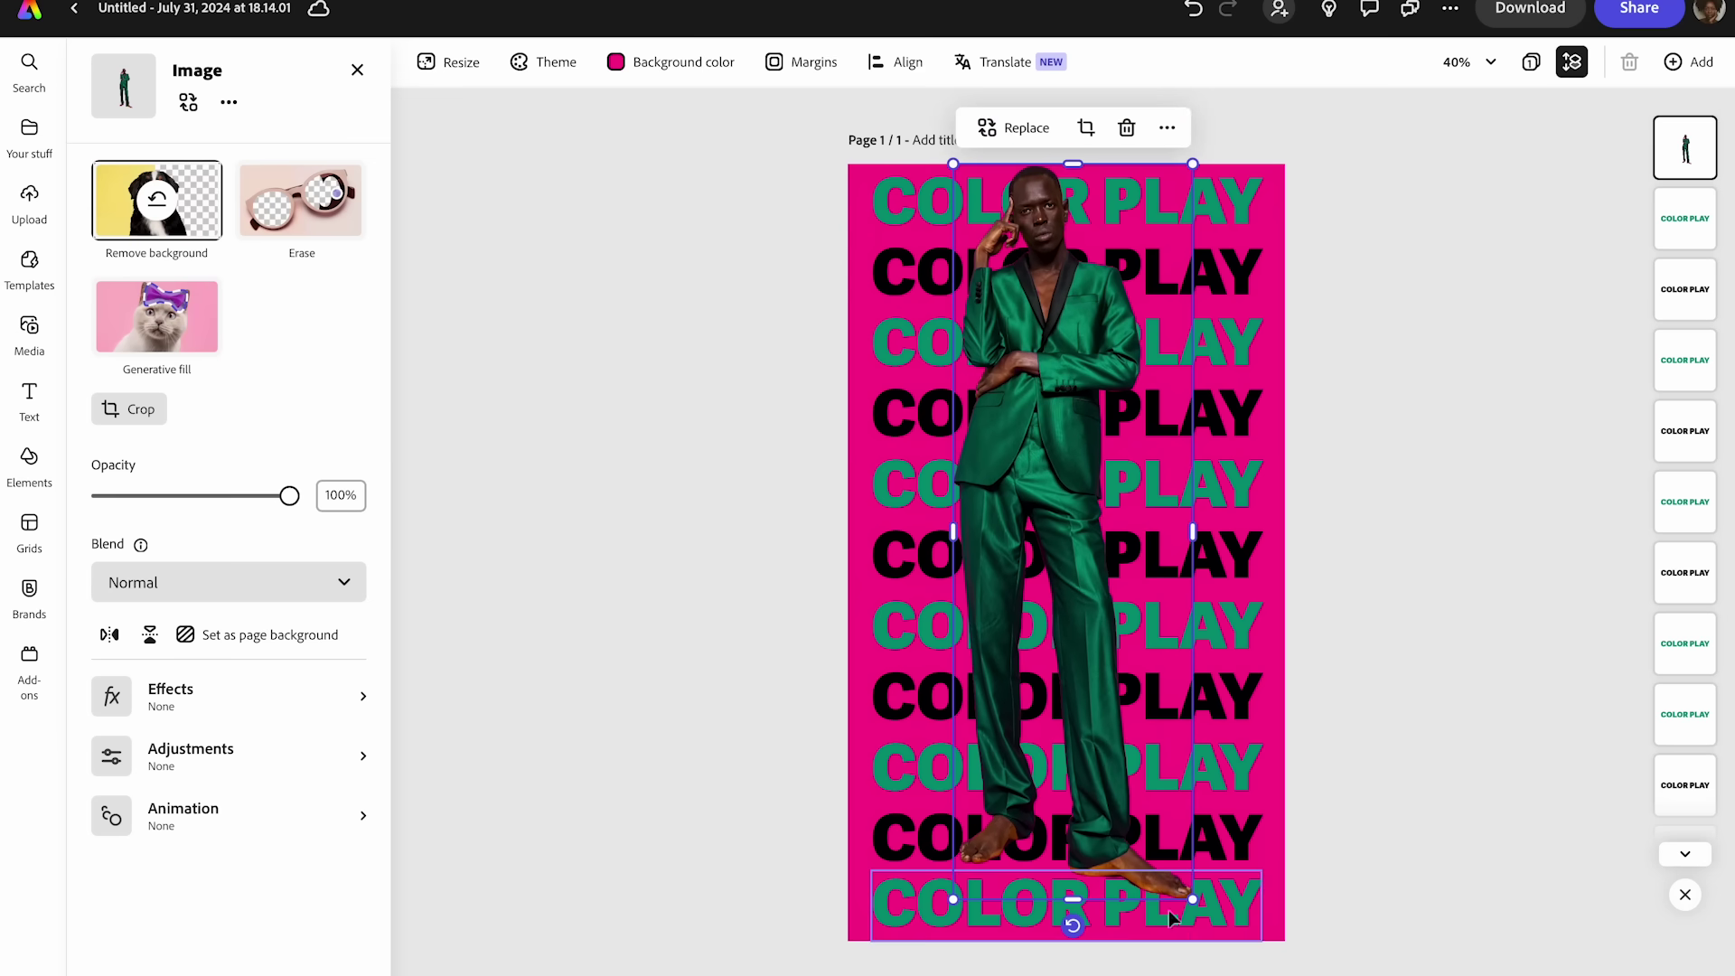
pyautogui.click(1371, 684)
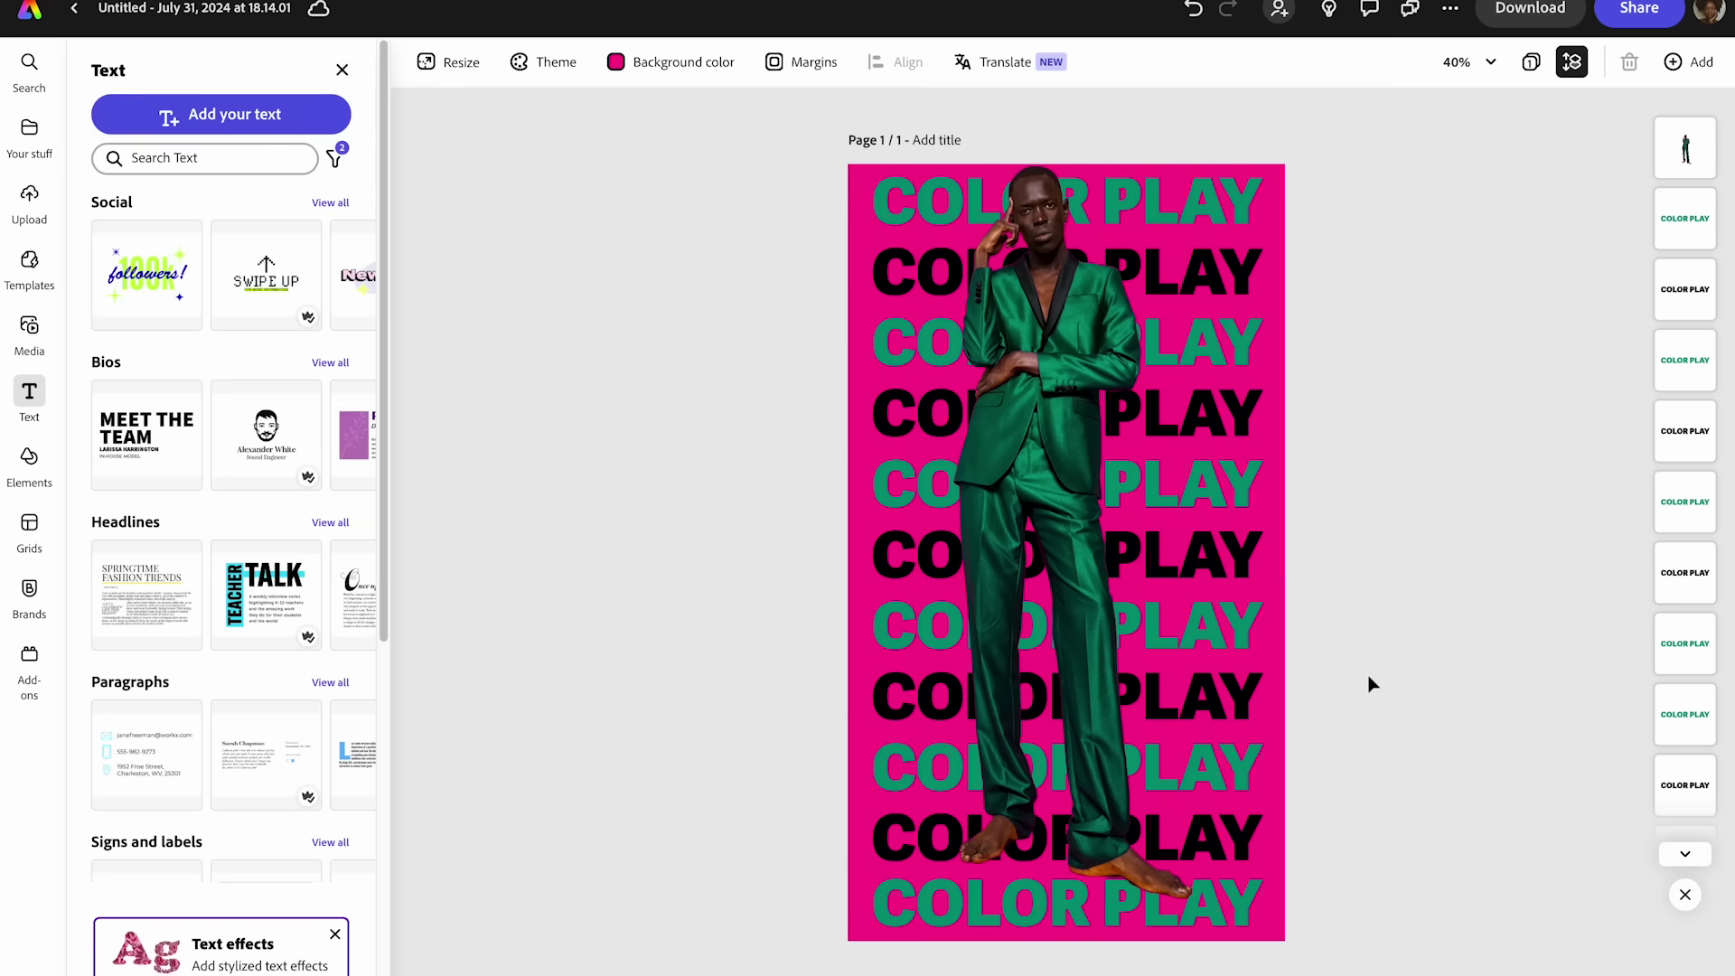
pyautogui.hotkey('ctrl', 'z')
pyautogui.hotkey('ctrl', 'z')
pyautogui.hotkey('ctrl', 'z')
pyautogui.hotkey('ctrl', 'shift', 'z')
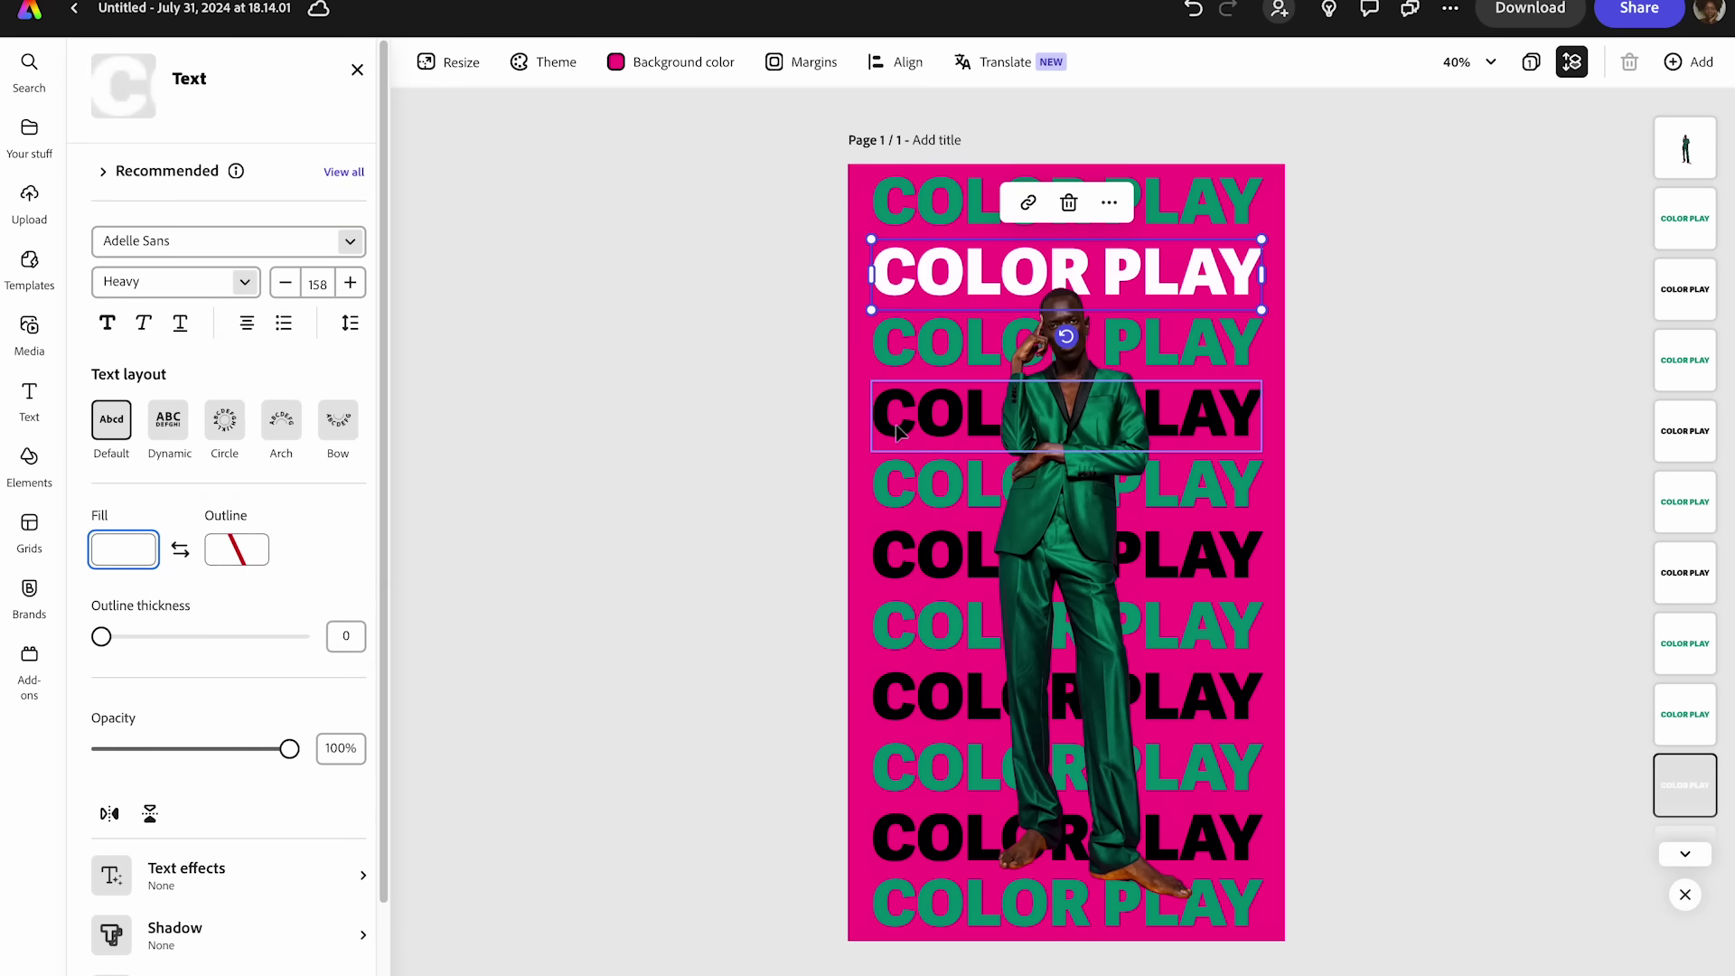
# - Turn the fourth and sixth COLOR PLAY rows white (#FFFFFF)
pyautogui.click(878, 424)
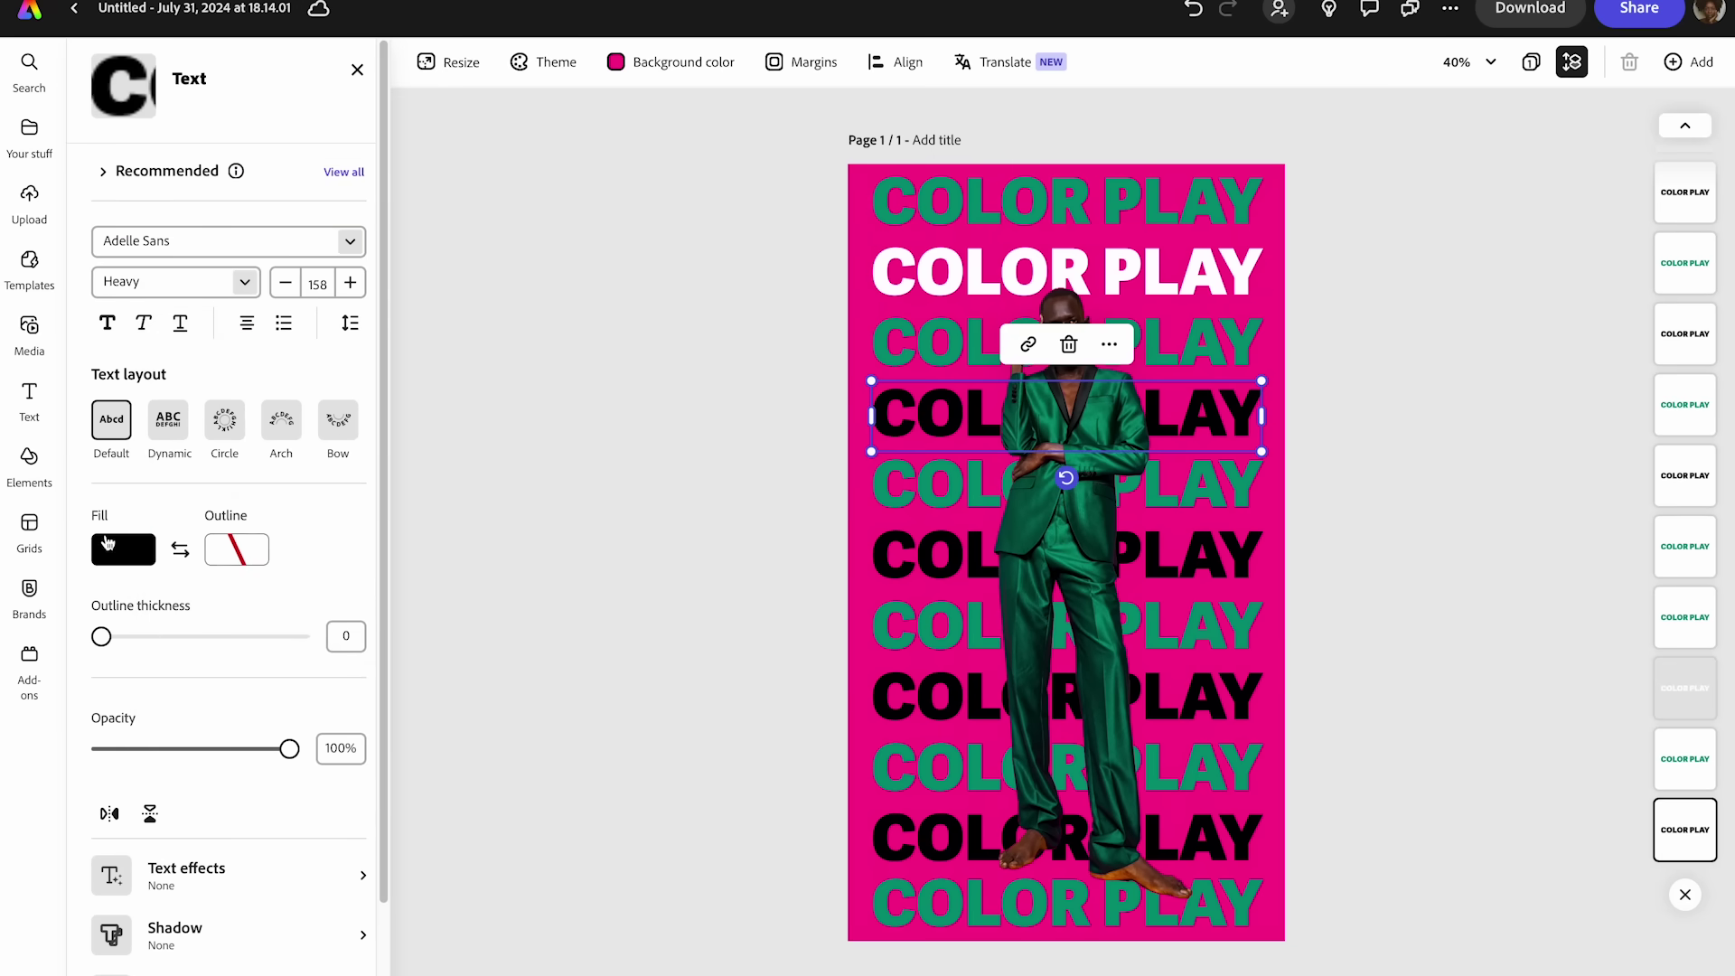
pyautogui.click(107, 543)
pyautogui.moveTo(265, 512); pyautogui.dragTo(146, 480)
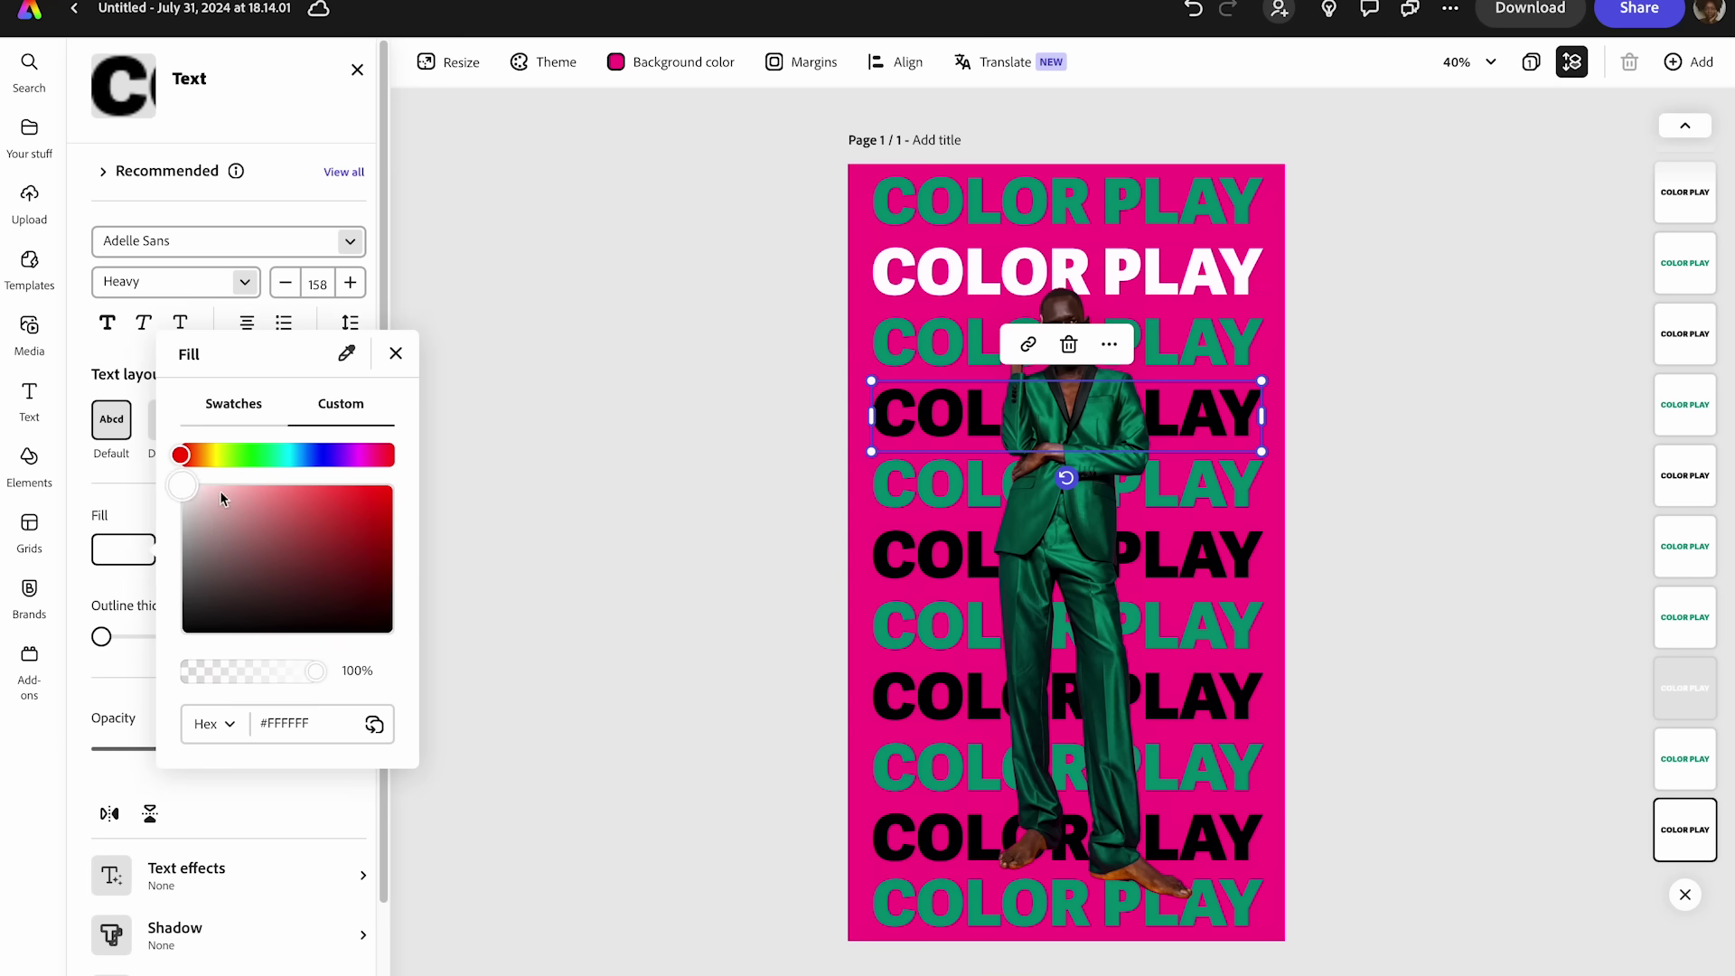
pyautogui.click(899, 580)
pyautogui.click(899, 580)
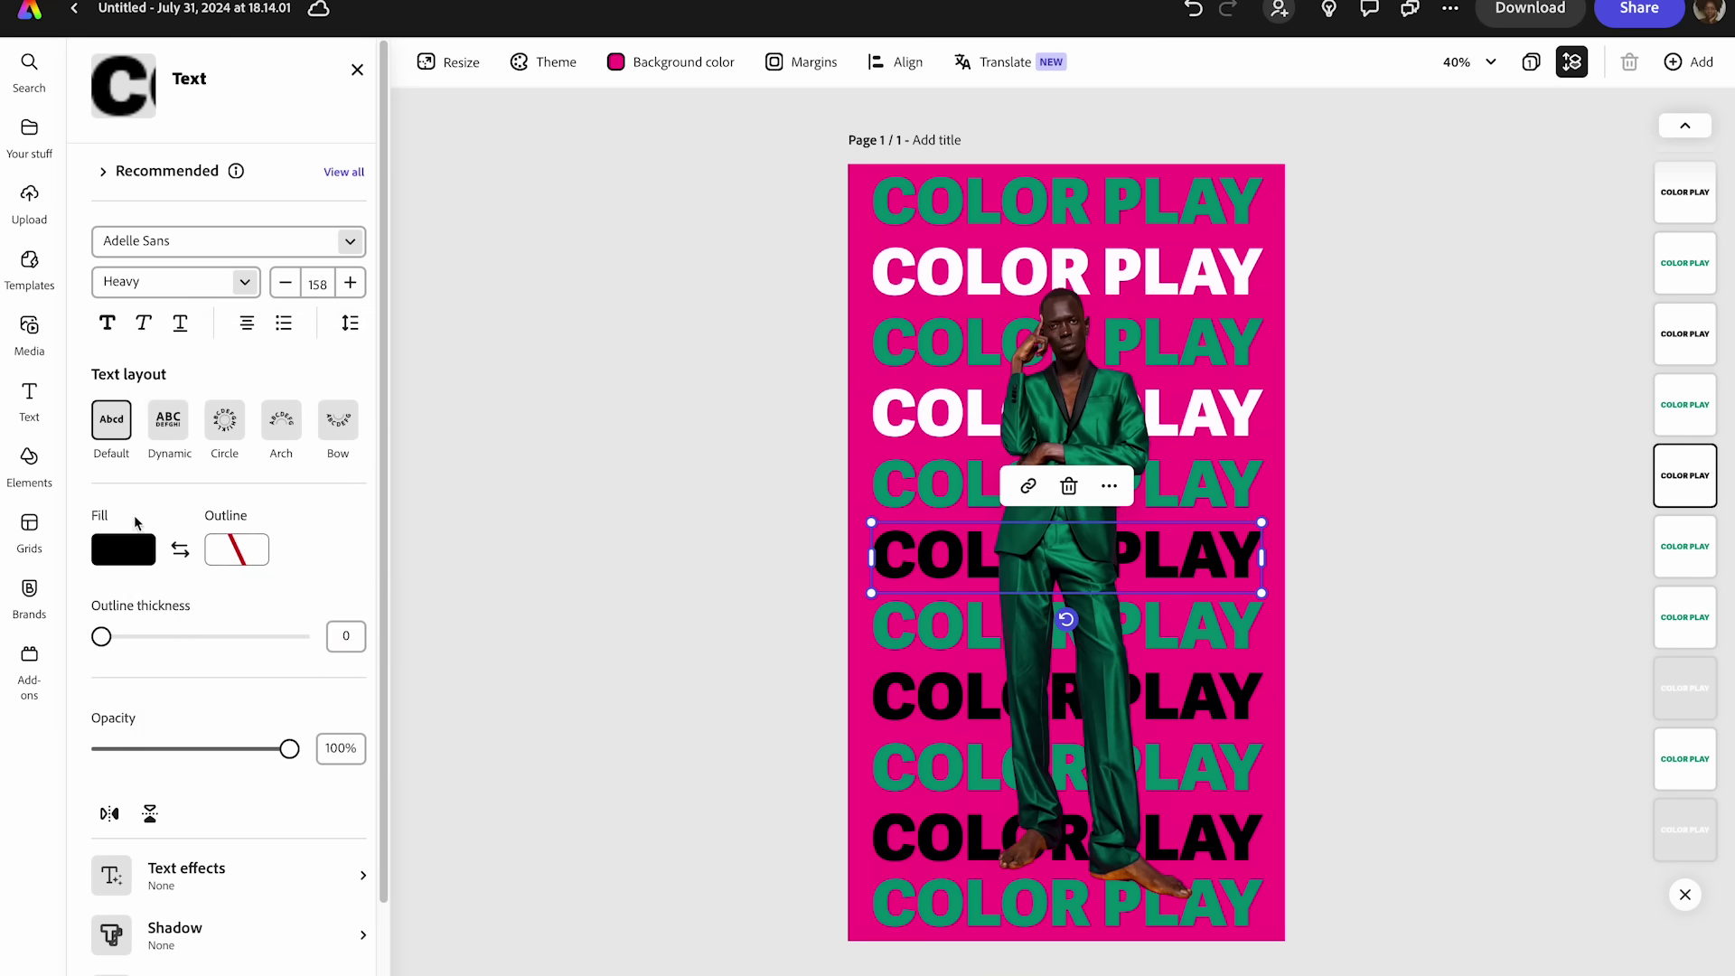
pyautogui.click(123, 548)
pyautogui.click(220, 503)
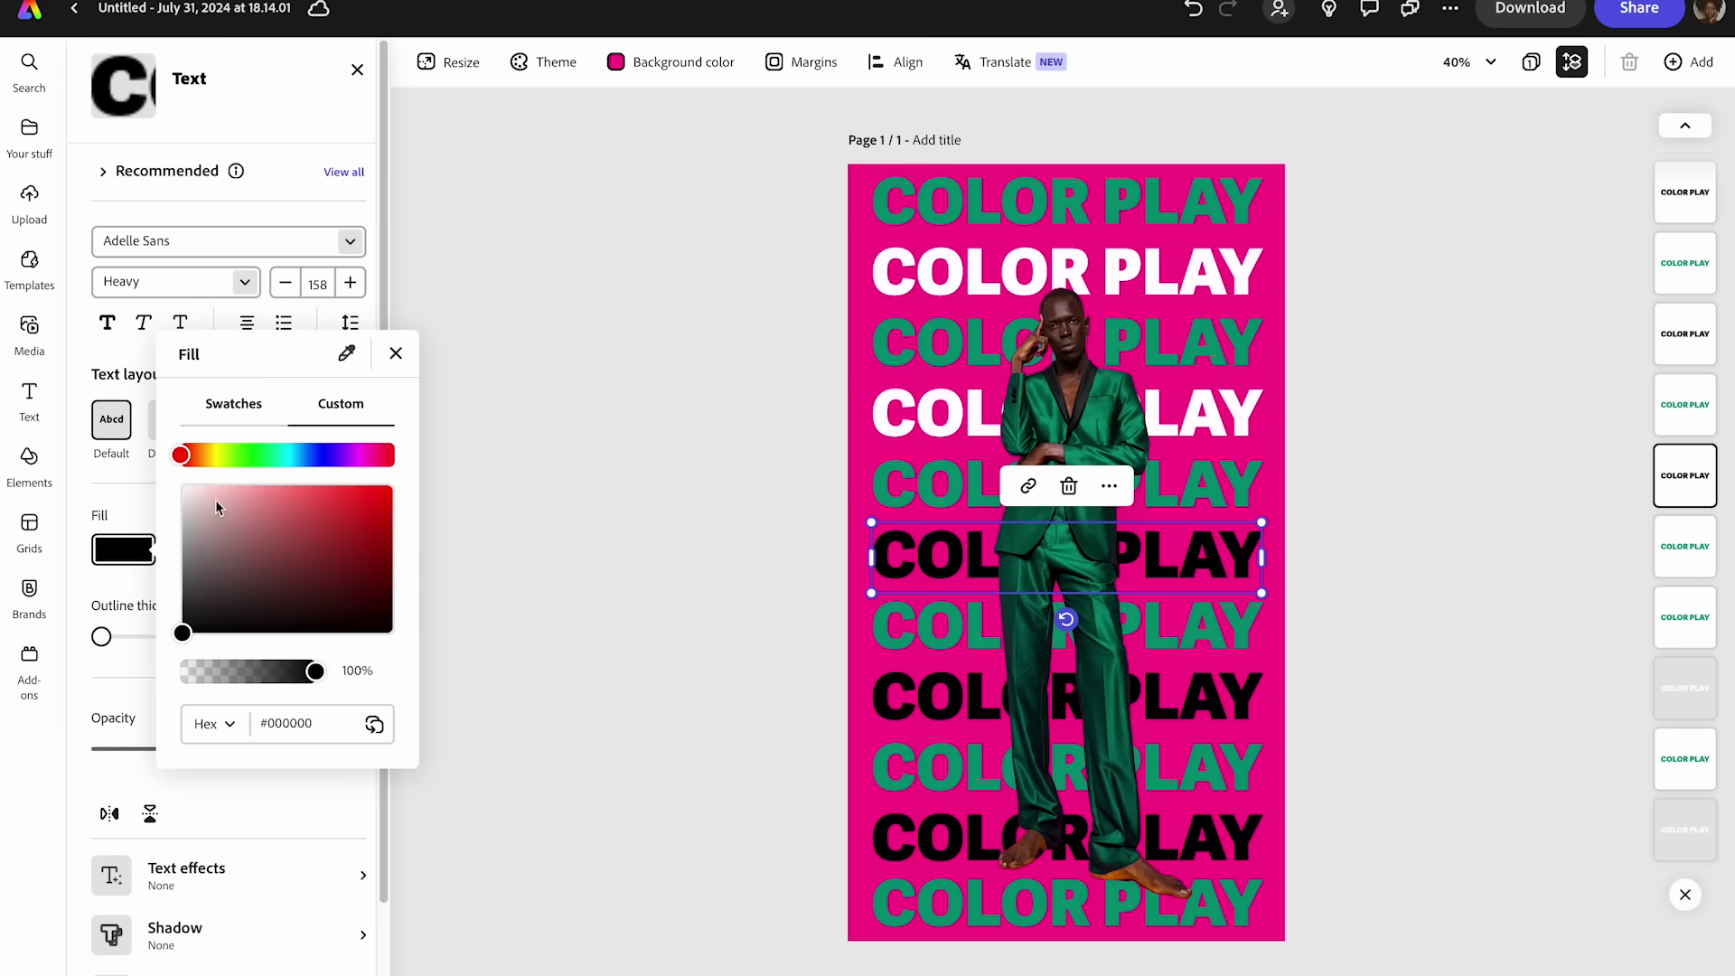
pyautogui.click(914, 708)
# - Turn the last two black rows white and deselect the text
pyautogui.click(915, 709)
pyautogui.click(126, 541)
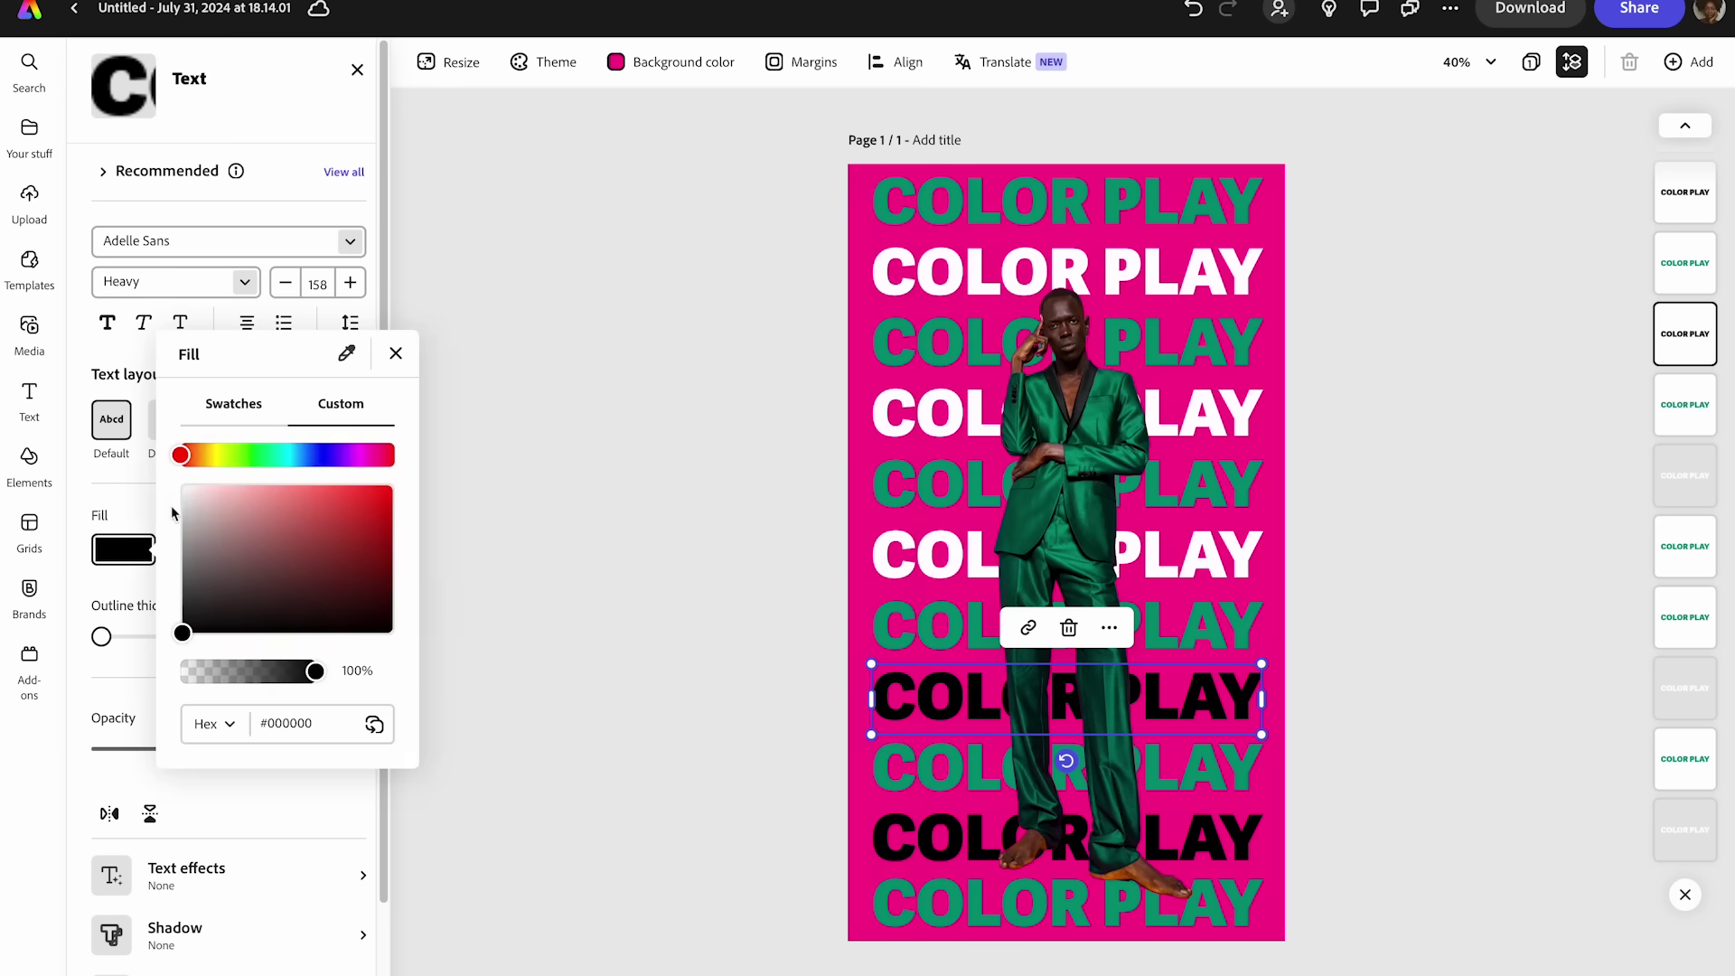
pyautogui.click(184, 488)
pyautogui.click(920, 849)
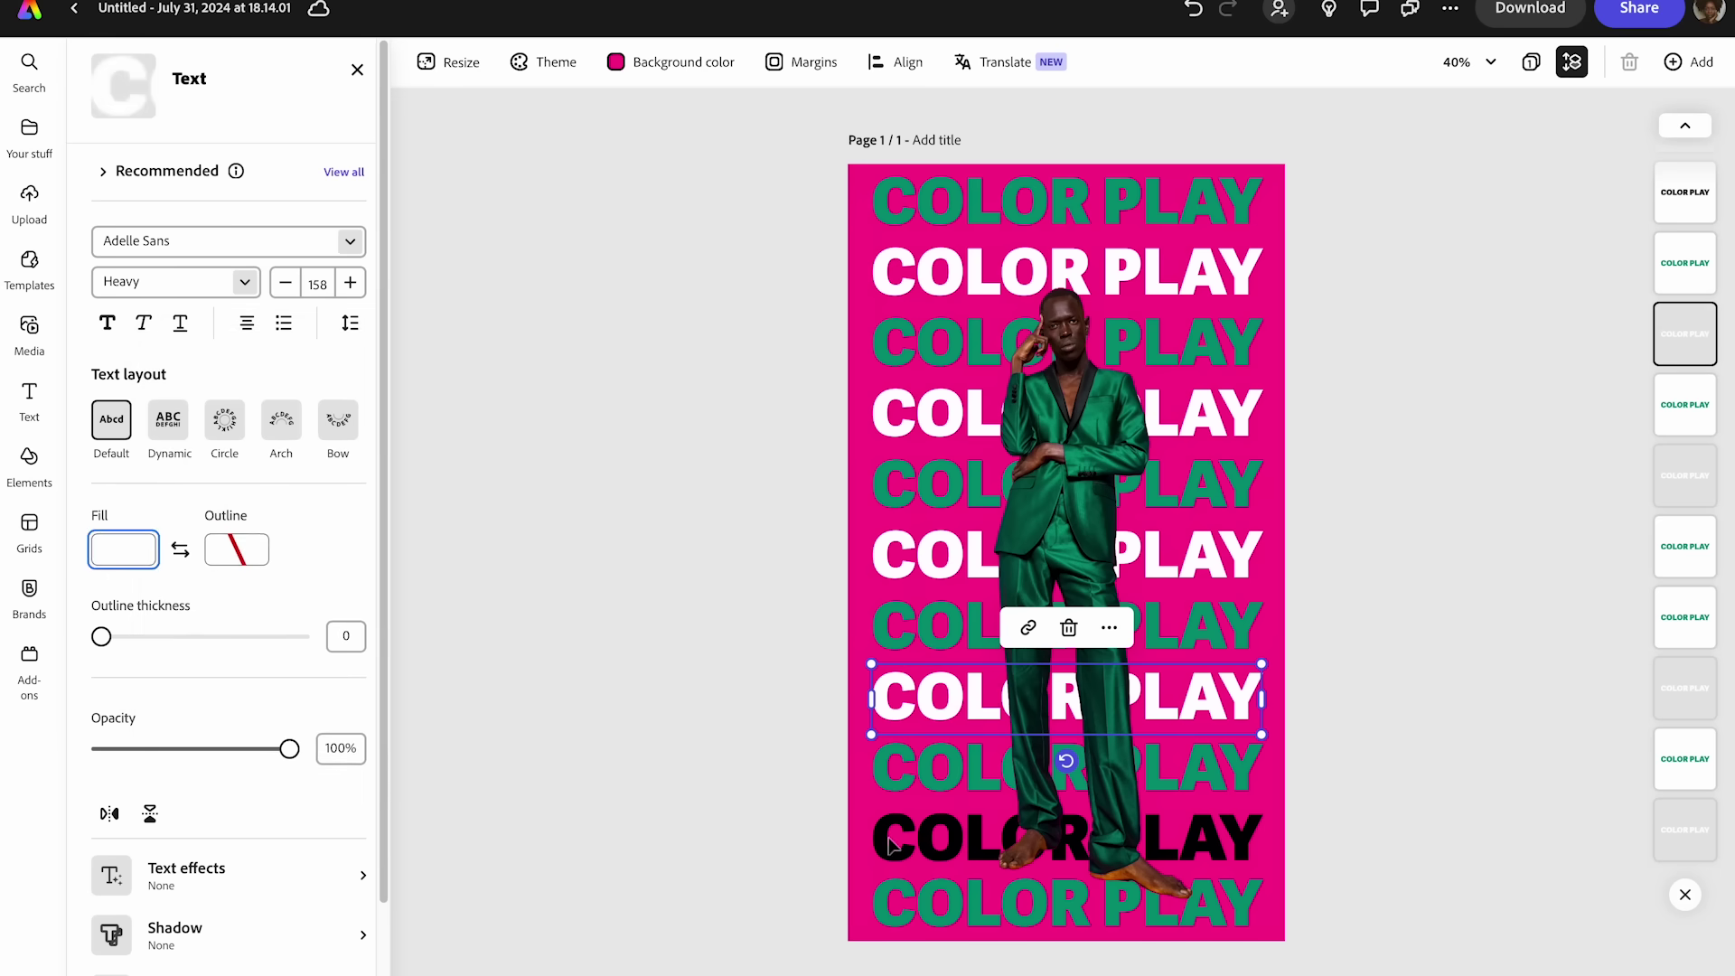
pyautogui.click(895, 846)
pyautogui.click(142, 558)
pyautogui.click(184, 488)
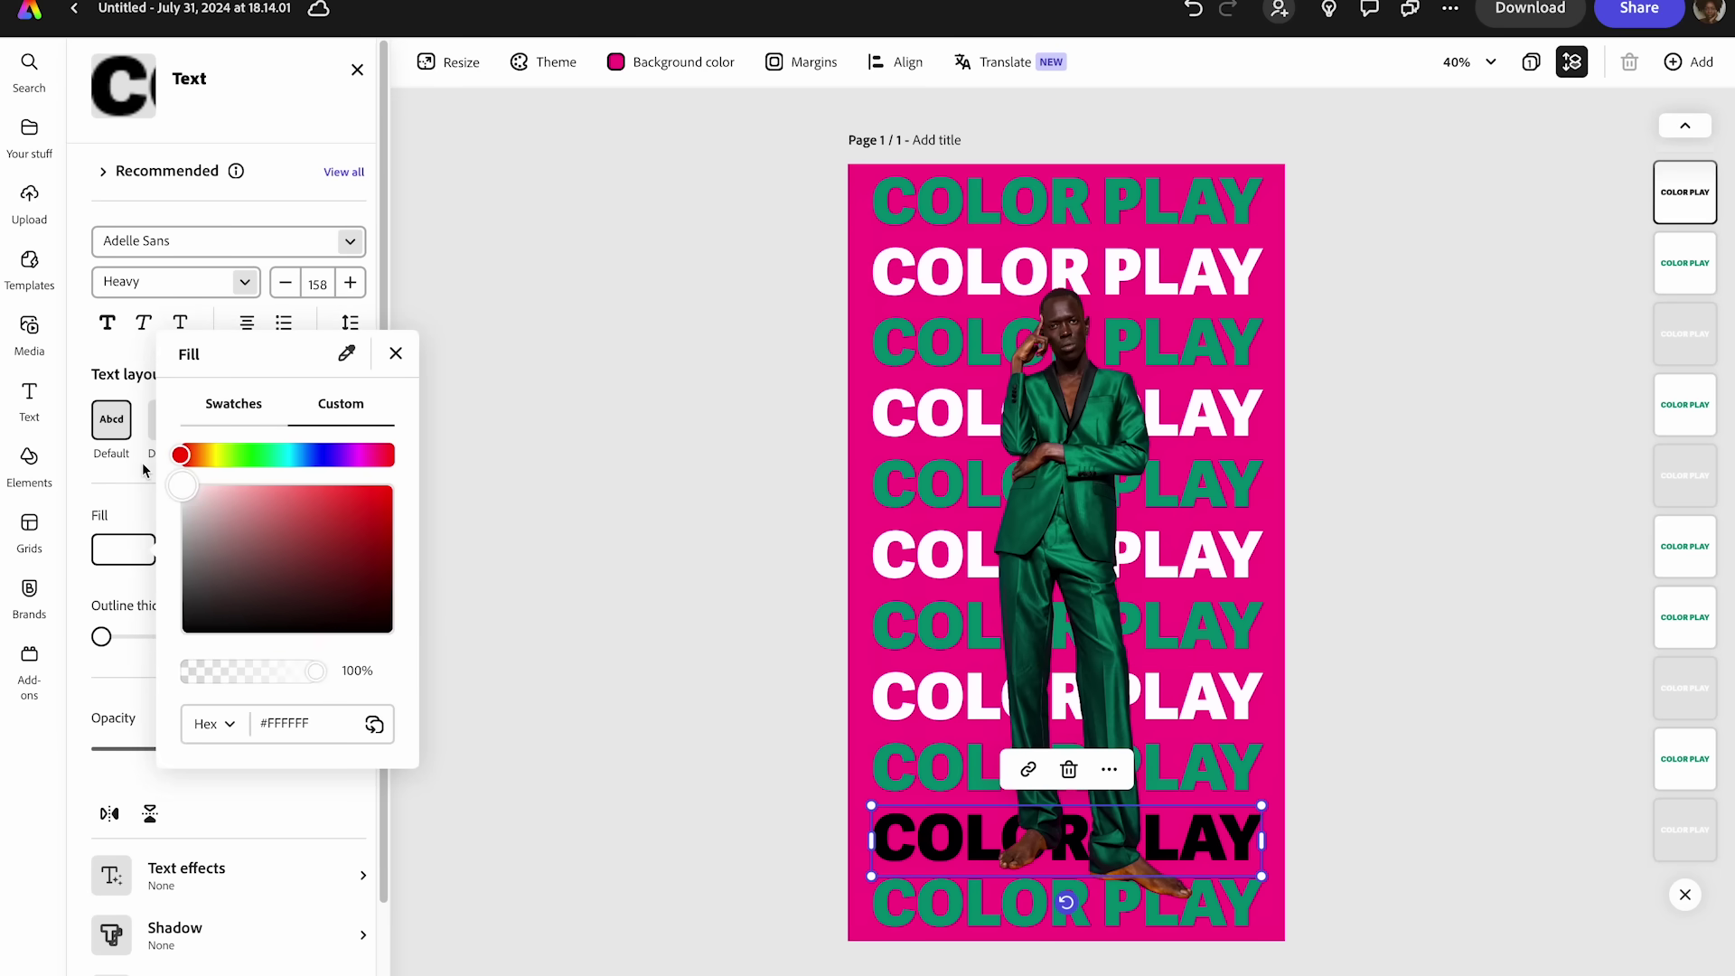
pyautogui.click(620, 511)
pyautogui.click(620, 511)
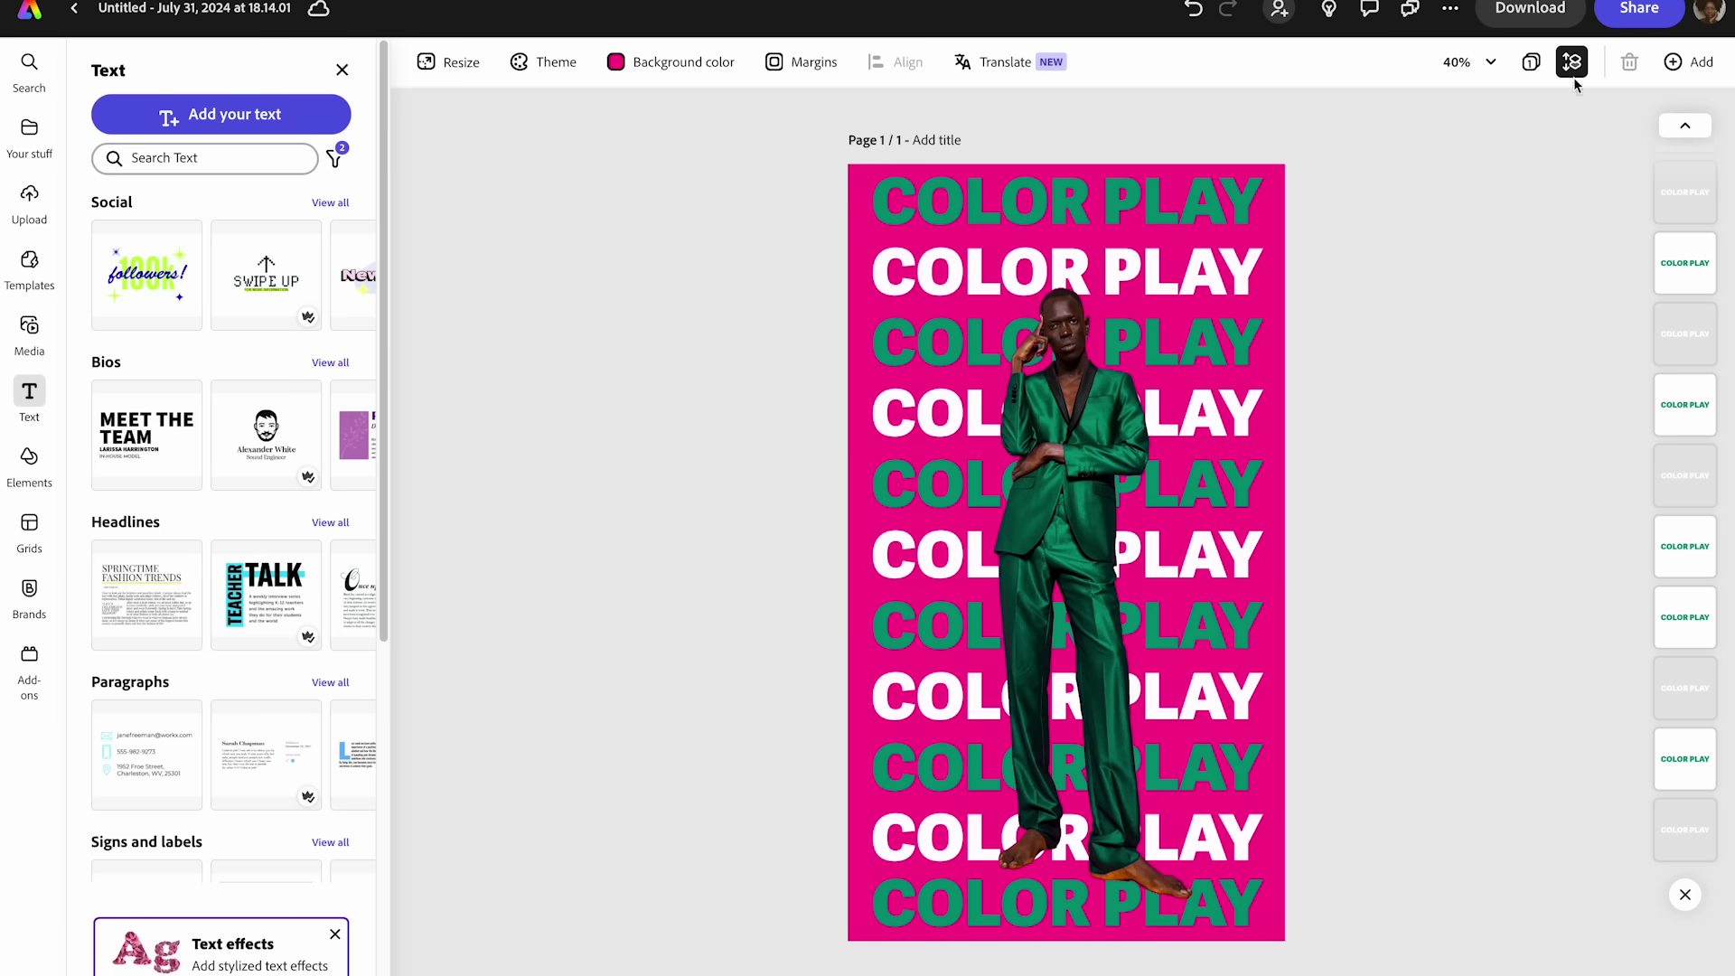
# - Add a blank same-size Page 2 and show the template library
pyautogui.click(1687, 61)
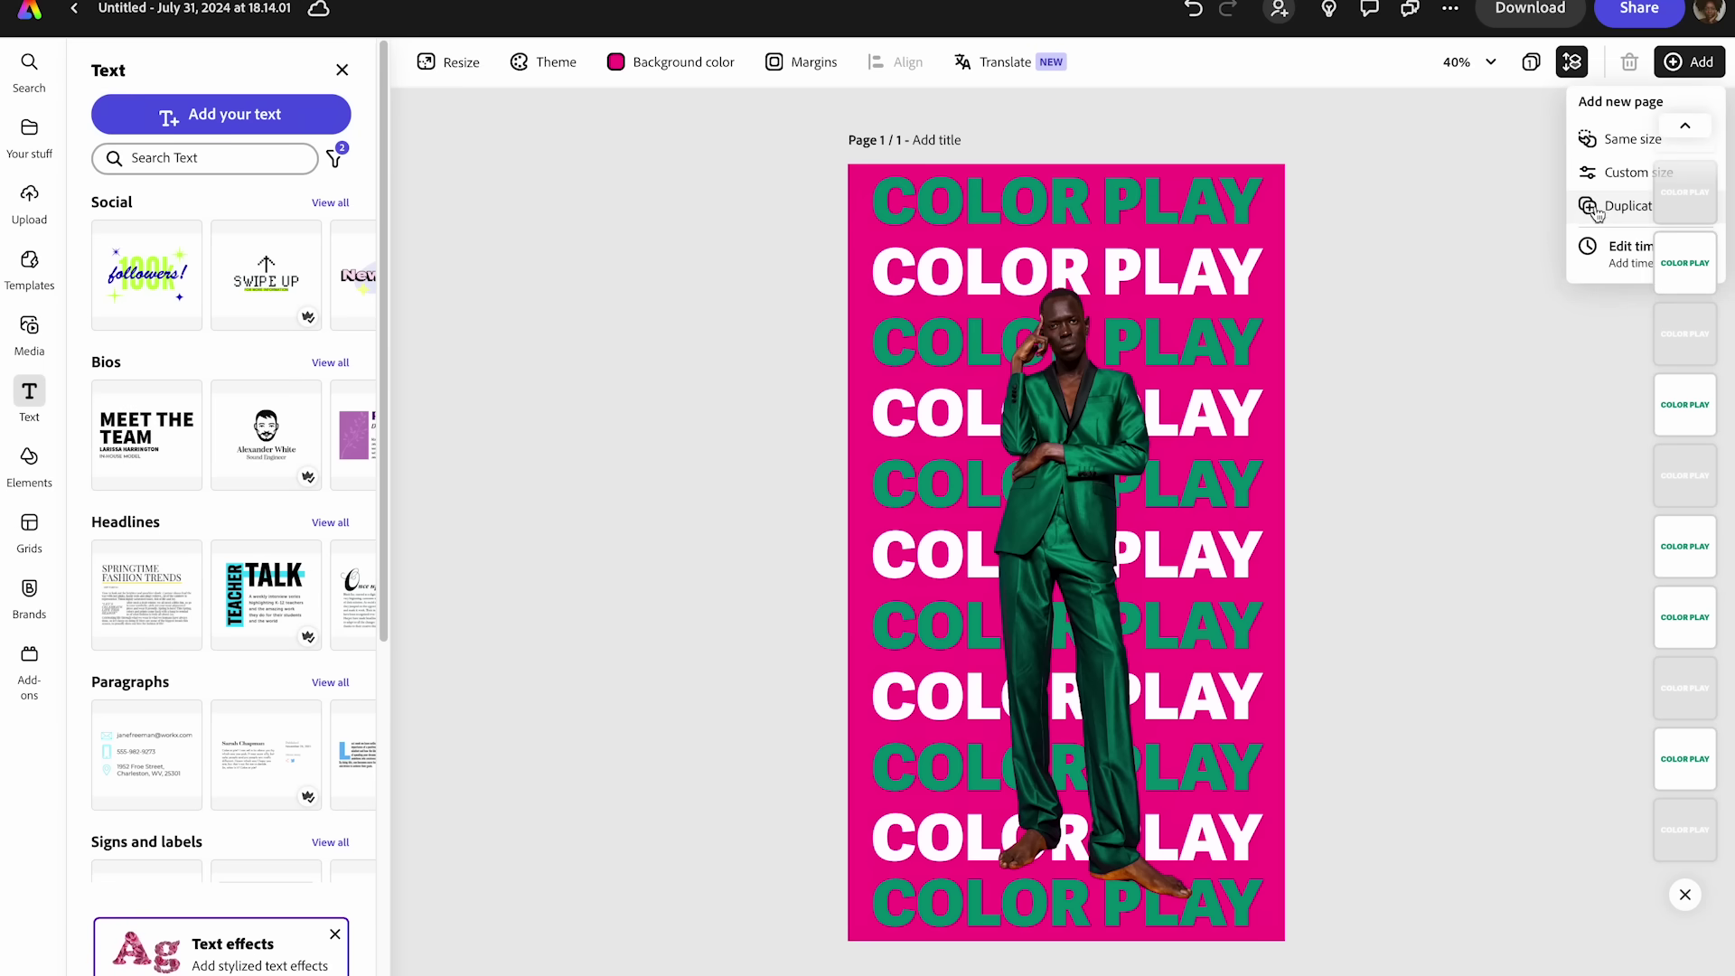
pyautogui.click(1601, 142)
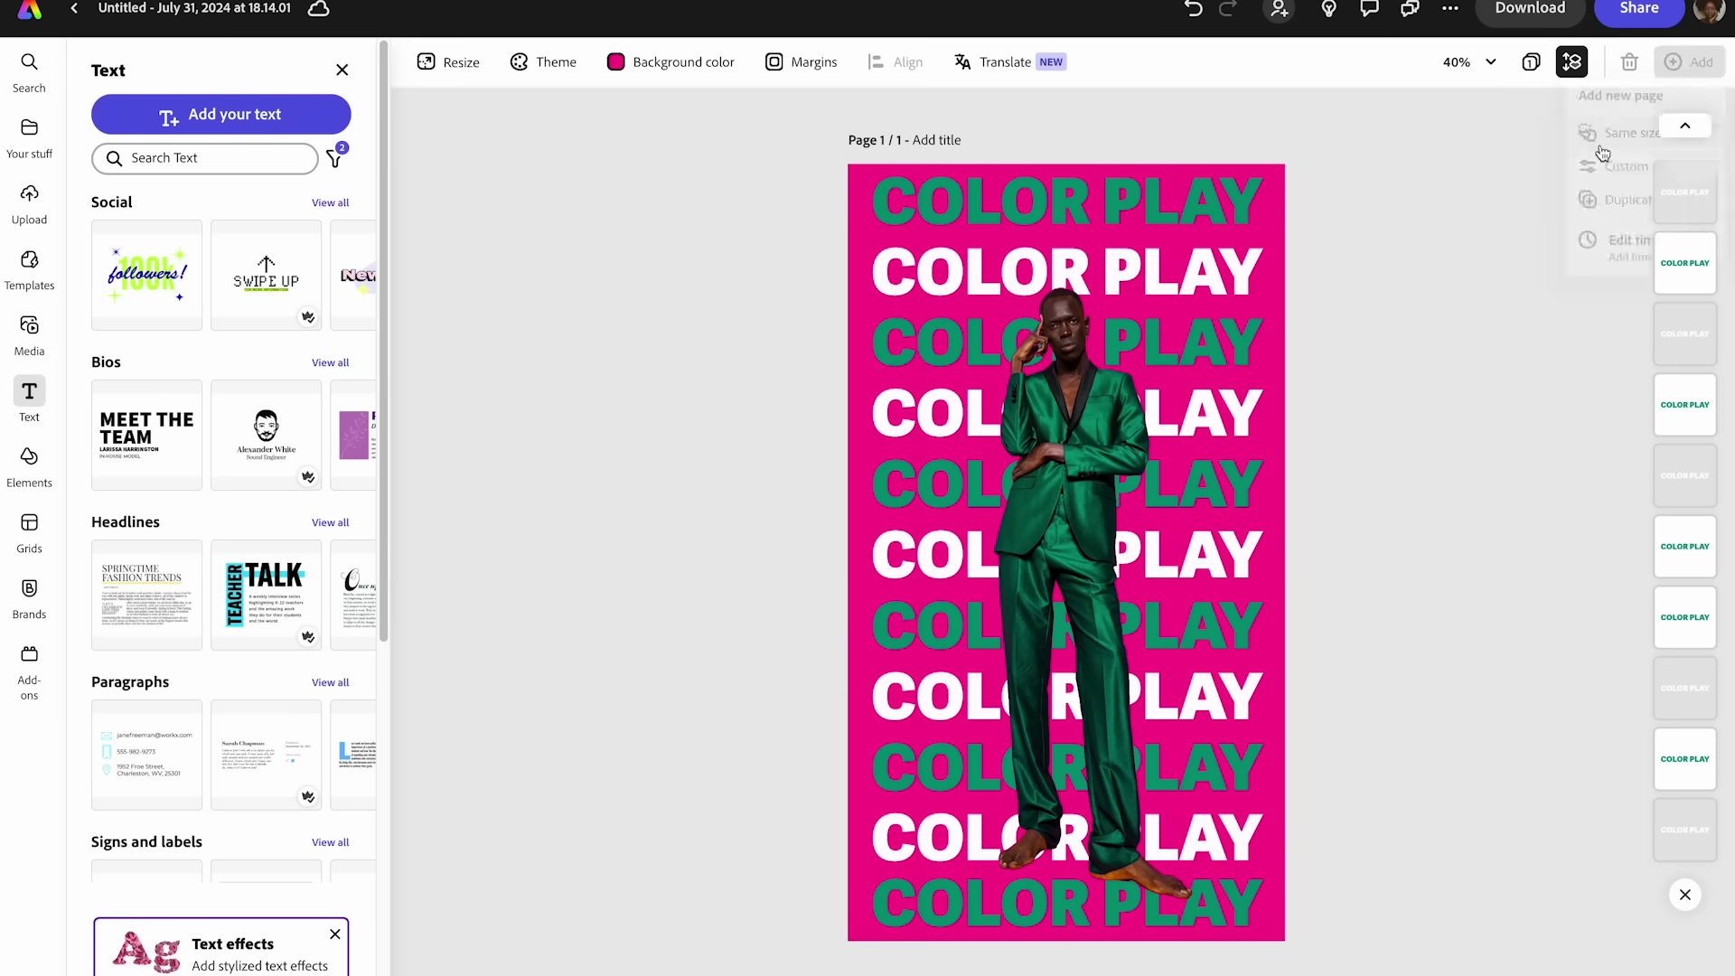
pyautogui.click(29, 262)
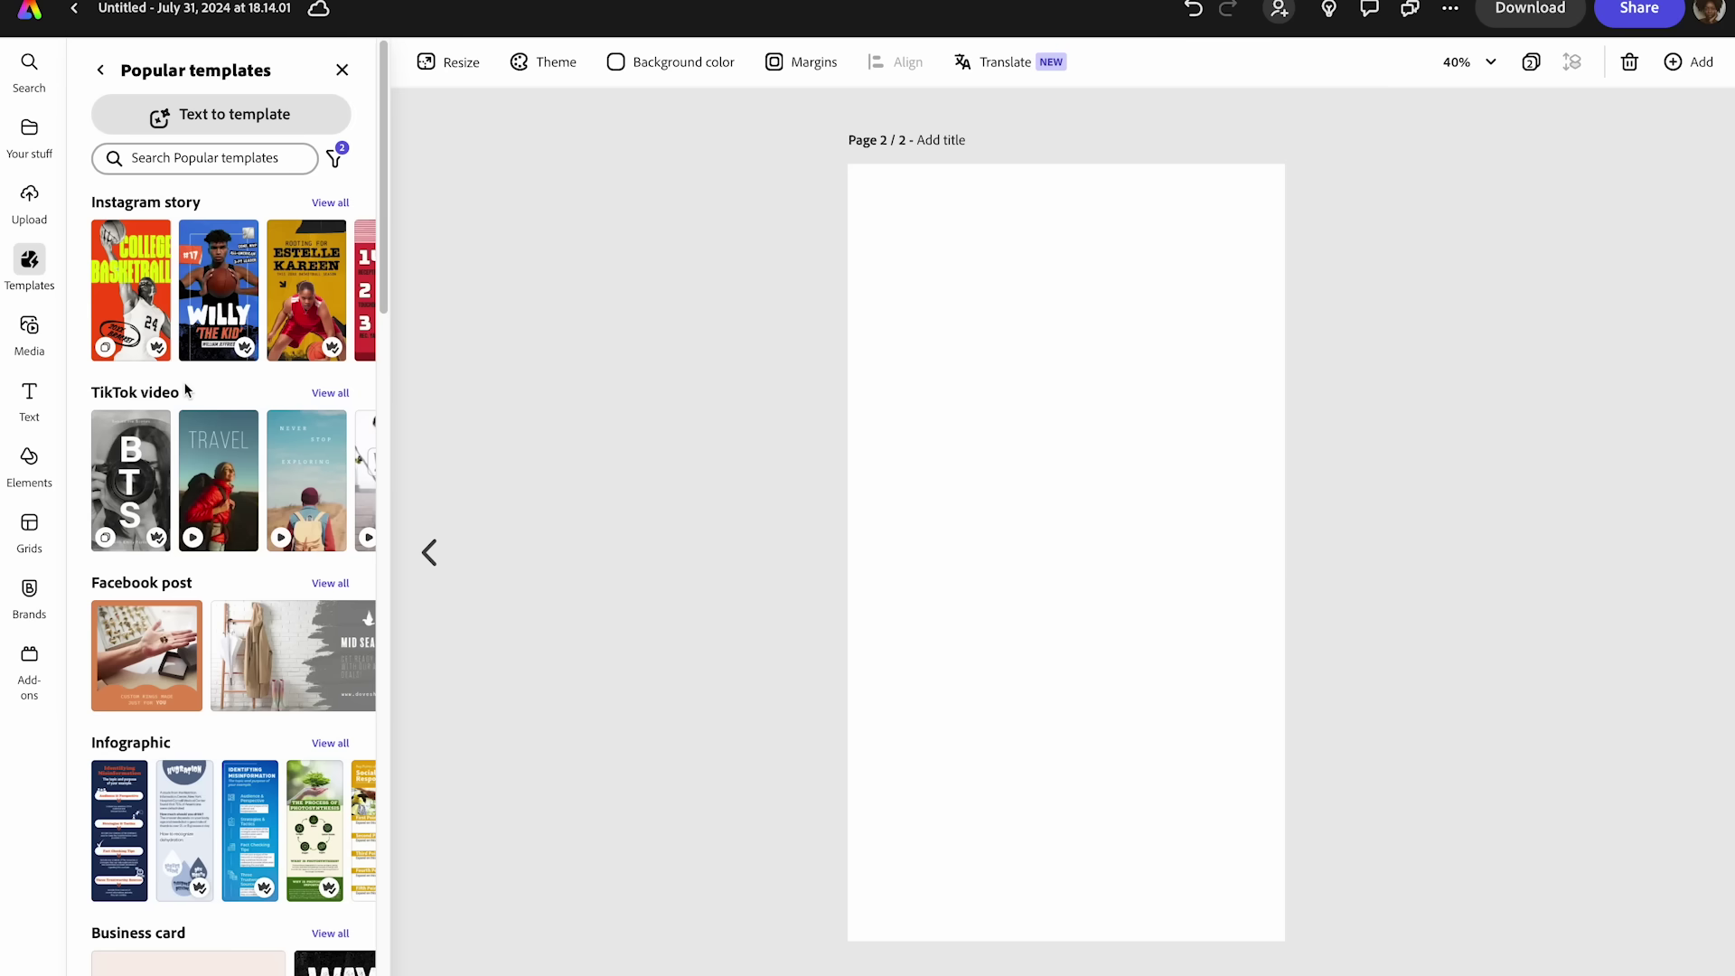
# - Show all Instagram story templates and scroll down the list
pyautogui.click(330, 203)
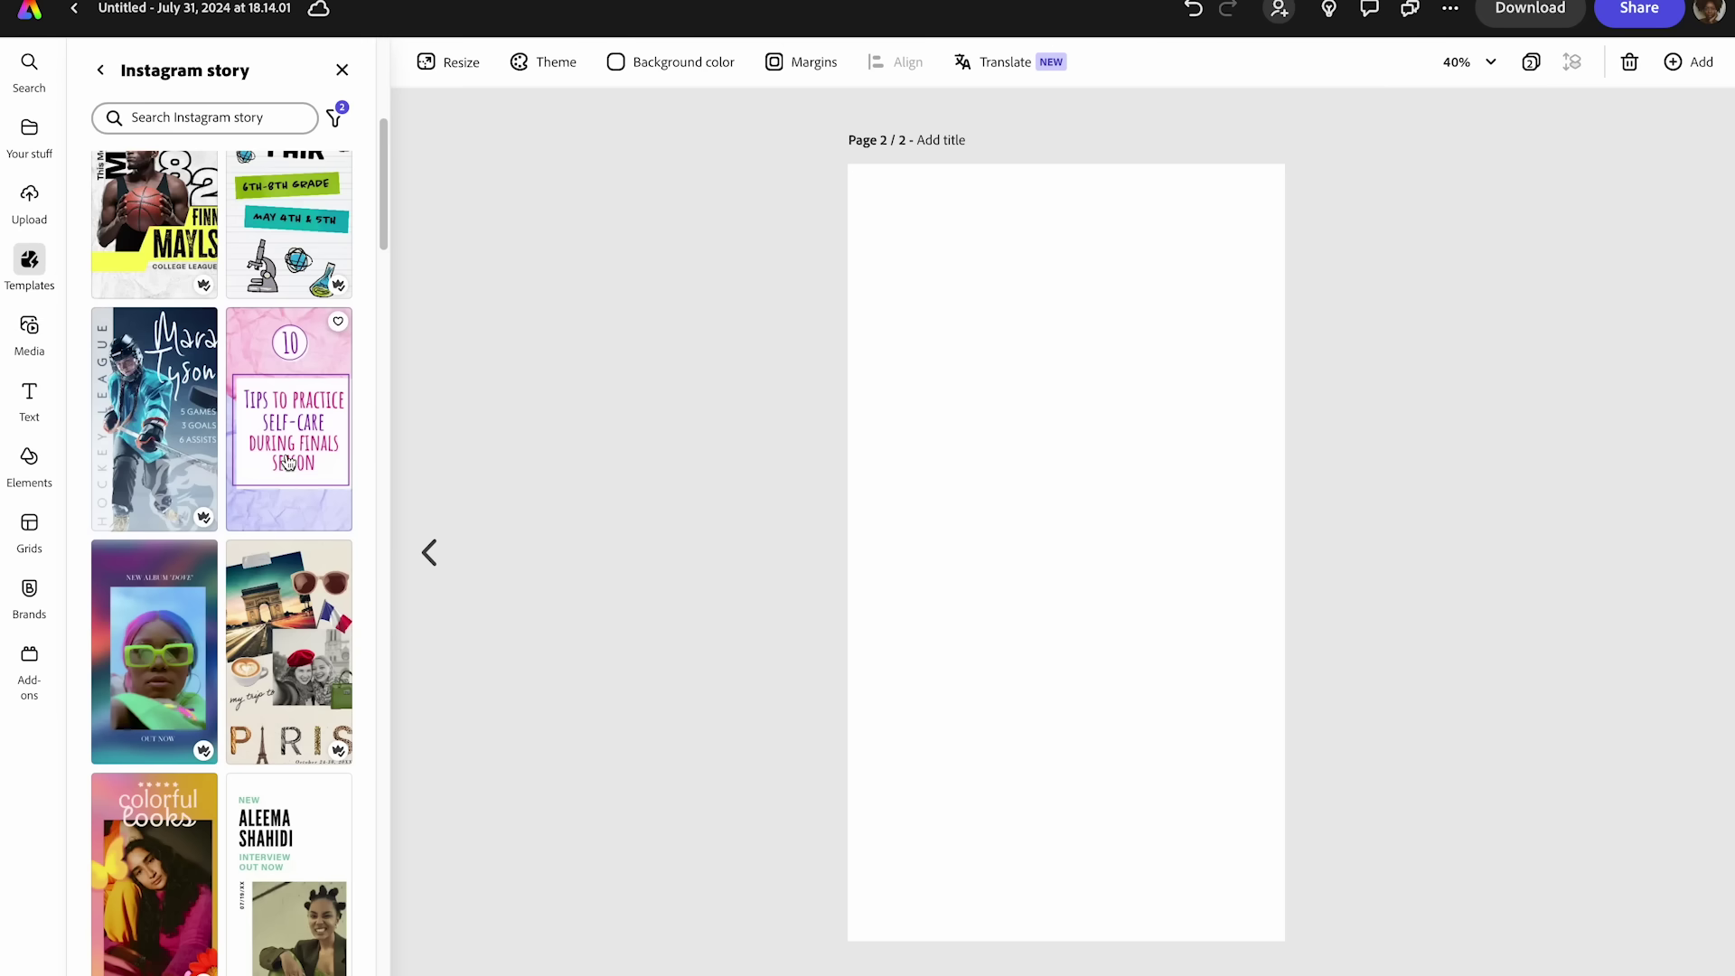
pyautogui.scroll(-3, 287, 462)
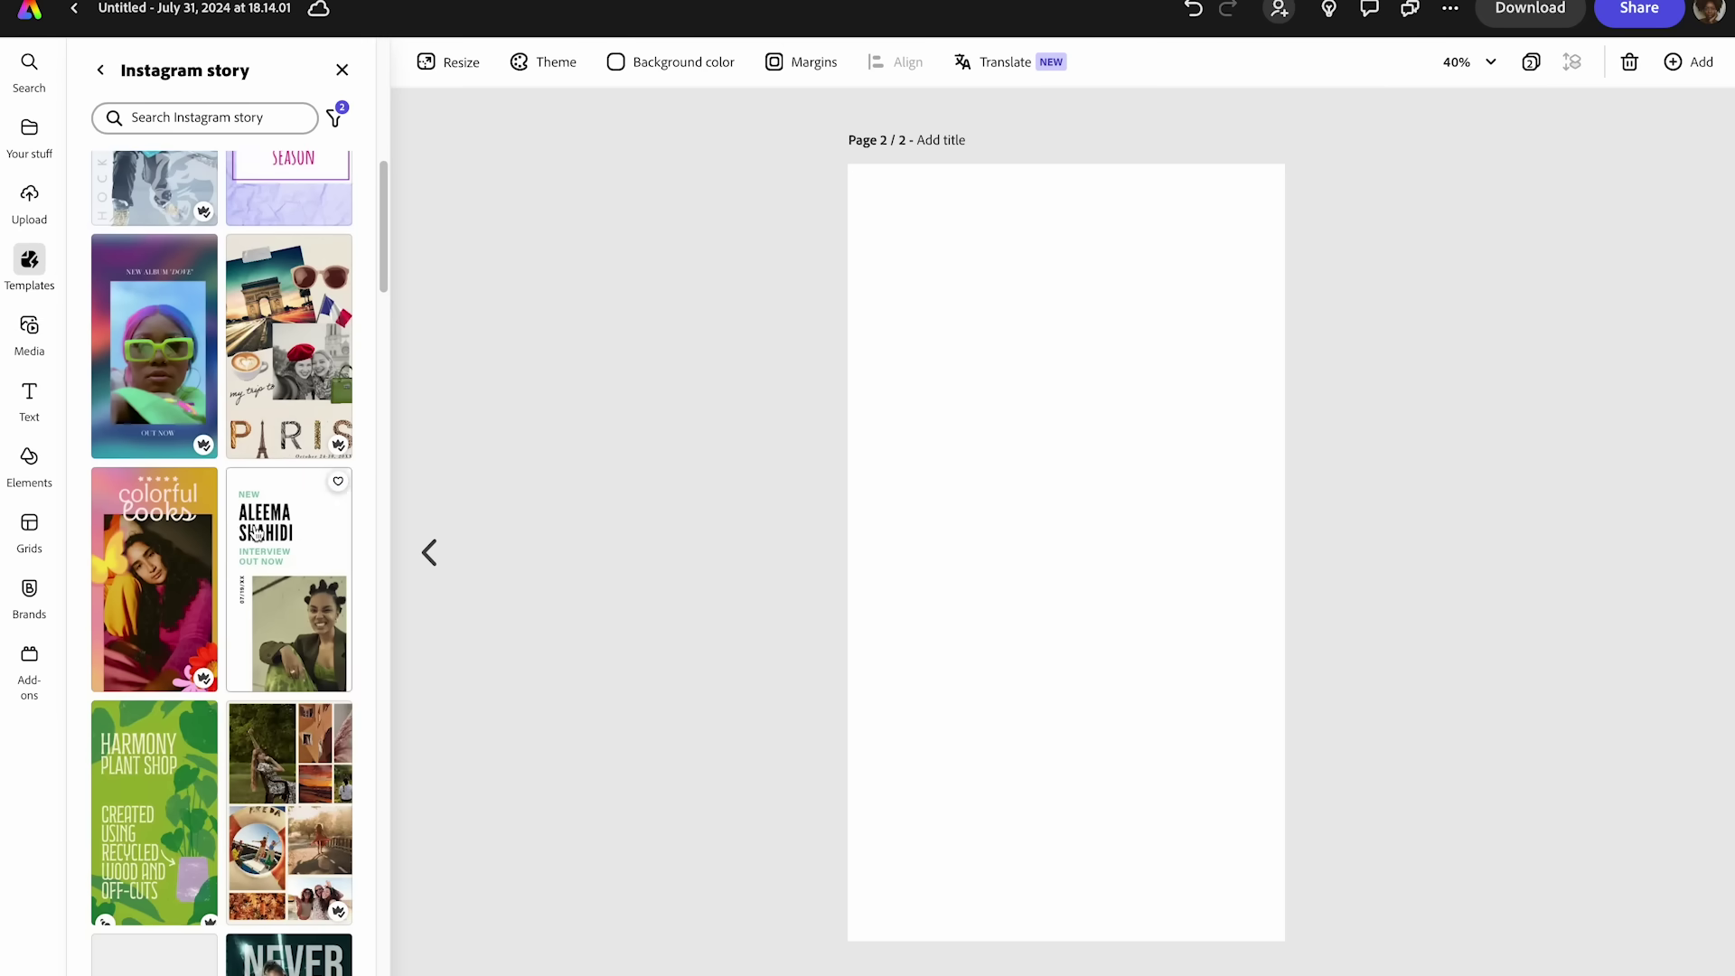
pyautogui.scroll(-3, 259, 533)
pyautogui.scroll(-6, 260, 528)
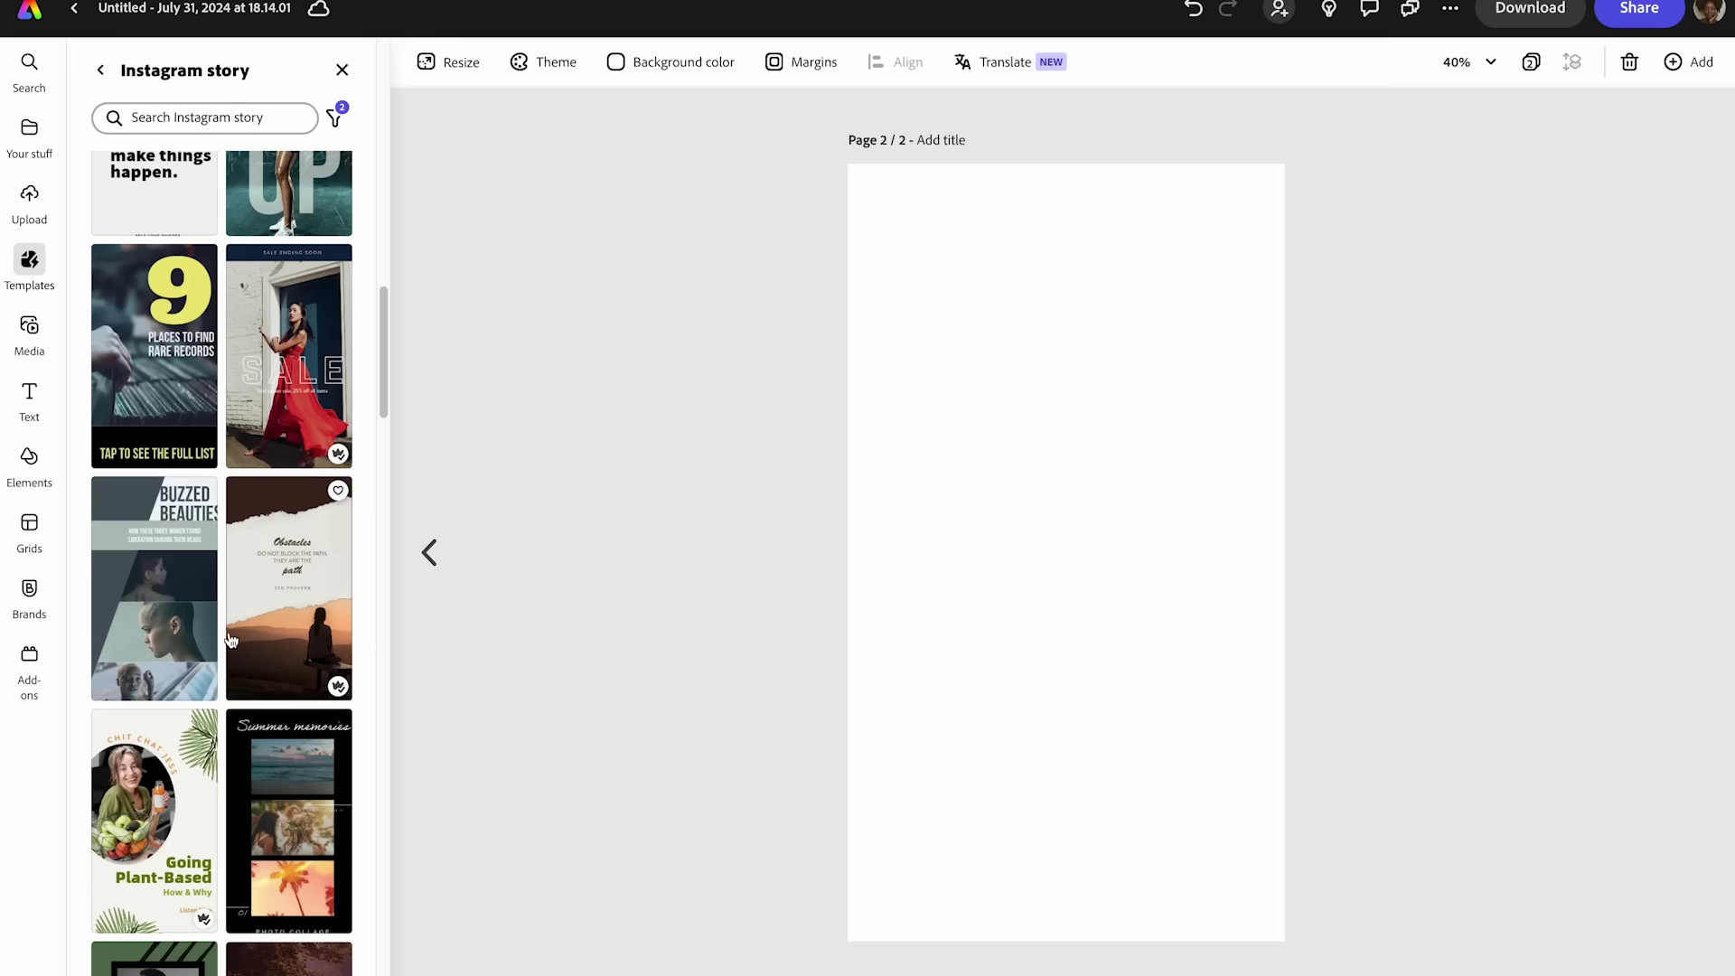
pyautogui.scroll(-7, 233, 637)
pyautogui.scroll(-10, 236, 646)
pyautogui.scroll(-3, 241, 630)
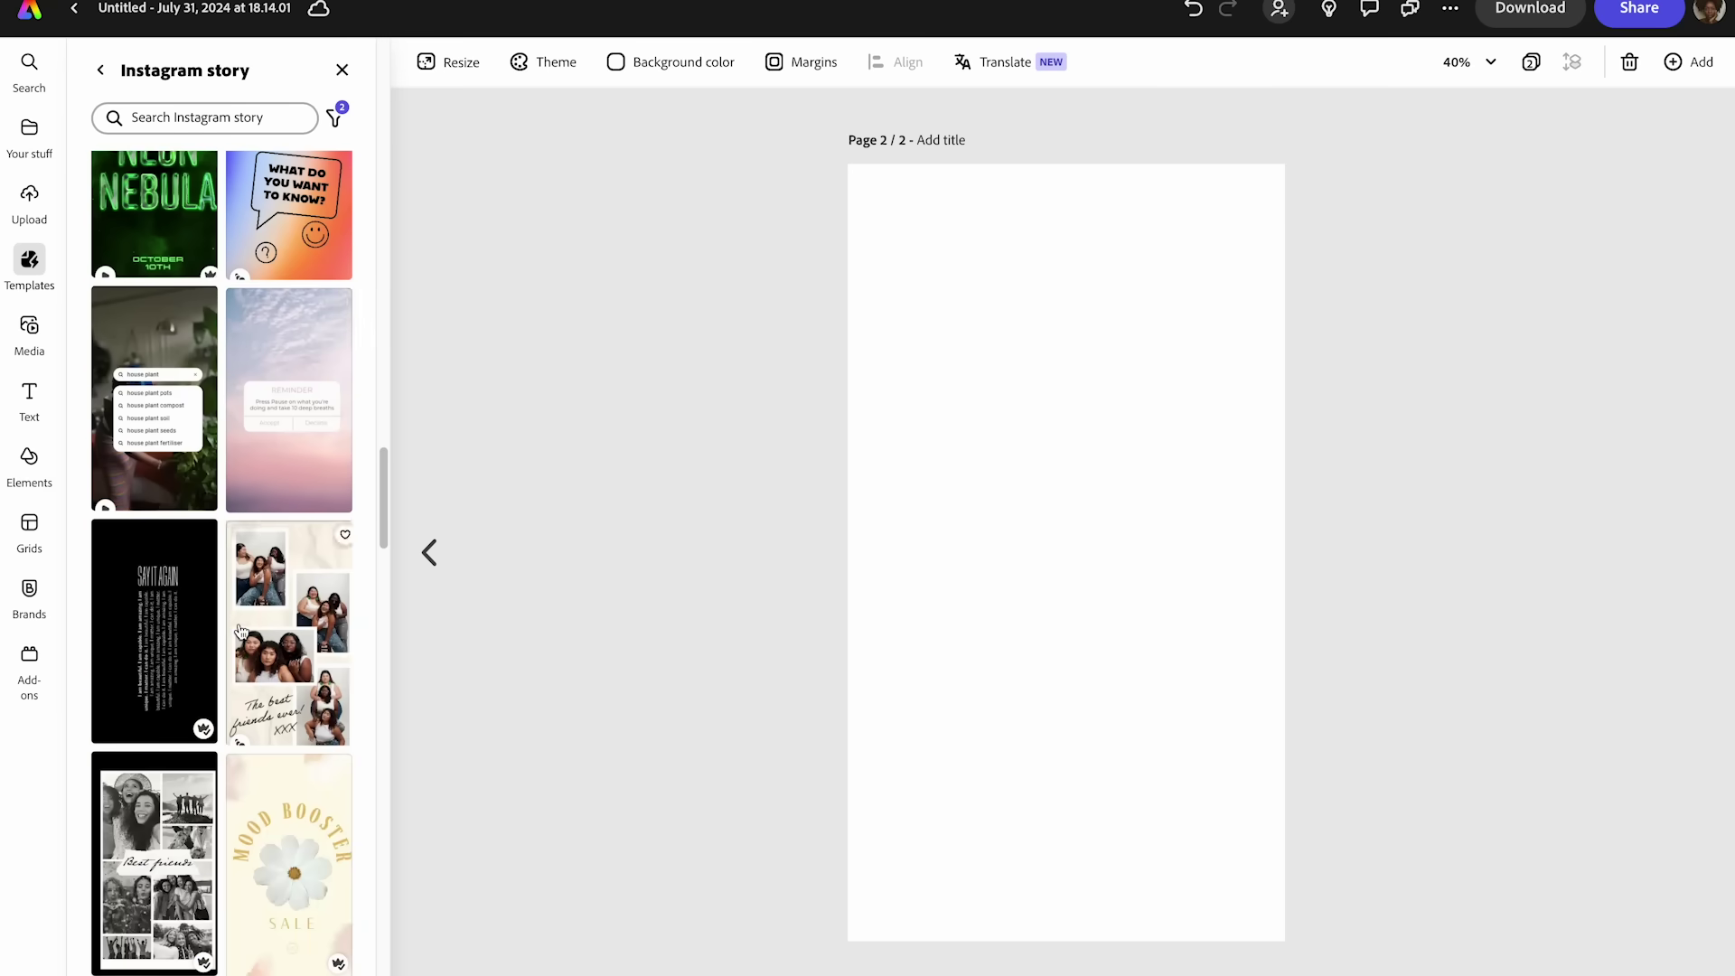
pyautogui.scroll(-4, 241, 629)
pyautogui.scroll(-4, 287, 623)
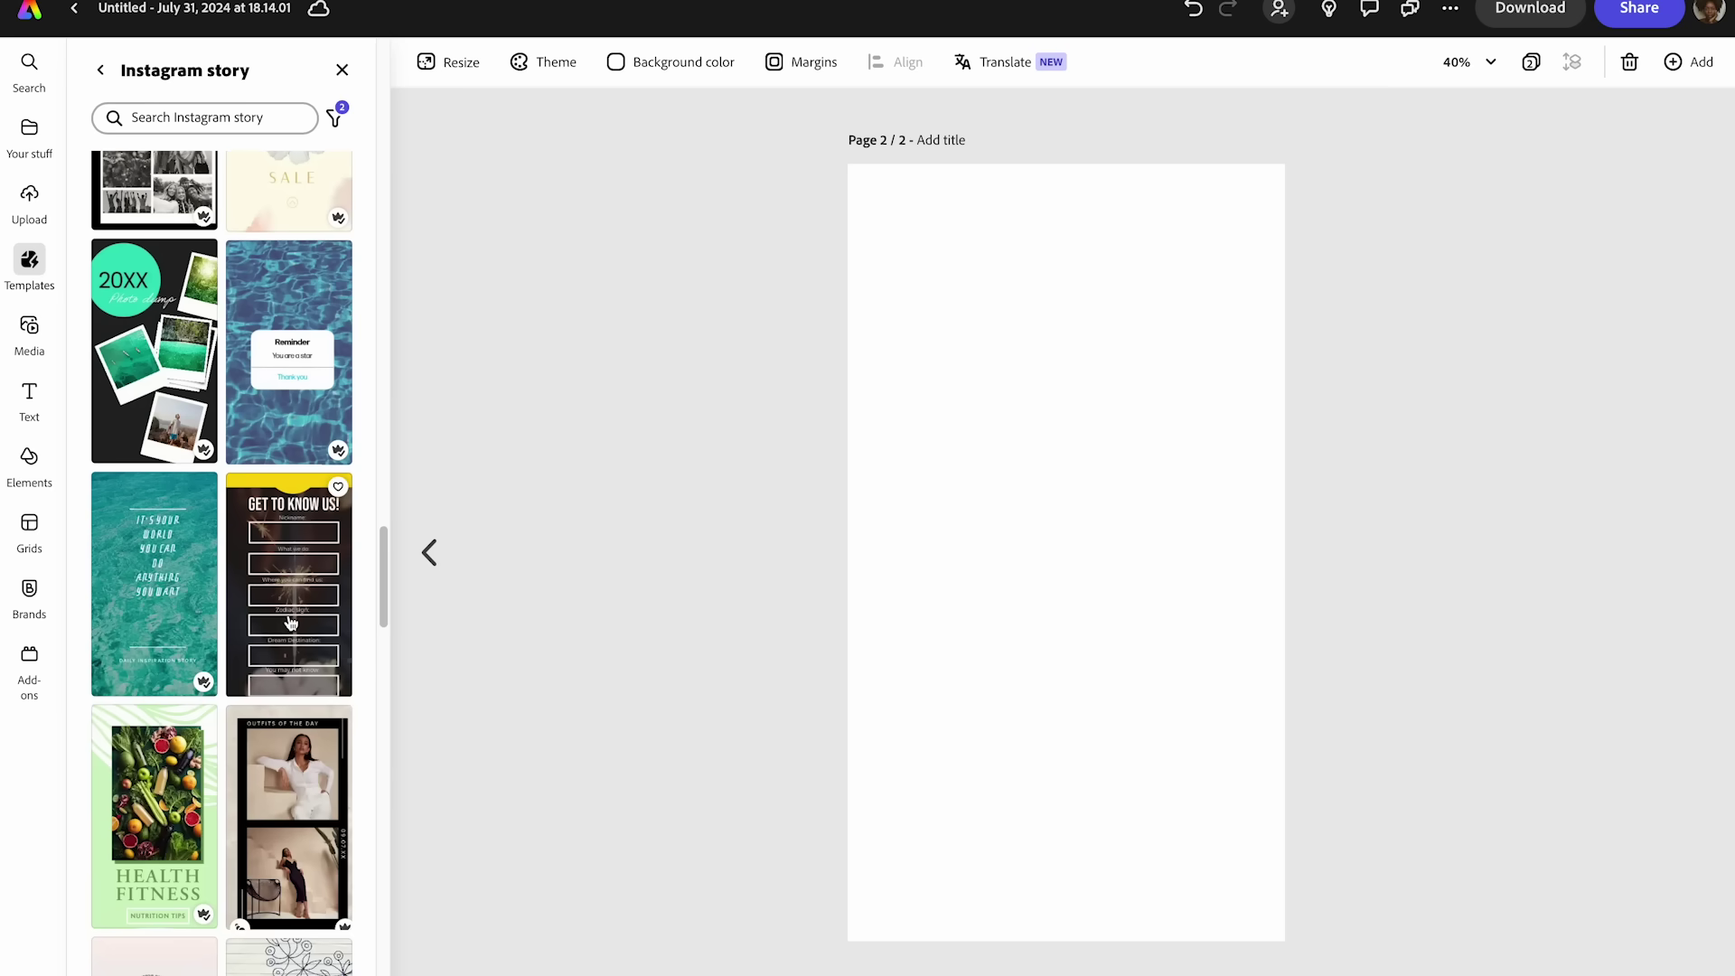
pyautogui.scroll(-6, 287, 624)
pyautogui.scroll(-4, 283, 642)
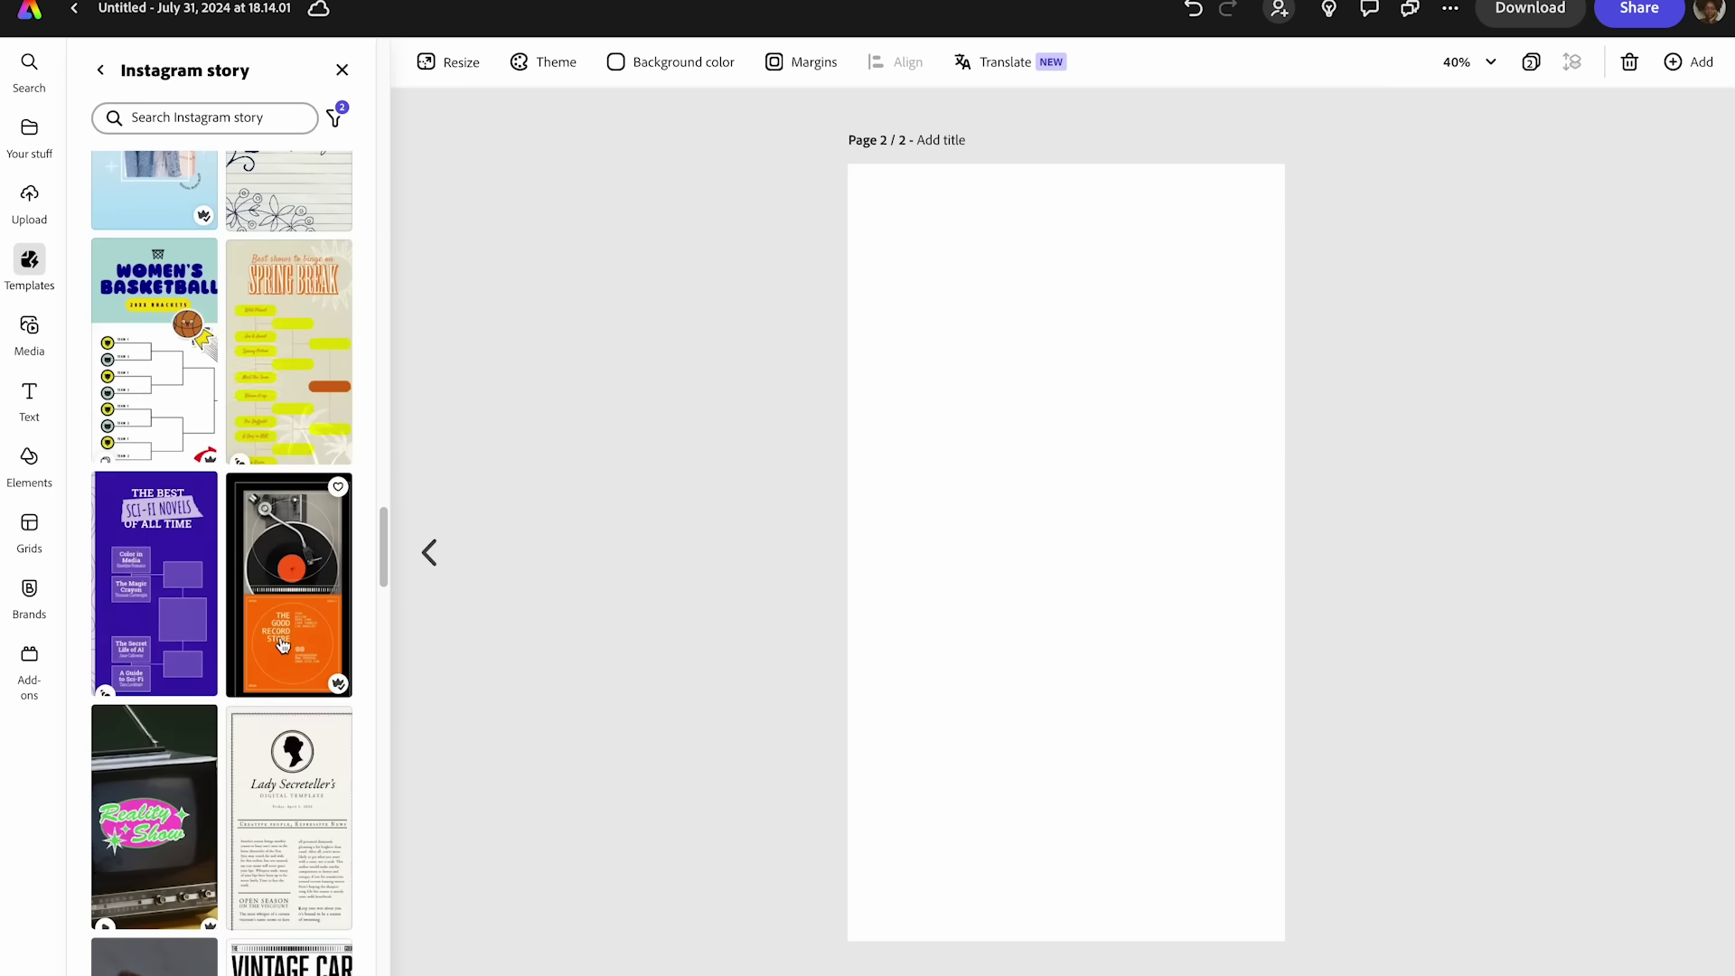
pyautogui.scroll(-6, 282, 644)
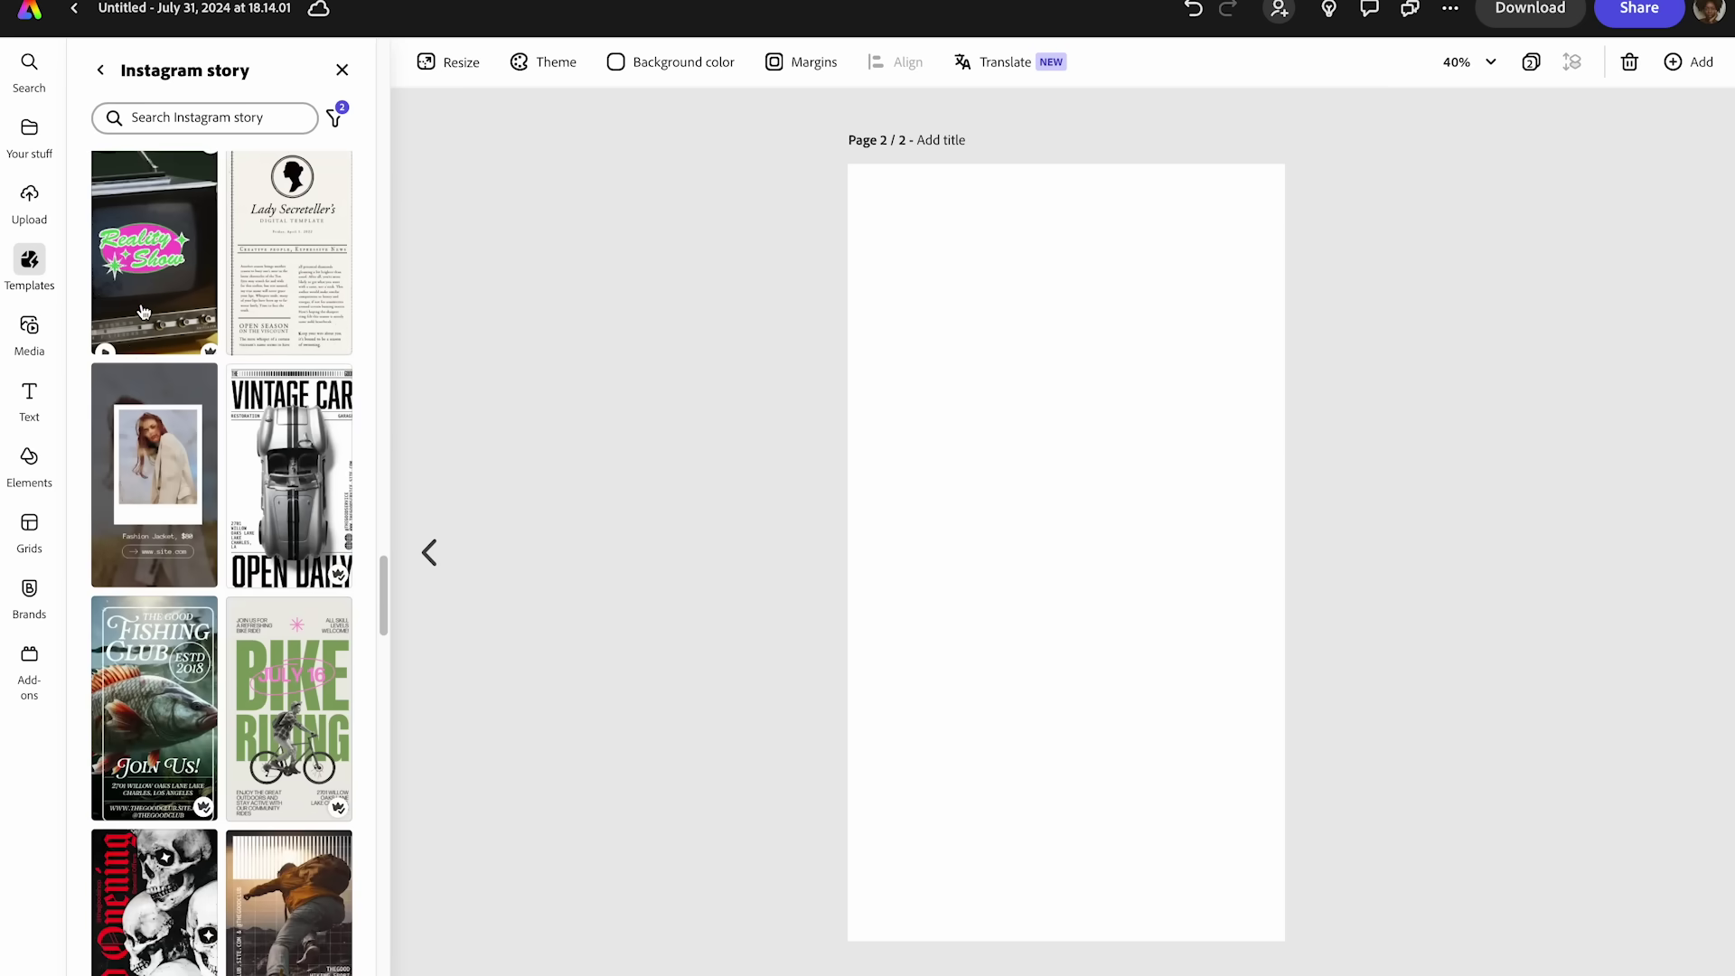
# - Preview the Reality Show and White Polaroid Fashion templates
pyautogui.click(143, 312)
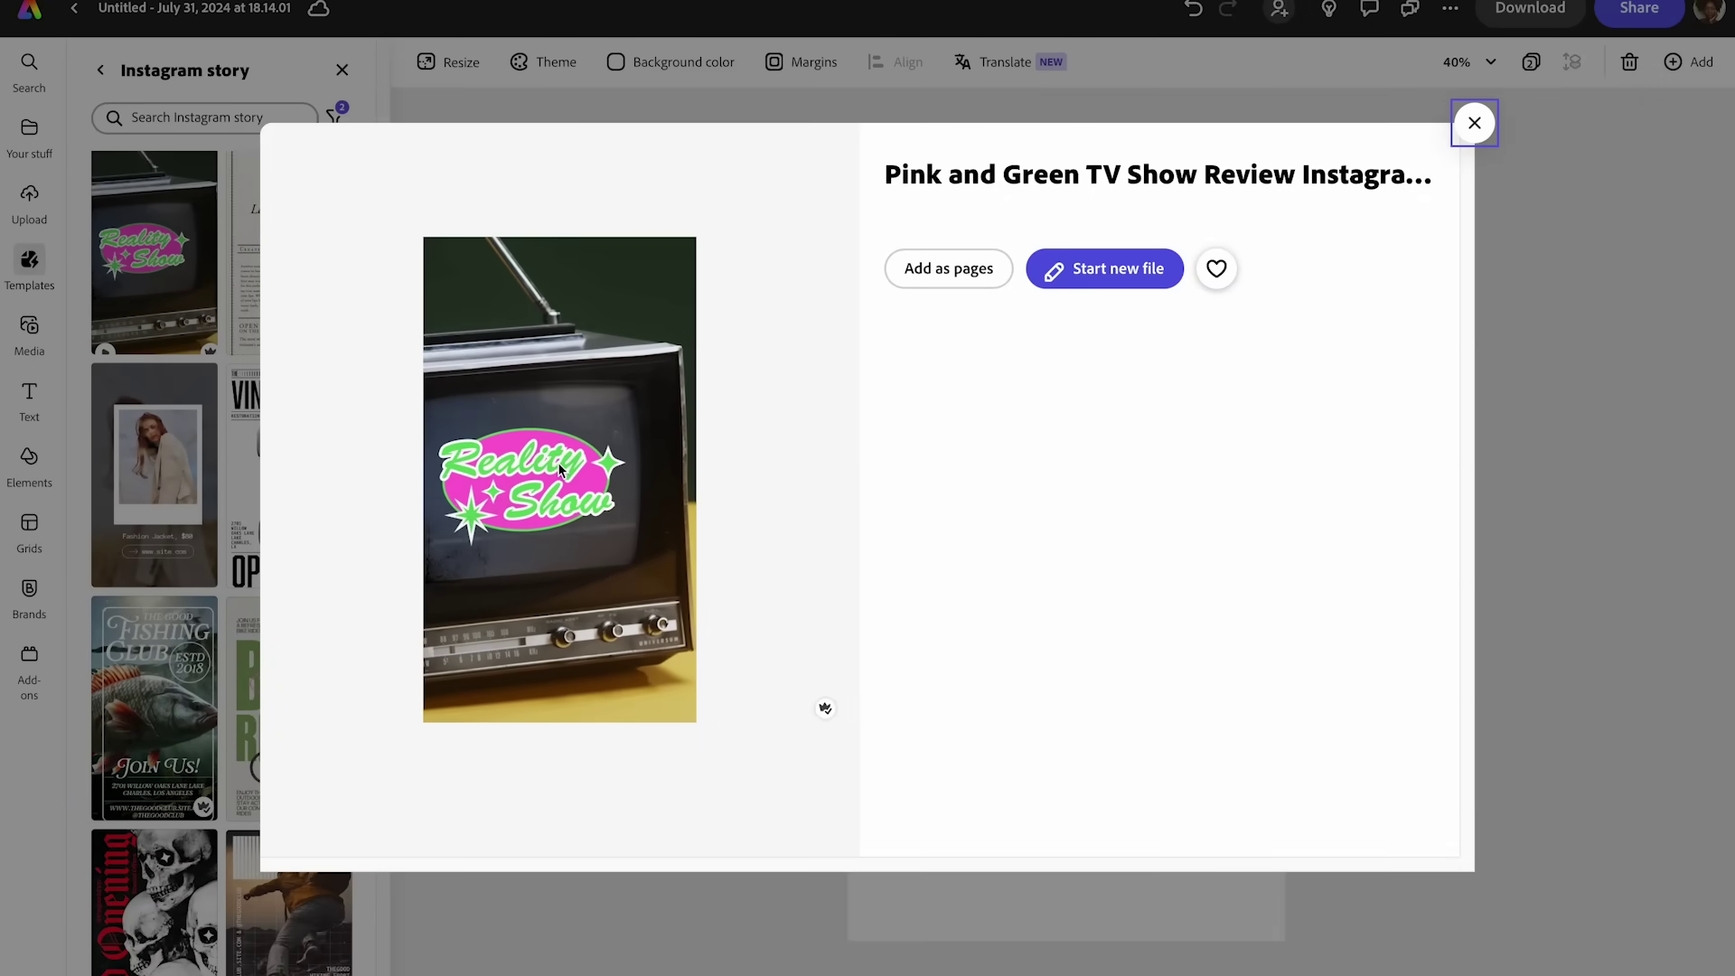
pyautogui.click(1474, 123)
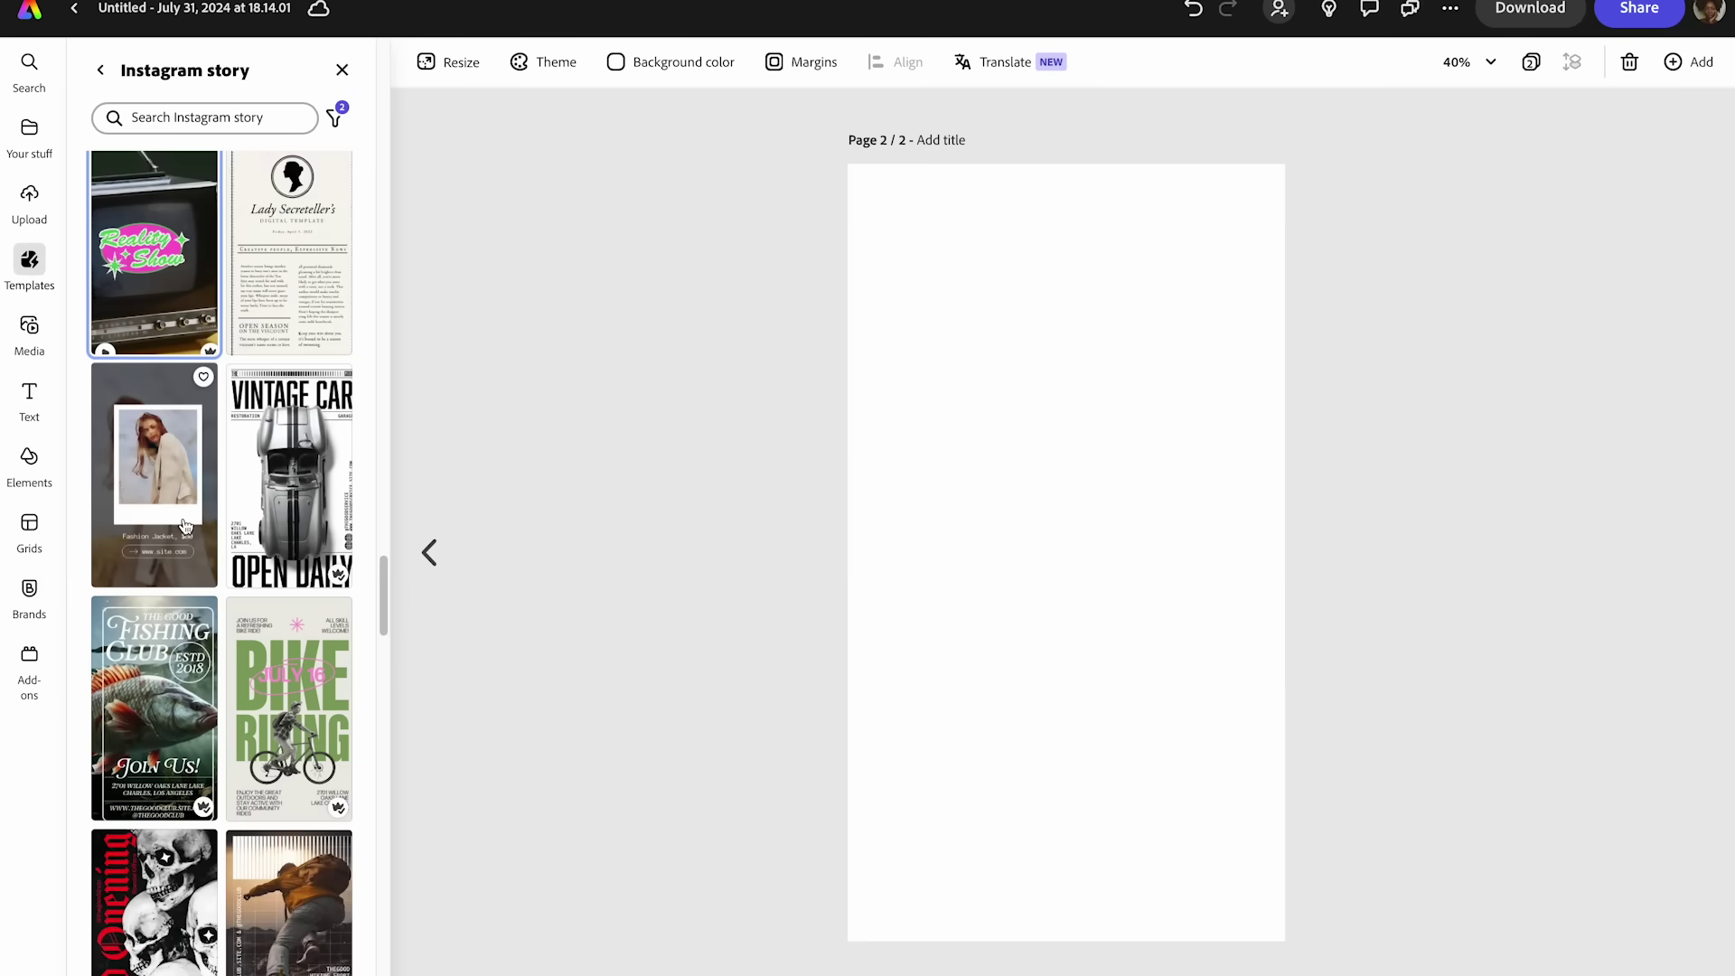
pyautogui.click(185, 526)
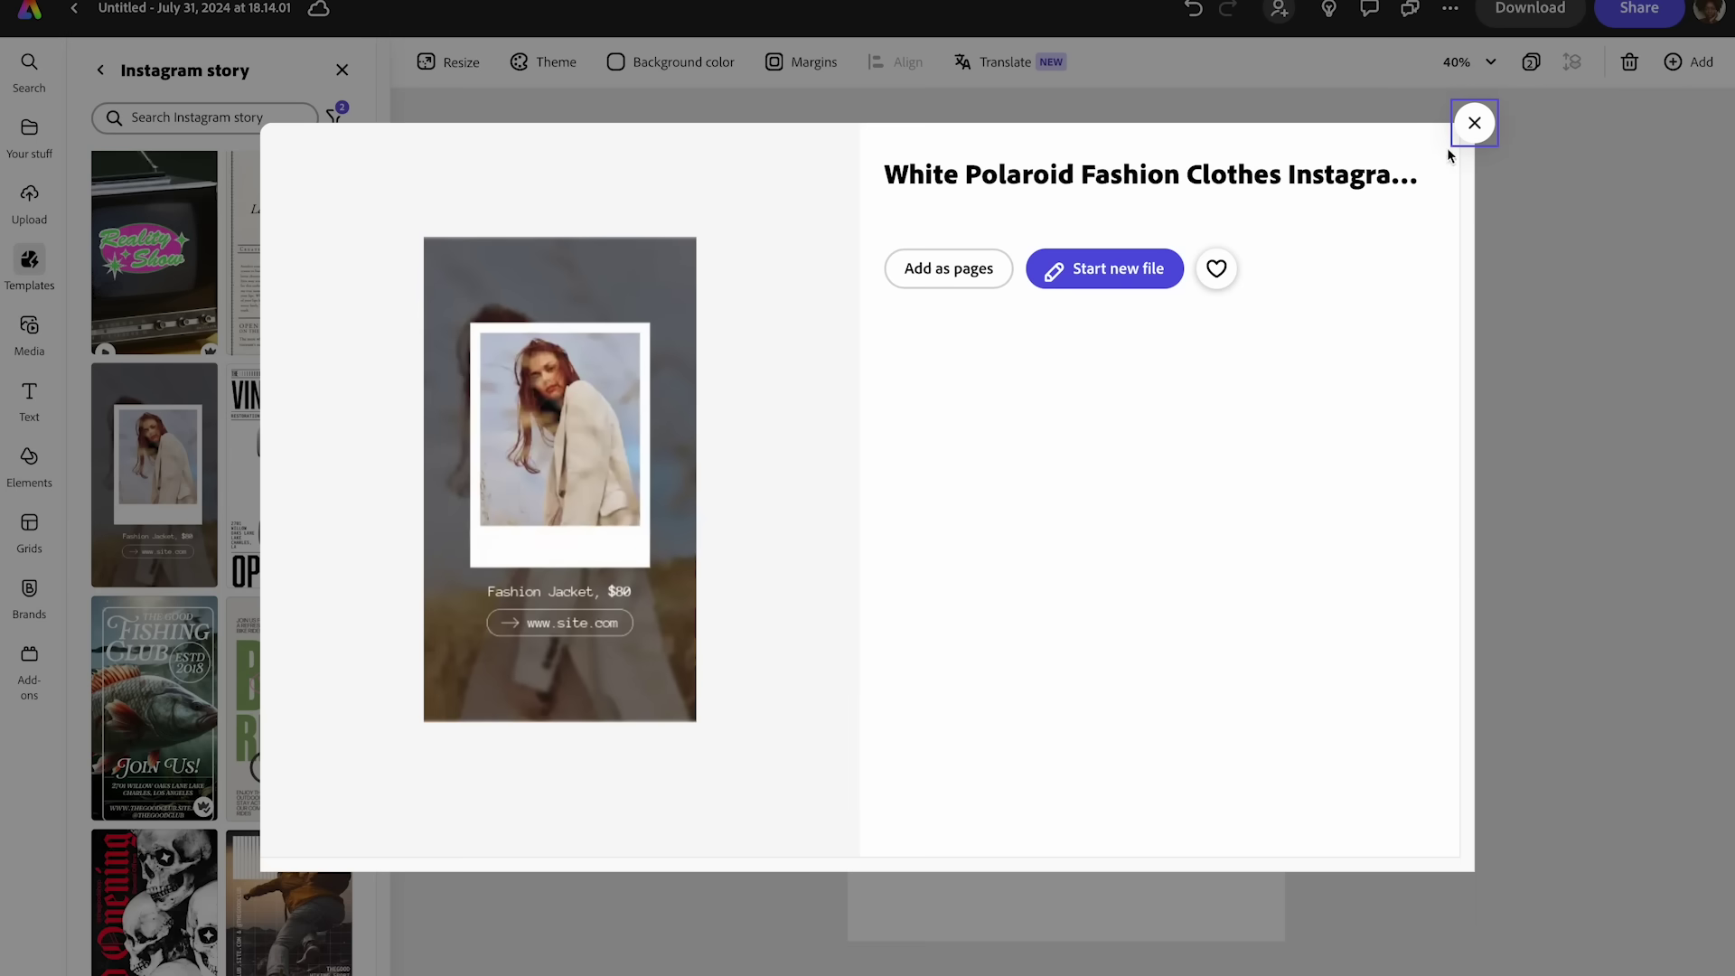
pyautogui.click(1474, 123)
# - Scroll further and preview the Black & Yellow MVP Basketball template
pyautogui.scroll(-10, 220, 799)
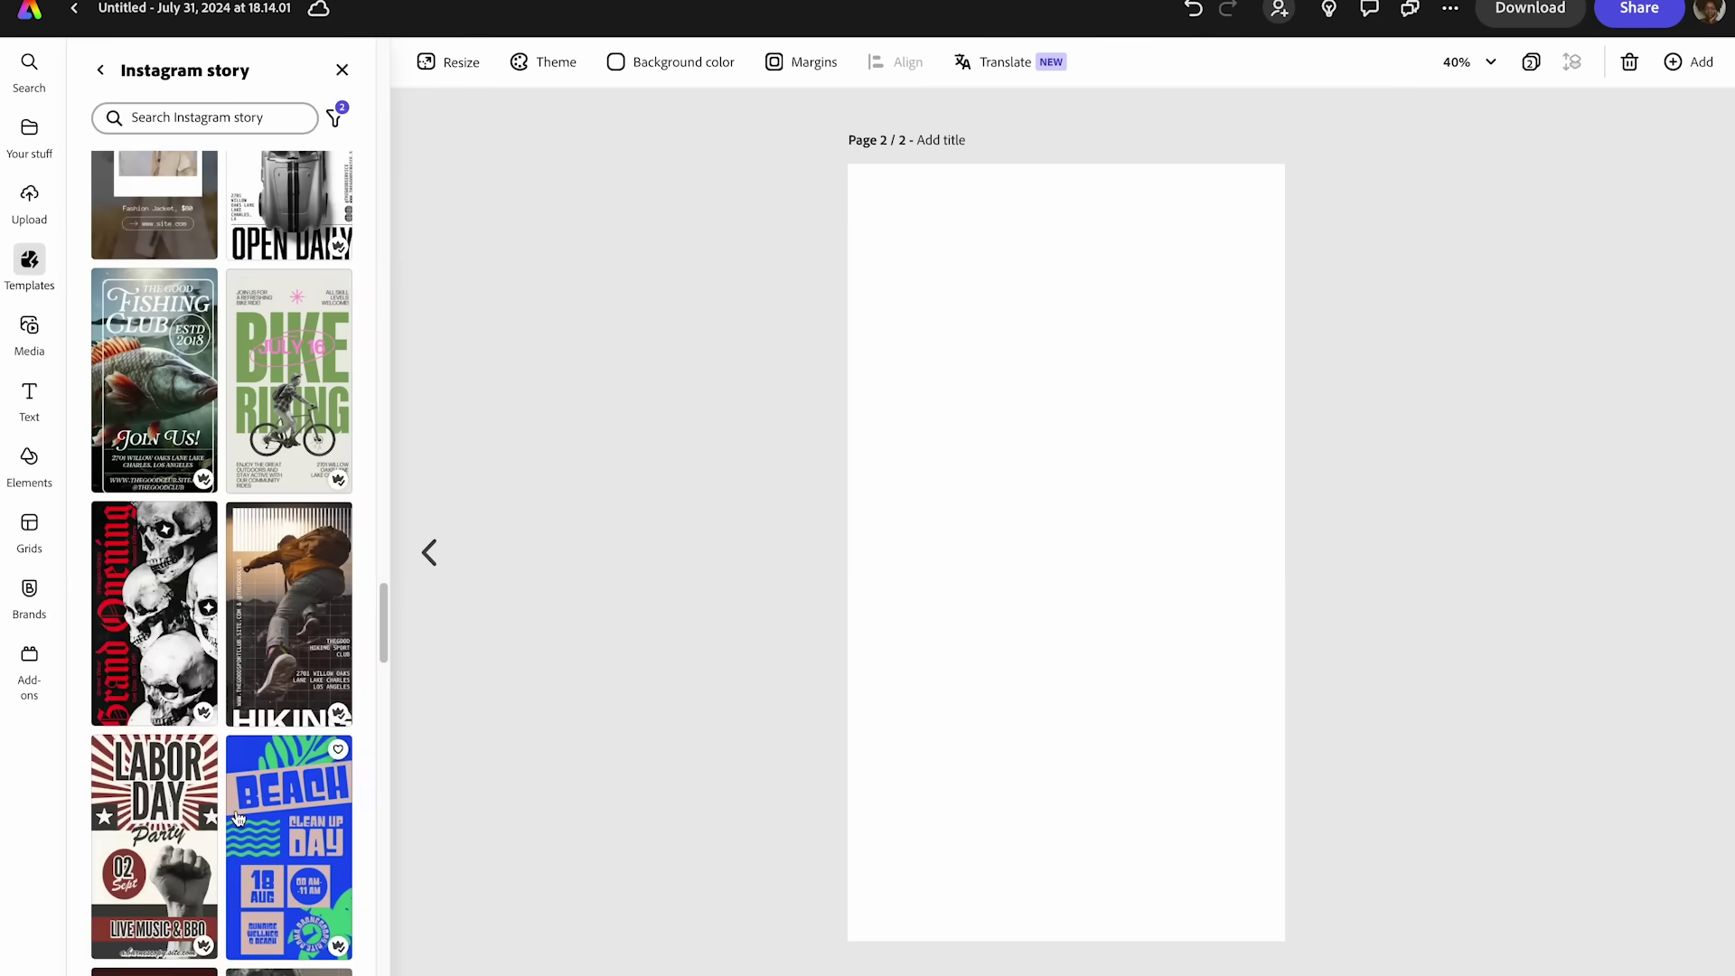
pyautogui.scroll(-15, 220, 798)
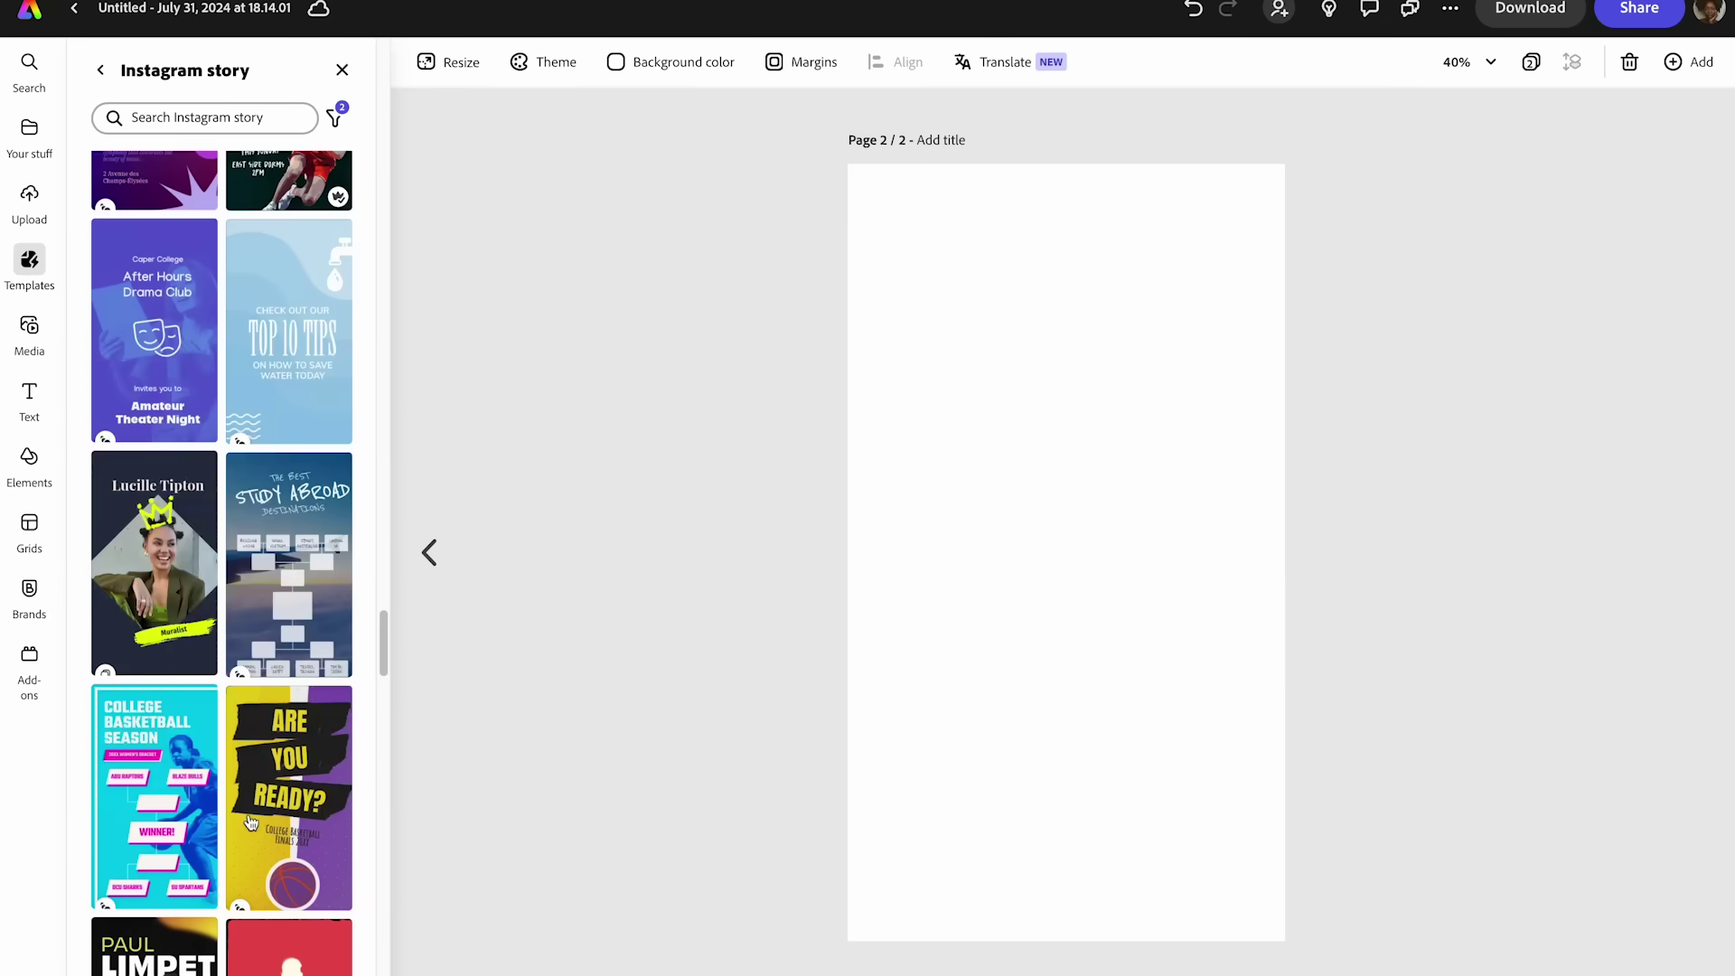
pyautogui.scroll(-15, 250, 822)
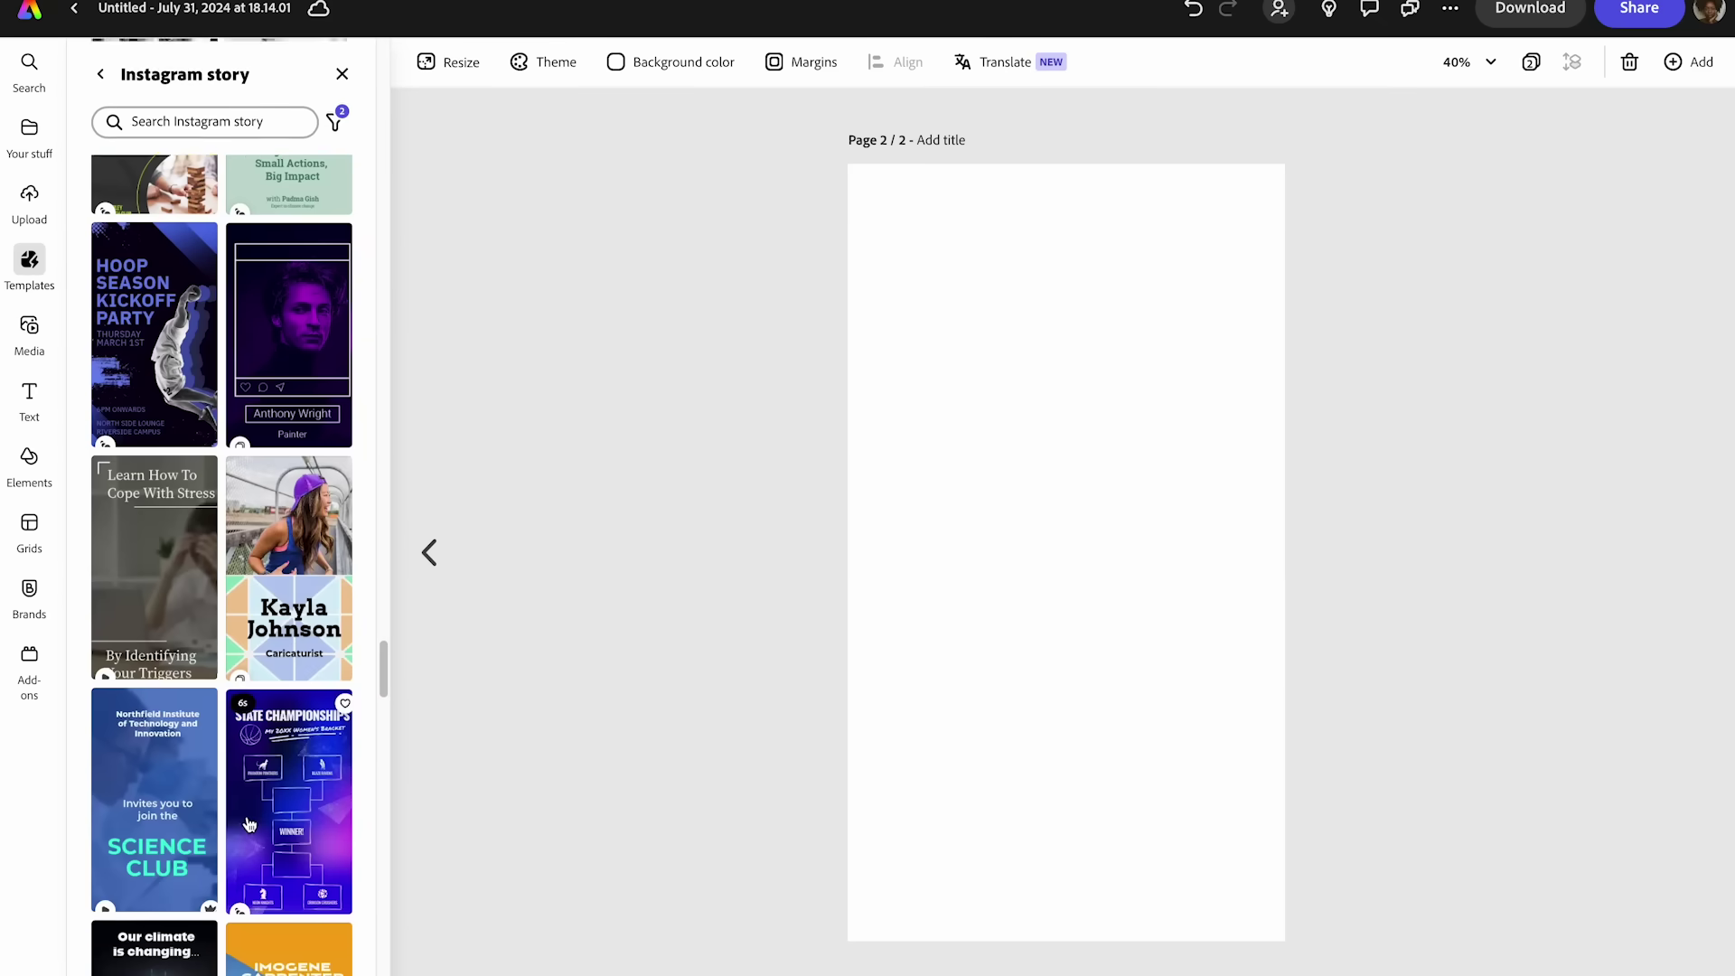
pyautogui.scroll(-12, 247, 818)
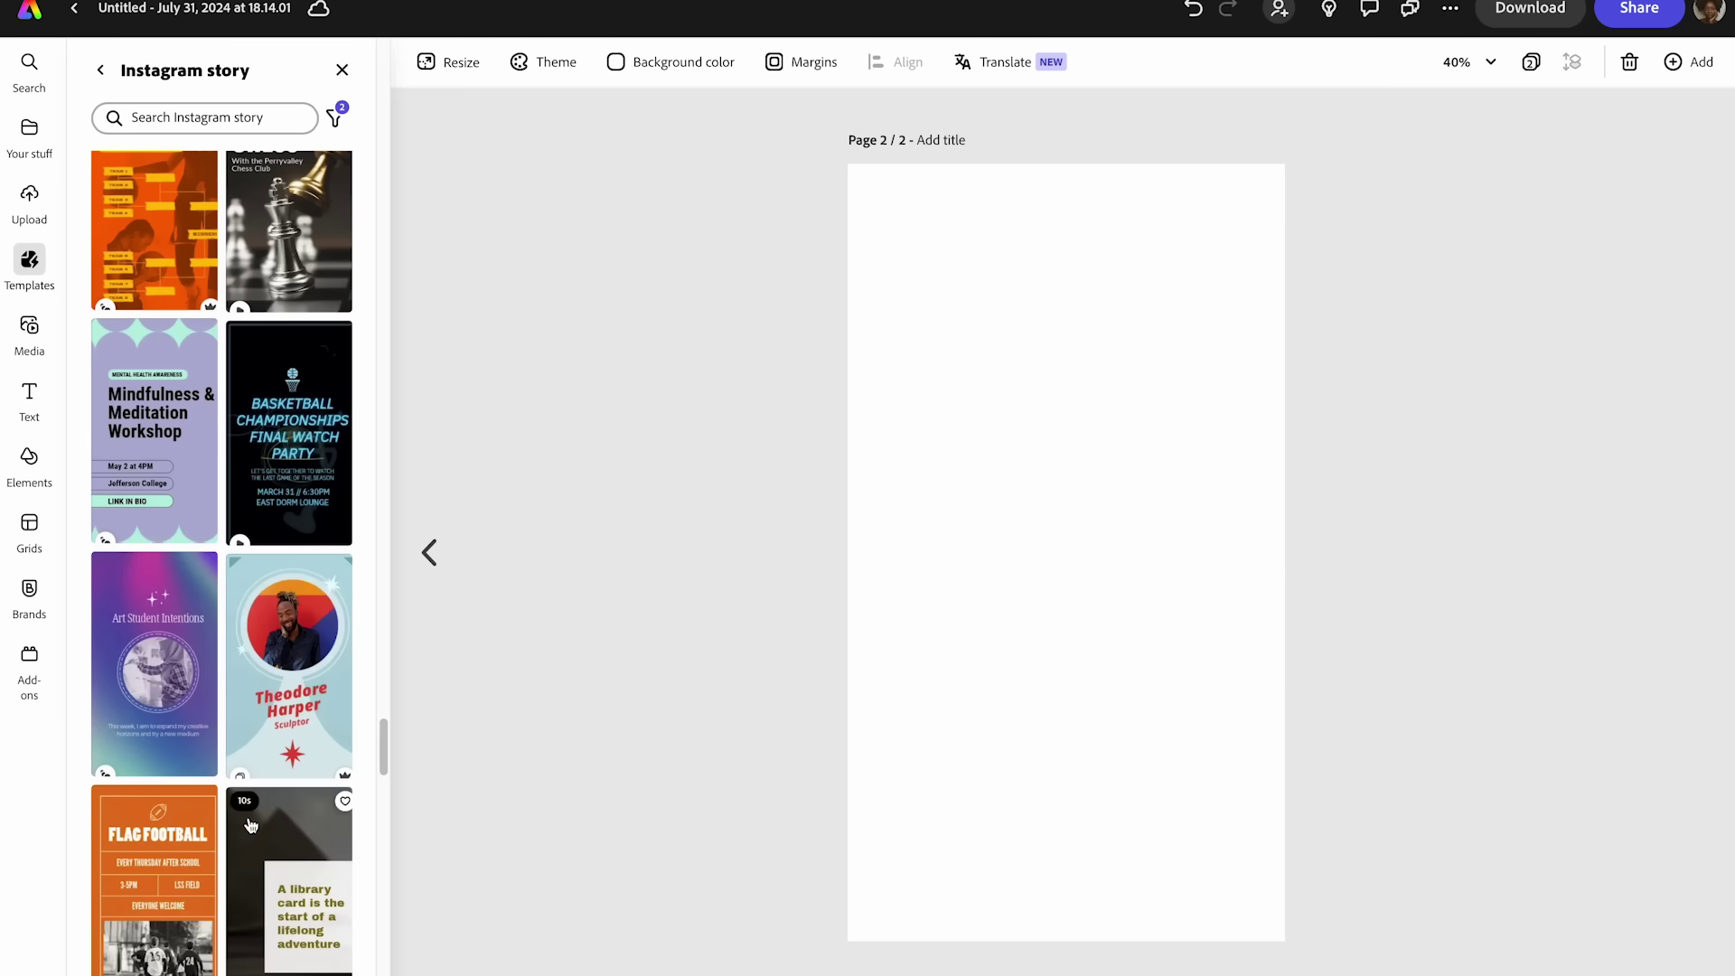
pyautogui.scroll(-15, 250, 824)
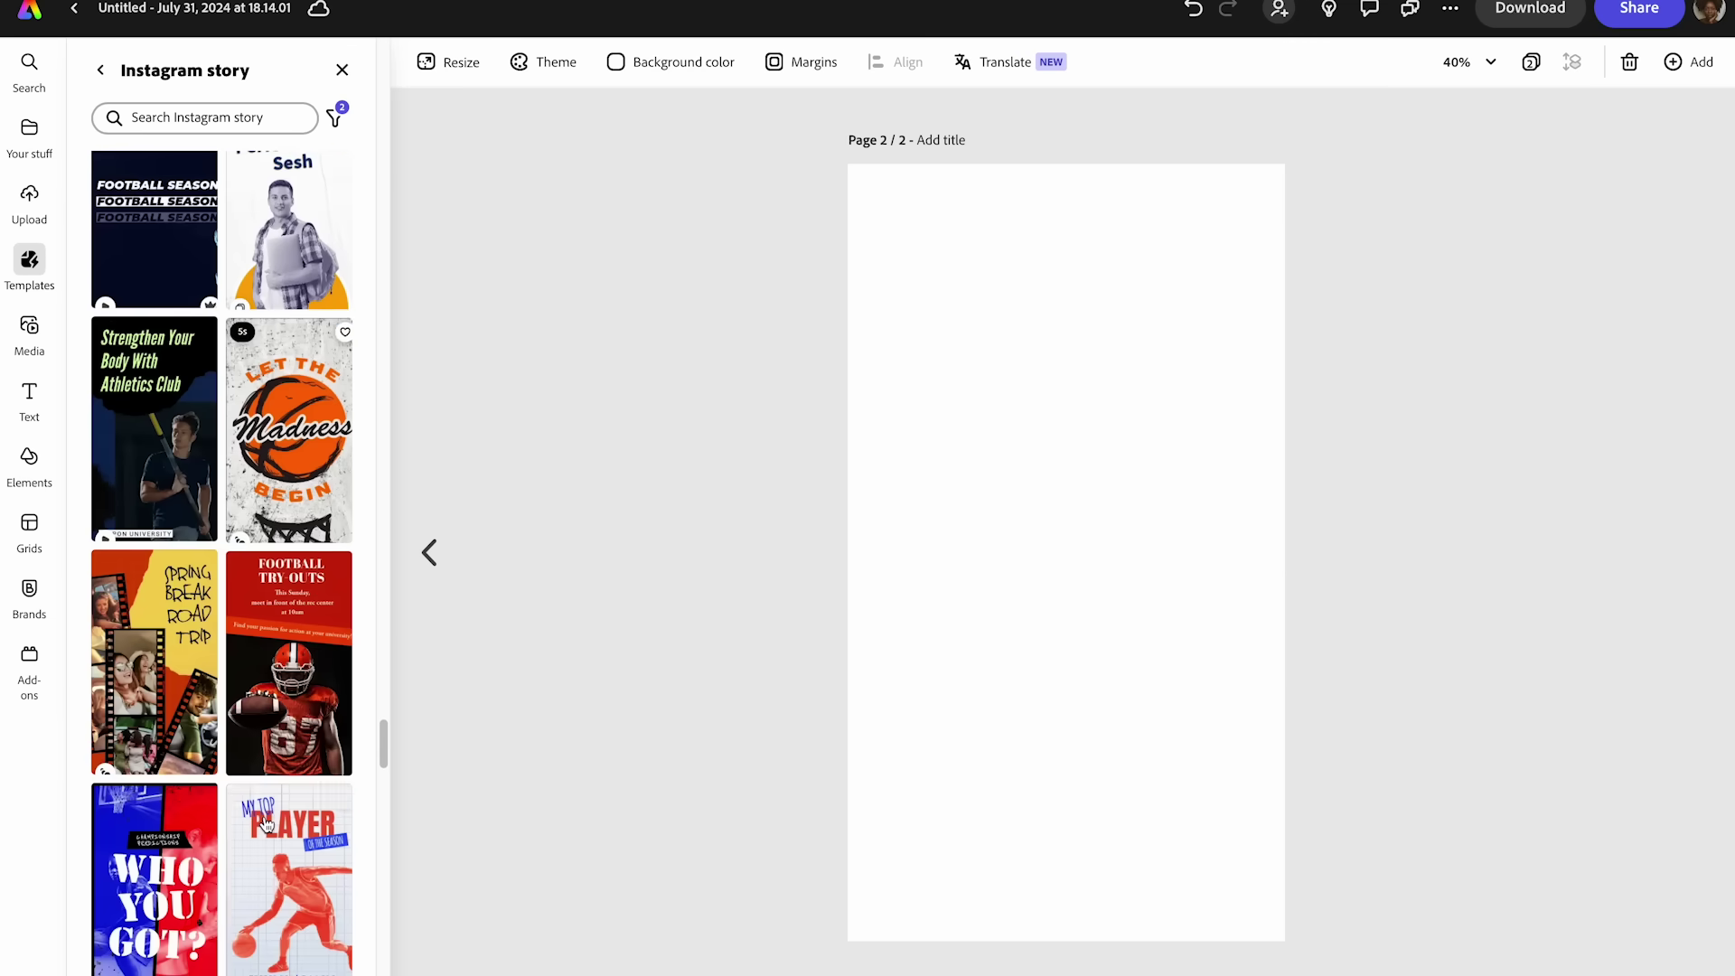
pyautogui.click(154, 495)
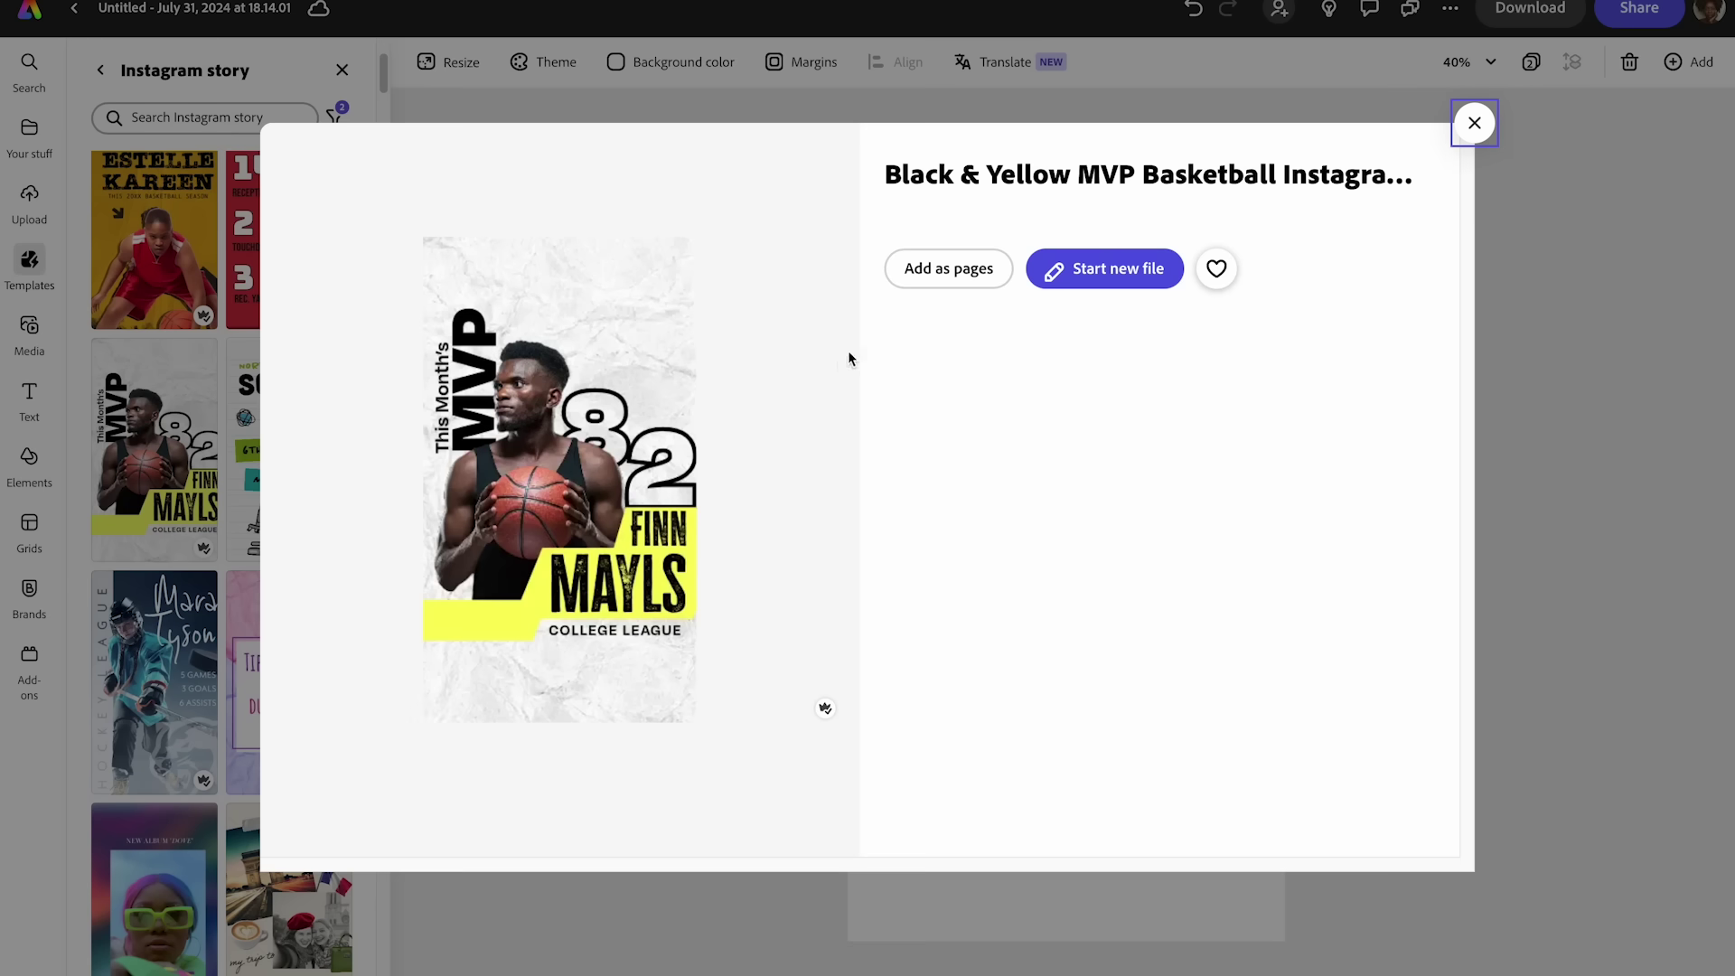
# - Add the MVP template as a new page, cancelling an image upload
pyautogui.click(949, 268)
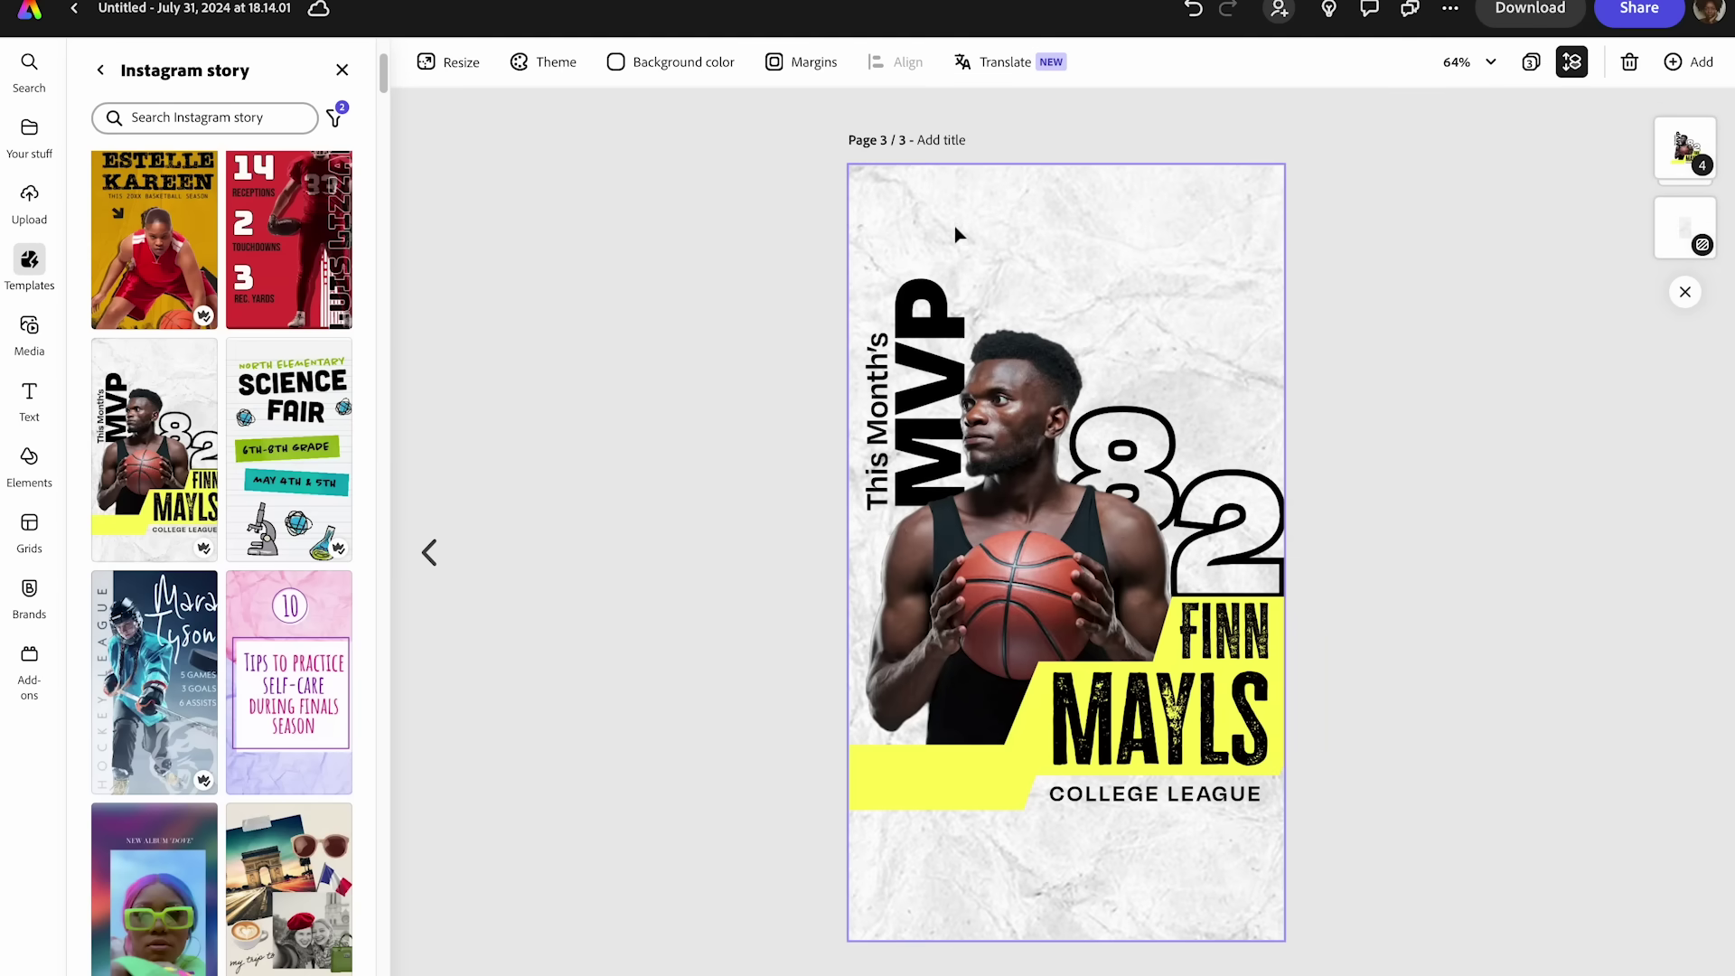
pyautogui.click(31, 201)
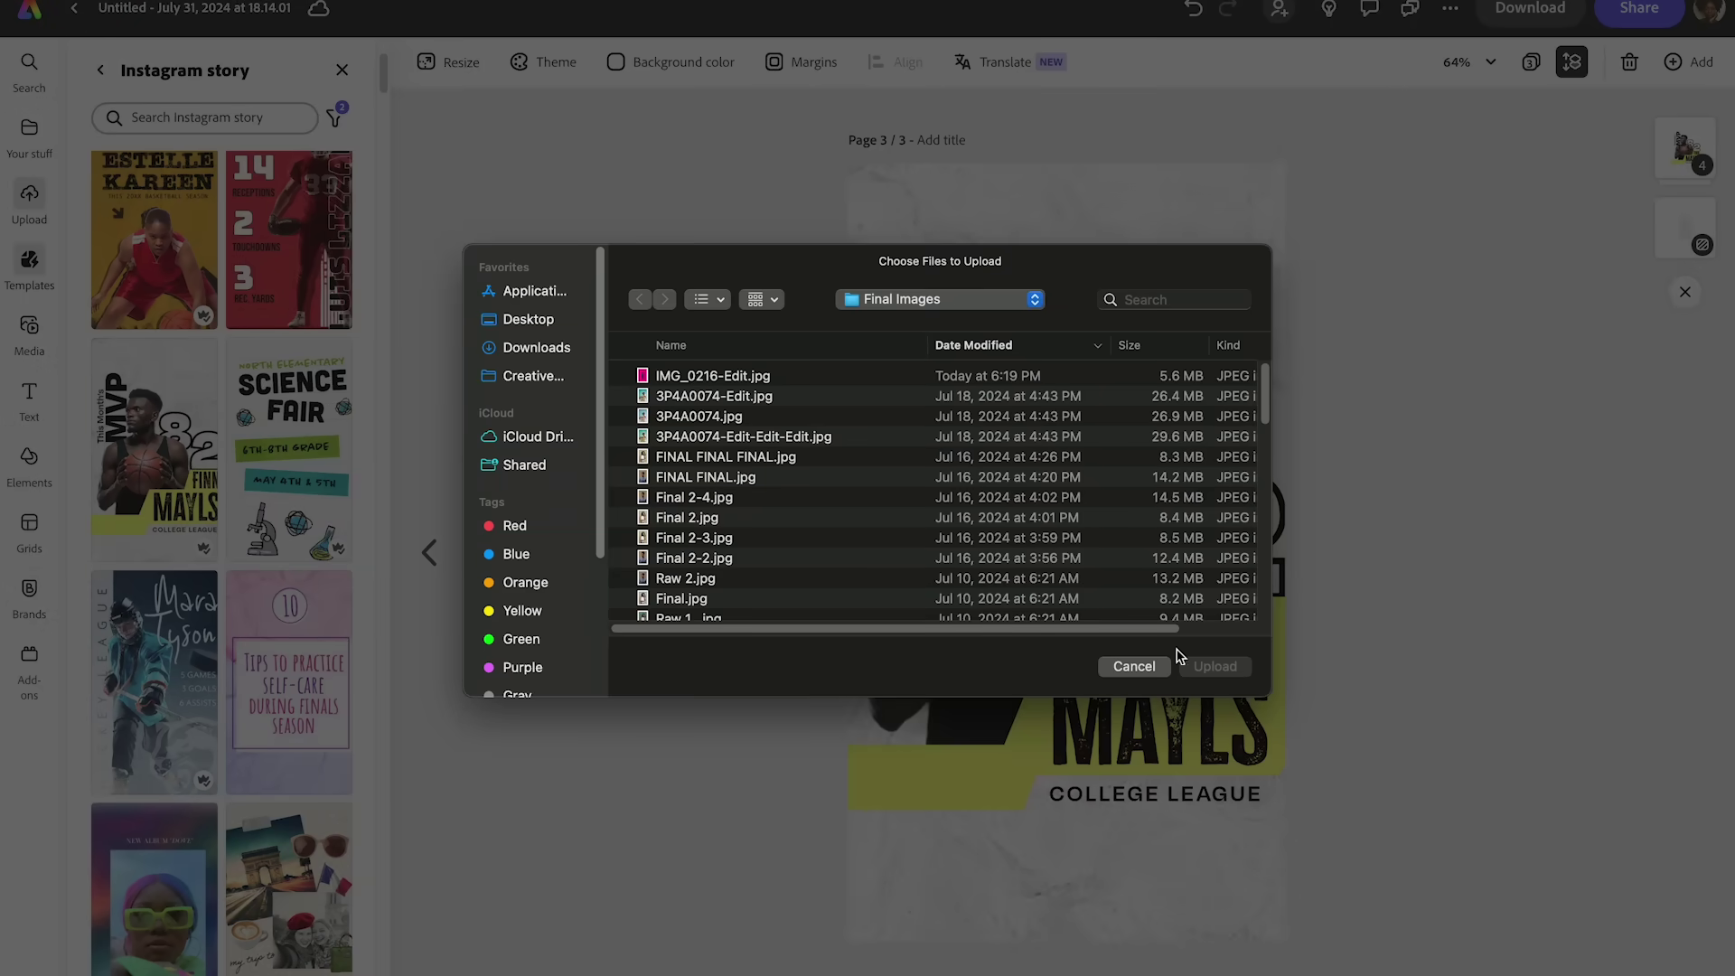
pyautogui.click(1134, 665)
# - Ungroup the MVP poster and select the basketball player photo for replacement
pyautogui.click(1001, 393)
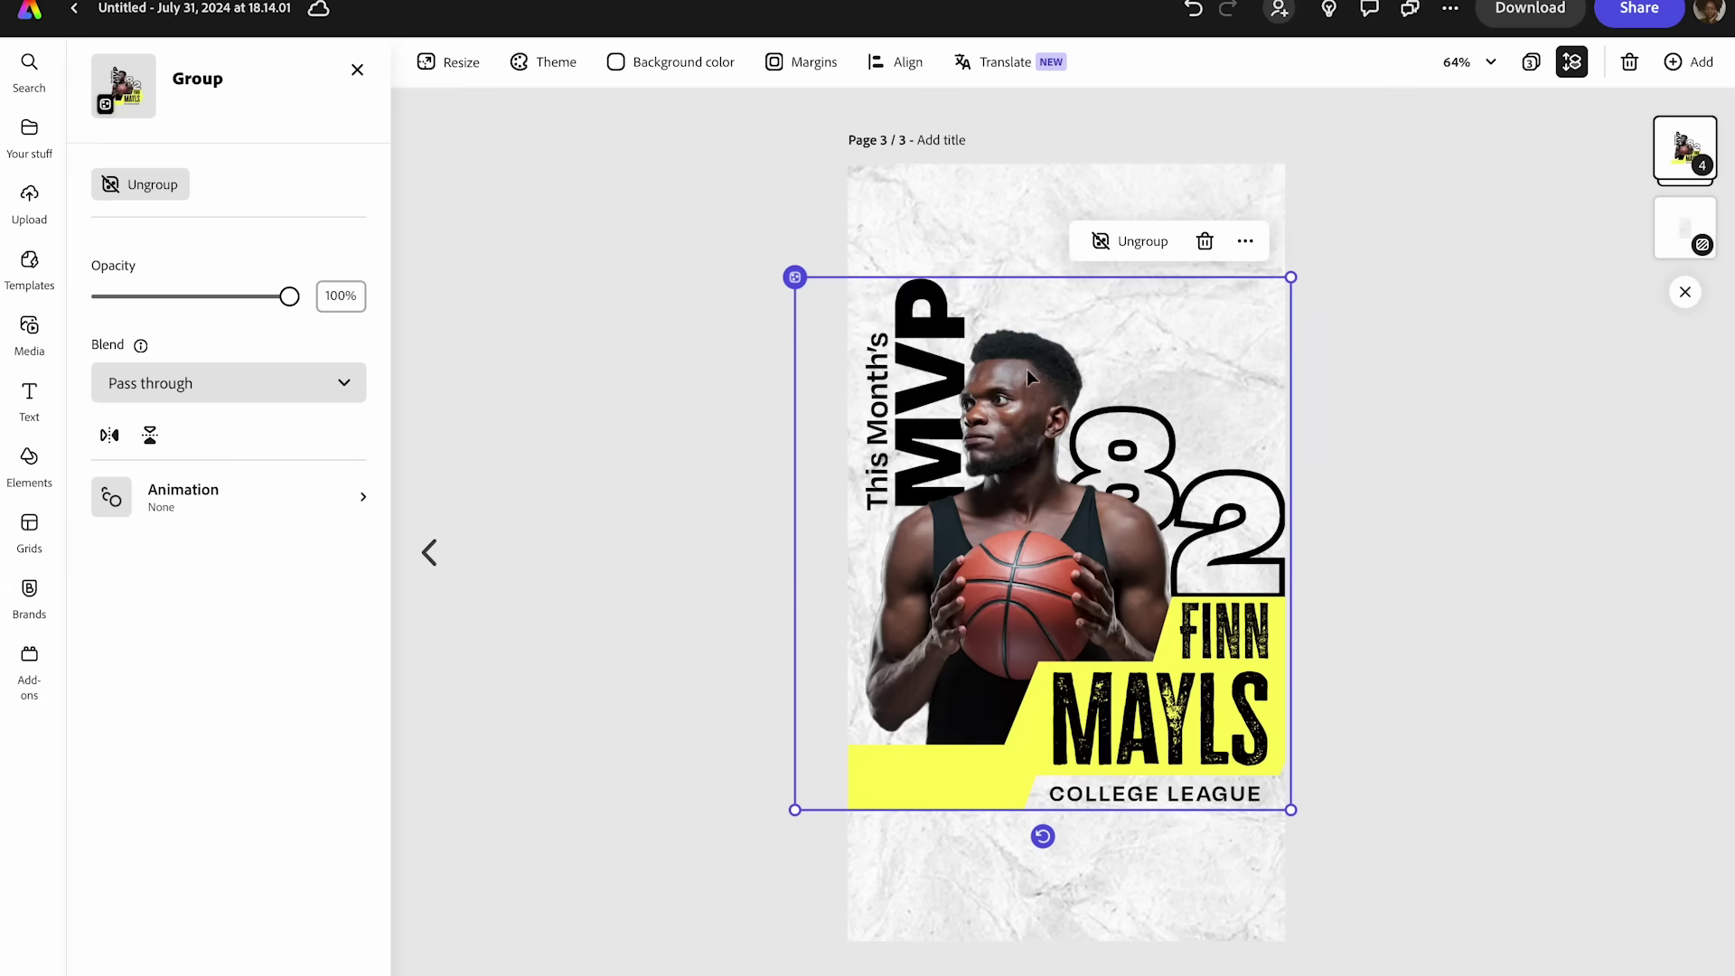
pyautogui.click(1143, 243)
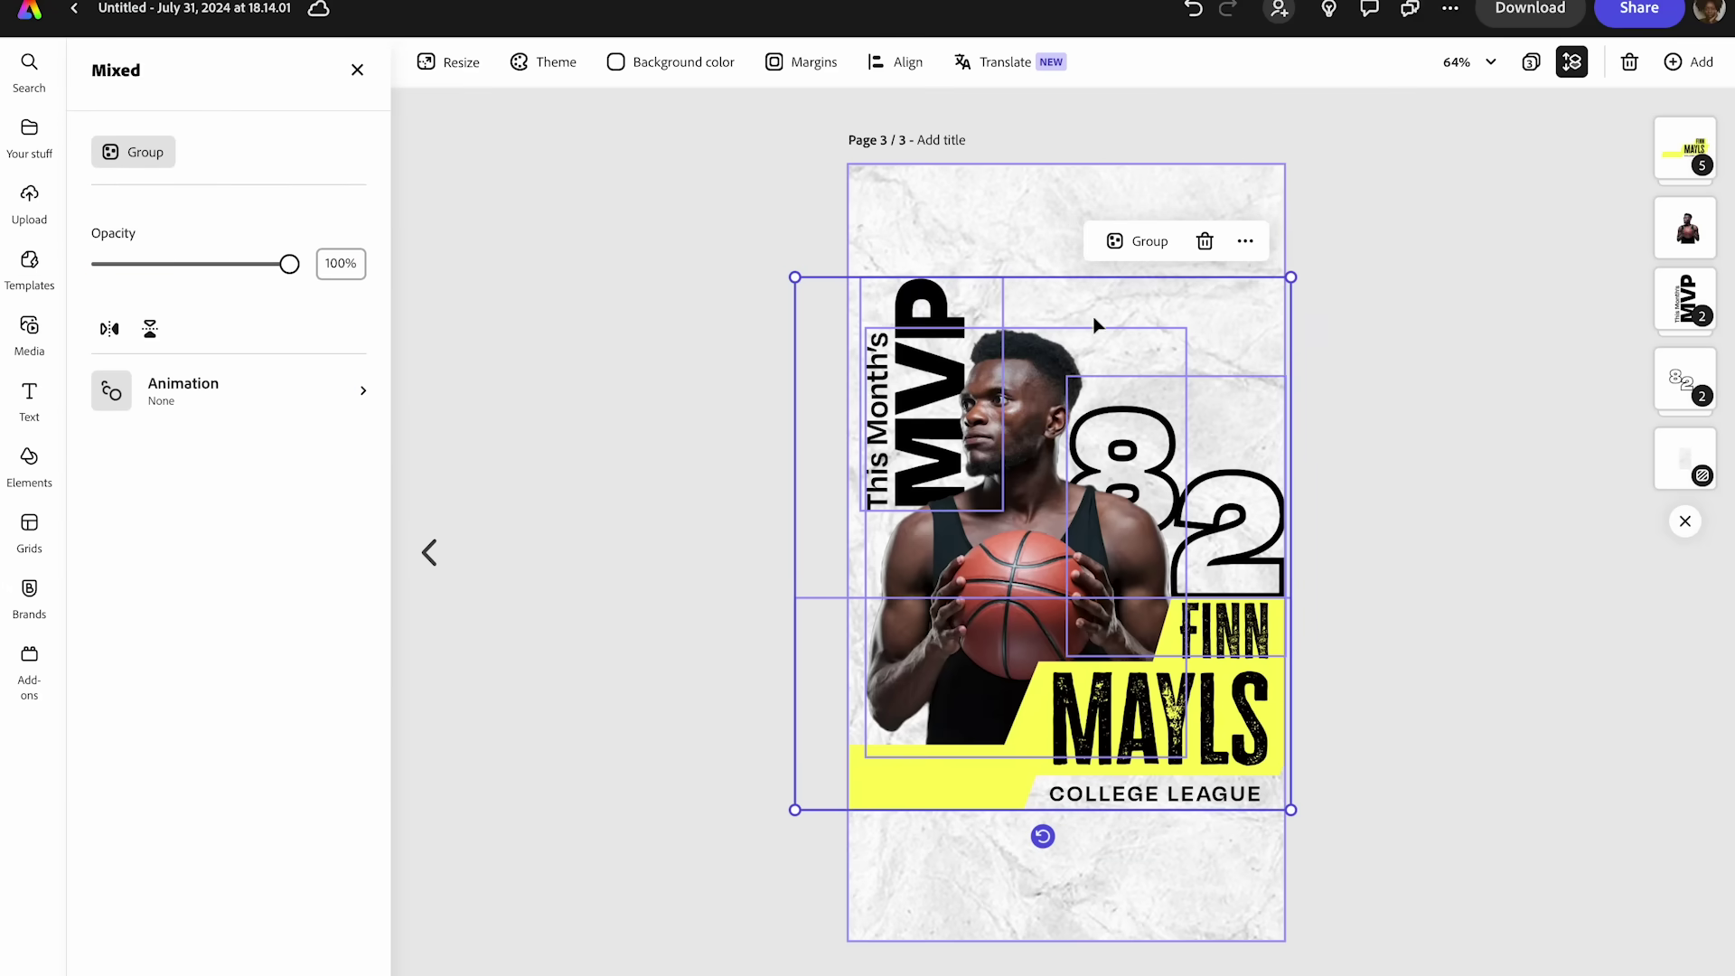
pyautogui.click(1534, 319)
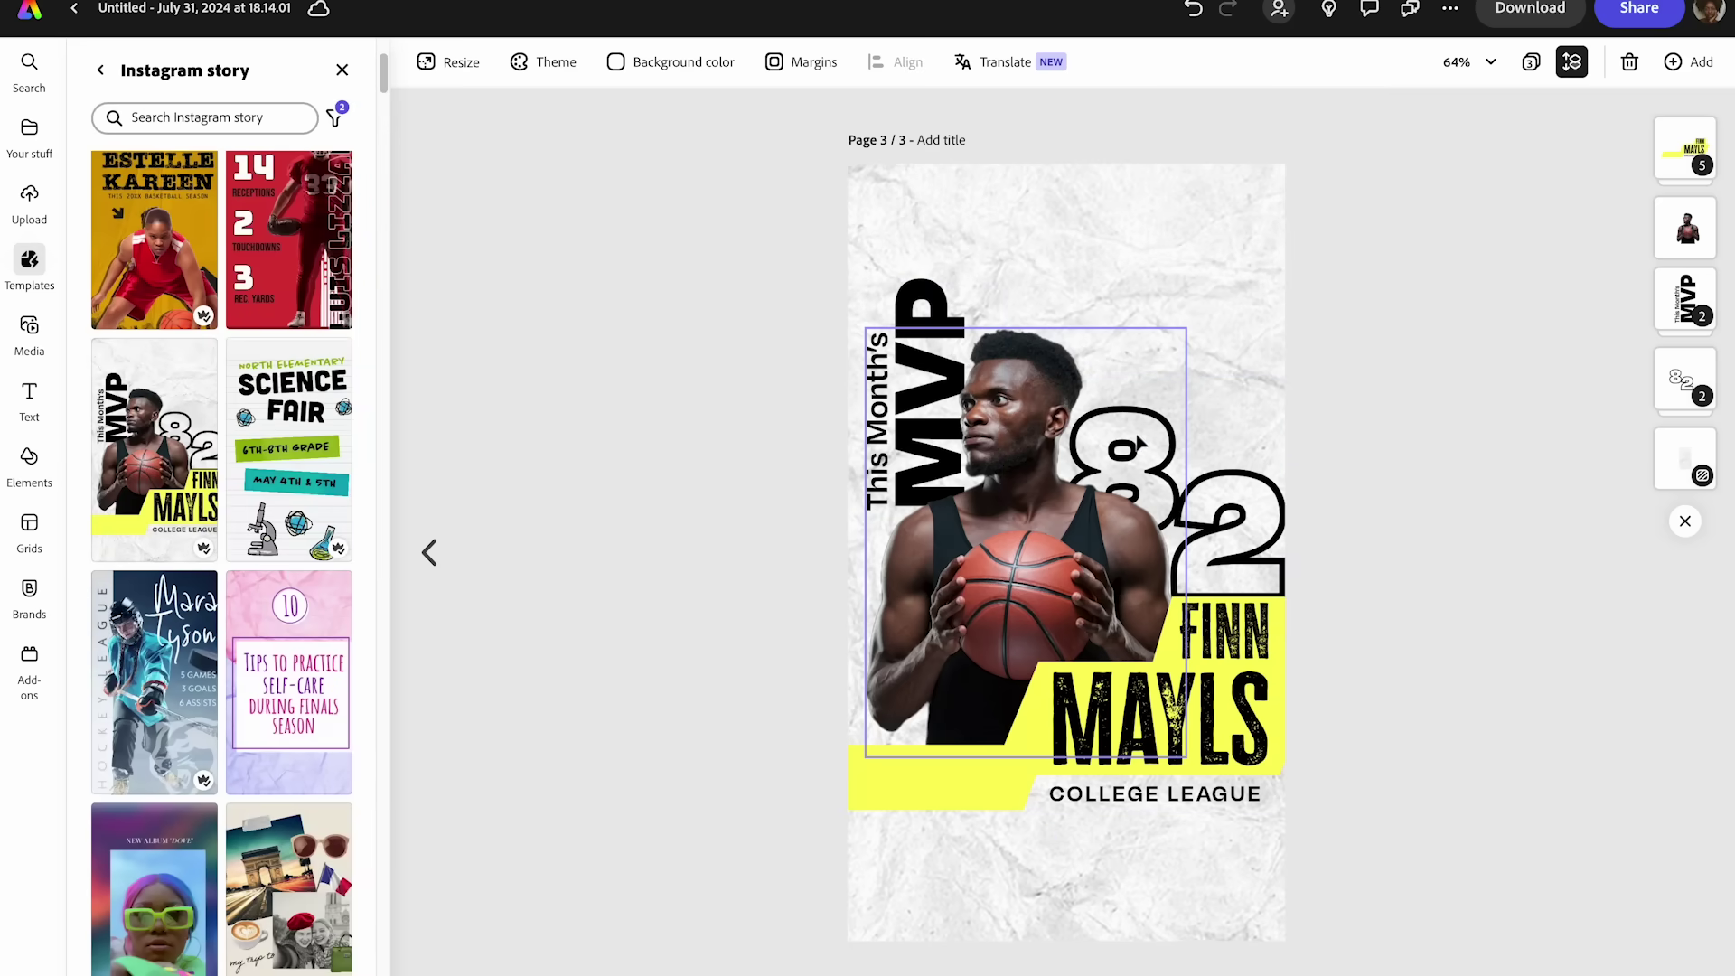
pyautogui.click(1027, 468)
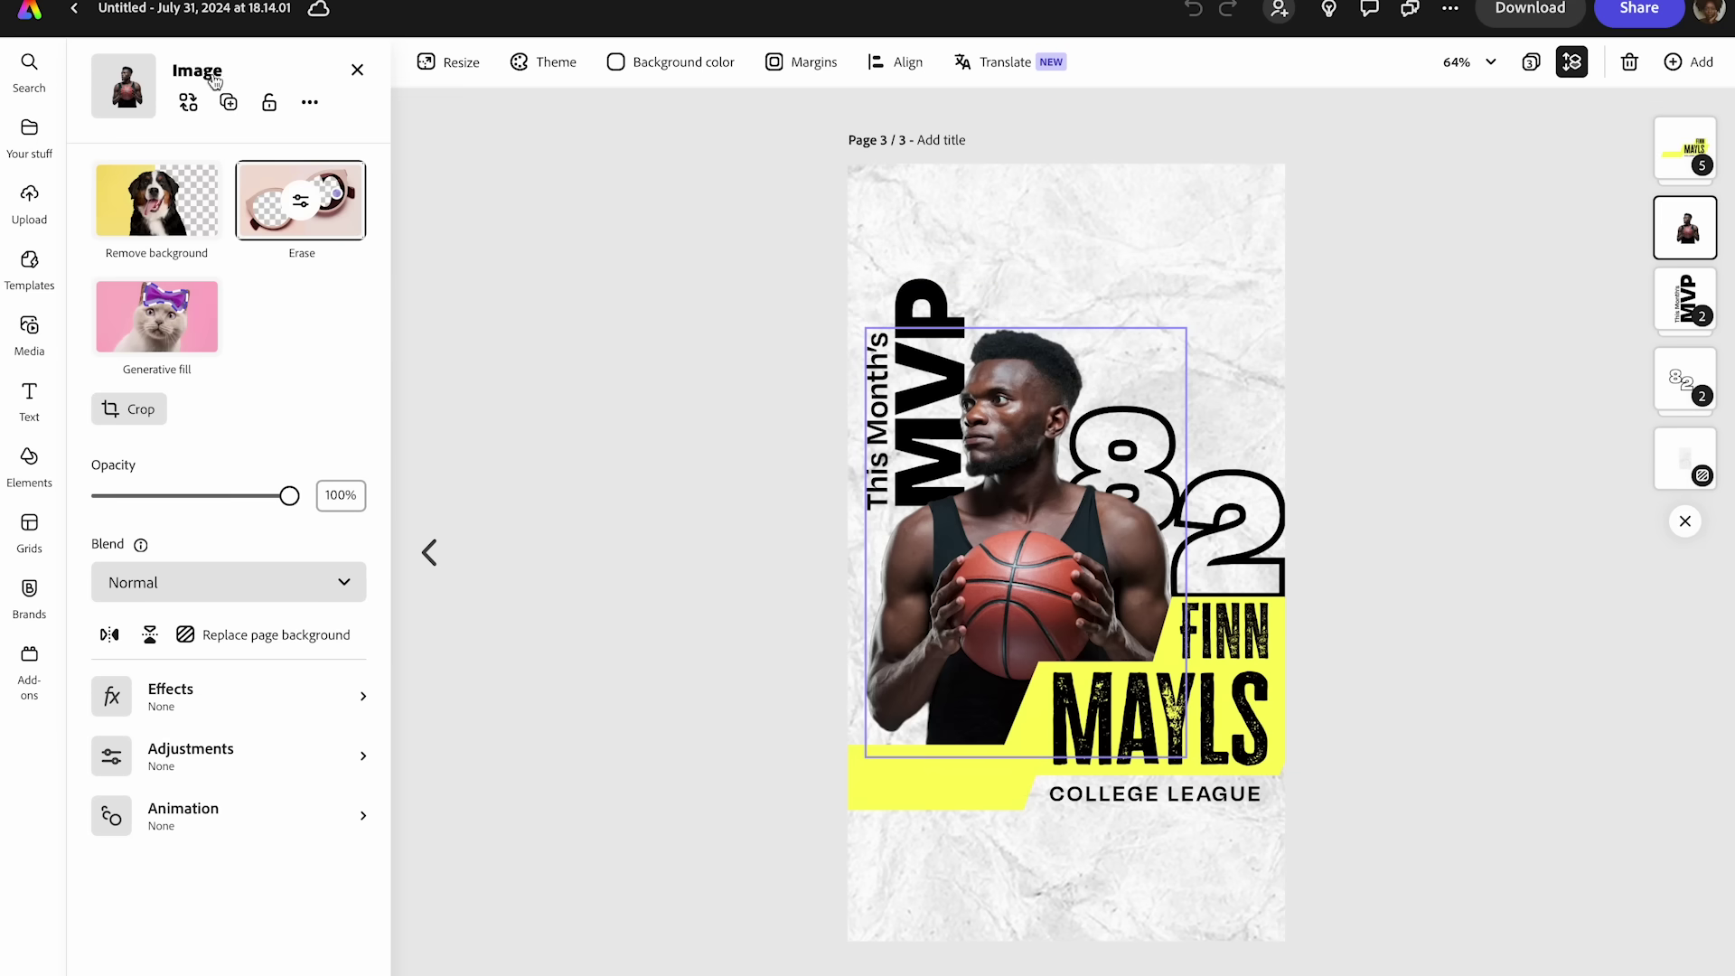
pyautogui.click(188, 103)
# - Replace the player photo with the uploaded image IMG_0216-Edit.jpg
pyautogui.click(279, 172)
pyautogui.click(714, 363)
pyautogui.click(1220, 656)
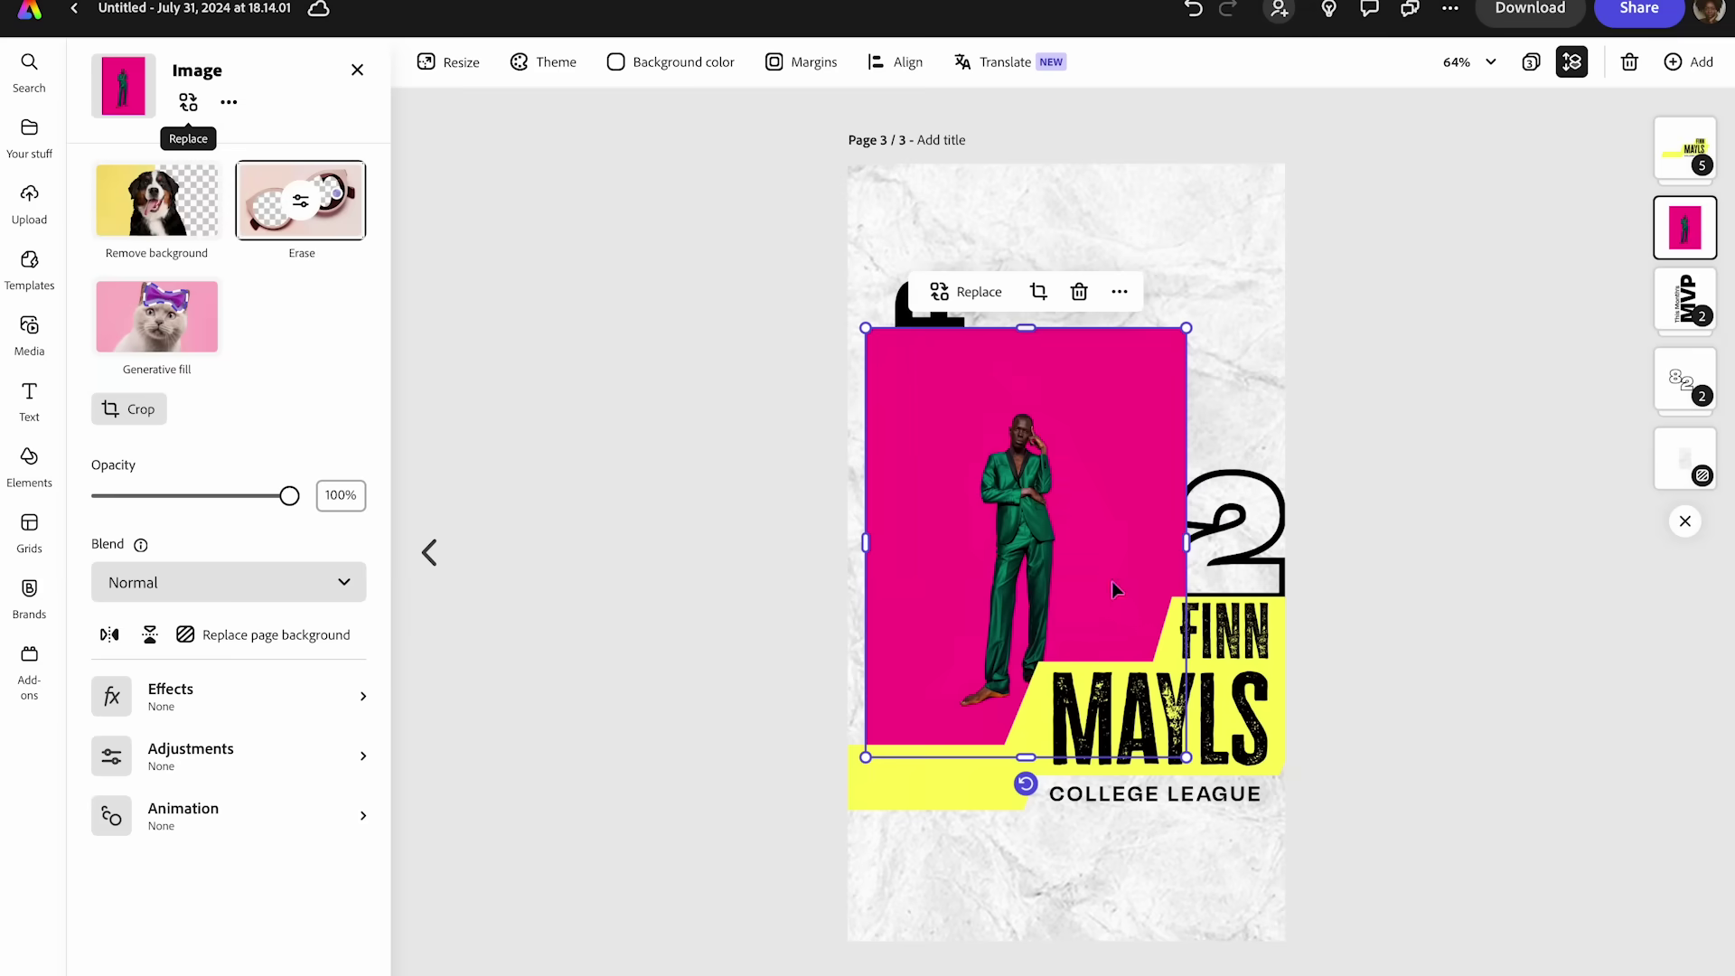
# - Set the page background to the photo's pink #FD018F and delete the marble texture
pyautogui.click(904, 209)
pyautogui.click(678, 64)
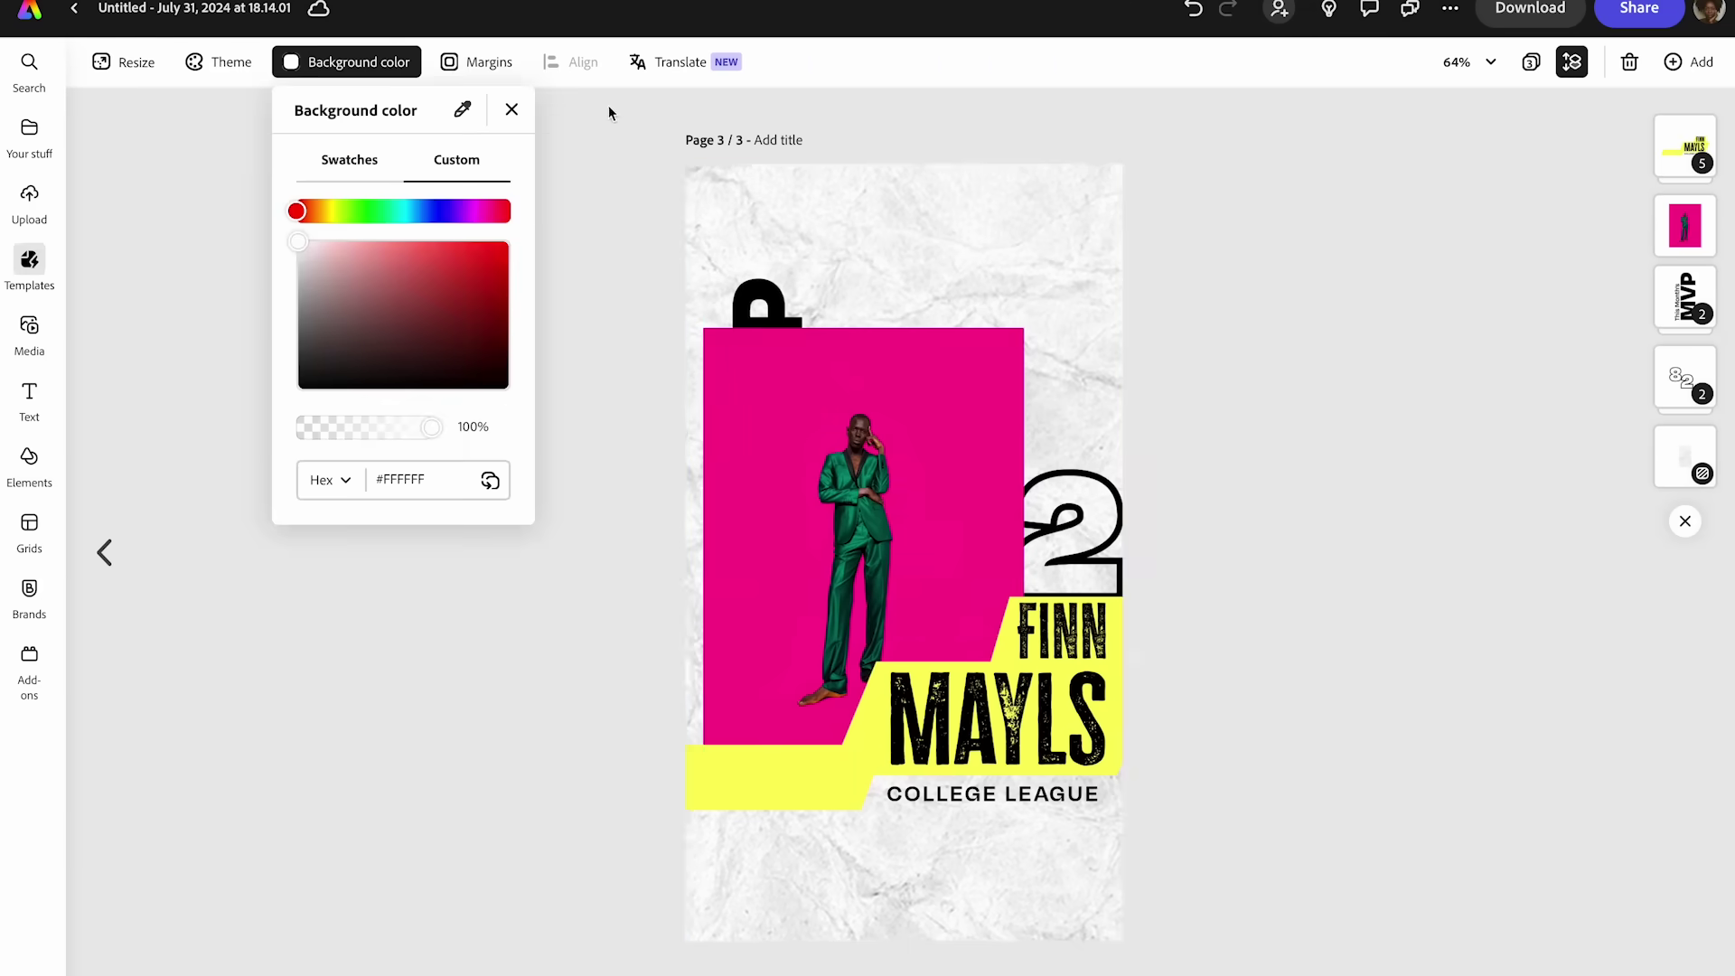
pyautogui.click(451, 124)
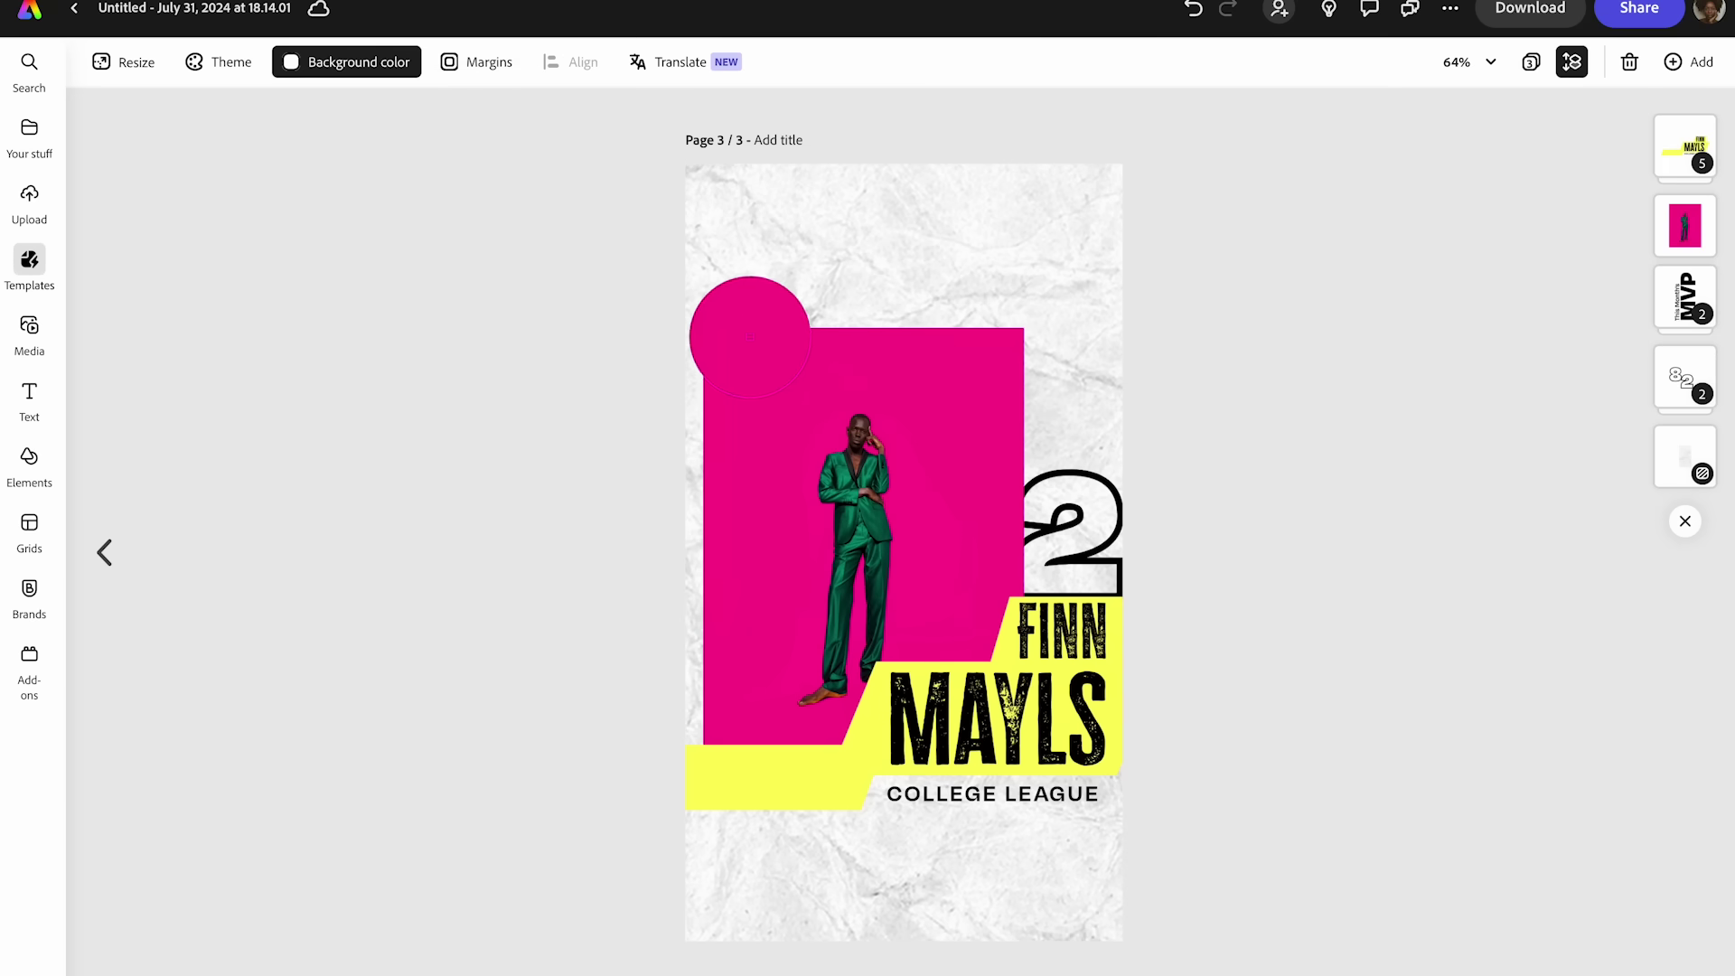
pyautogui.click(720, 389)
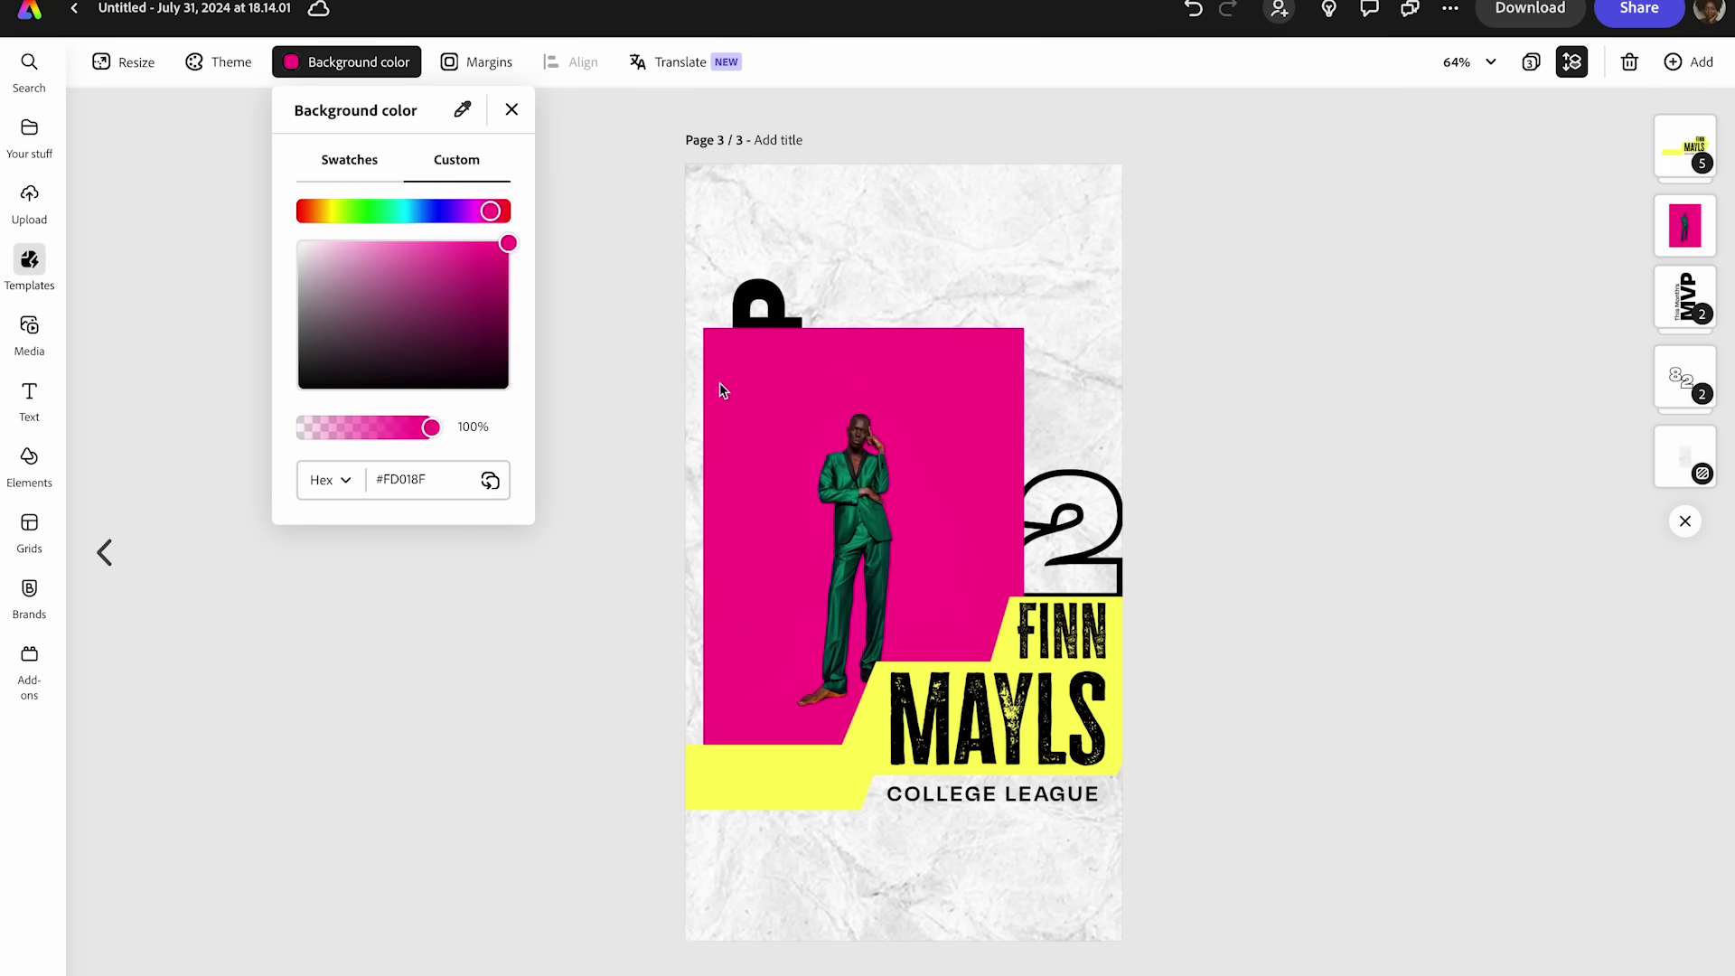
pyautogui.click(743, 187)
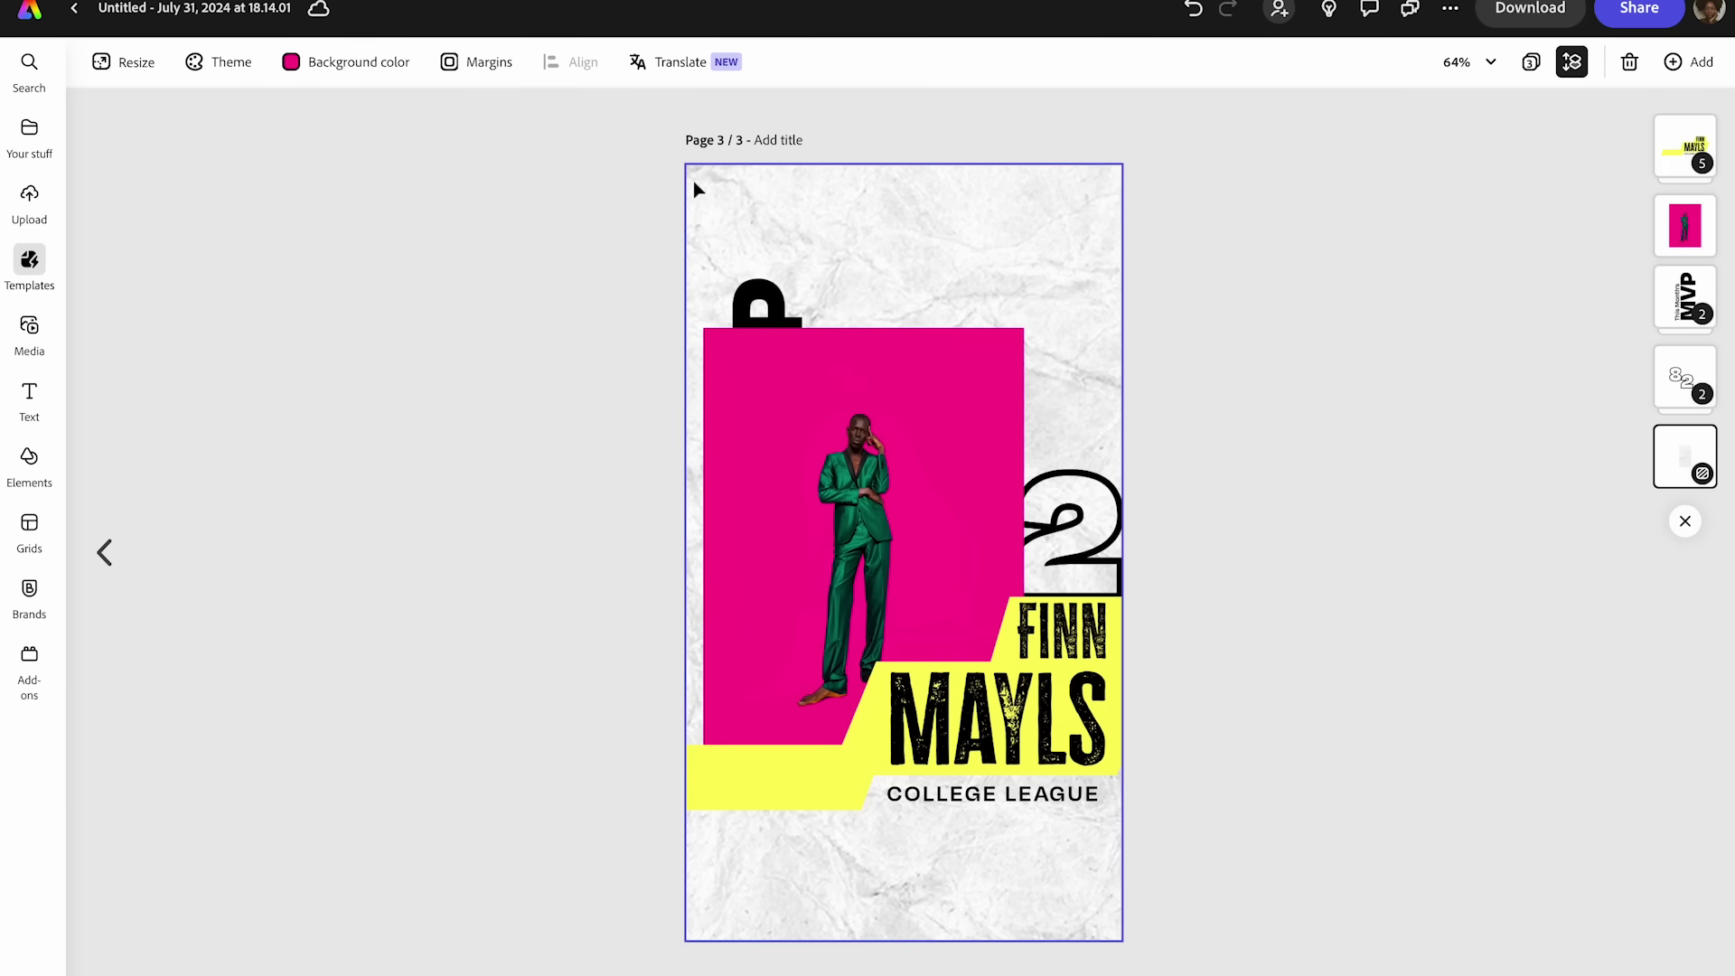
pyautogui.press('Delete')
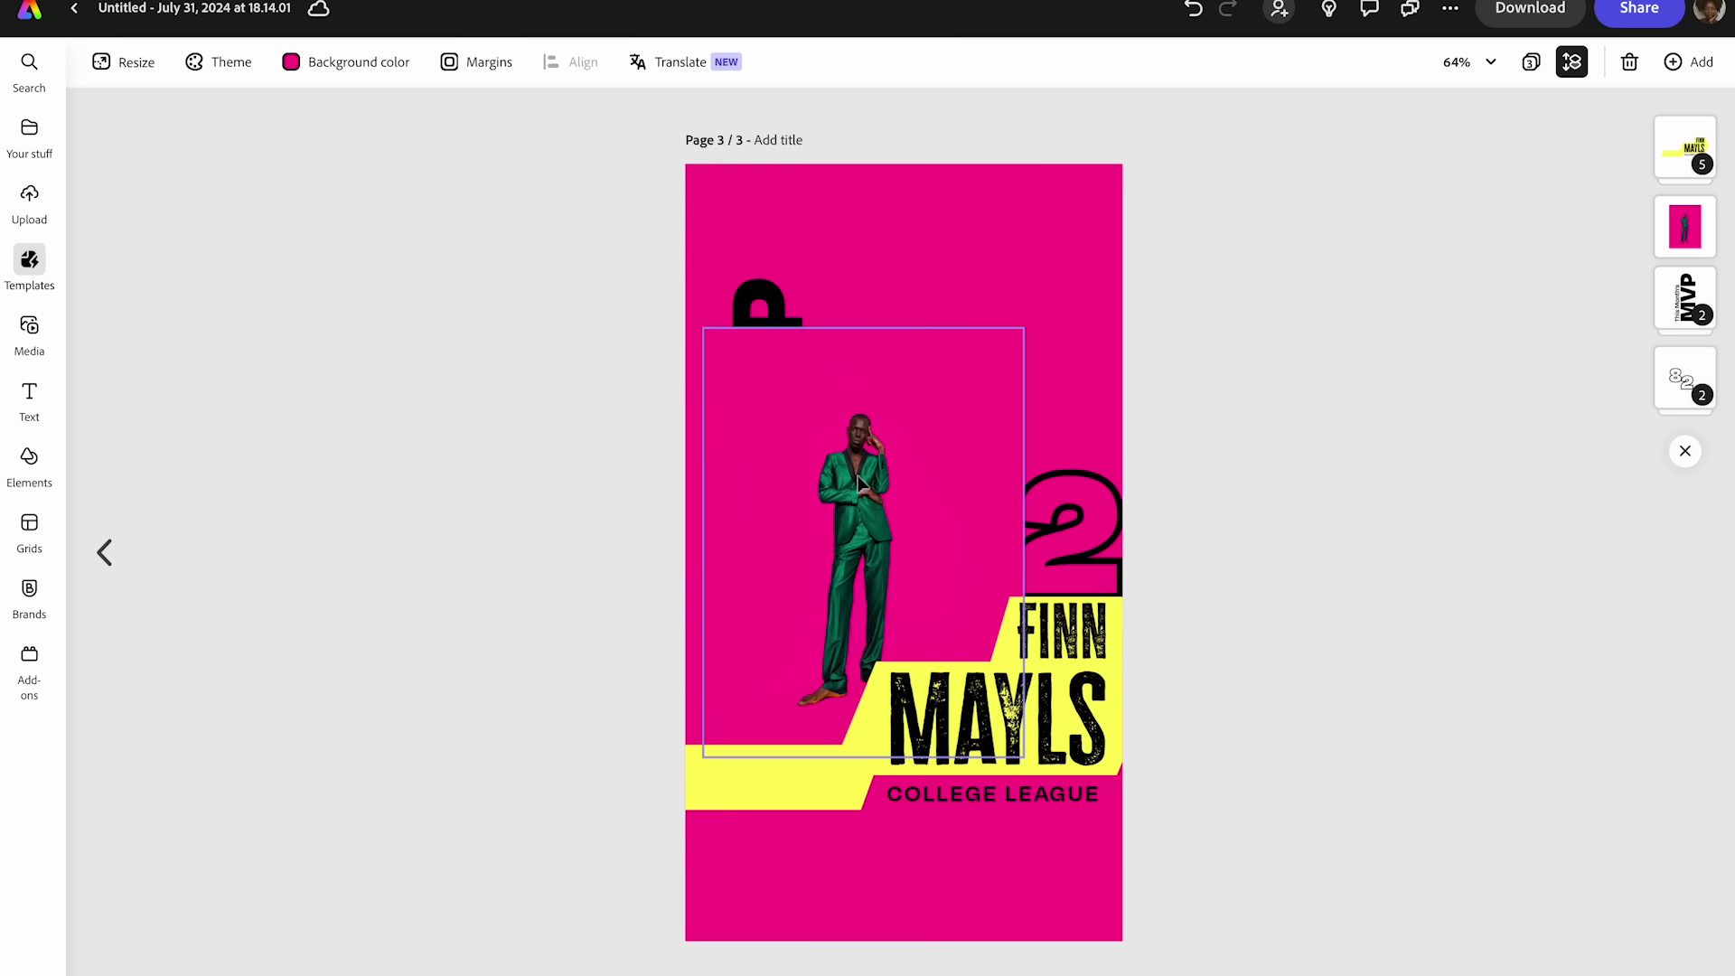
# - Reselect the green-suit photo after entering and leaving crop mode without changes
pyautogui.click(860, 481)
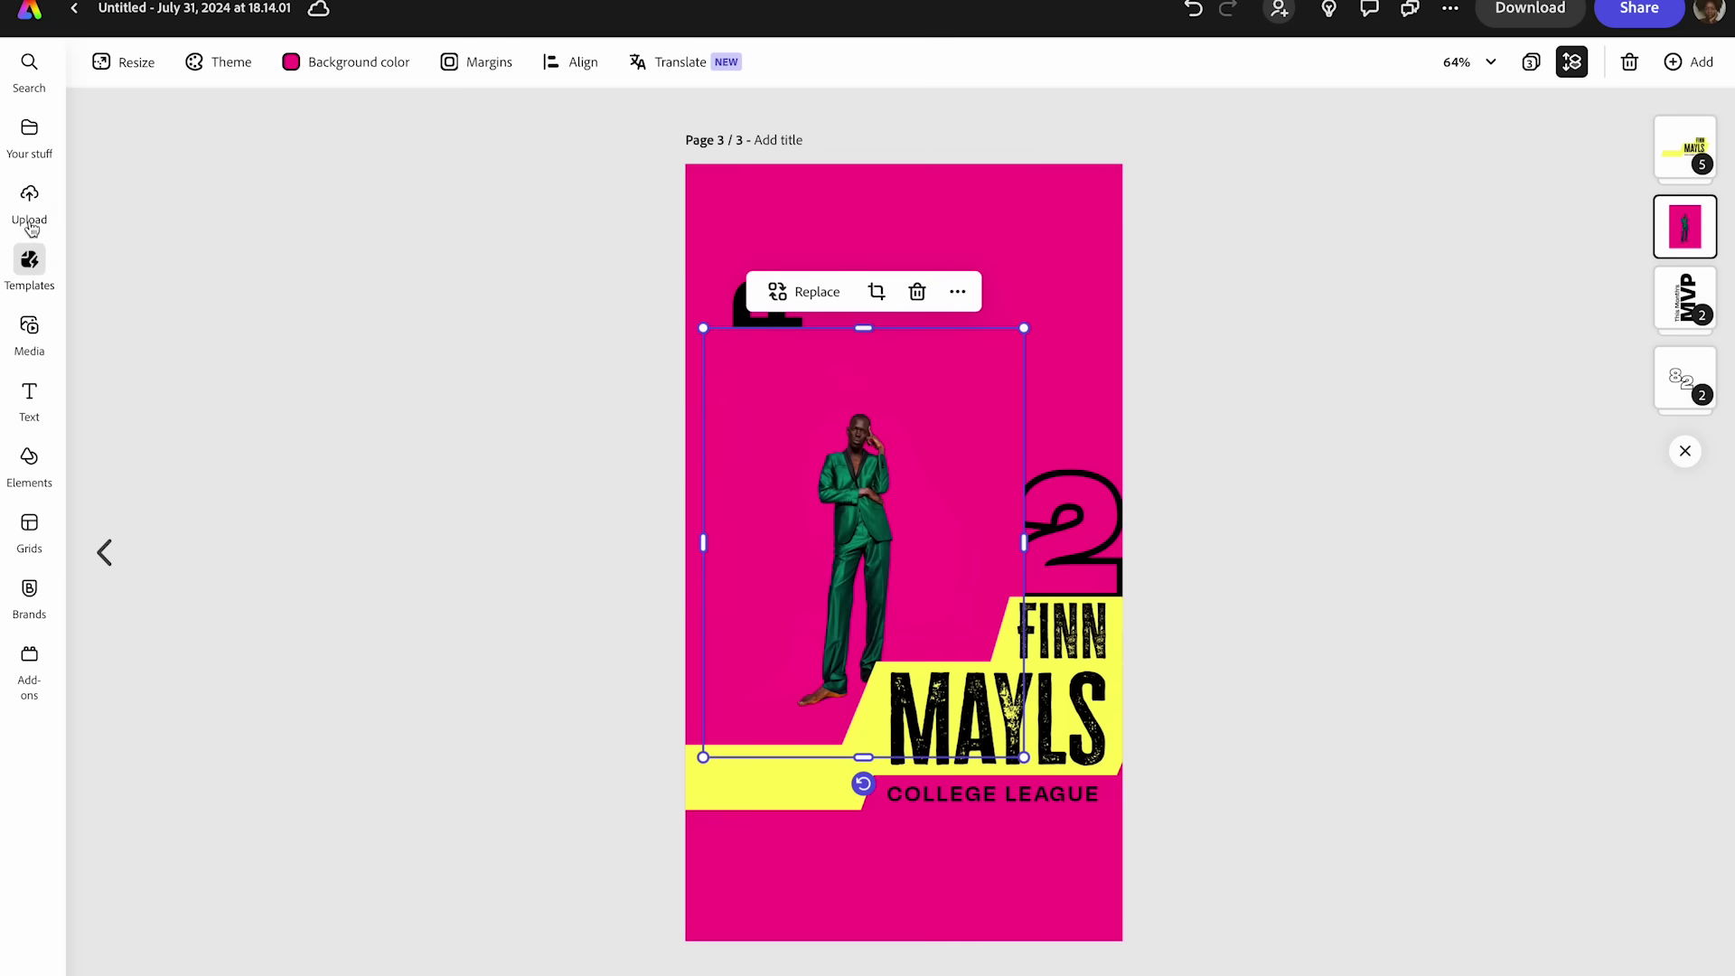
pyautogui.click(23, 262)
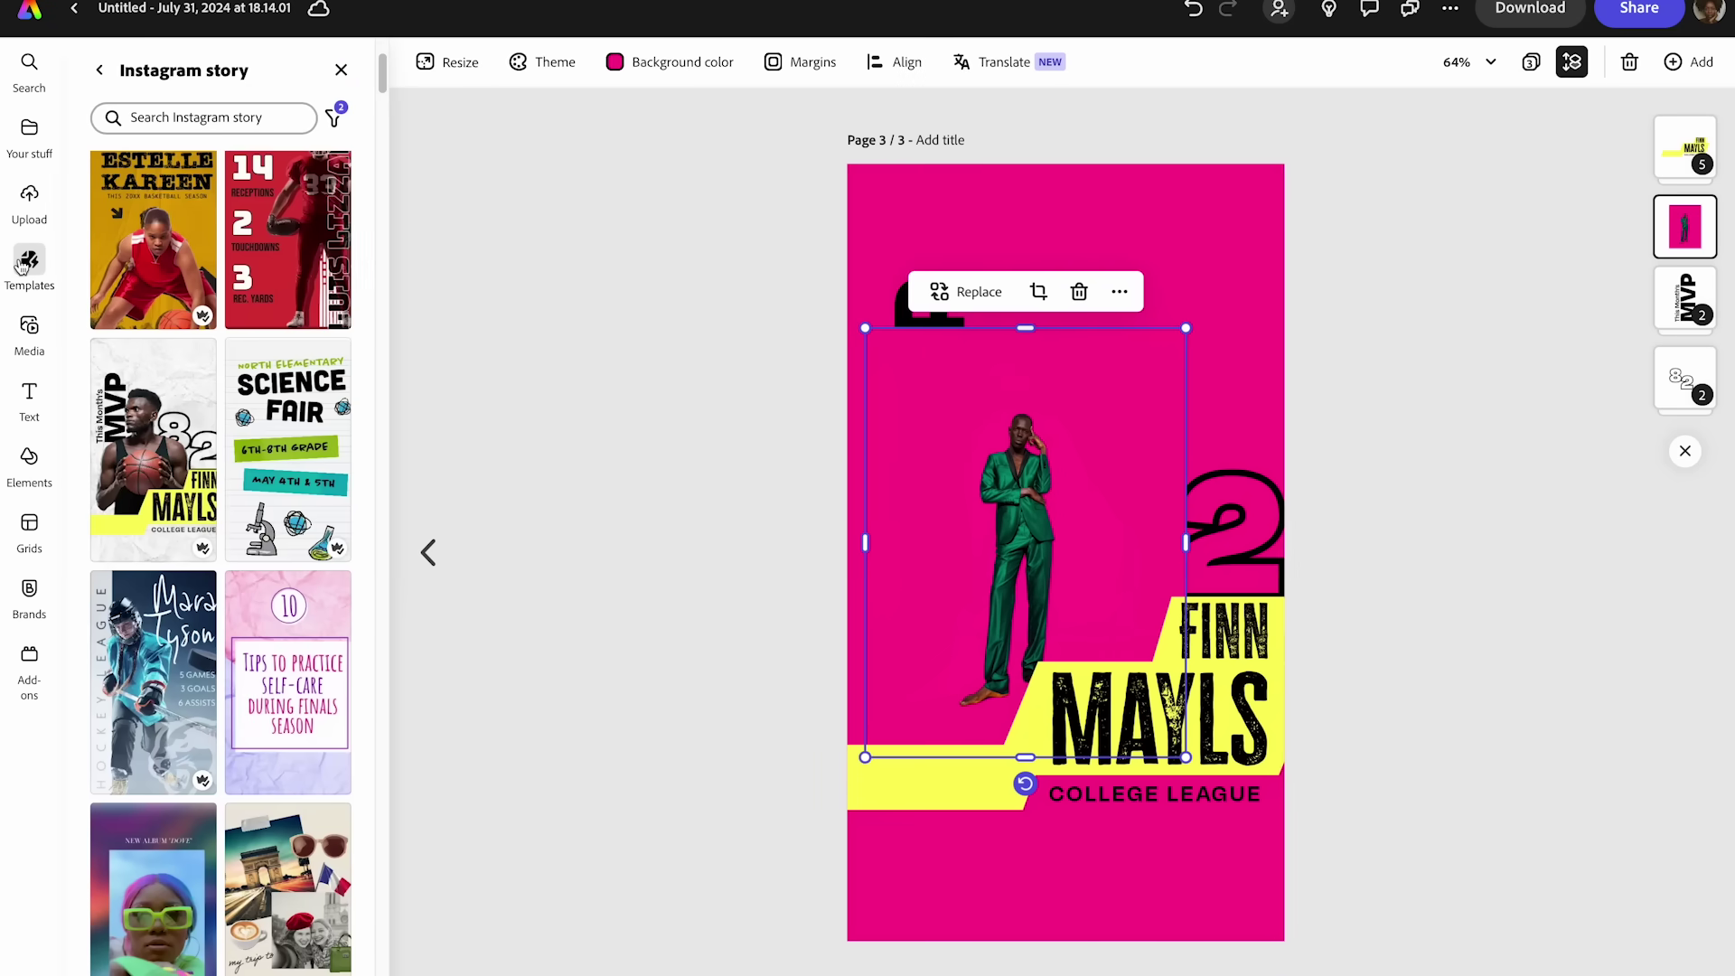
pyautogui.doubleClick(1035, 474)
pyautogui.click(684, 374)
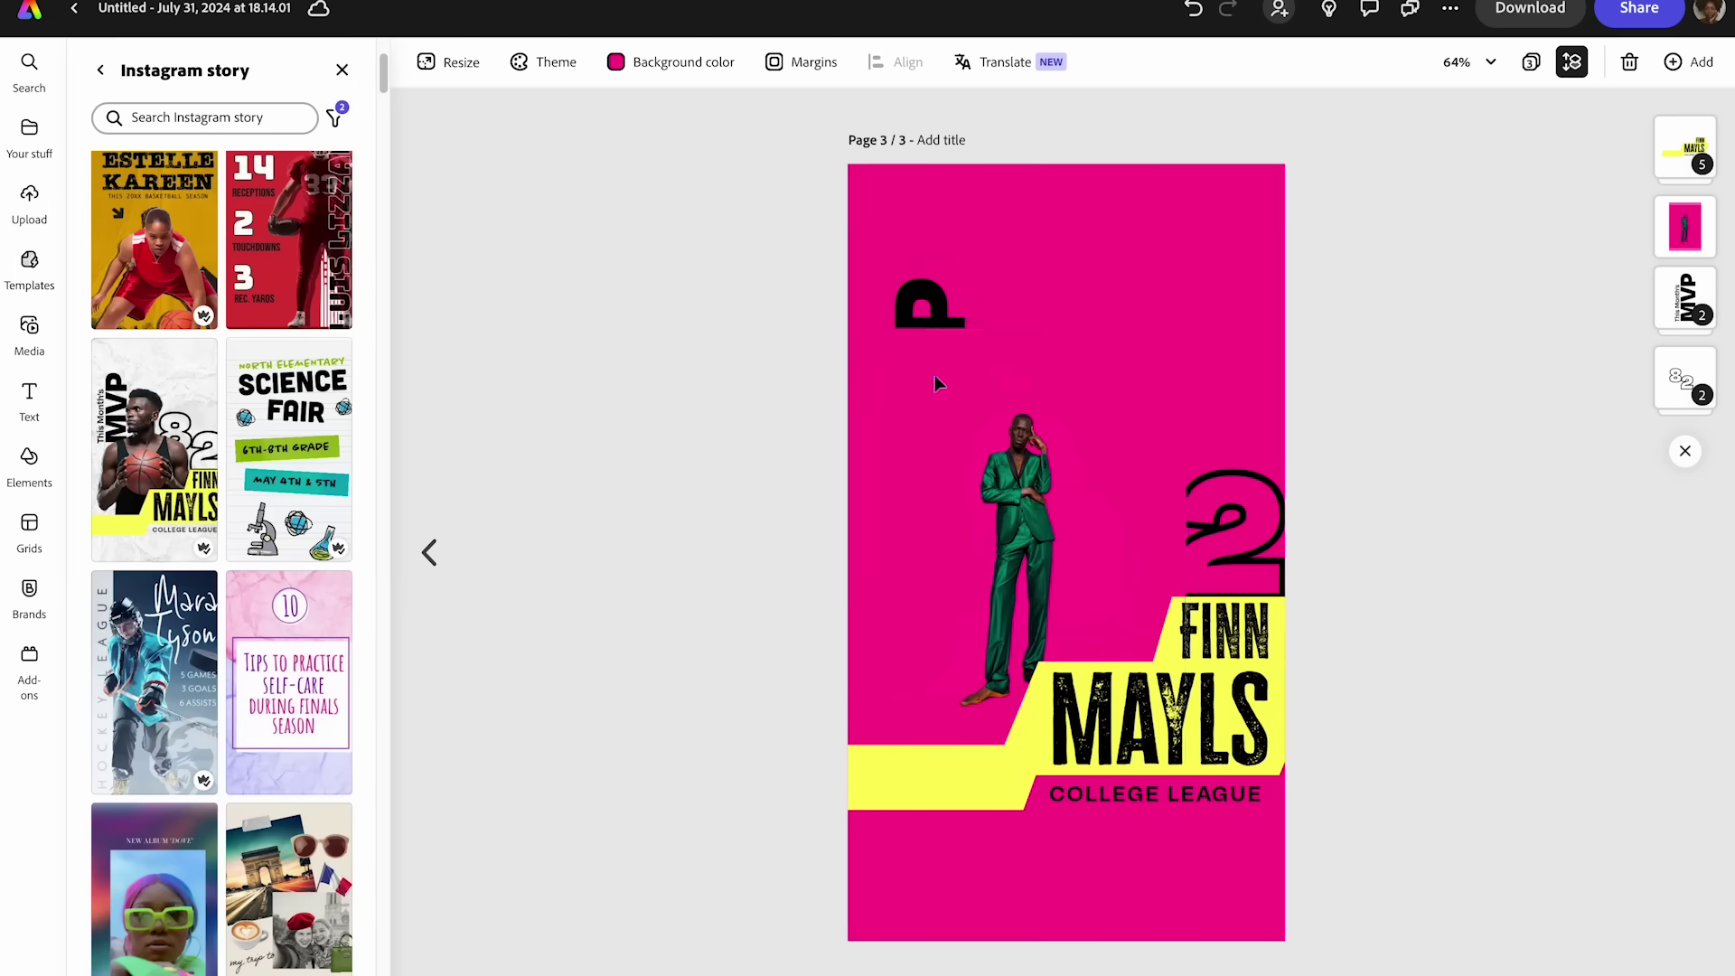
pyautogui.click(976, 390)
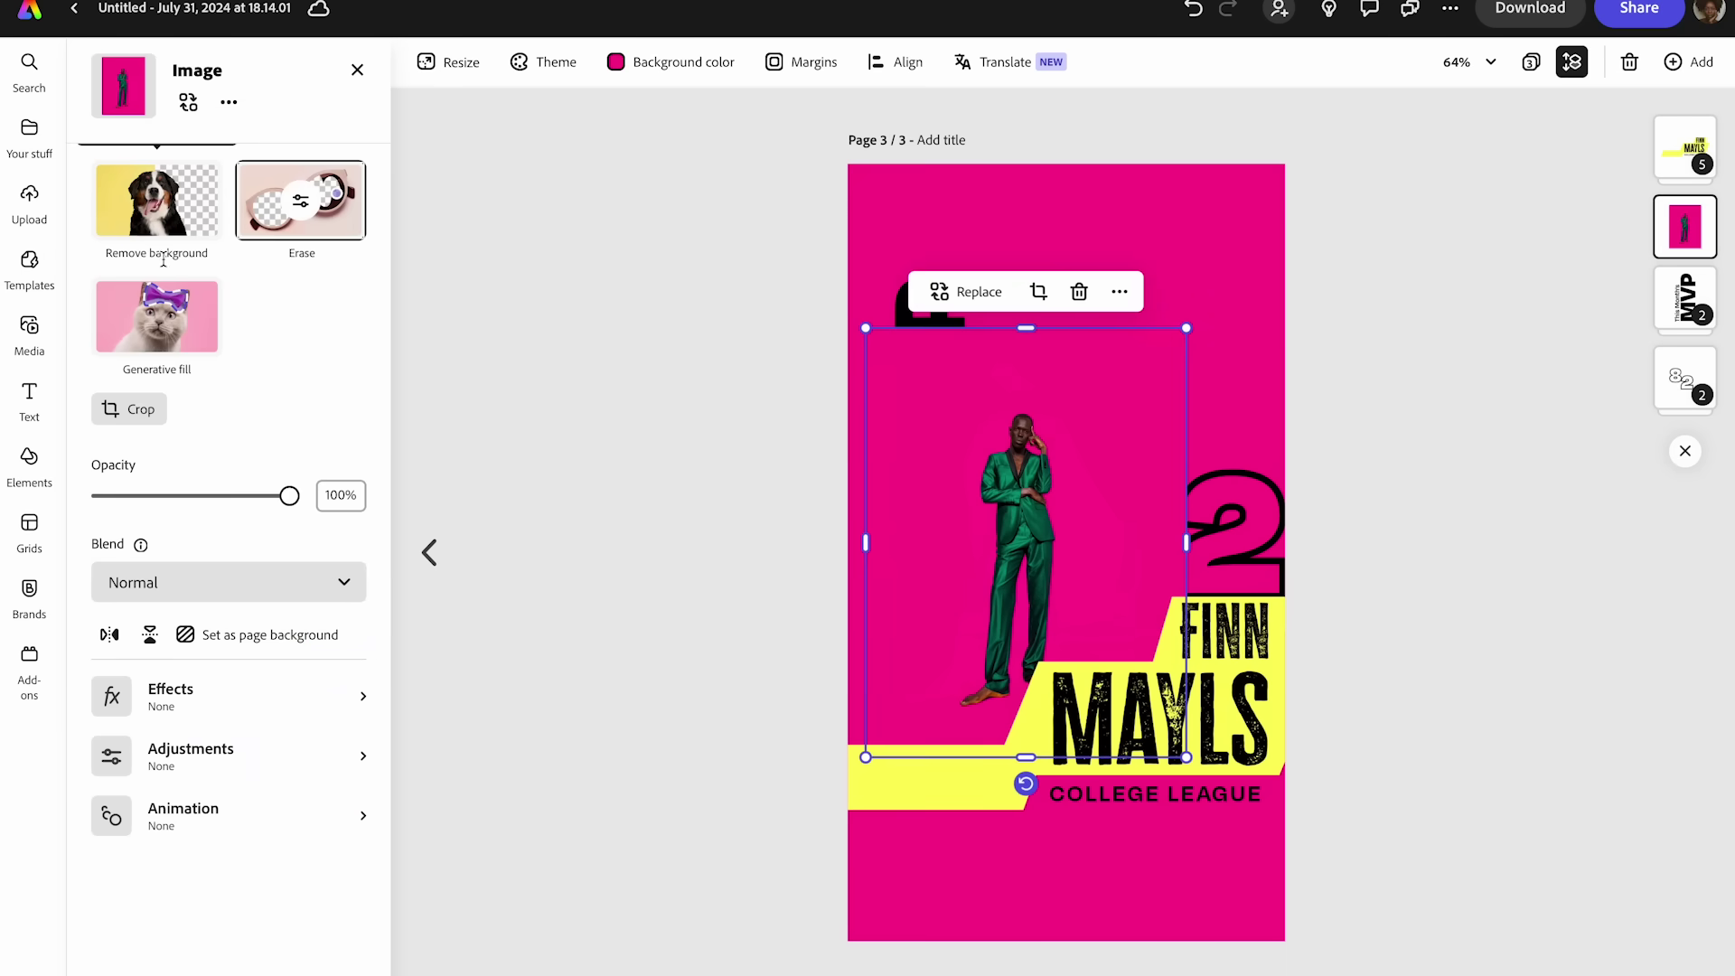
# - Remove the pink backdrop from the man's photo and retype the MVP headline as COLOR PLAT
pyautogui.click(196, 215)
pyautogui.click(904, 363)
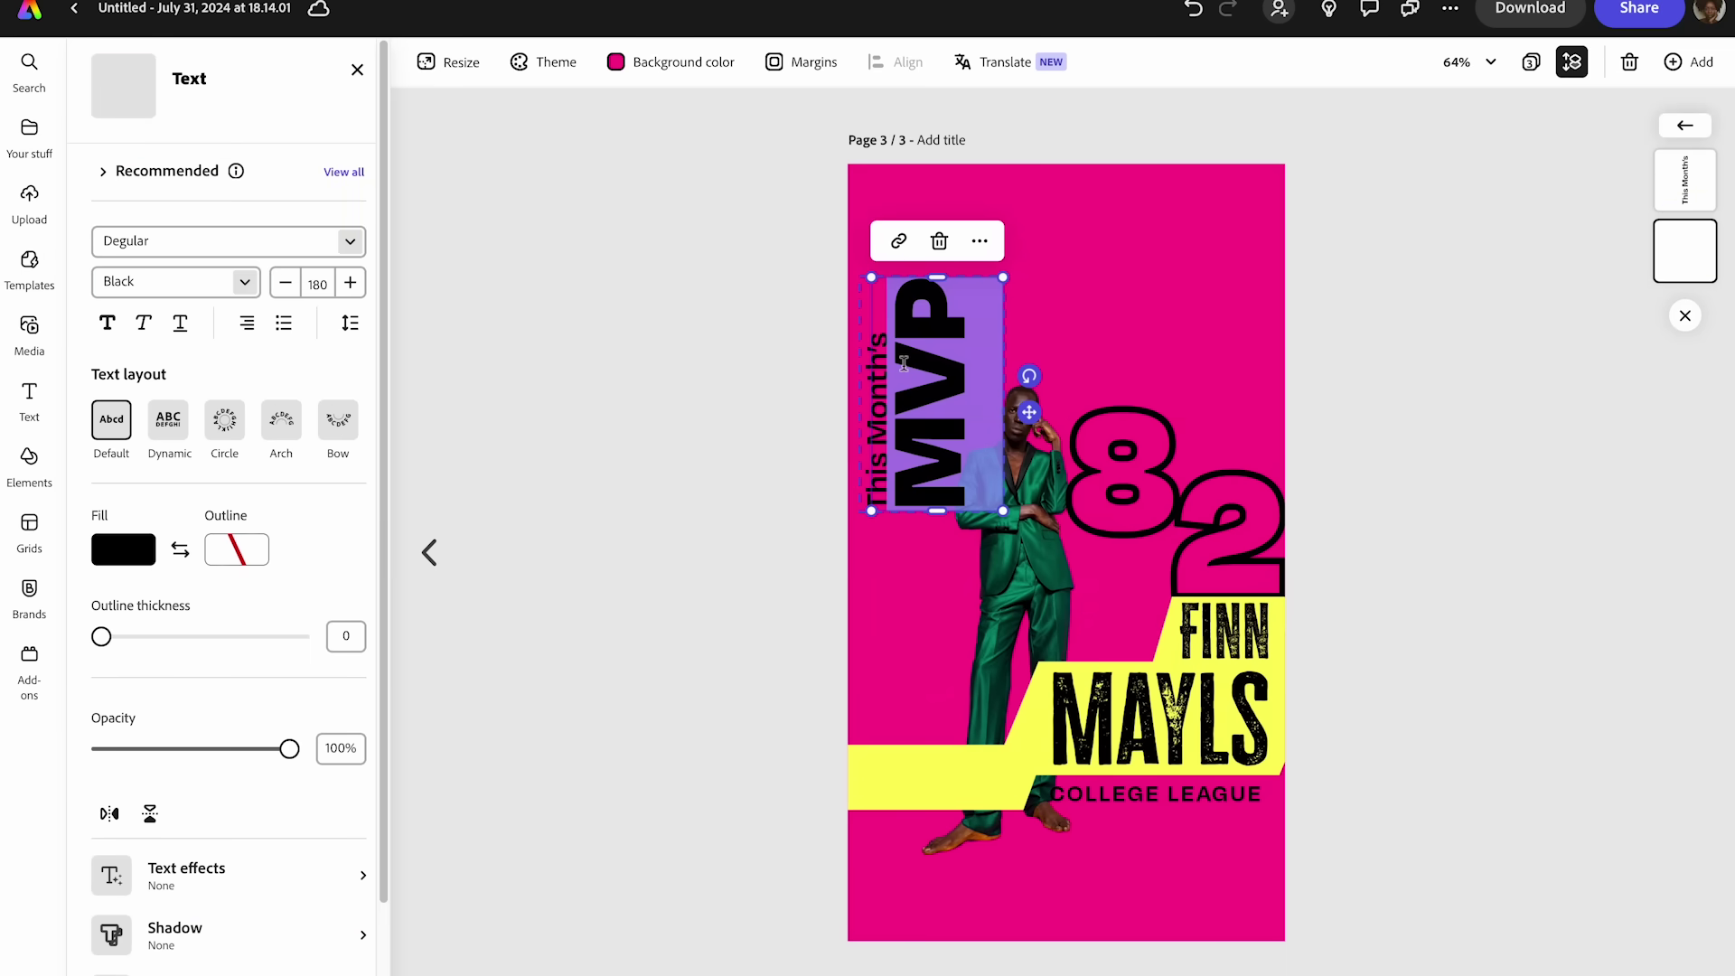
pyautogui.write('COLOR PLAT')
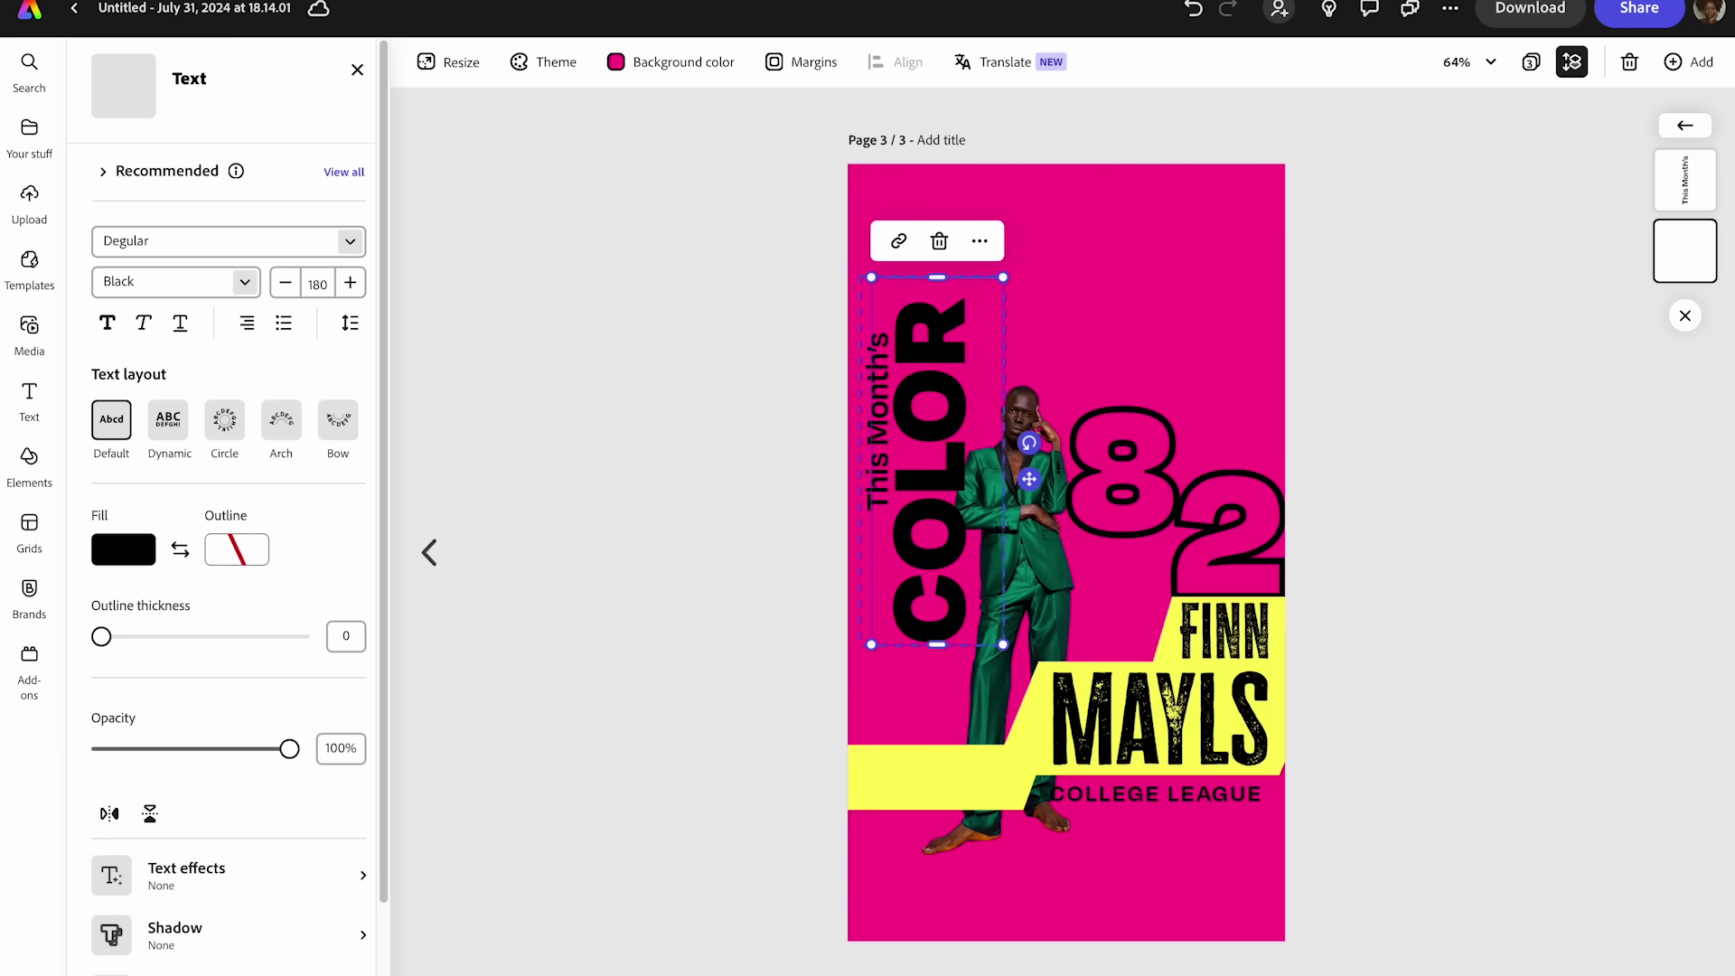
# - Select the misspelled word PLAT in the COLOR PLAT headline
pyautogui.tripleClick(892, 353)
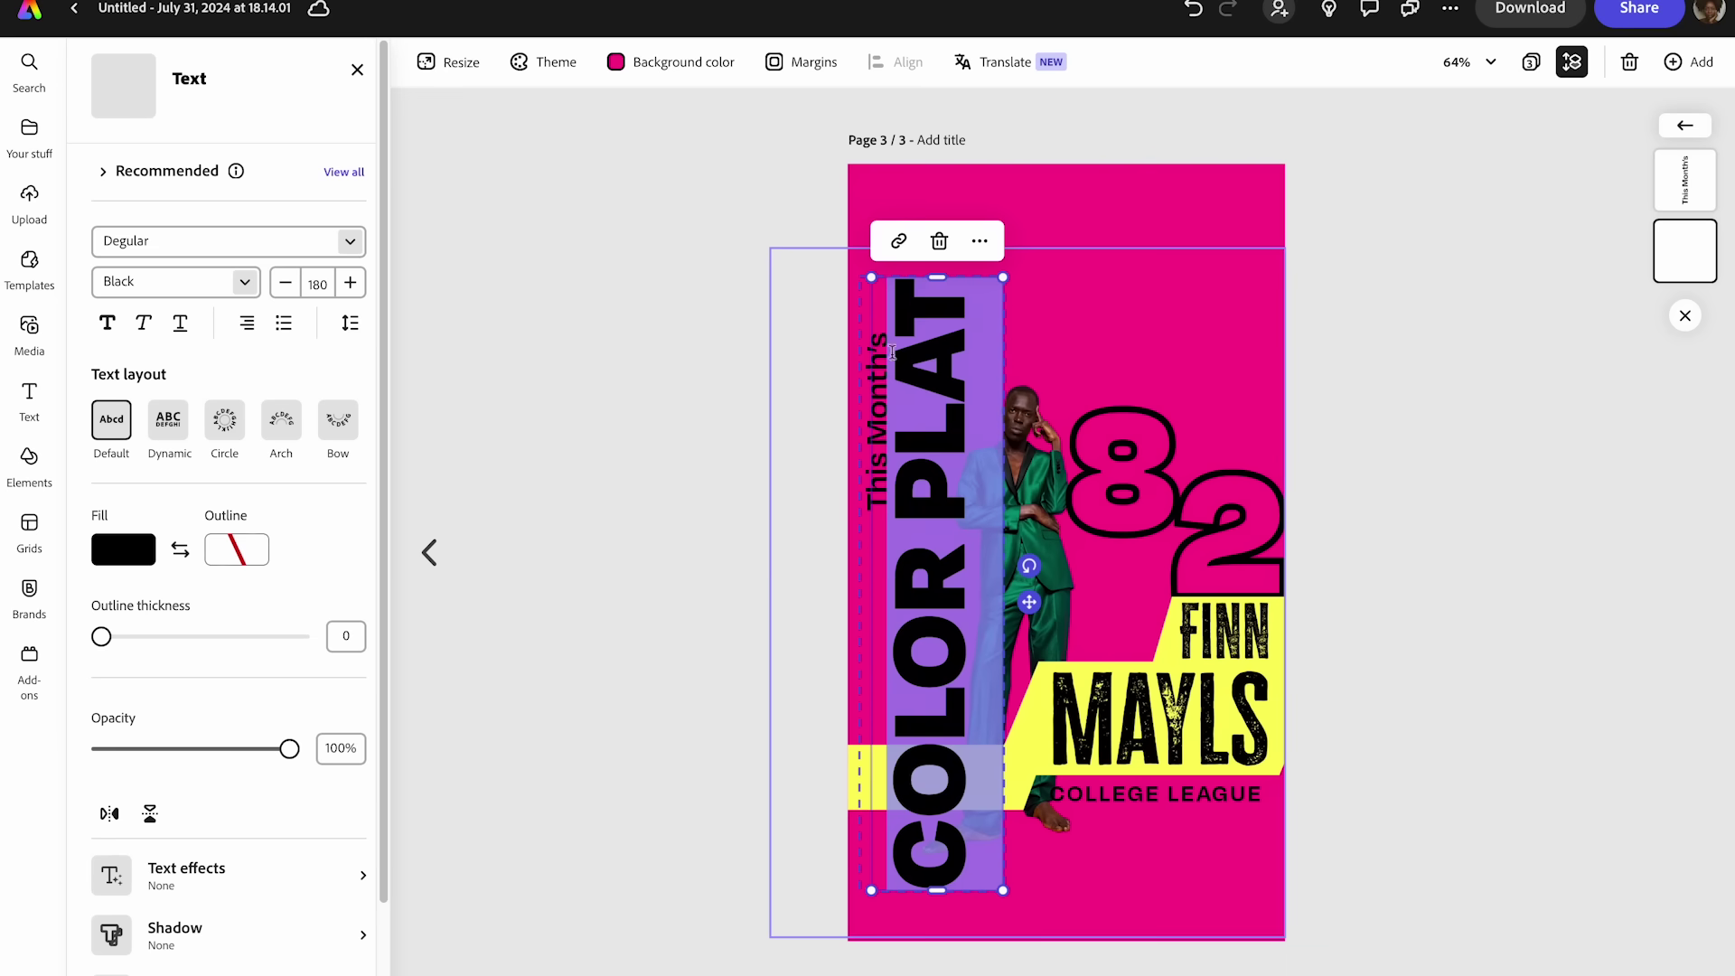
pyautogui.click(968, 322)
pyautogui.doubleClick(956, 296)
# - Correct the headline to COLOR PLAY and change This Month's to PHOTOSHOP TUTORIAL
pyautogui.write('PLAY')
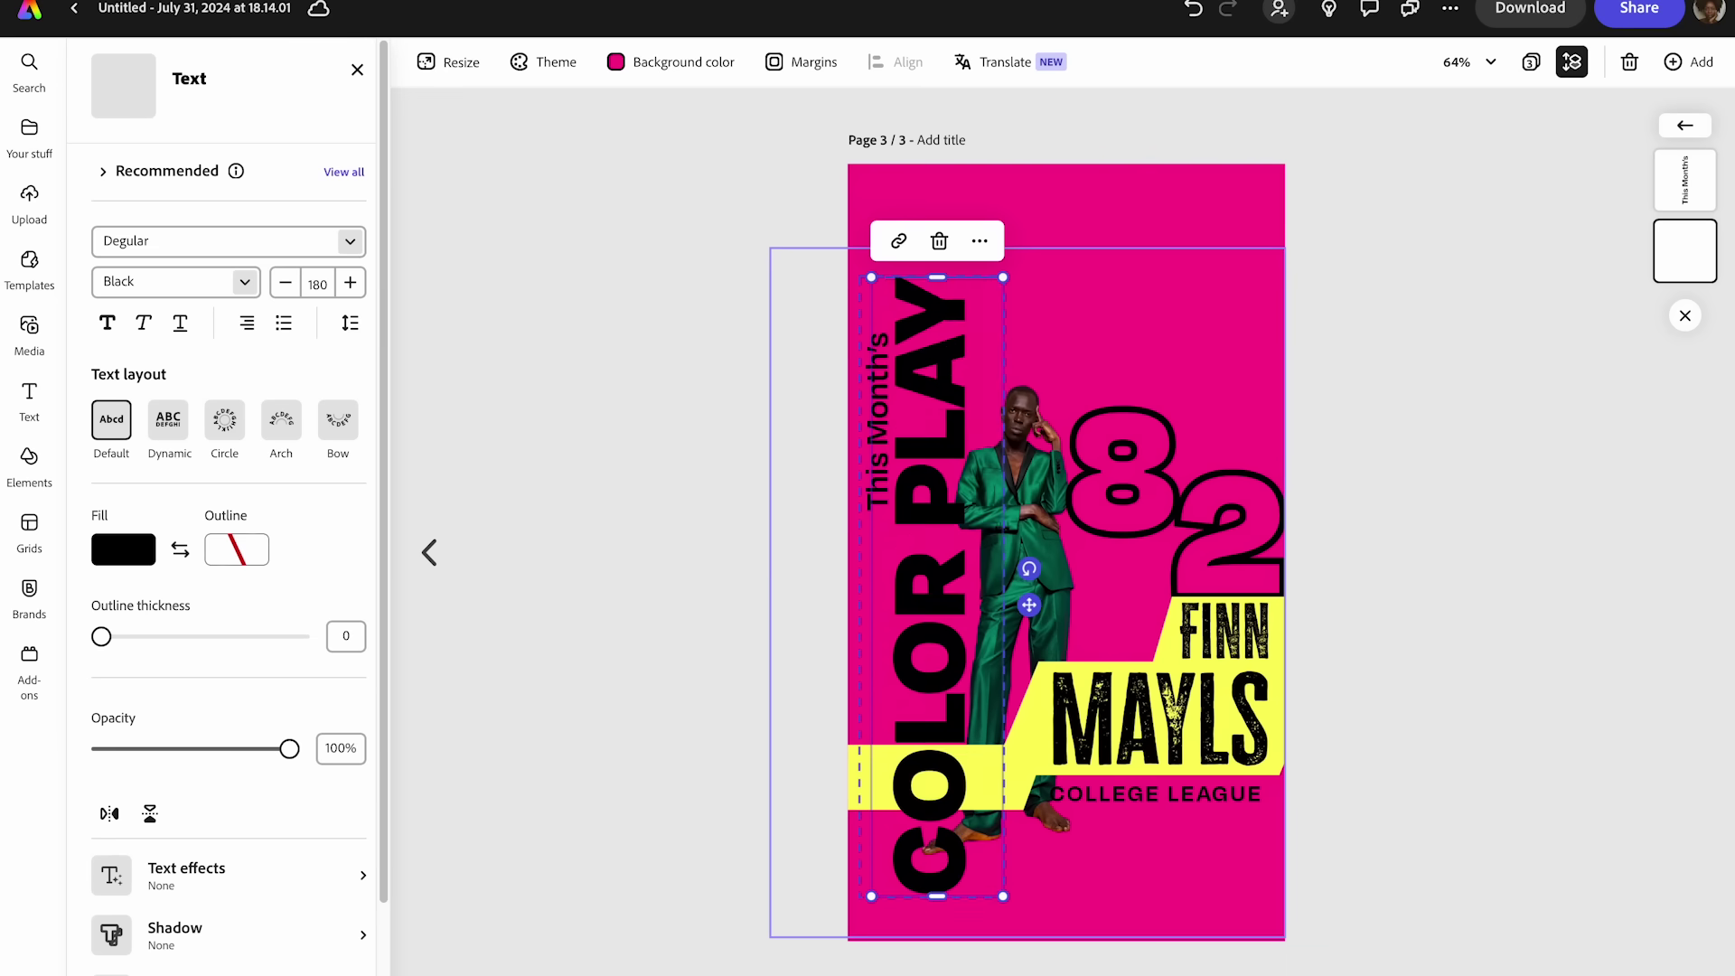
pyautogui.tripleClick(870, 386)
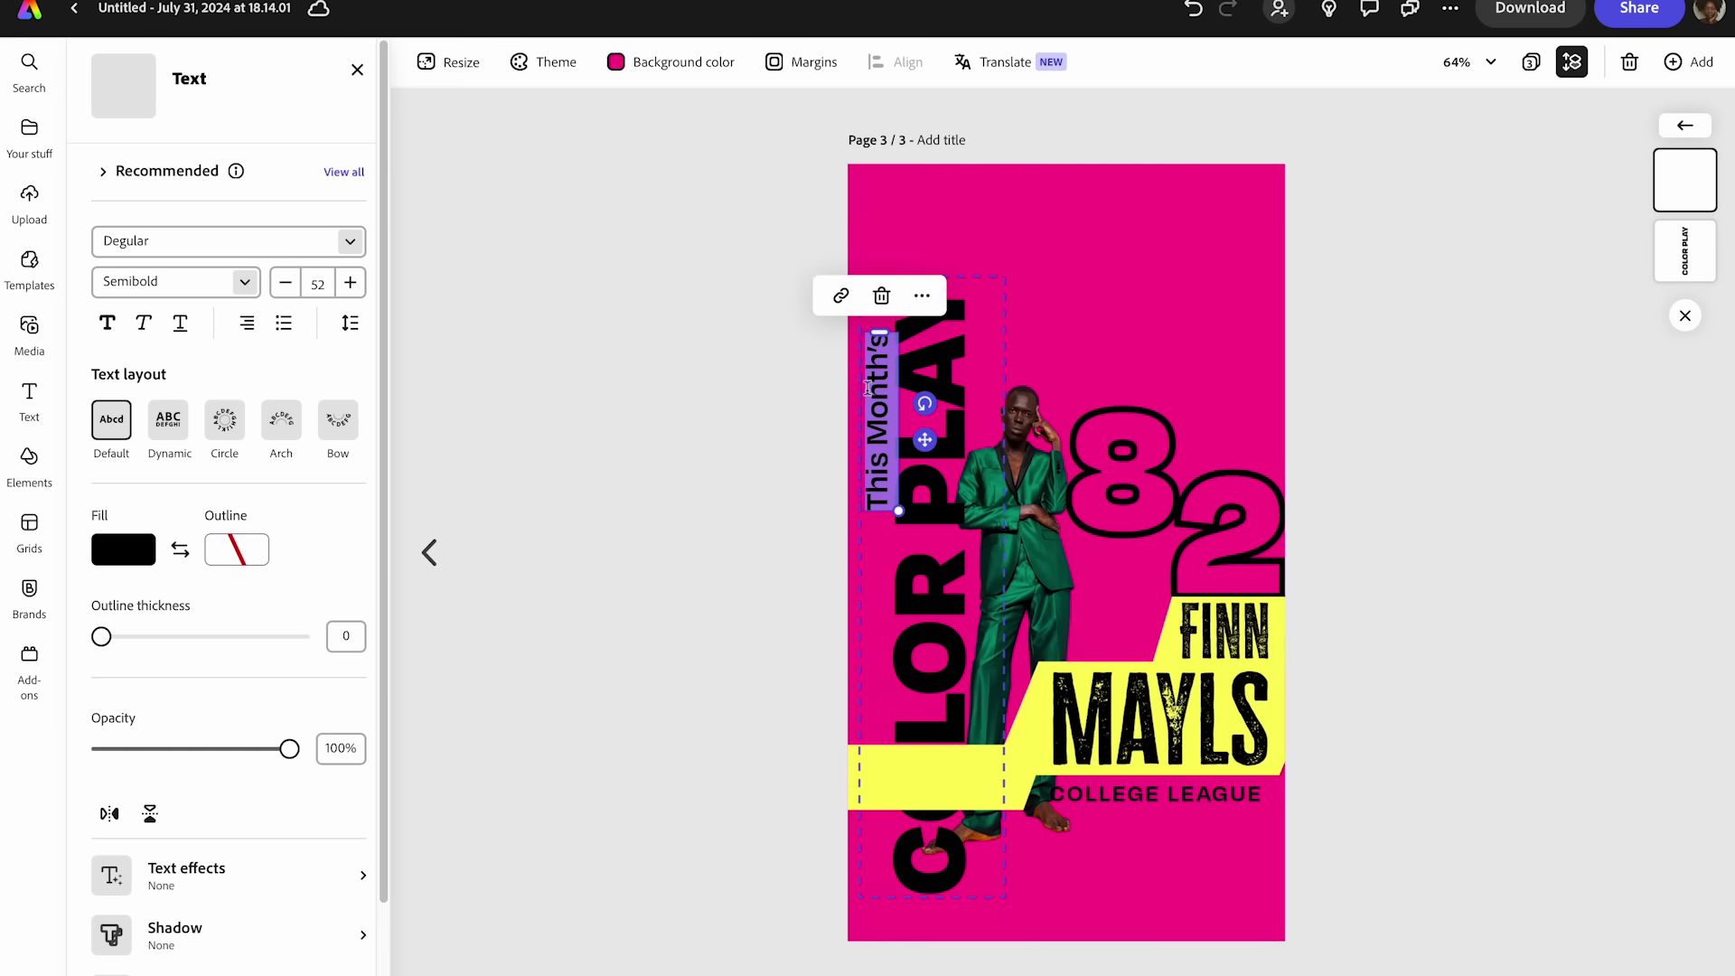
pyautogui.write('F')
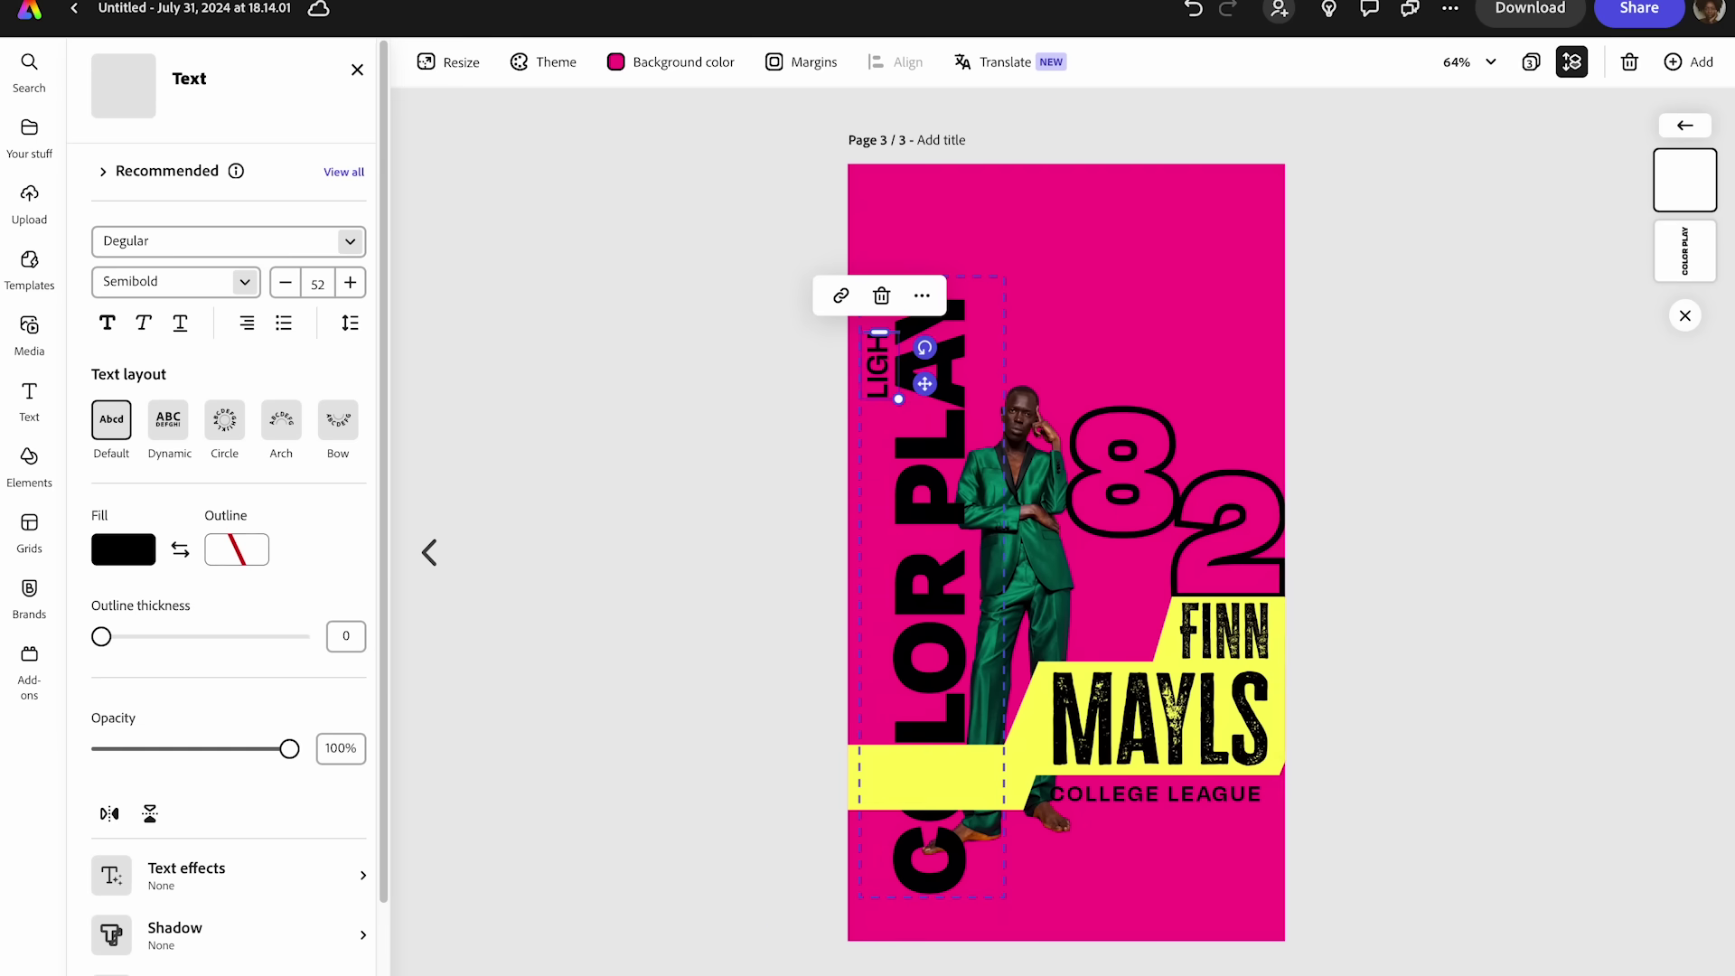
pyautogui.write('HOTOSH')
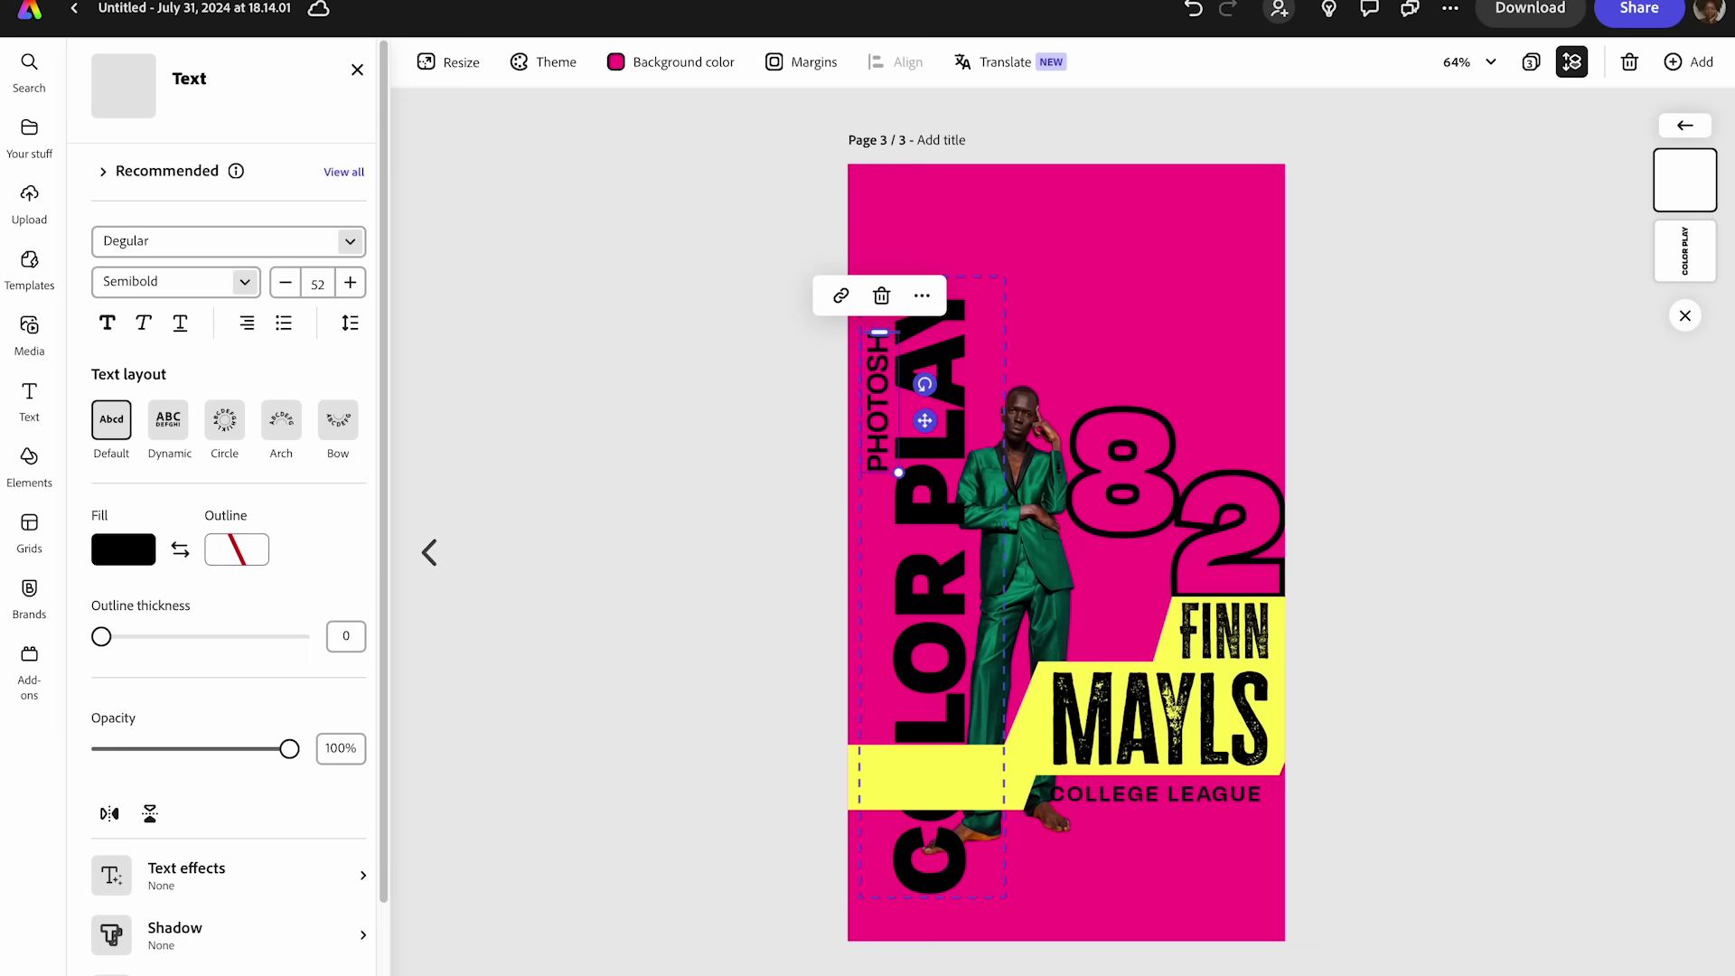
pyautogui.write('OP TUTORIAL')
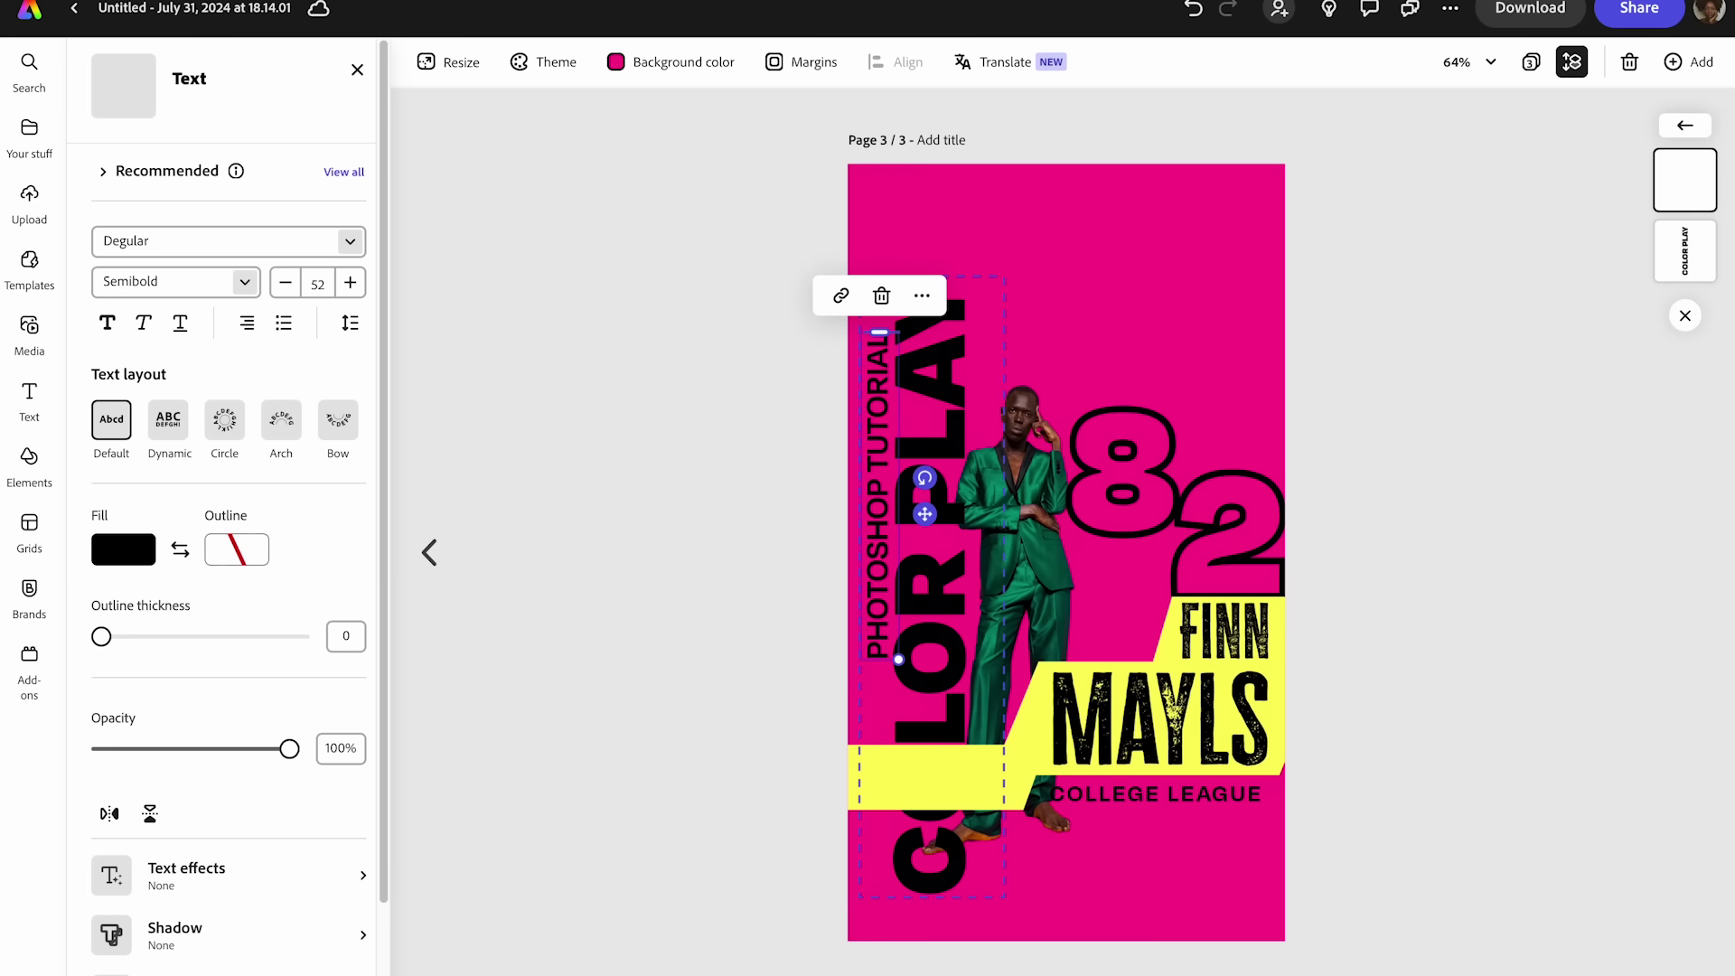
pyautogui.press('Escape')
pyautogui.click(967, 567)
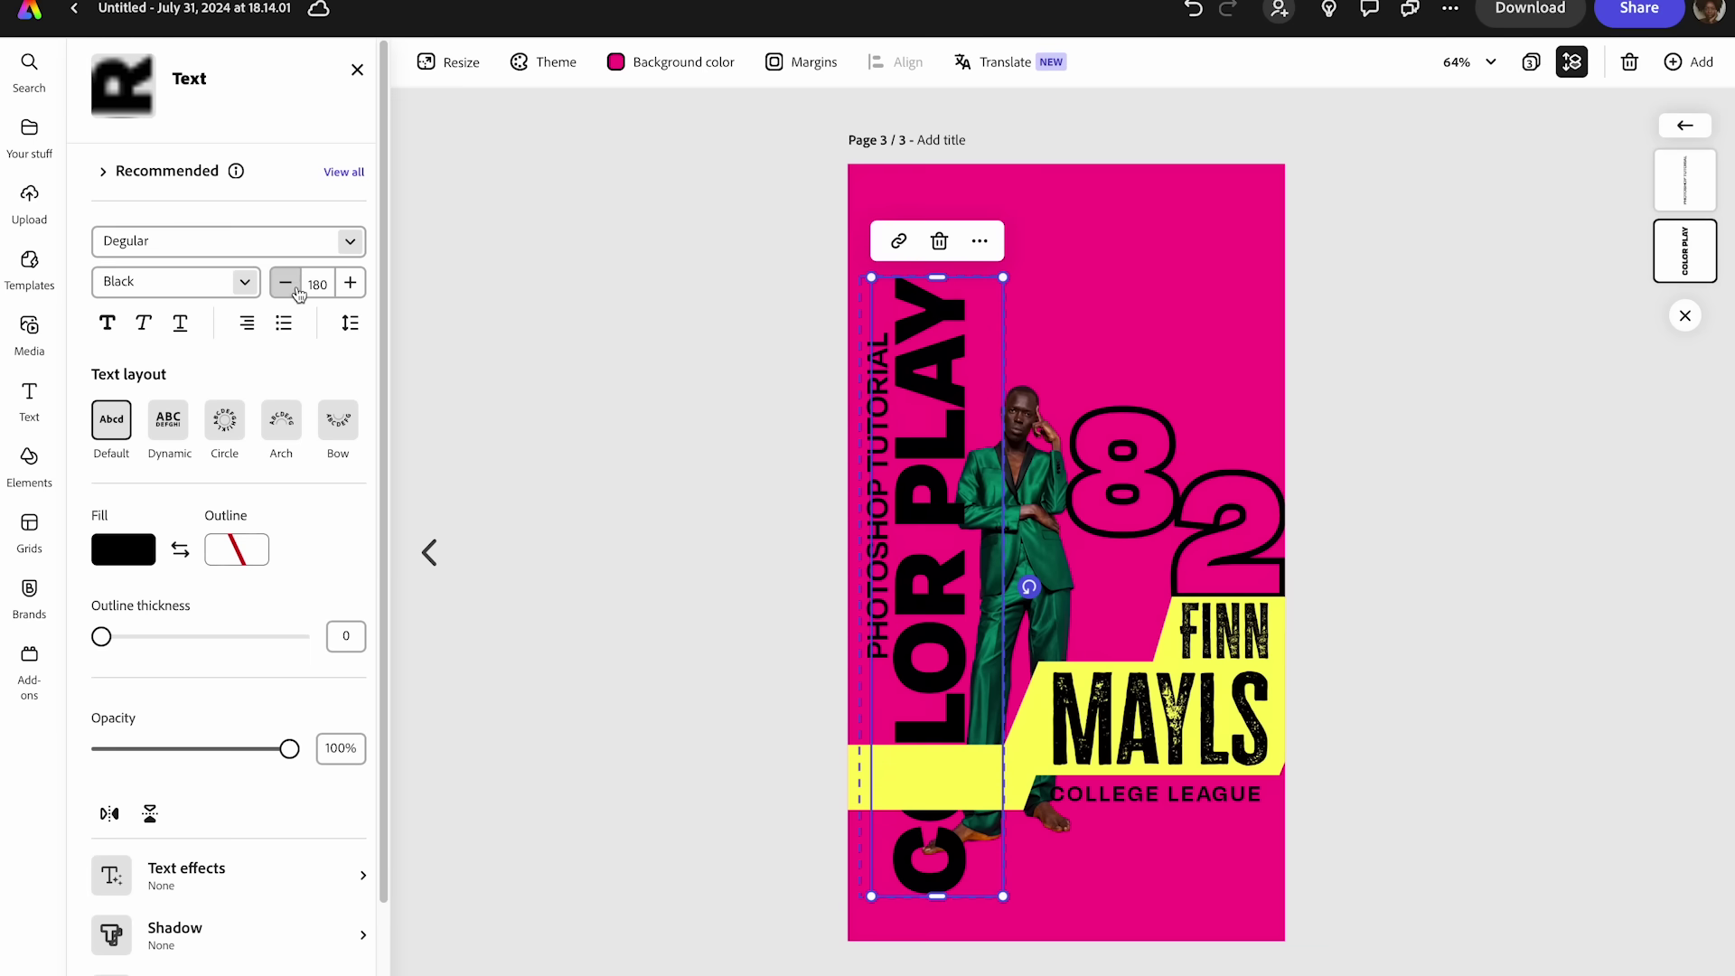
# - Reduce the COLOR PLAY headline font size from 180 to 132
pyautogui.click(286, 283)
pyautogui.click(285, 282)
pyautogui.click(285, 283)
pyautogui.click(285, 283)
pyautogui.click(285, 283)
pyautogui.click(285, 282)
pyautogui.click(296, 287)
pyautogui.click(296, 287)
pyautogui.click(296, 288)
pyautogui.click(296, 287)
pyautogui.click(286, 283)
pyautogui.click(286, 283)
pyautogui.click(285, 283)
pyautogui.click(285, 283)
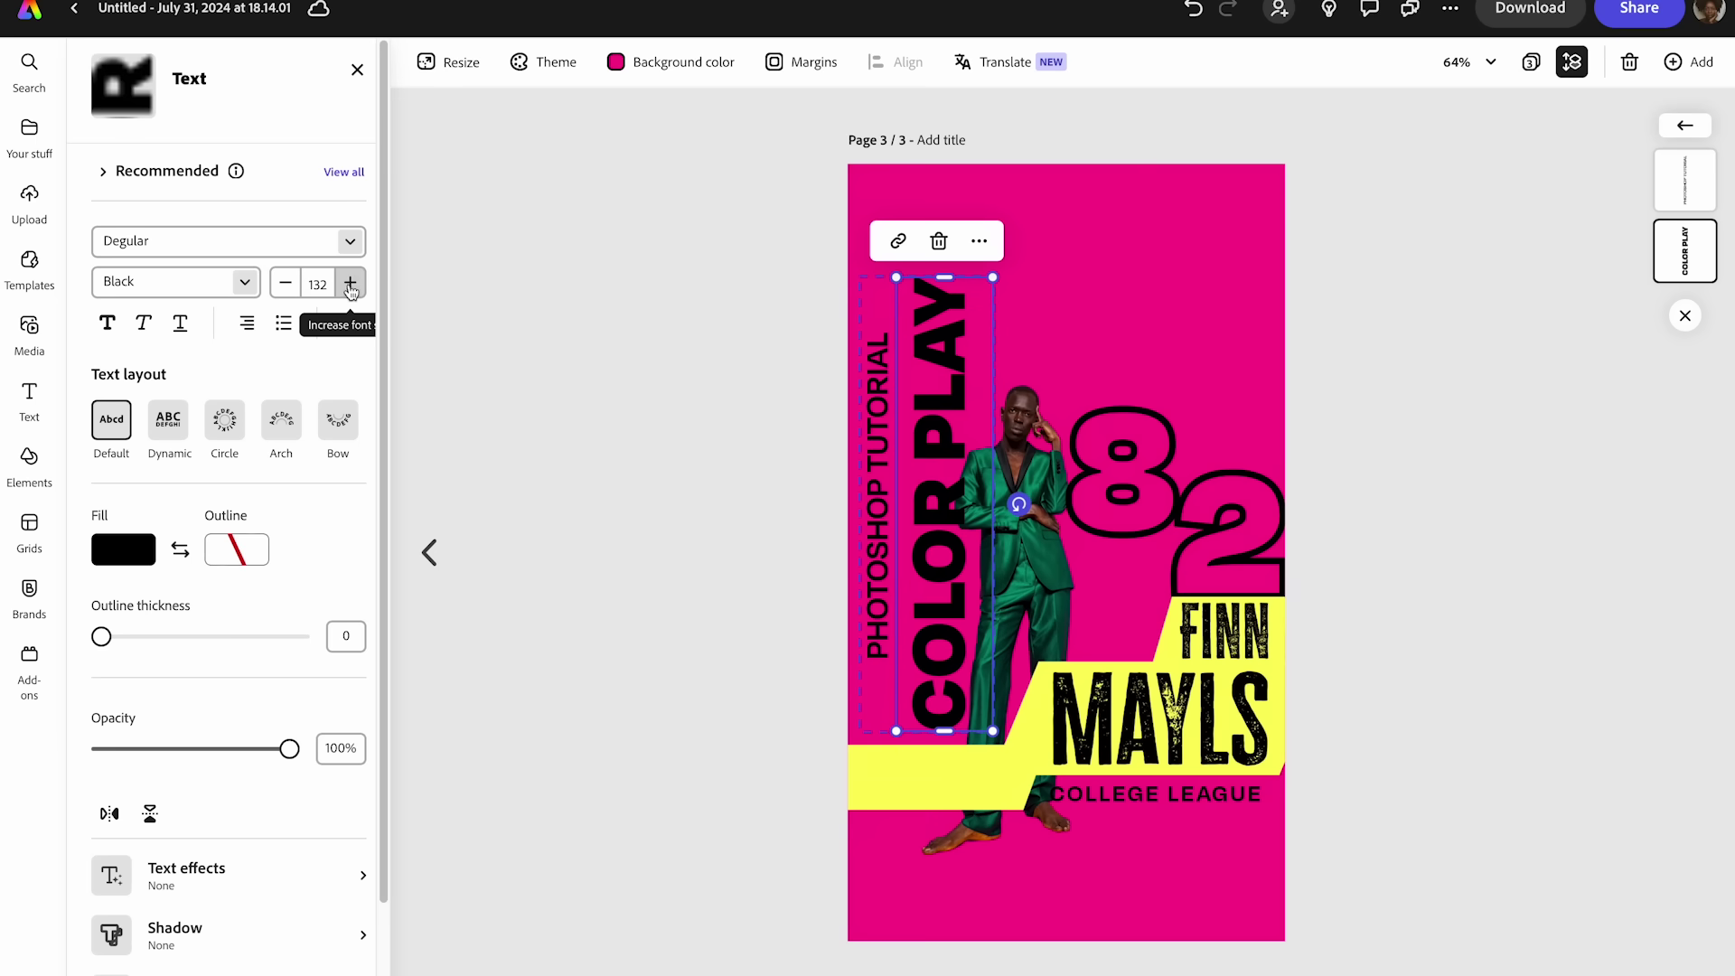
# - Nudge the COLOR PLAY title group slightly right and keep the man's photo as the bottom layer
pyautogui.click(809, 380)
pyautogui.click(953, 386)
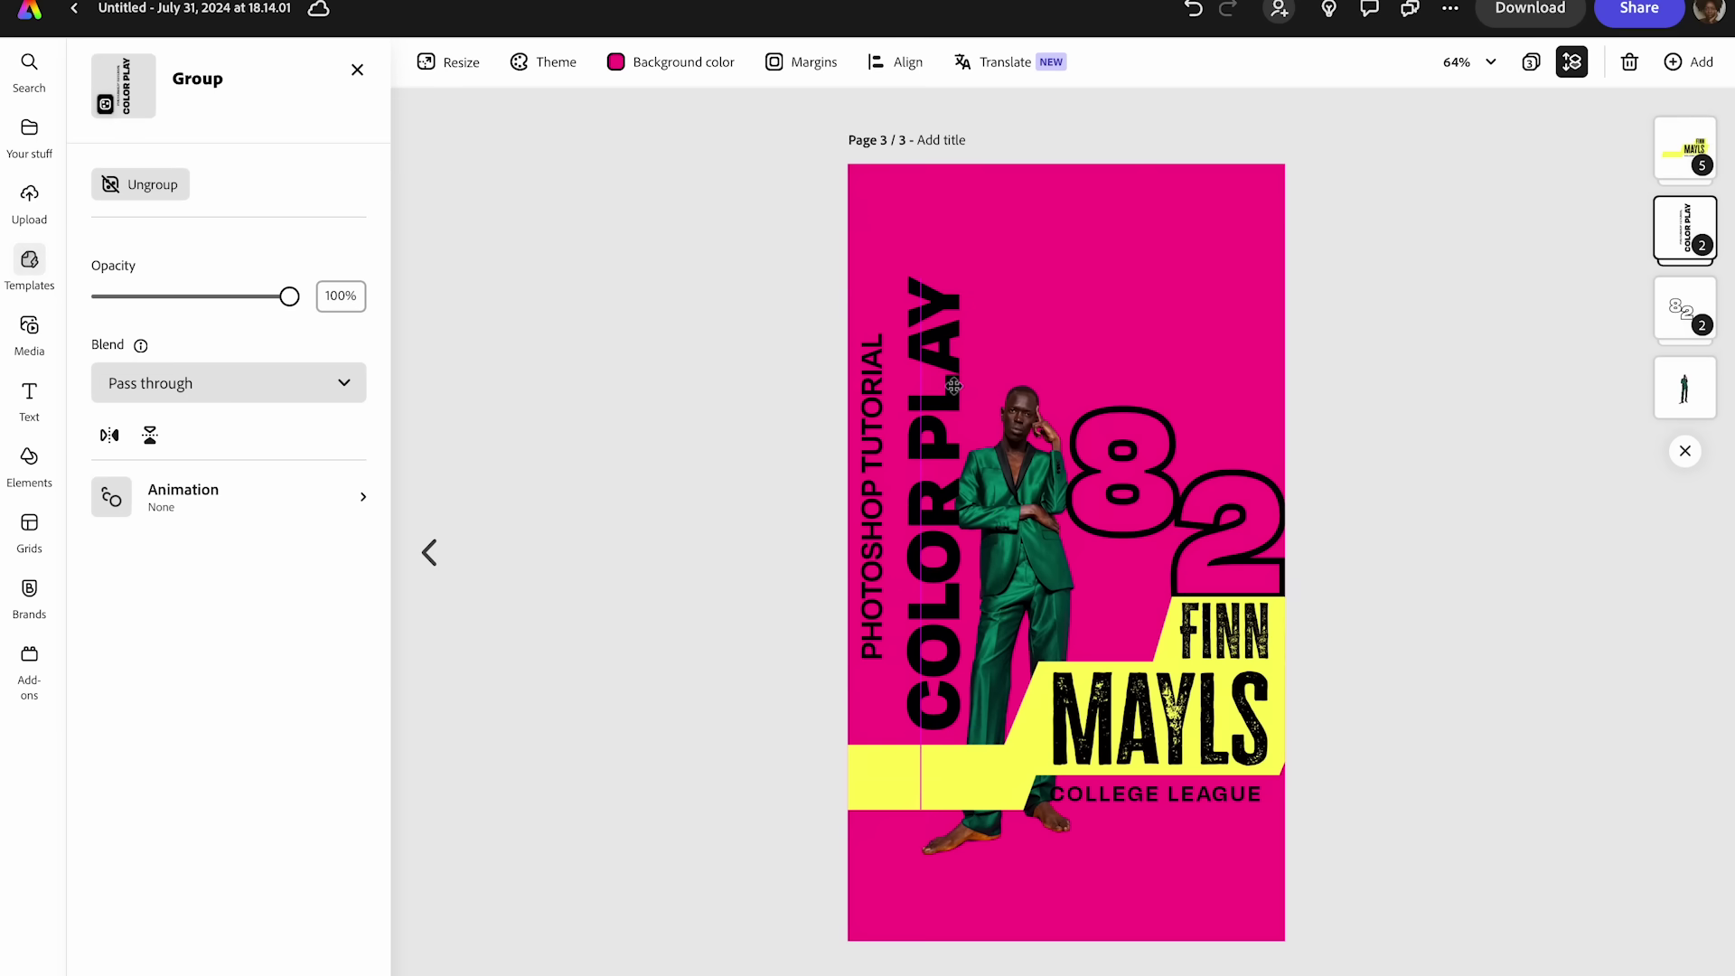
pyautogui.click(828, 430)
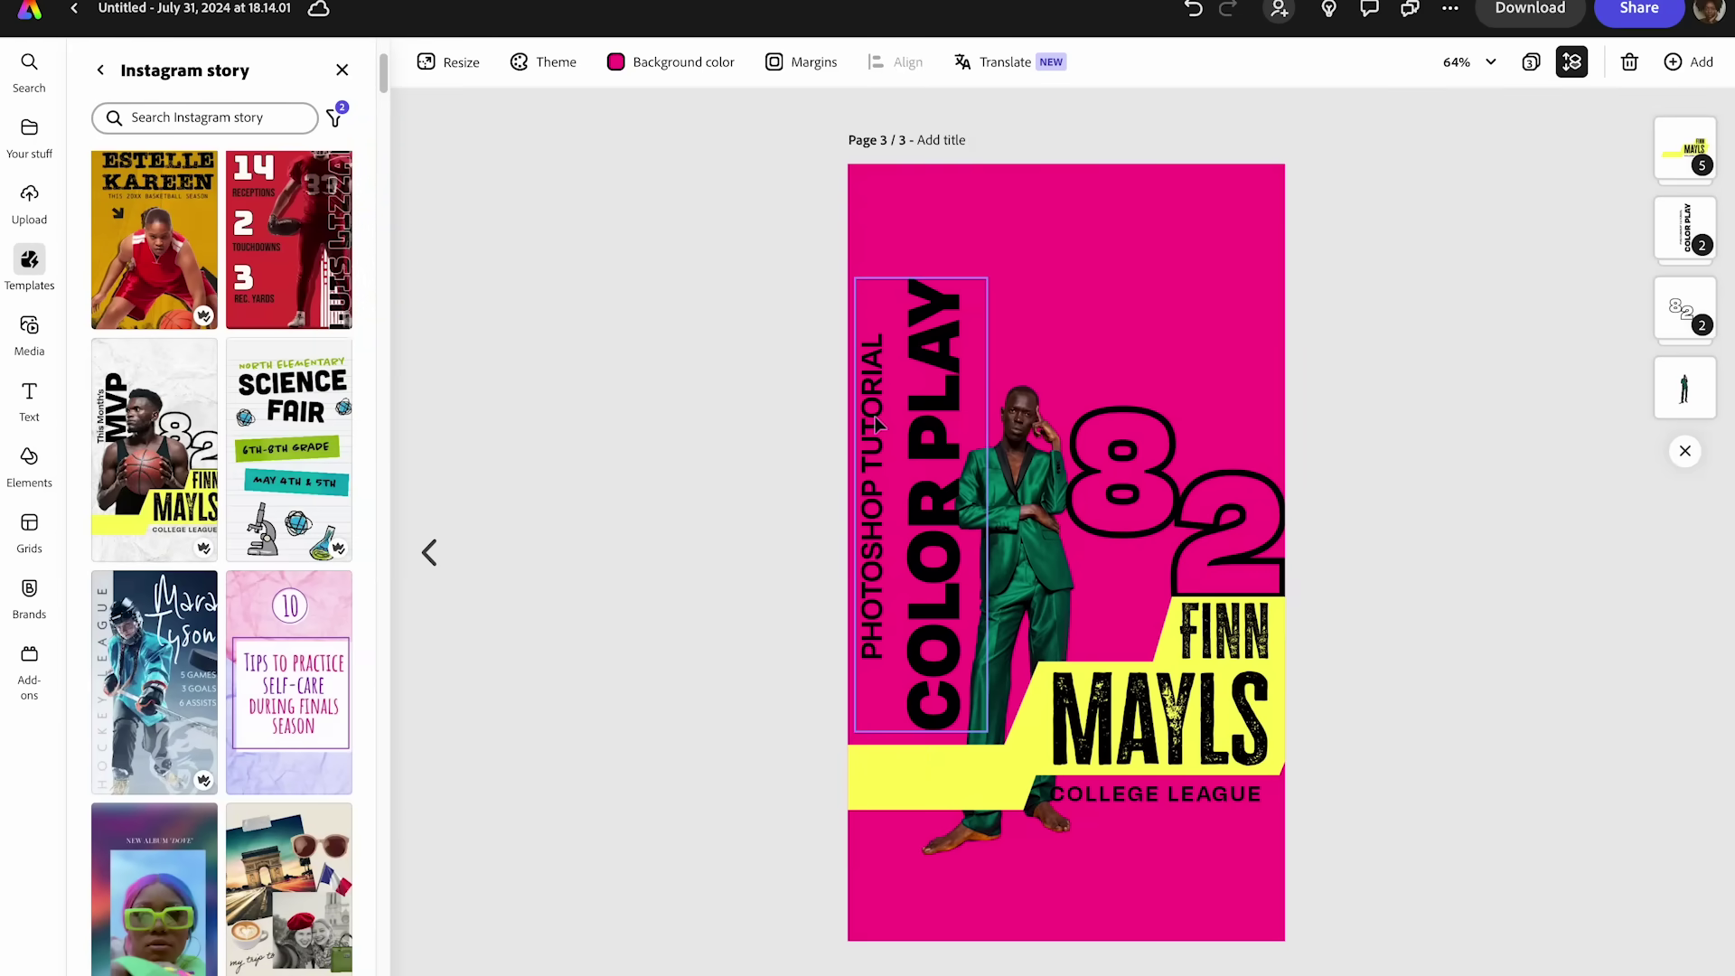
pyautogui.click(936, 420)
pyautogui.click(748, 493)
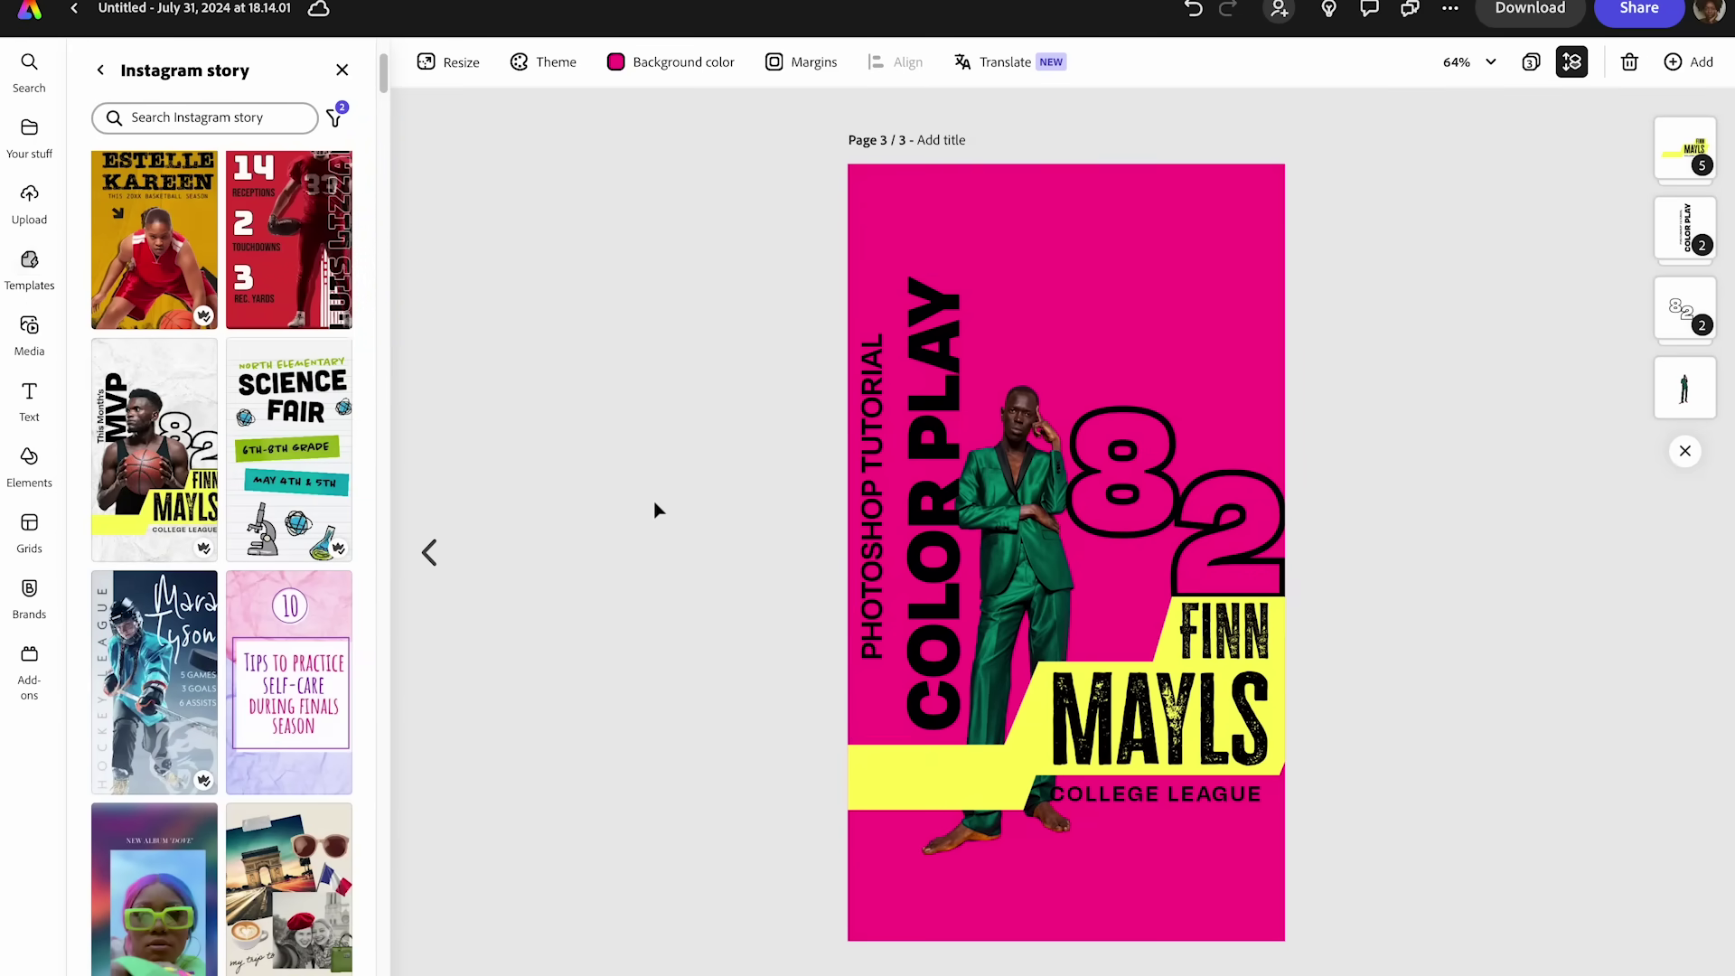
pyautogui.moveTo(882, 473); pyautogui.dragTo(888, 479)
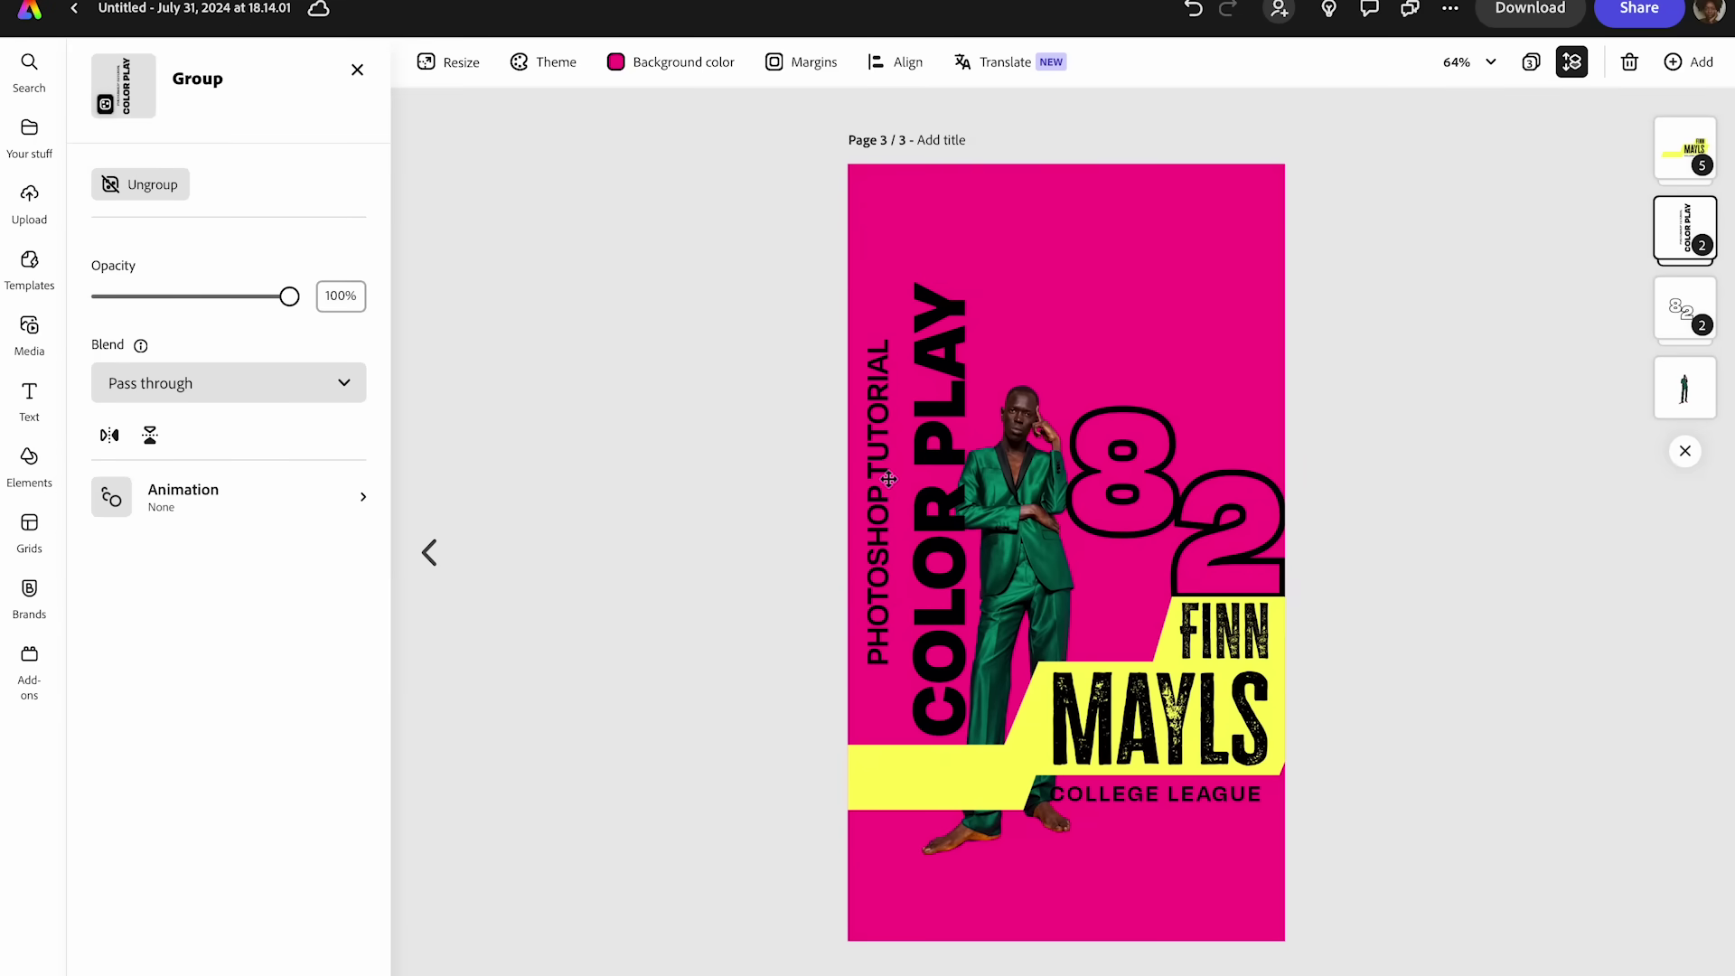
pyautogui.click(887, 479)
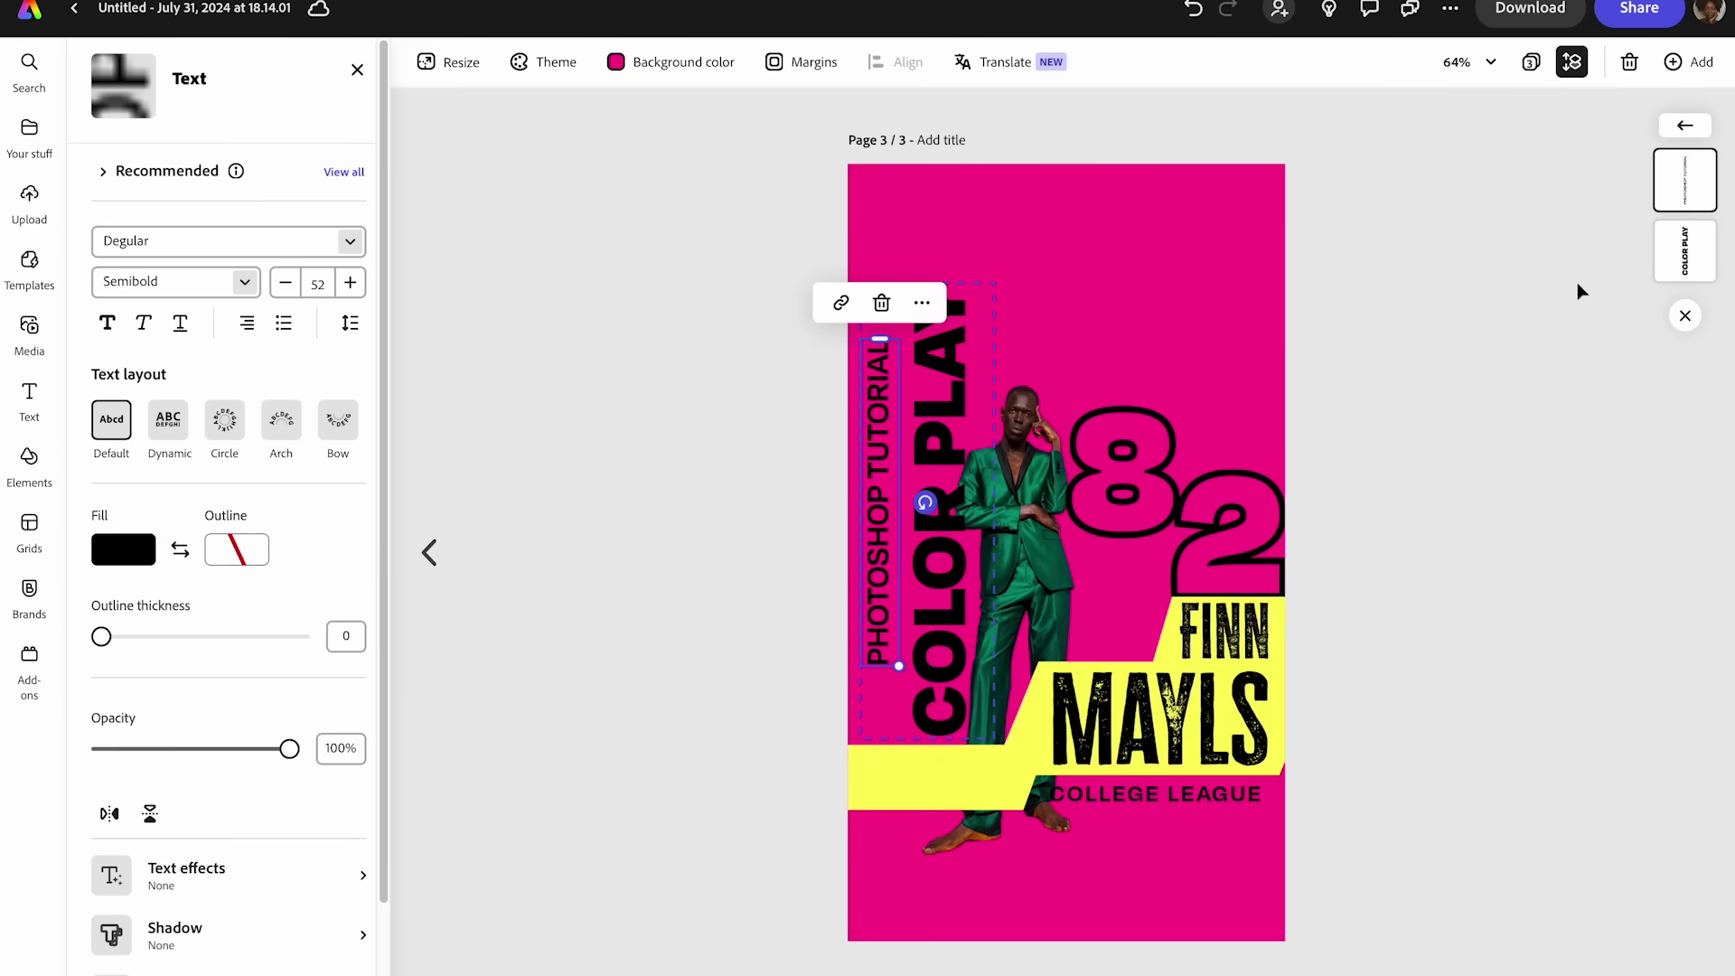
pyautogui.click(1577, 278)
pyautogui.moveTo(1685, 388); pyautogui.dragTo(1684, 226)
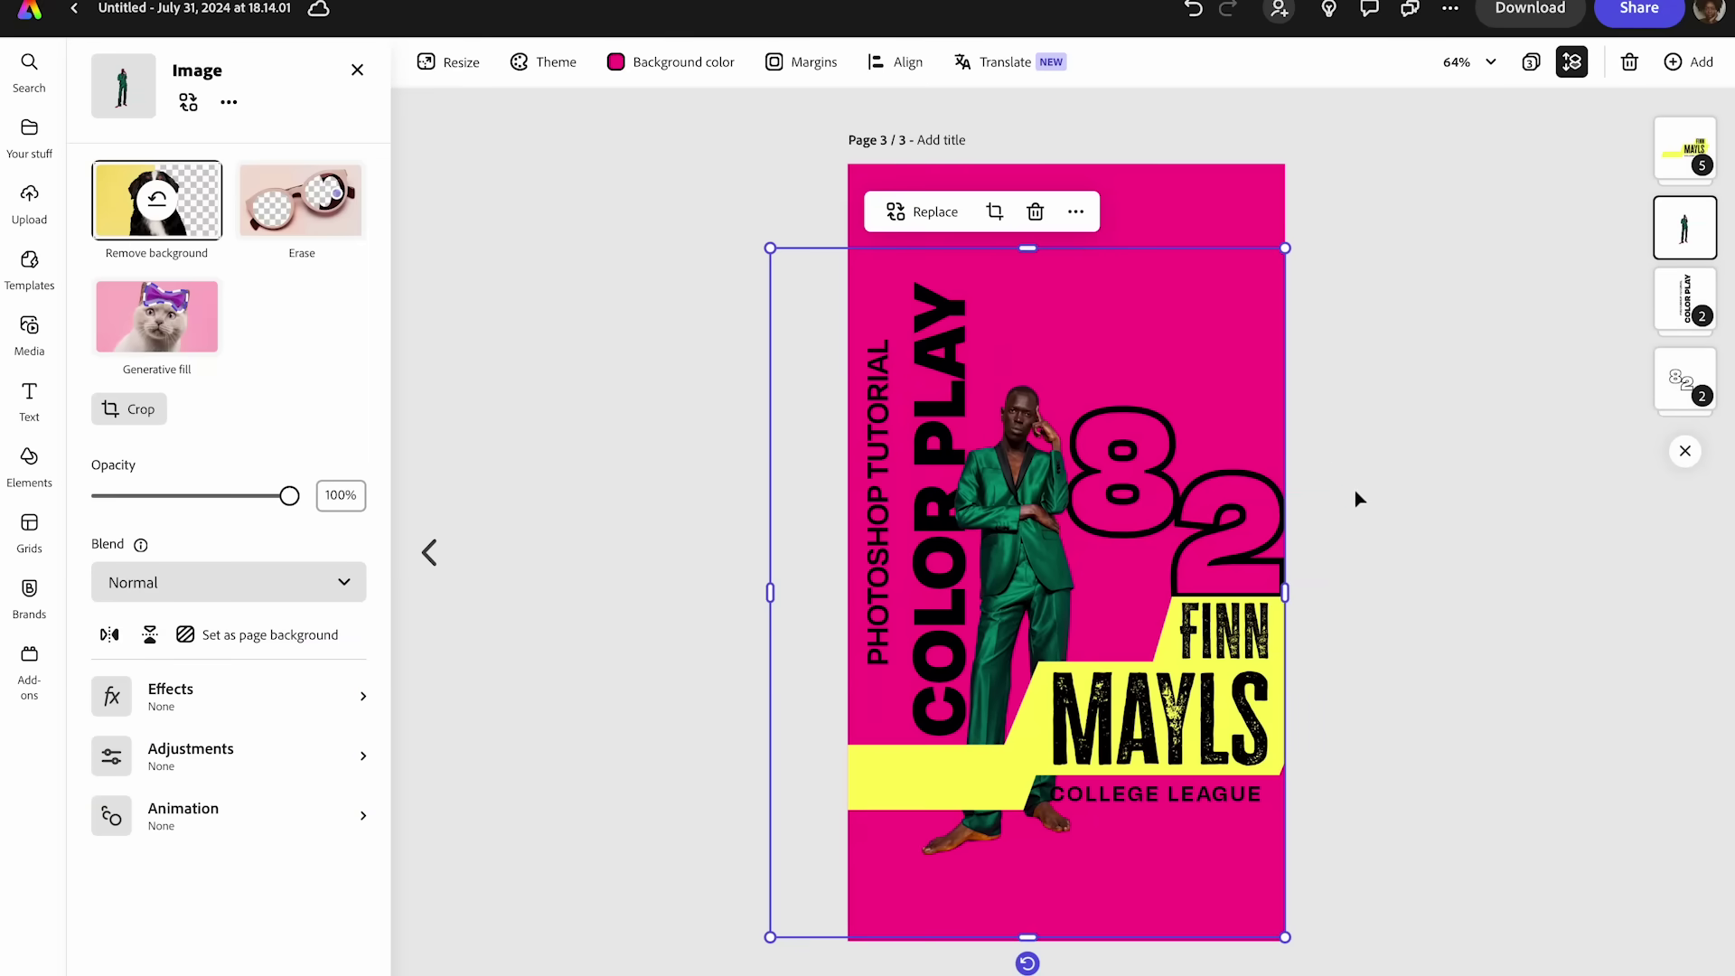
pyautogui.moveTo(1684, 230); pyautogui.dragTo(1683, 388)
# - Replace the template's first name FINN with the model's first name
pyautogui.click(1685, 149)
pyautogui.click(1165, 711)
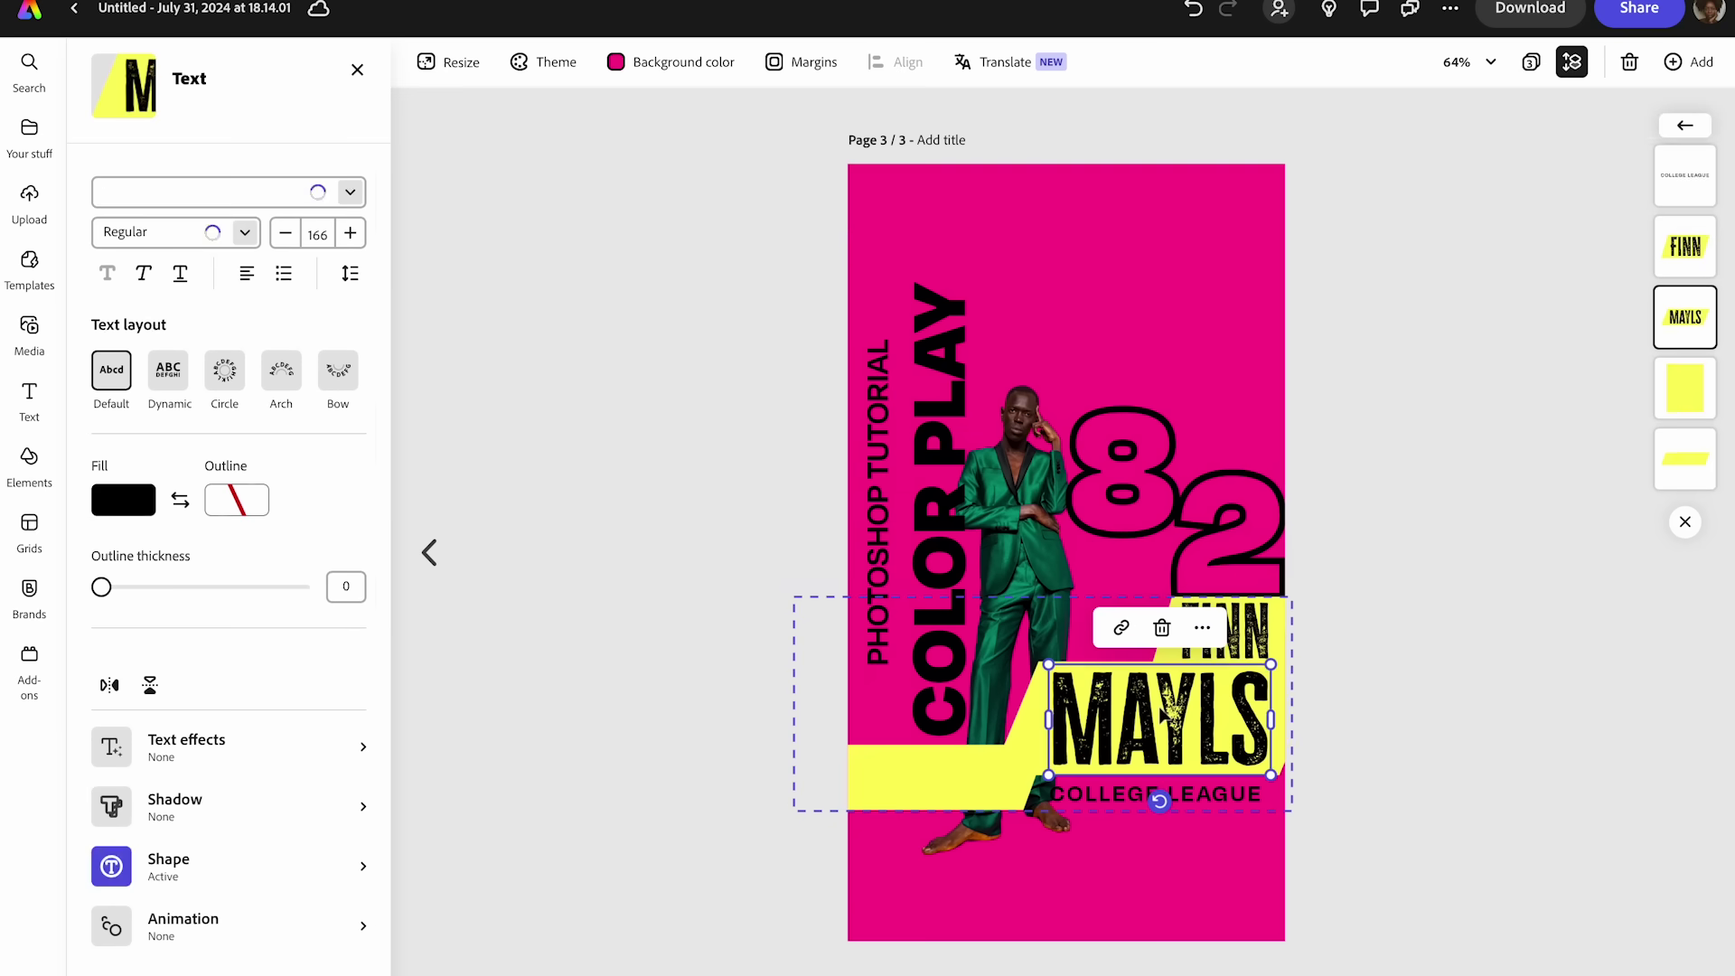
pyautogui.click(1239, 656)
pyautogui.doubleClick(1251, 658)
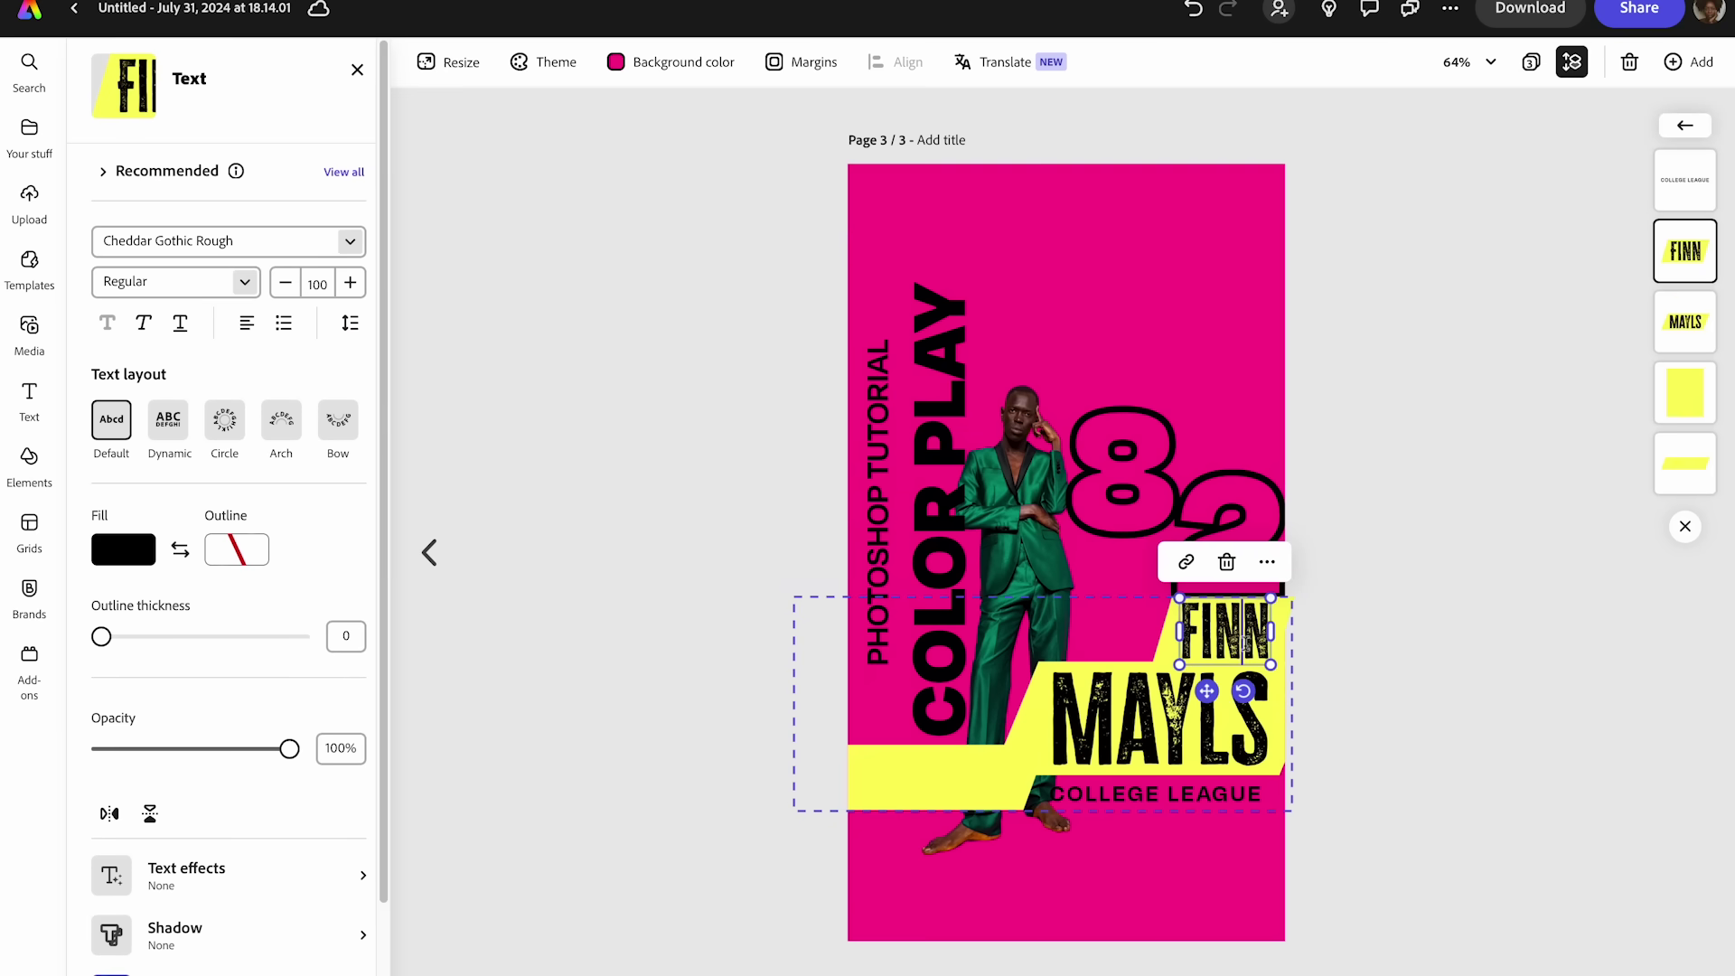
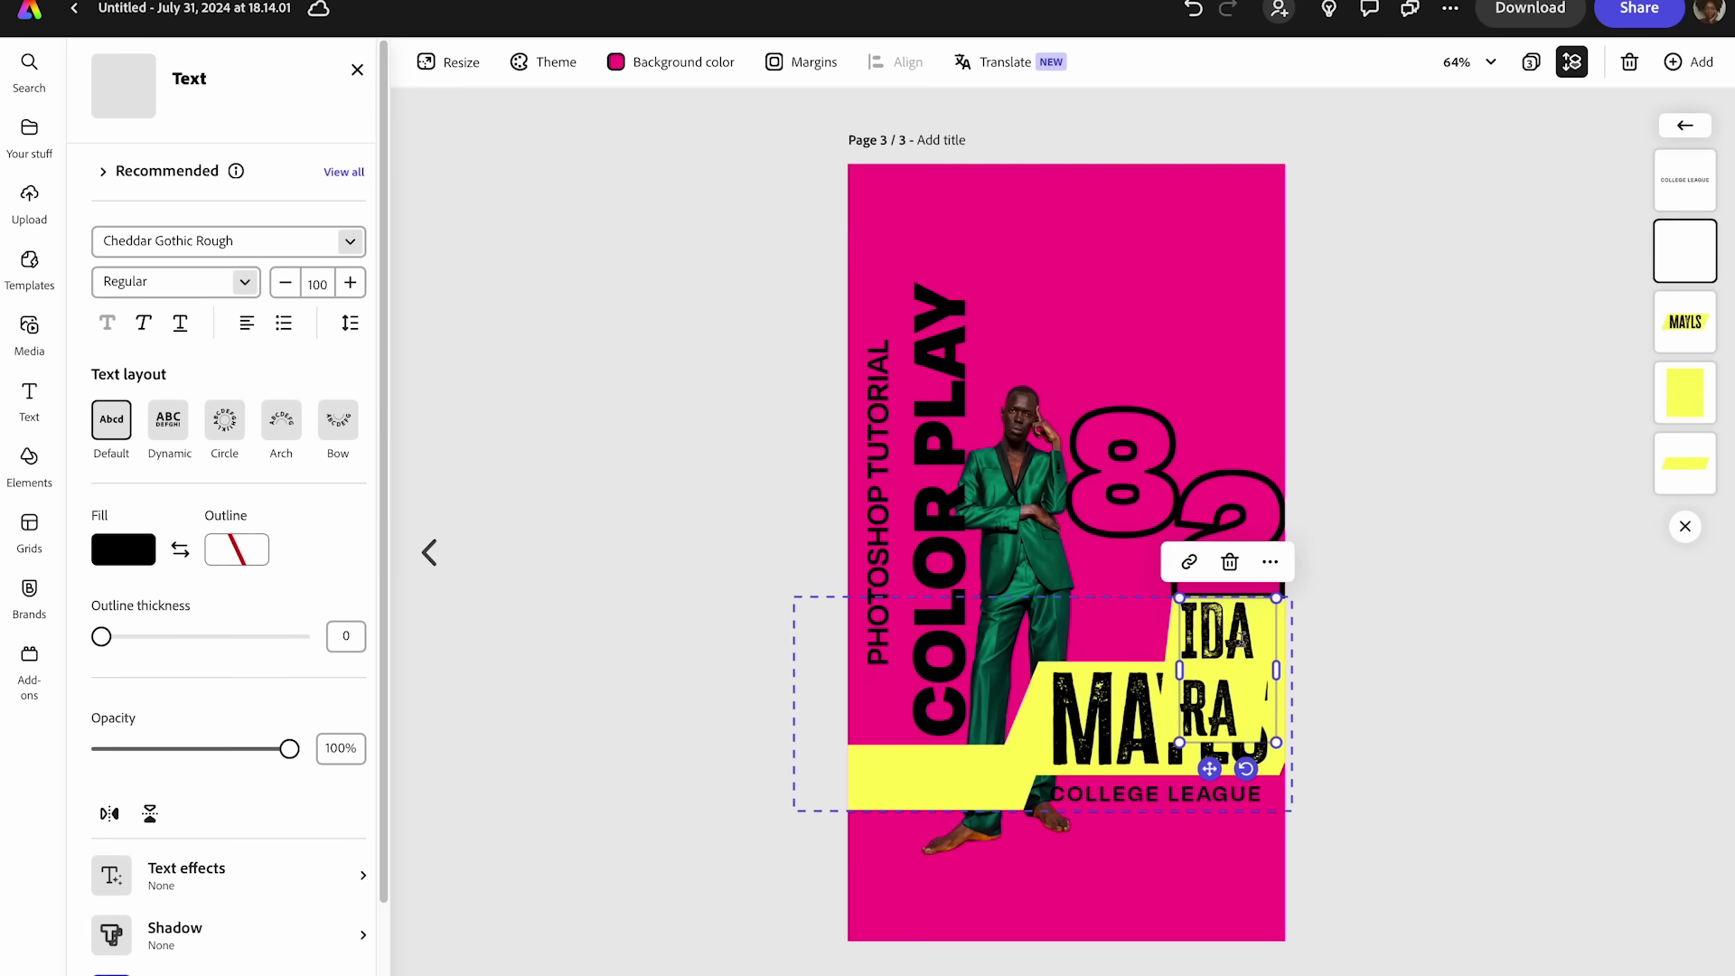
pyautogui.hotkey('ctrl', 'a')
# - Set the first-name font size to 73 so it fits on one line
pyautogui.click(291, 284)
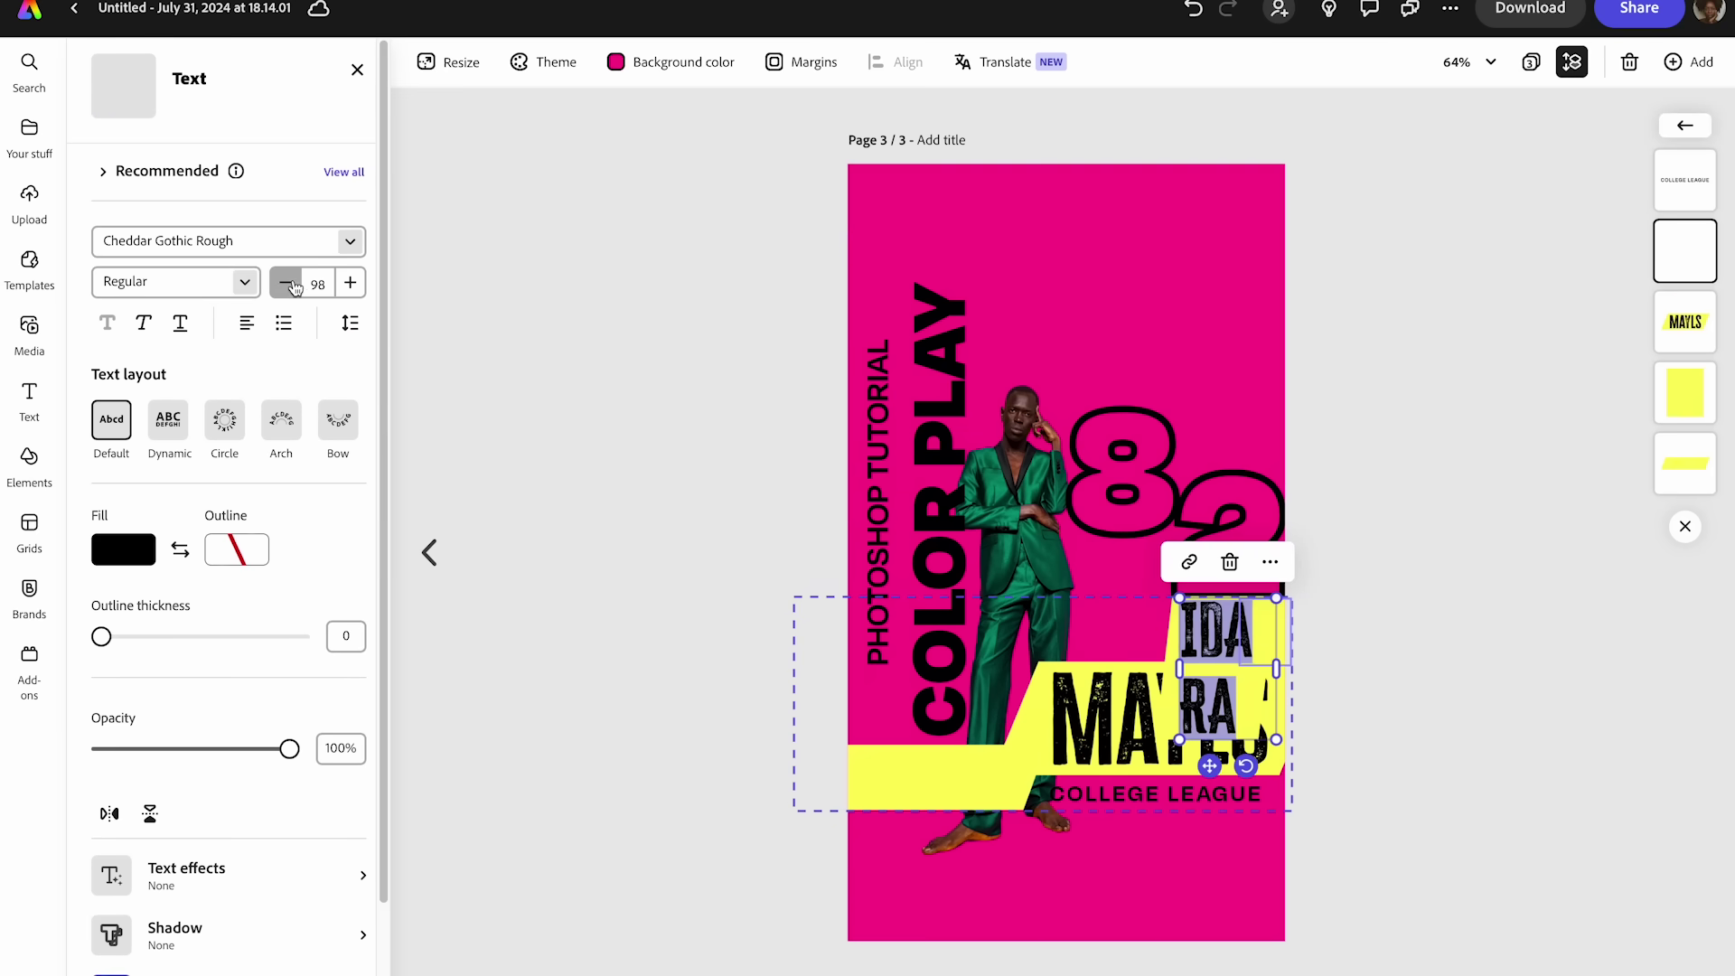
pyautogui.click(291, 285)
pyautogui.click(291, 285)
pyautogui.click(291, 284)
pyautogui.click(290, 285)
pyautogui.click(290, 285)
pyautogui.click(291, 284)
pyautogui.click(291, 284)
pyautogui.click(291, 285)
pyautogui.click(291, 284)
pyautogui.click(291, 285)
pyautogui.click(291, 284)
pyautogui.click(350, 282)
pyautogui.click(349, 282)
pyautogui.click(349, 282)
pyautogui.click(350, 282)
pyautogui.click(285, 282)
pyautogui.click(286, 283)
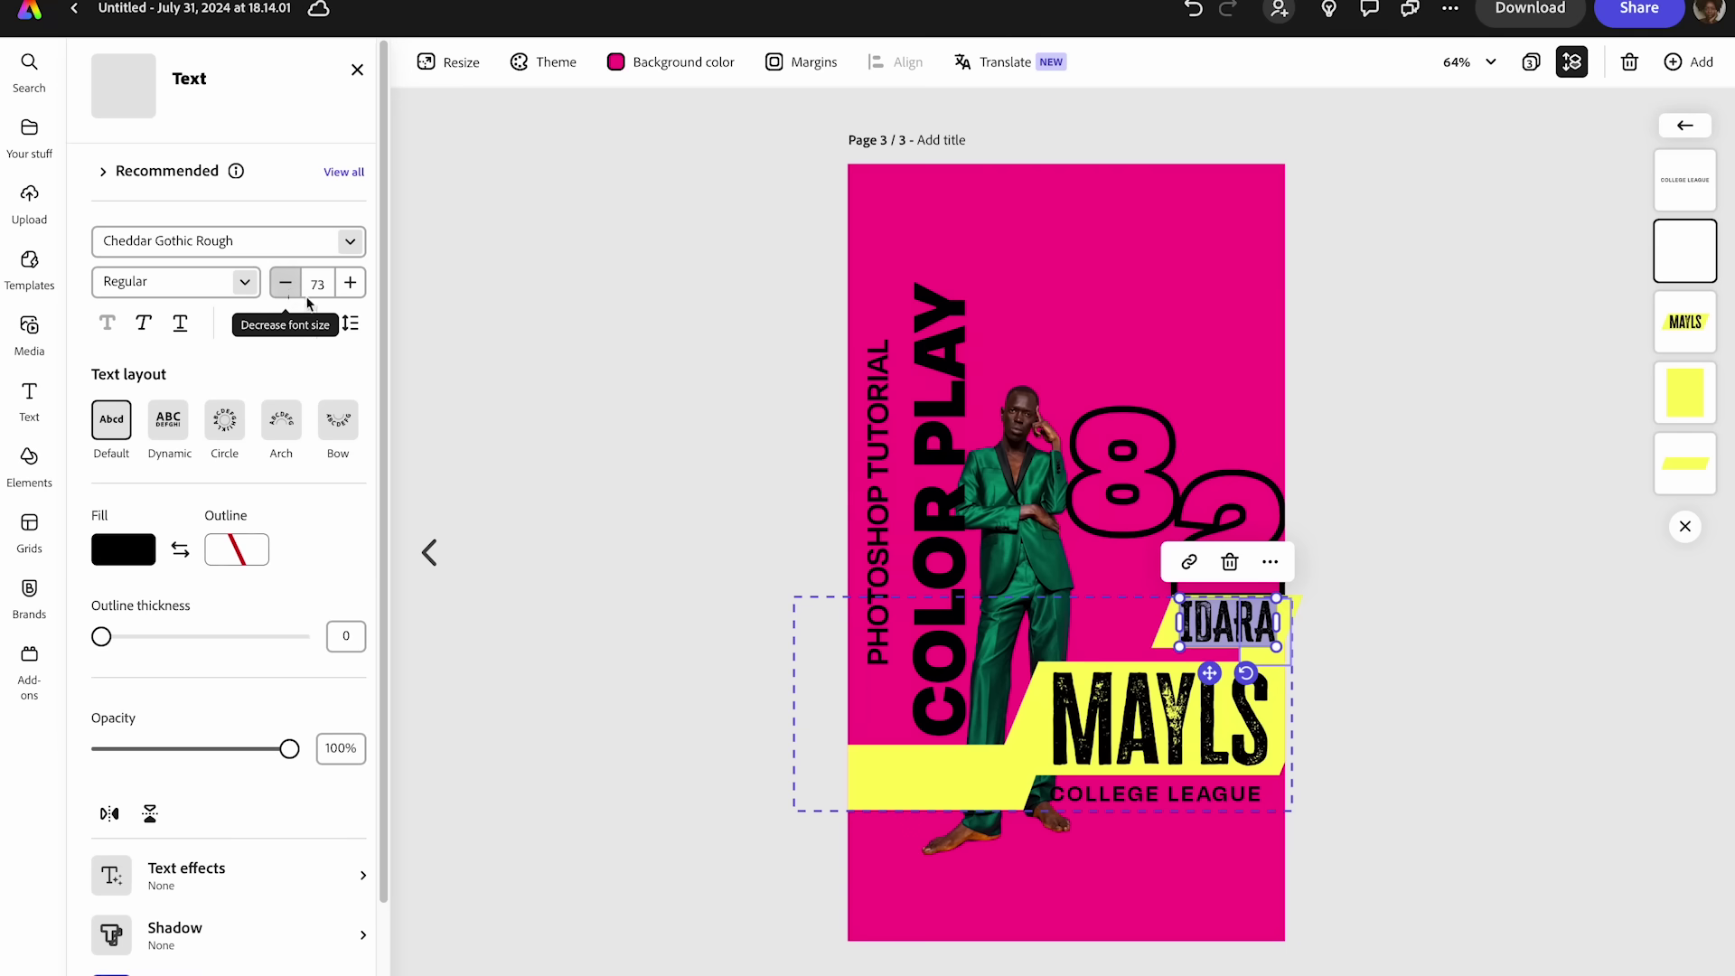
pyautogui.press('Escape')
pyautogui.click(592, 368)
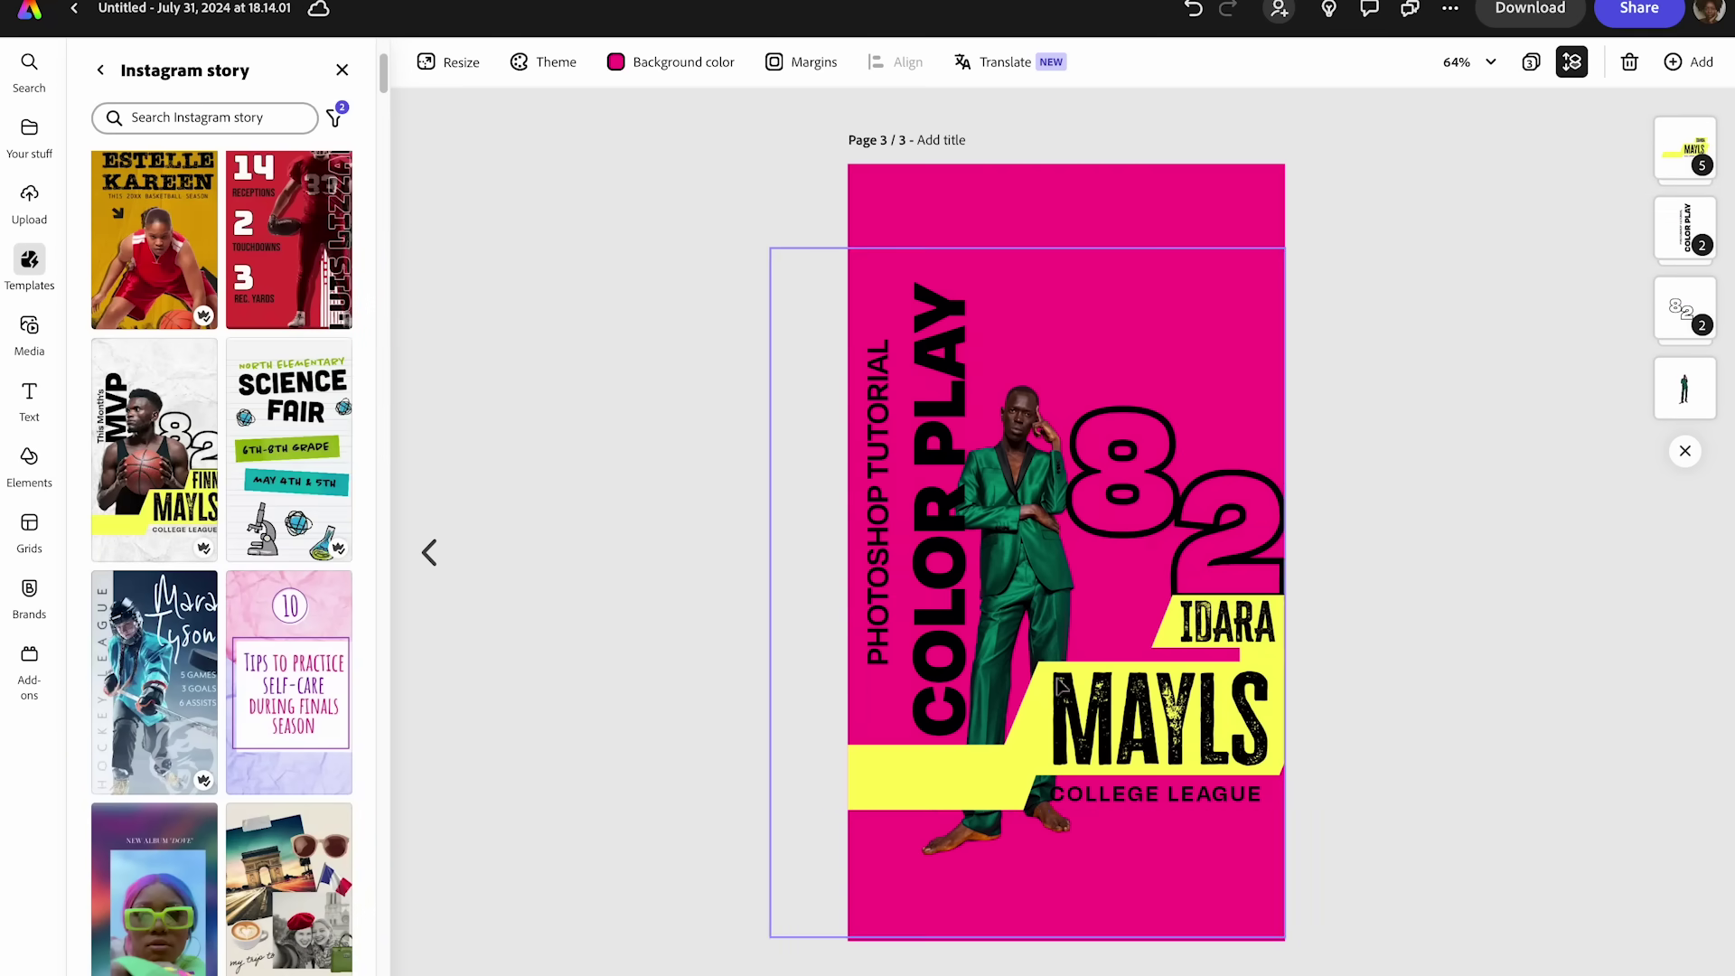
# - Replace the surname MAYLS with the model's surname
pyautogui.click(1121, 700)
pyautogui.click(1120, 698)
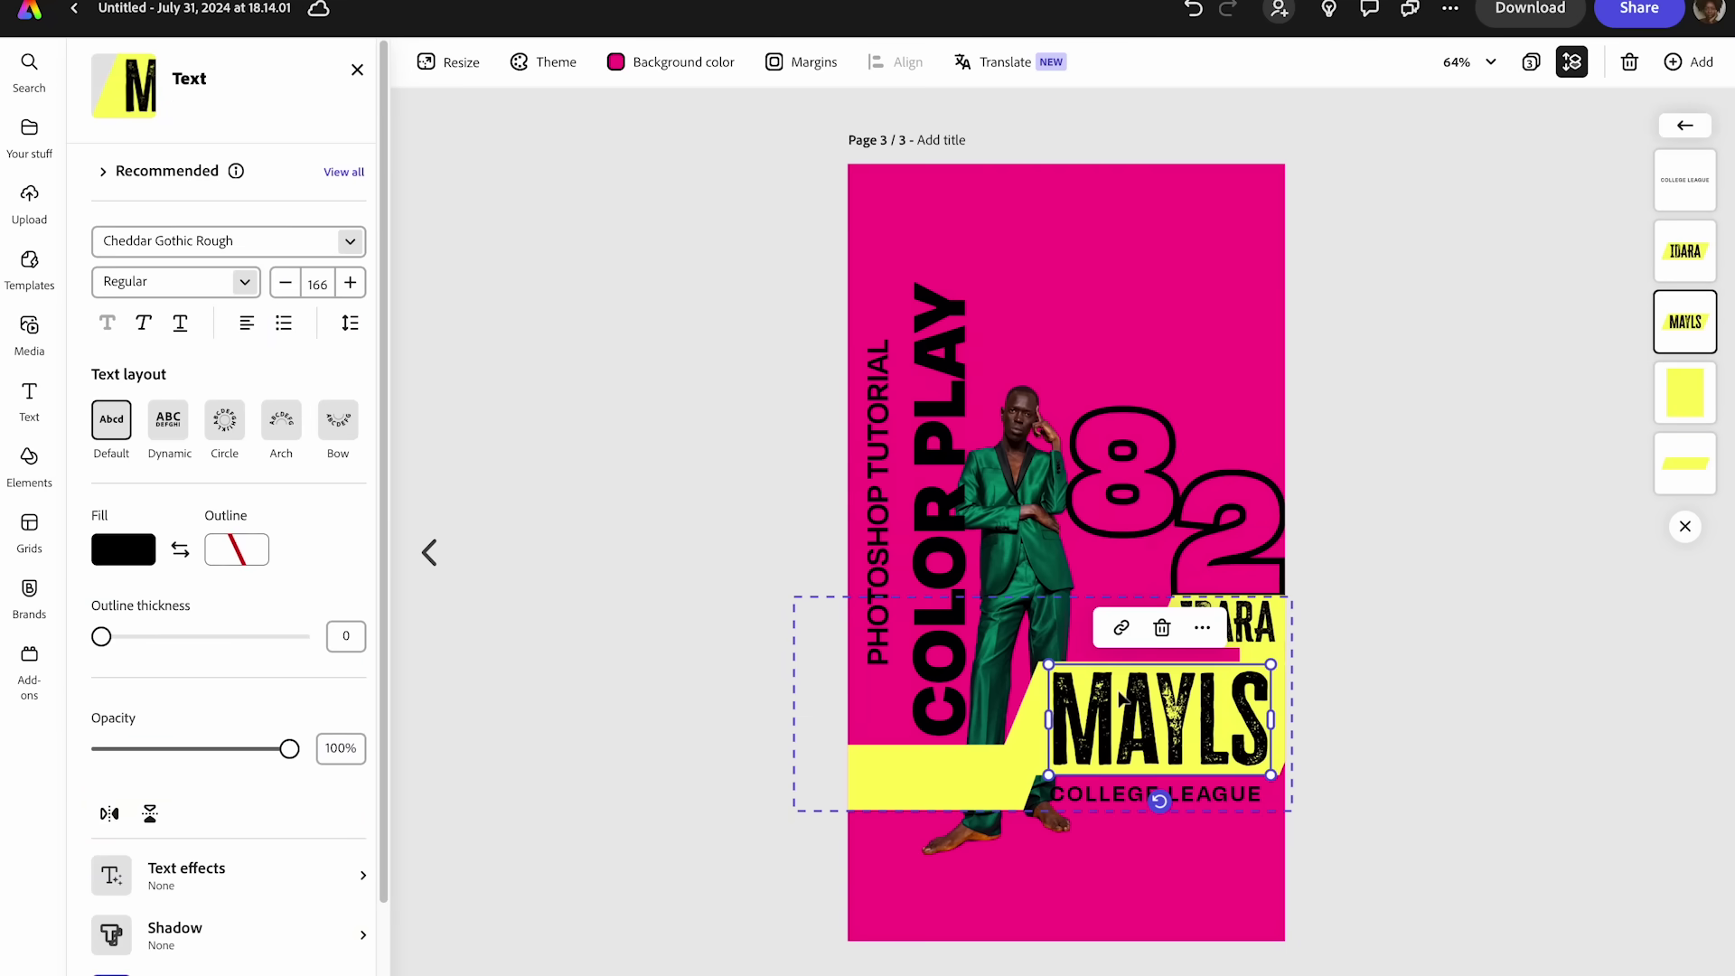
pyautogui.doubleClick(1120, 699)
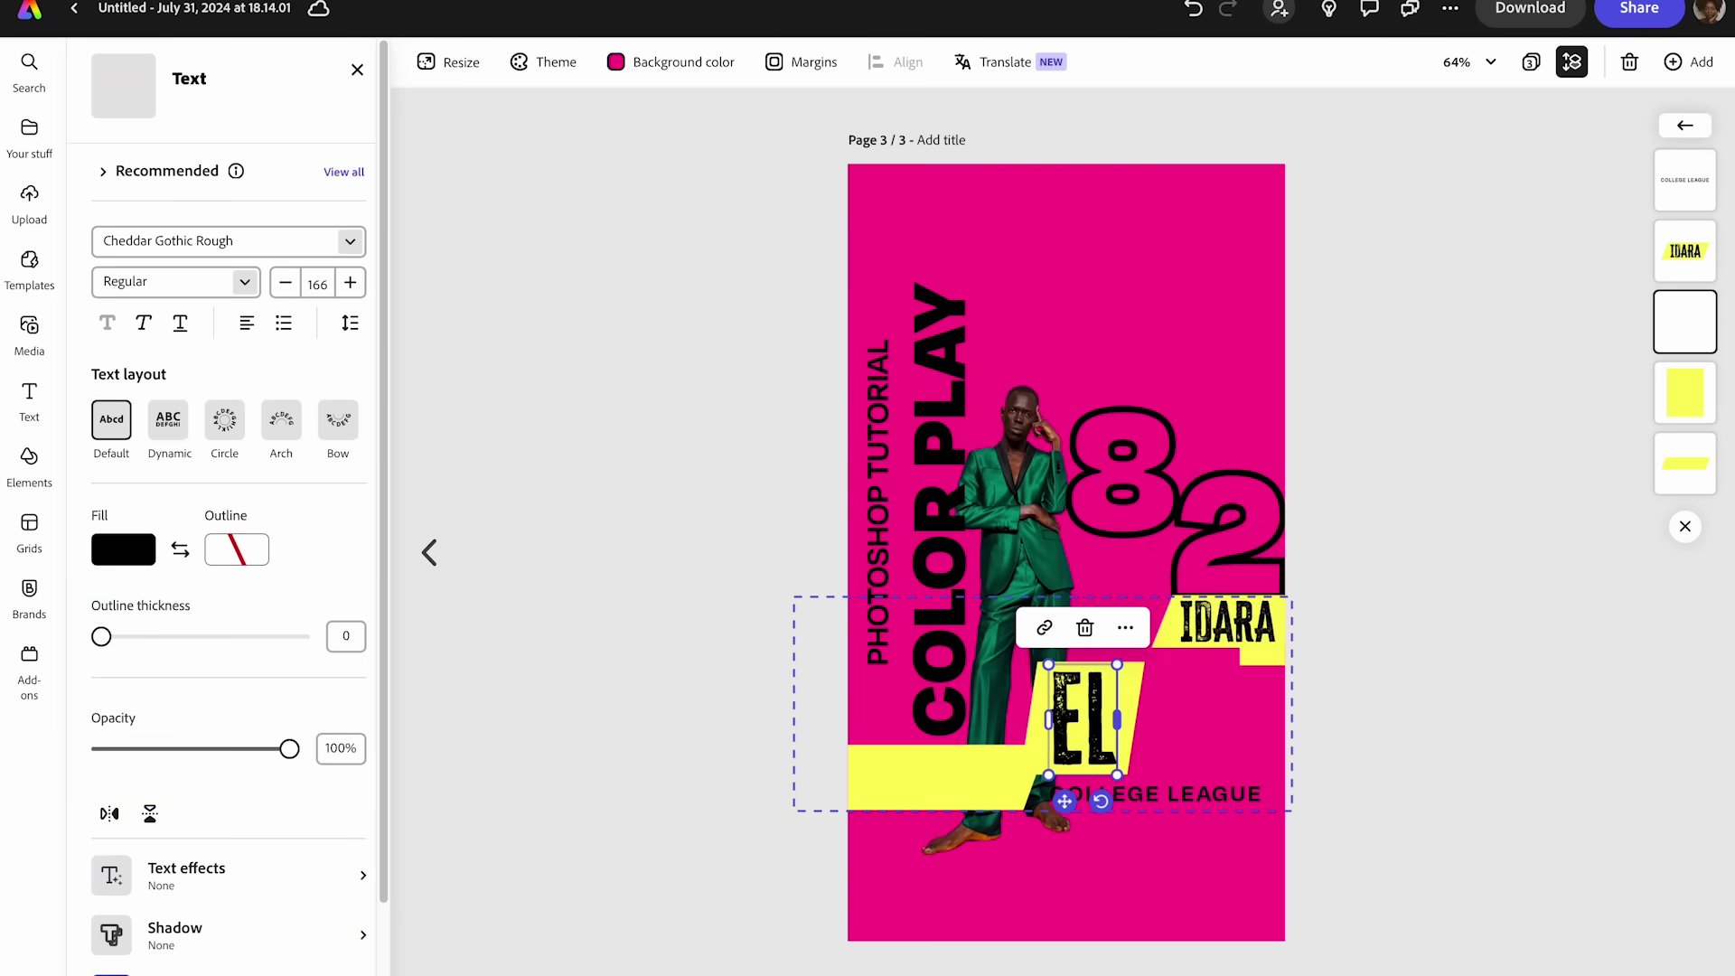
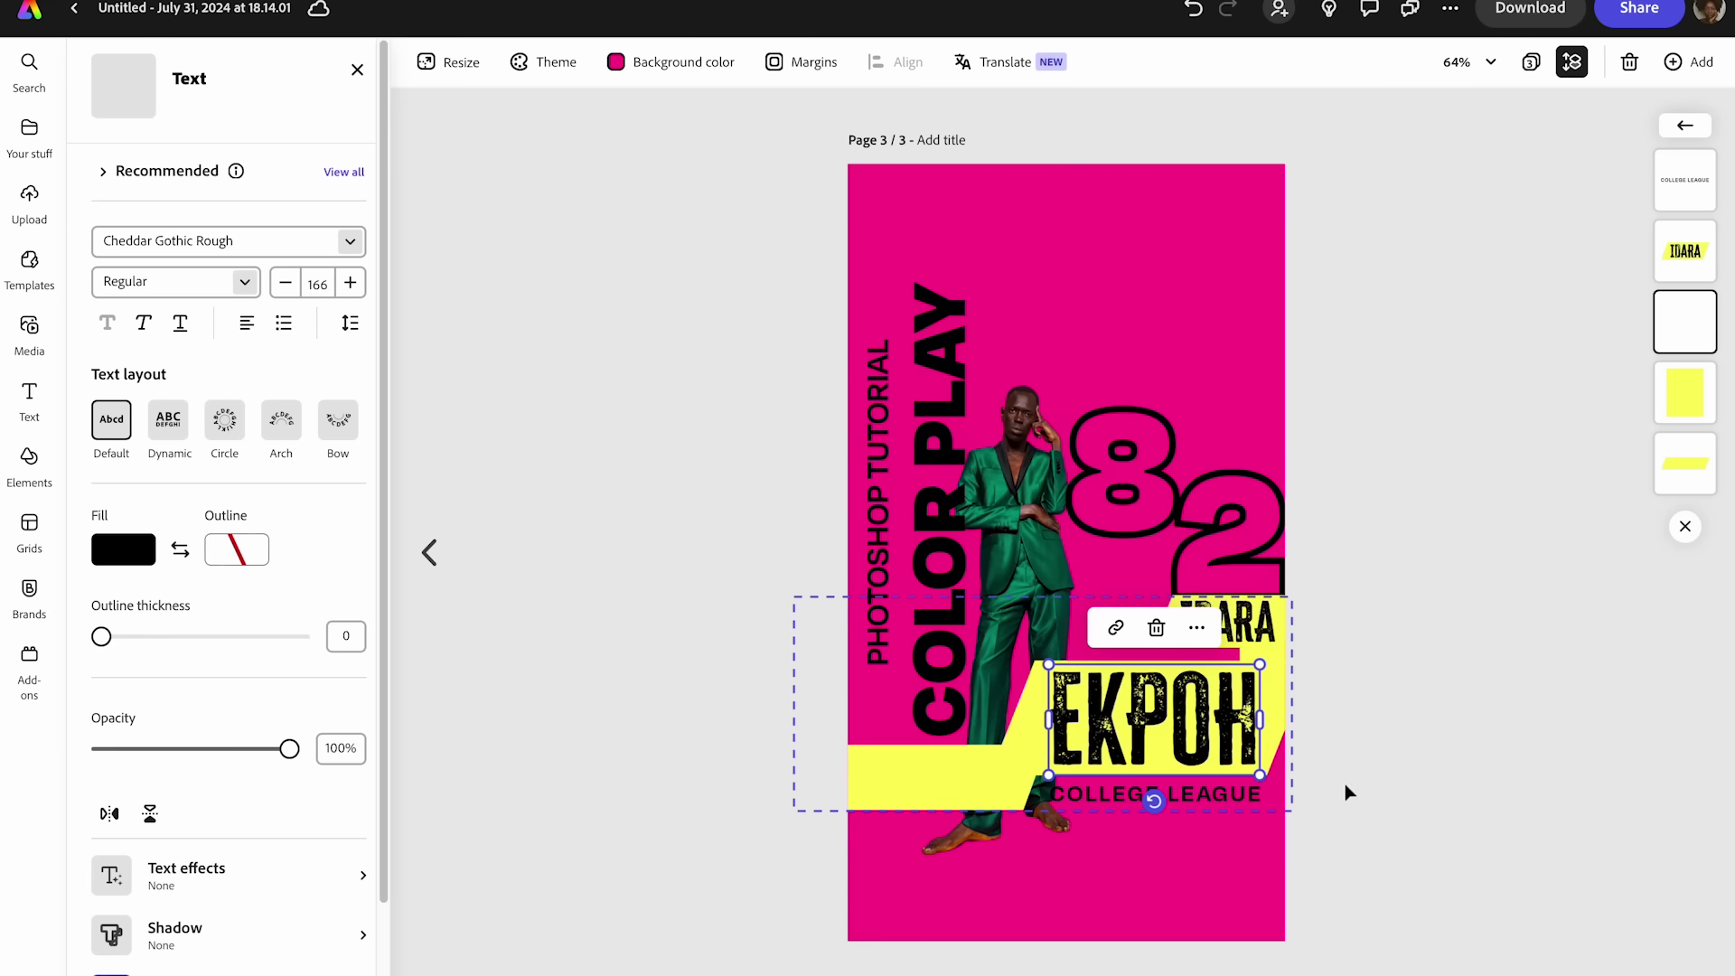
pyautogui.click(1324, 758)
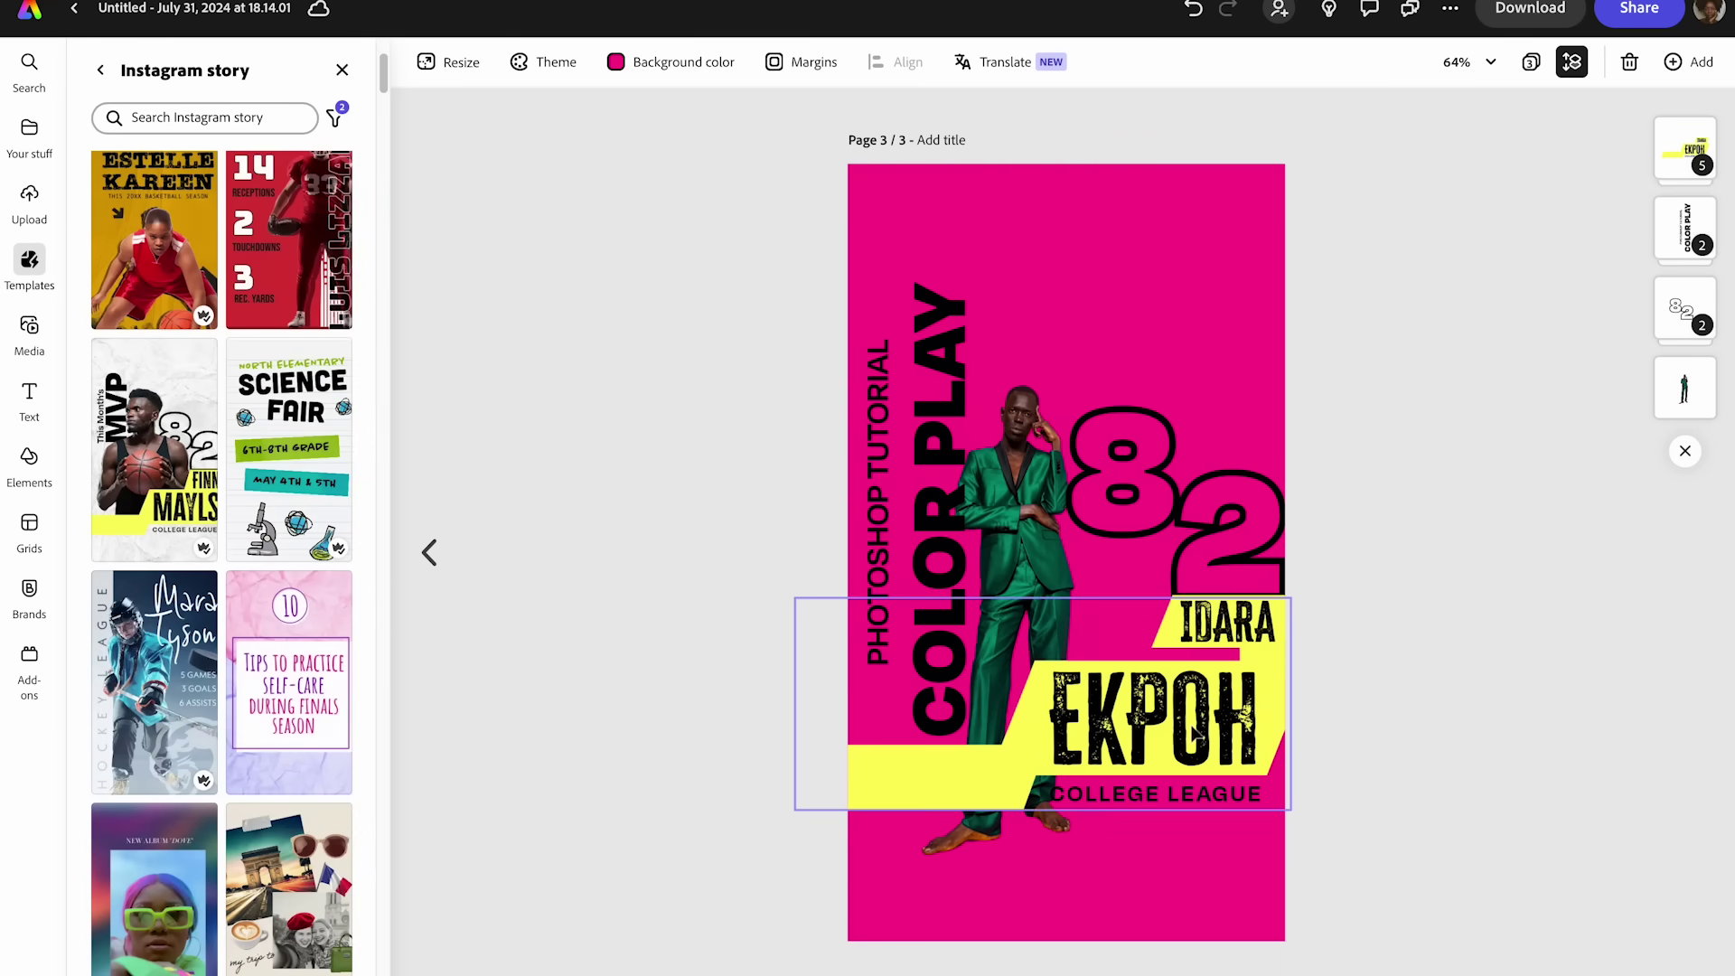
# - Turn the outlined 82 into a single 4 by retyping the 8 and deleting the 2
pyautogui.click(1172, 483)
pyautogui.click(1171, 483)
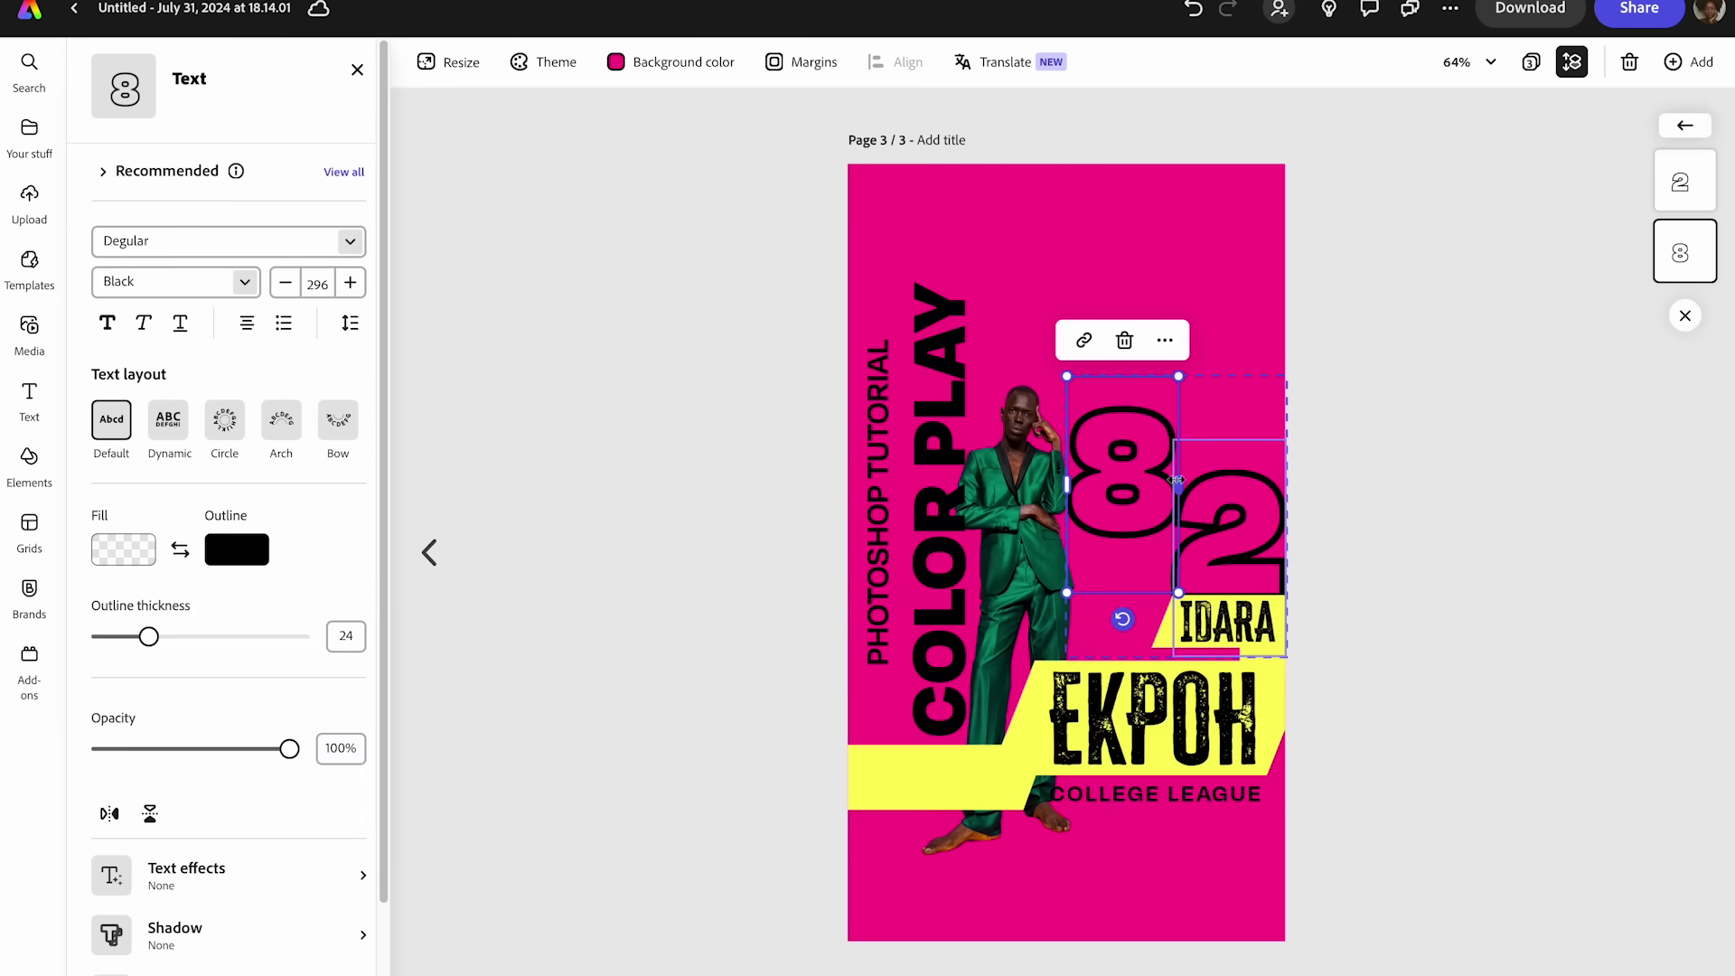
pyautogui.click(1165, 482)
pyautogui.click(1164, 480)
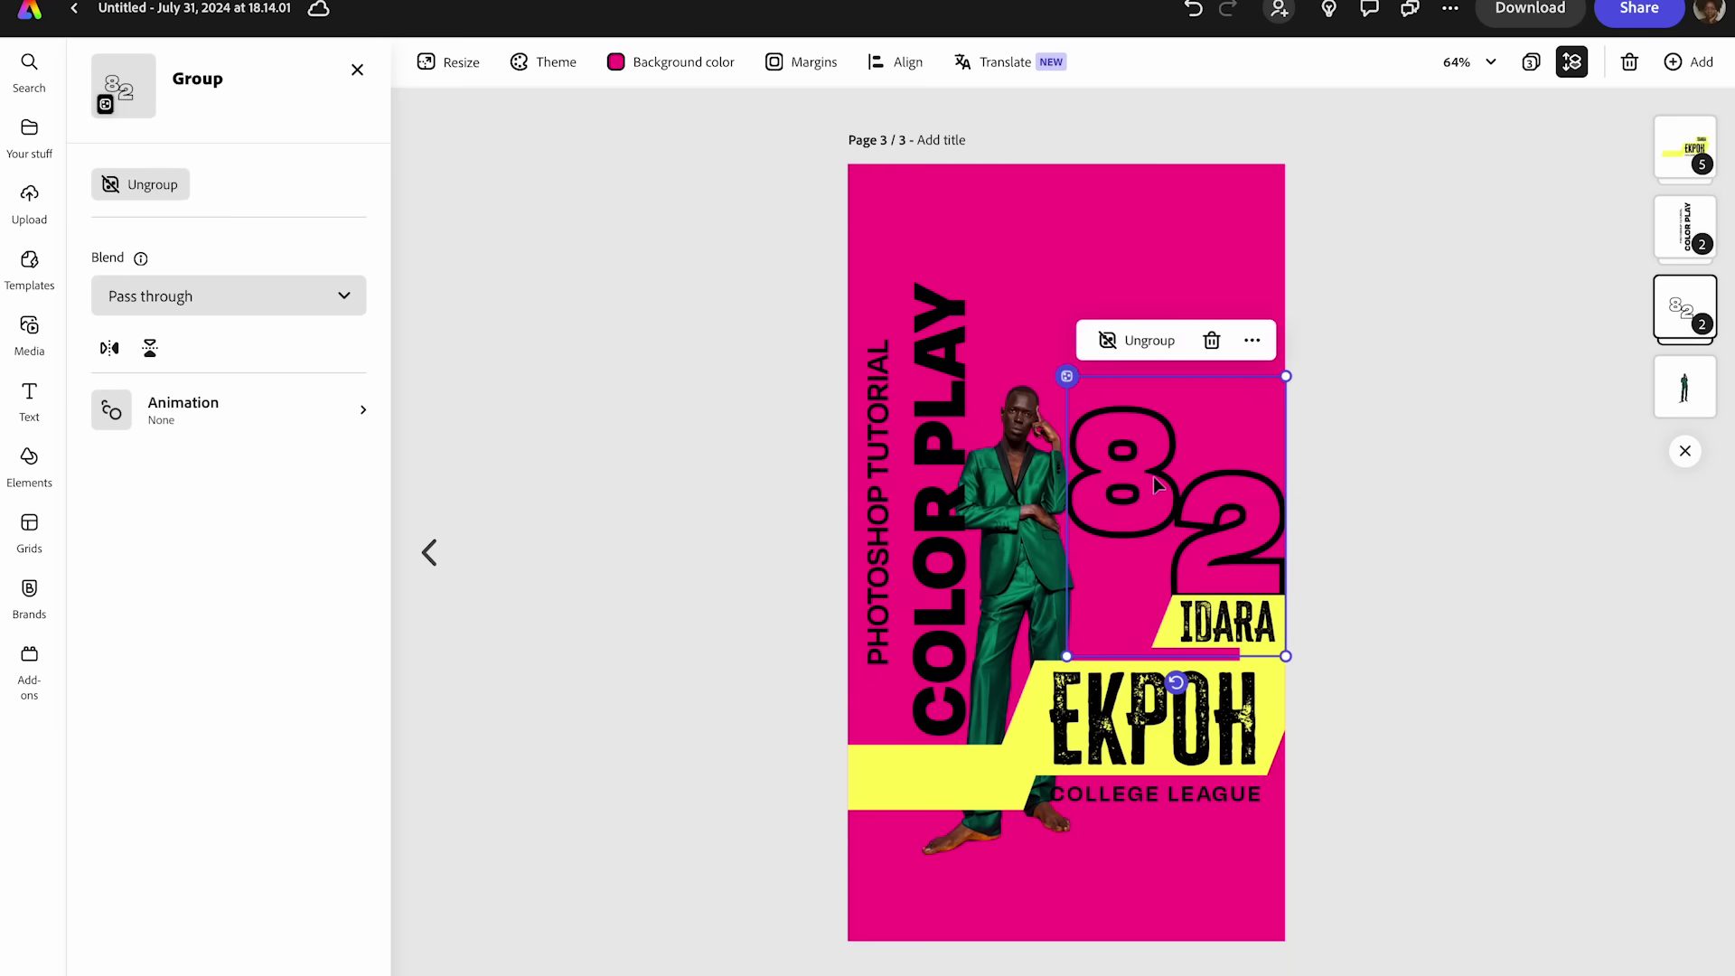
pyautogui.click(1158, 482)
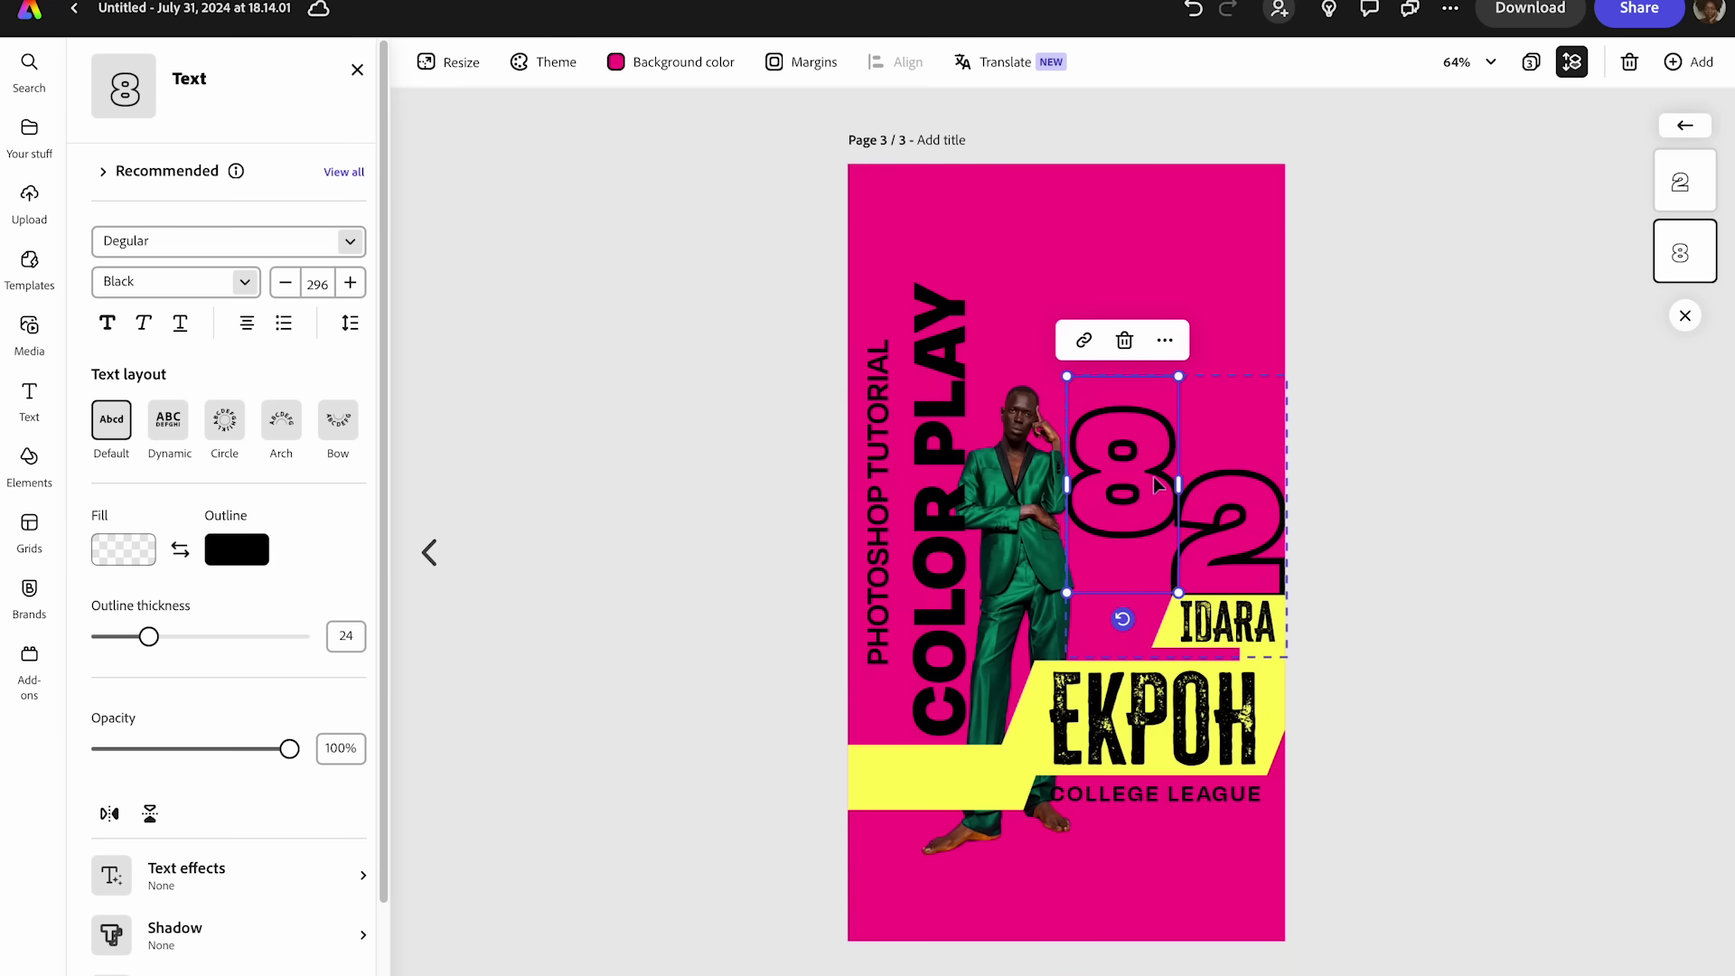
pyautogui.doubleClick(1153, 476)
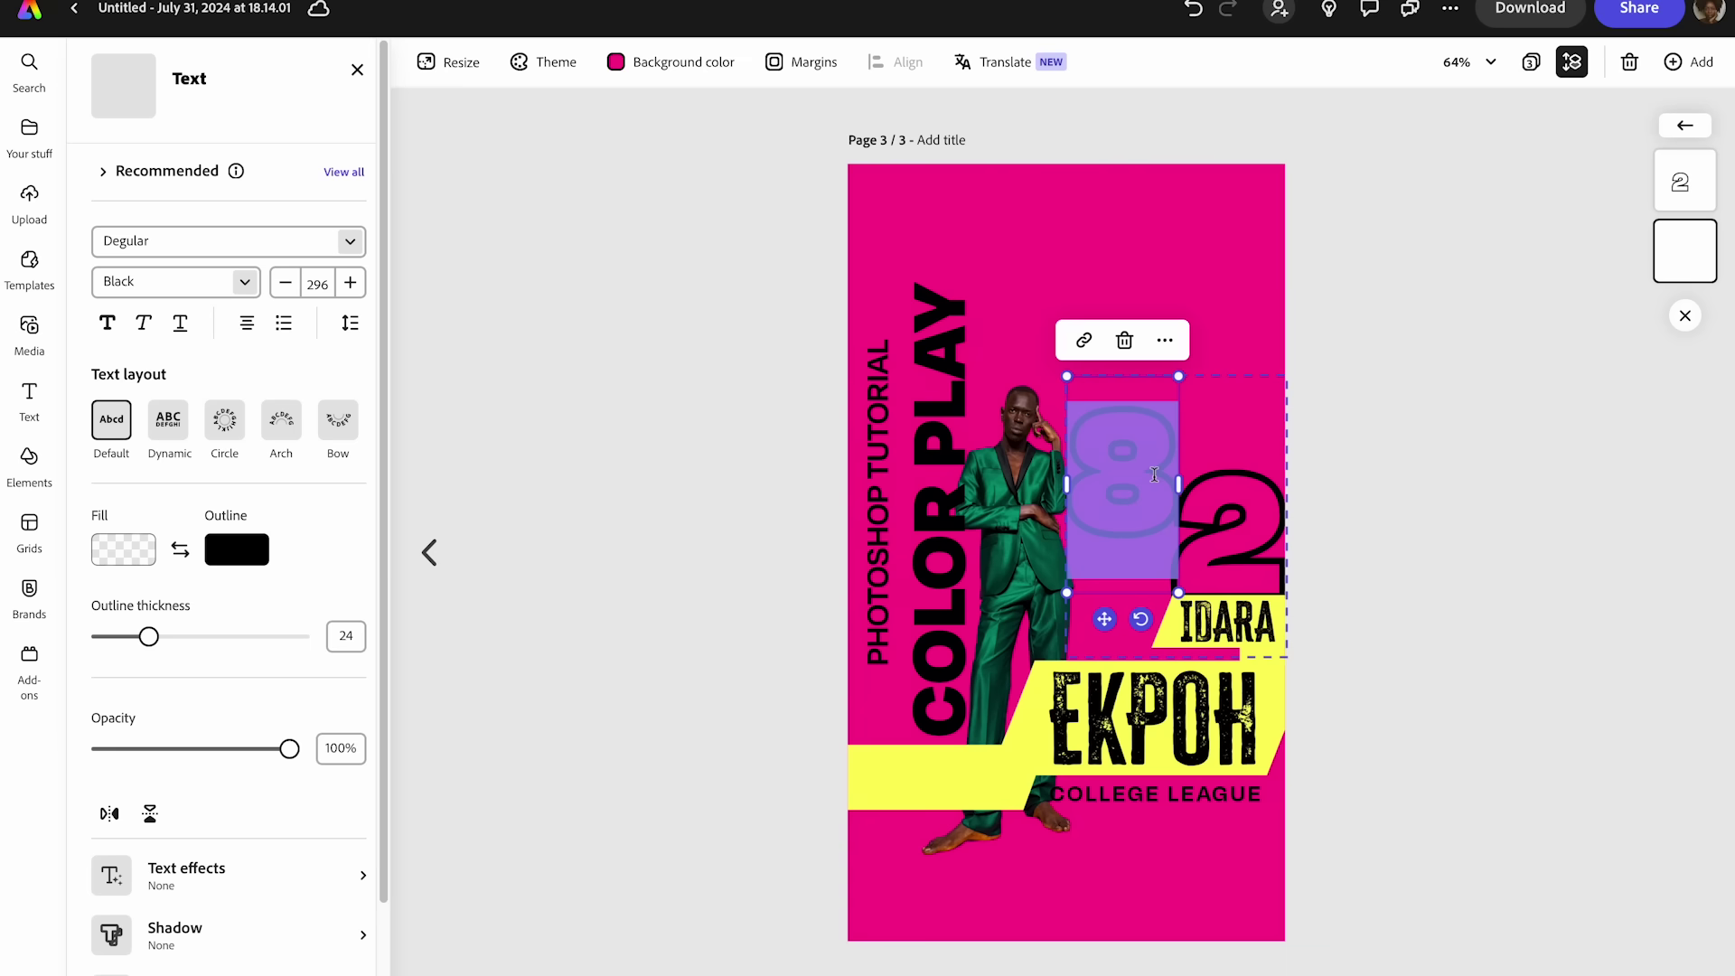
pyautogui.write('5')
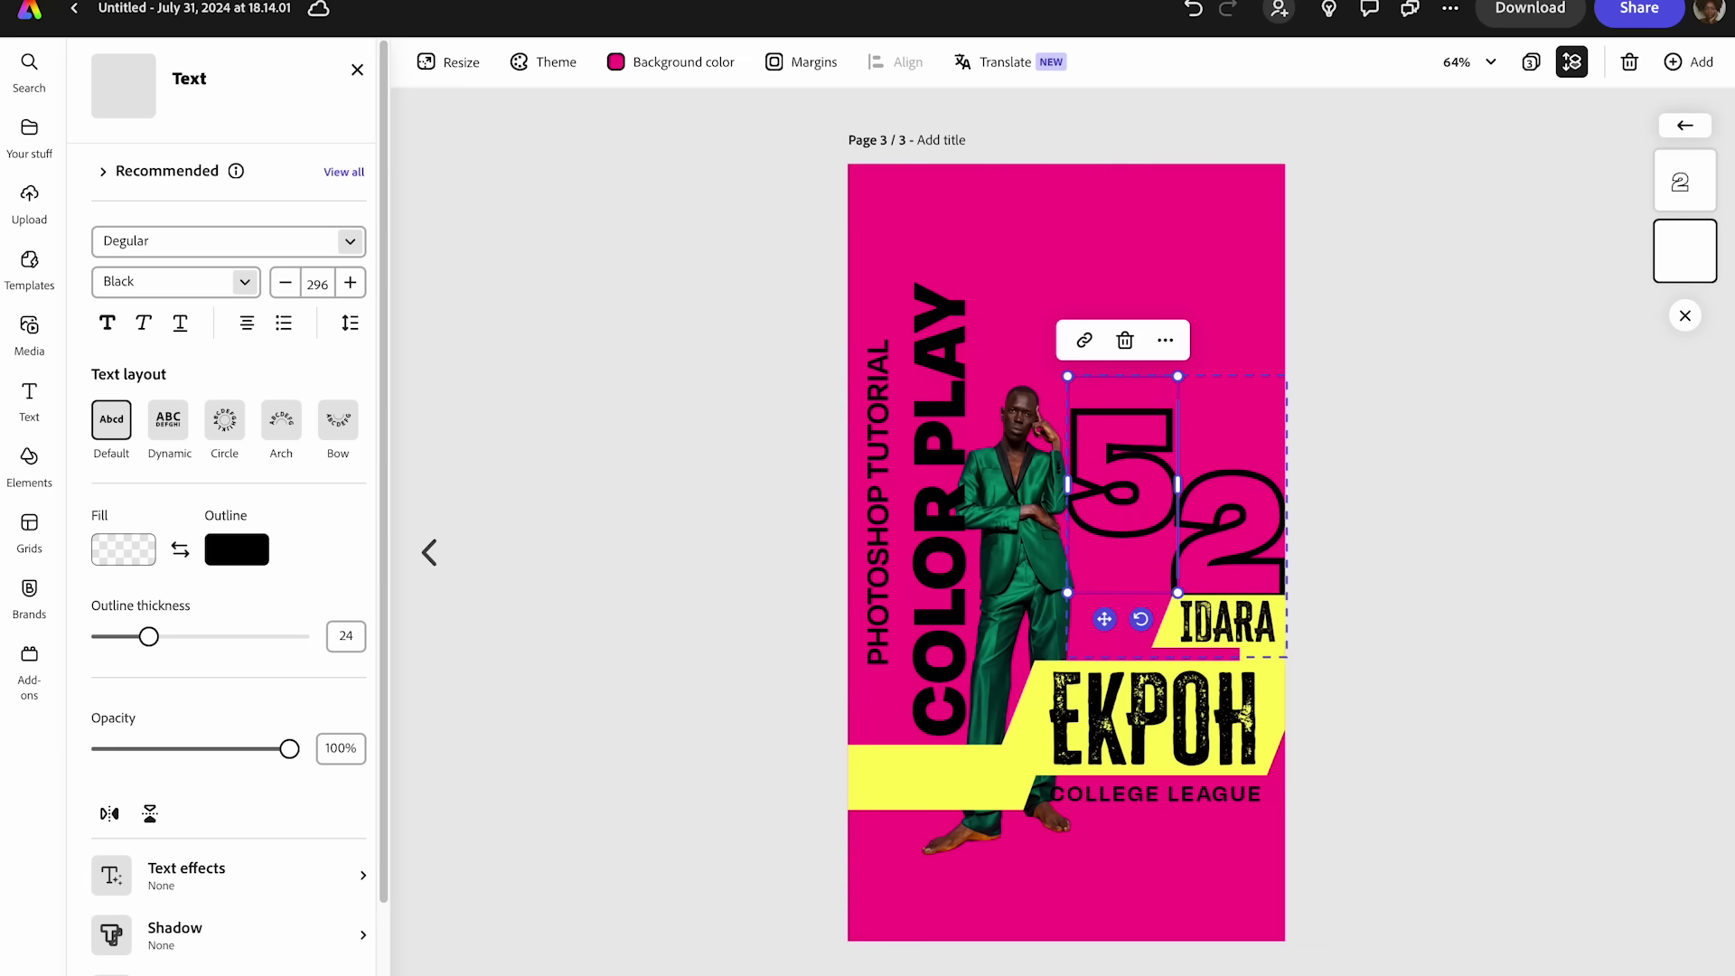
pyautogui.press('BackSpace')
pyautogui.write('4')
pyautogui.click(1252, 518)
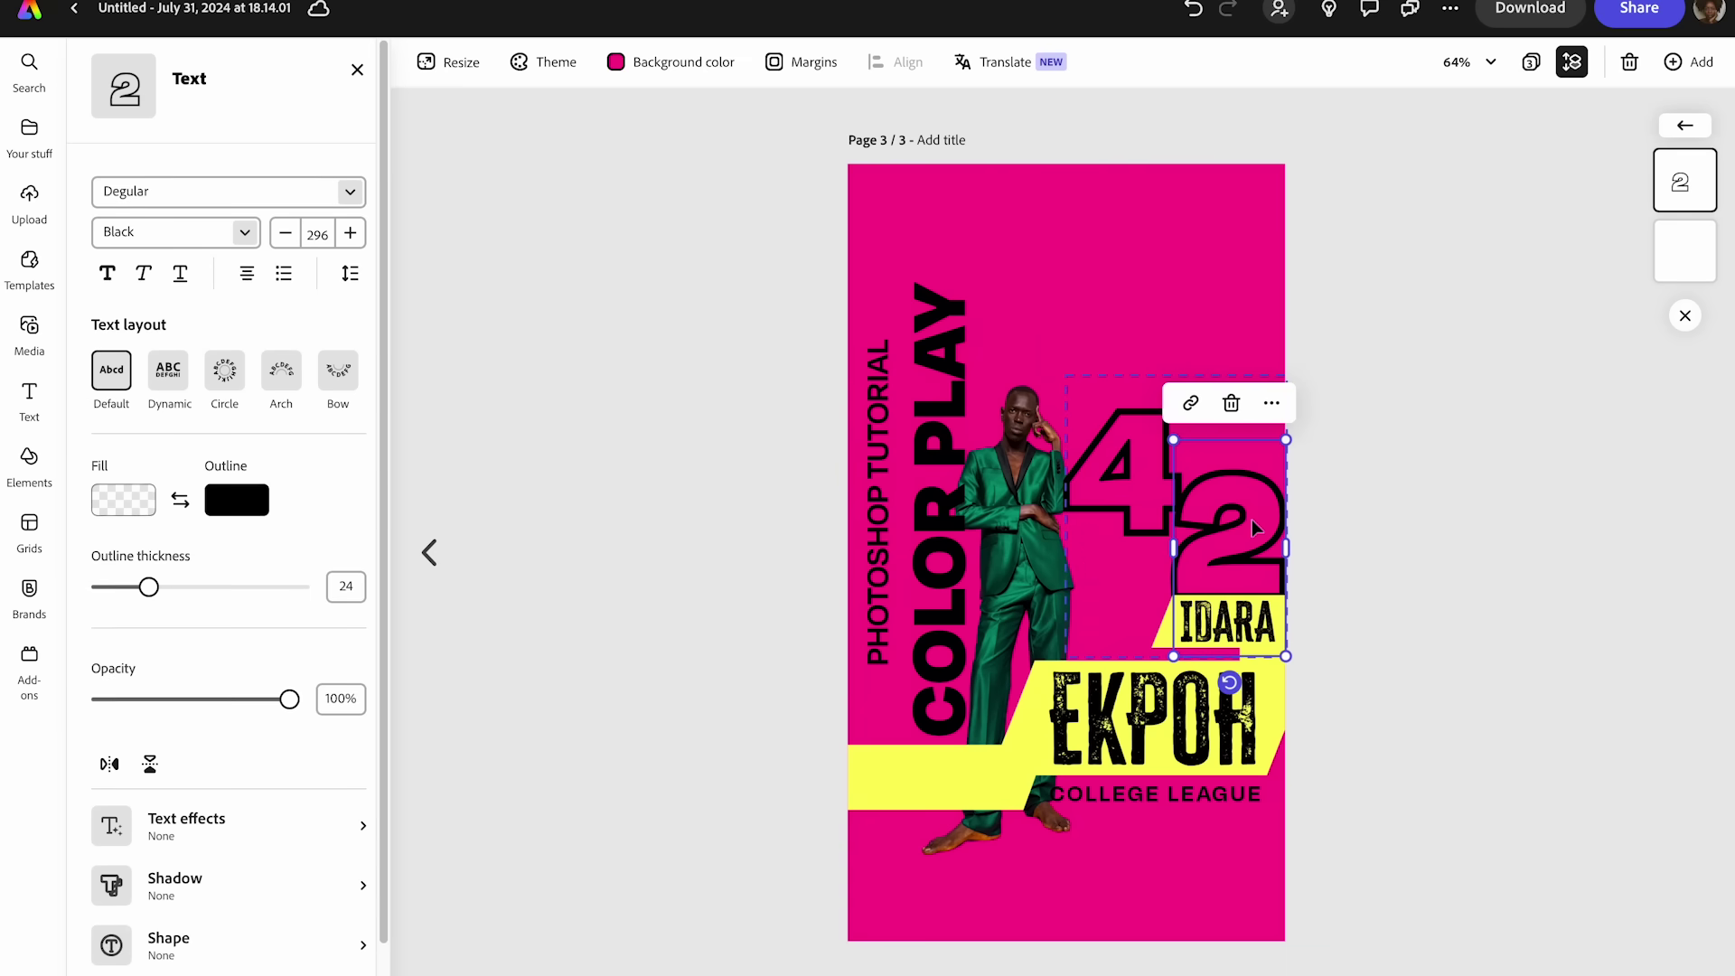
pyautogui.doubleClick(1252, 518)
pyautogui.press('BackSpace')
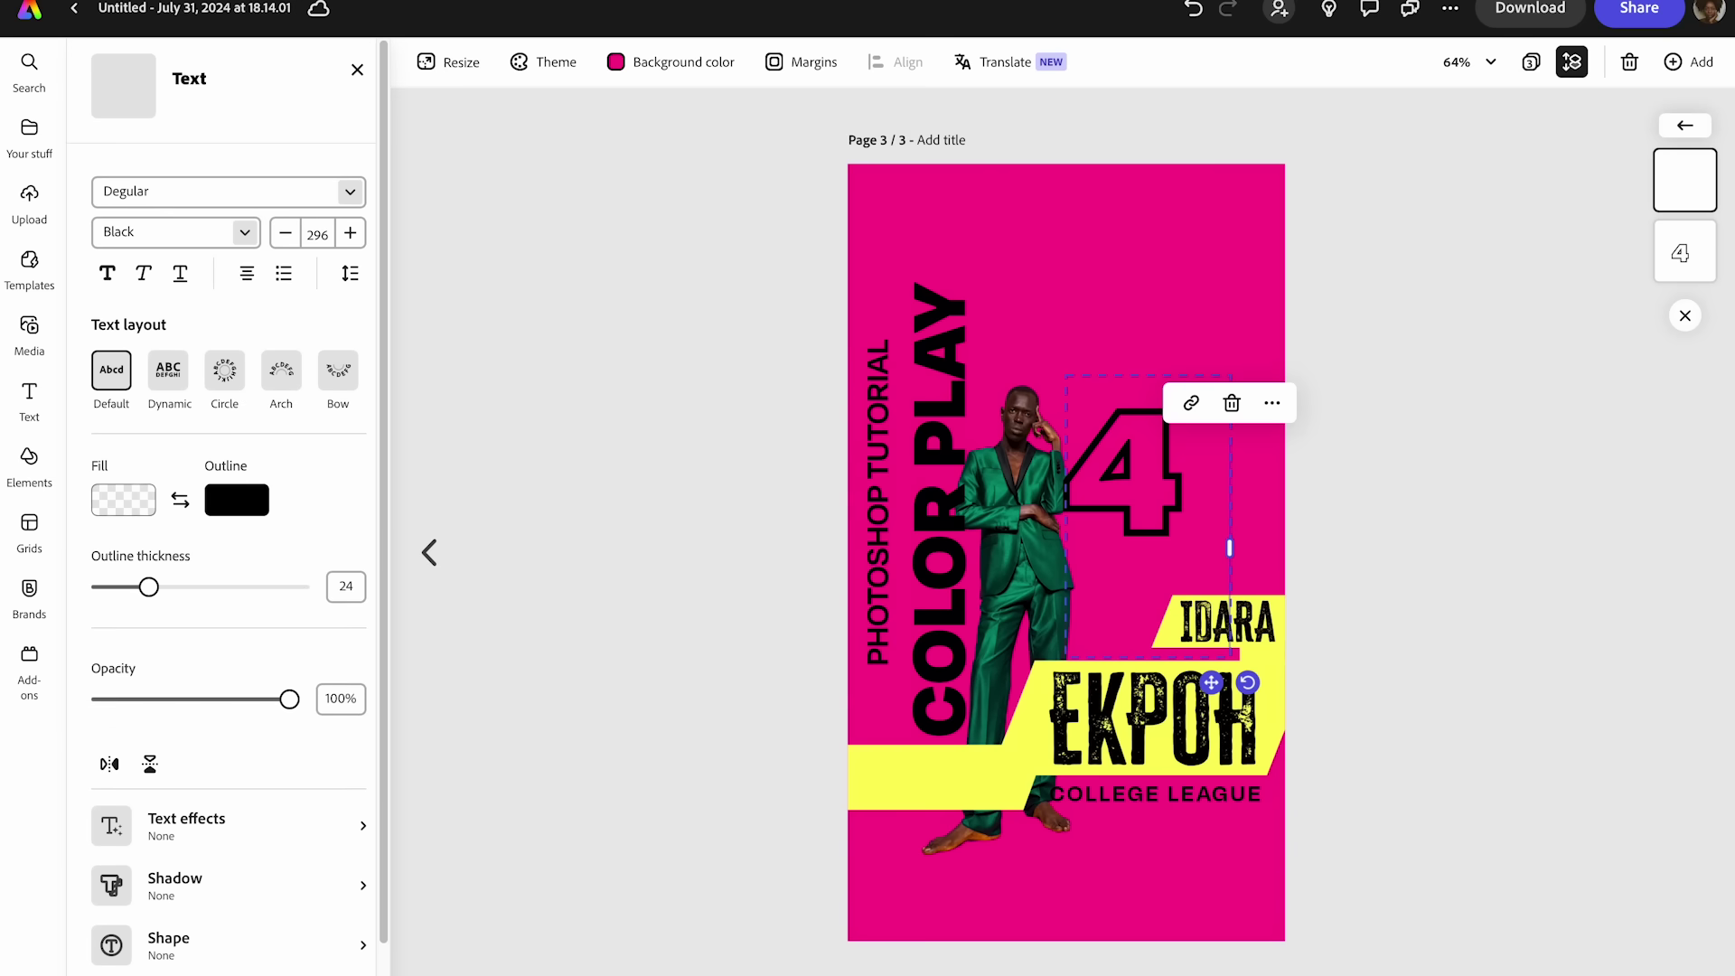
# - Move the outlined 4 right and down above the first name, and shift the man to the centre
pyautogui.click(1375, 575)
pyautogui.moveTo(1159, 502); pyautogui.dragTo(1223, 553)
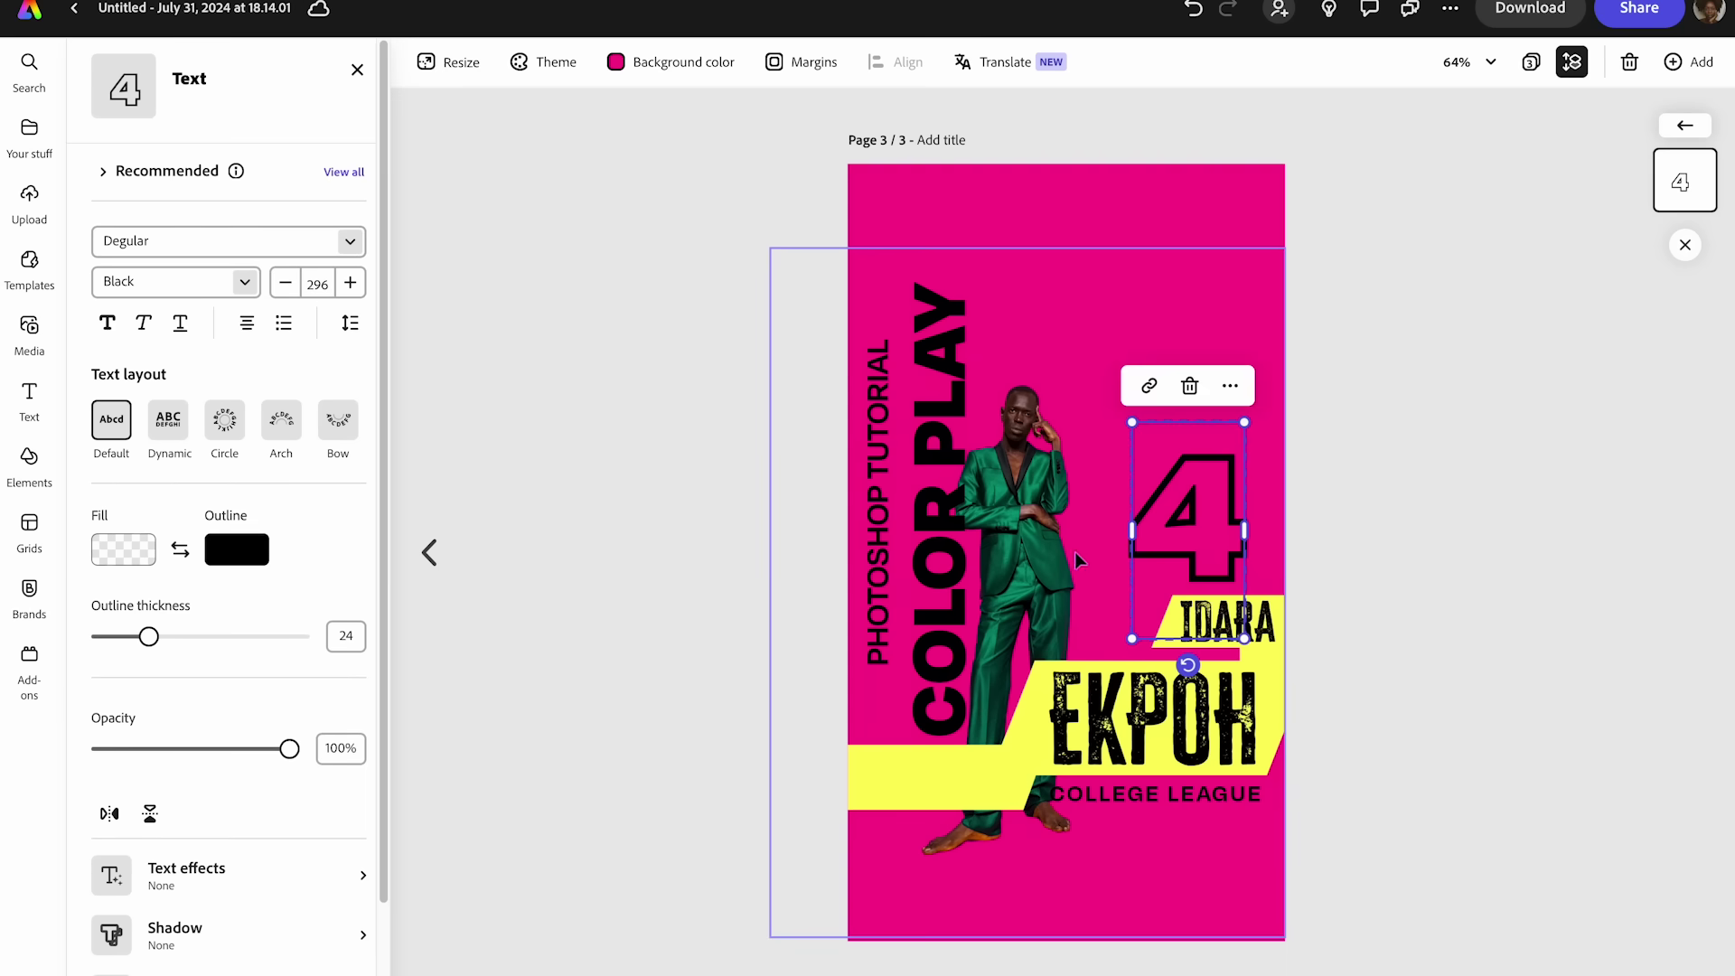
pyautogui.click(1077, 561)
pyautogui.moveTo(1035, 555); pyautogui.dragTo(1059, 547)
pyautogui.click(1256, 722)
# - Replace COLLEGE LEAGUE with EPISODE 4 and move it right under the surname
pyautogui.click(1454, 723)
pyautogui.click(1187, 795)
pyautogui.click(1187, 795)
pyautogui.doubleClick(1187, 795)
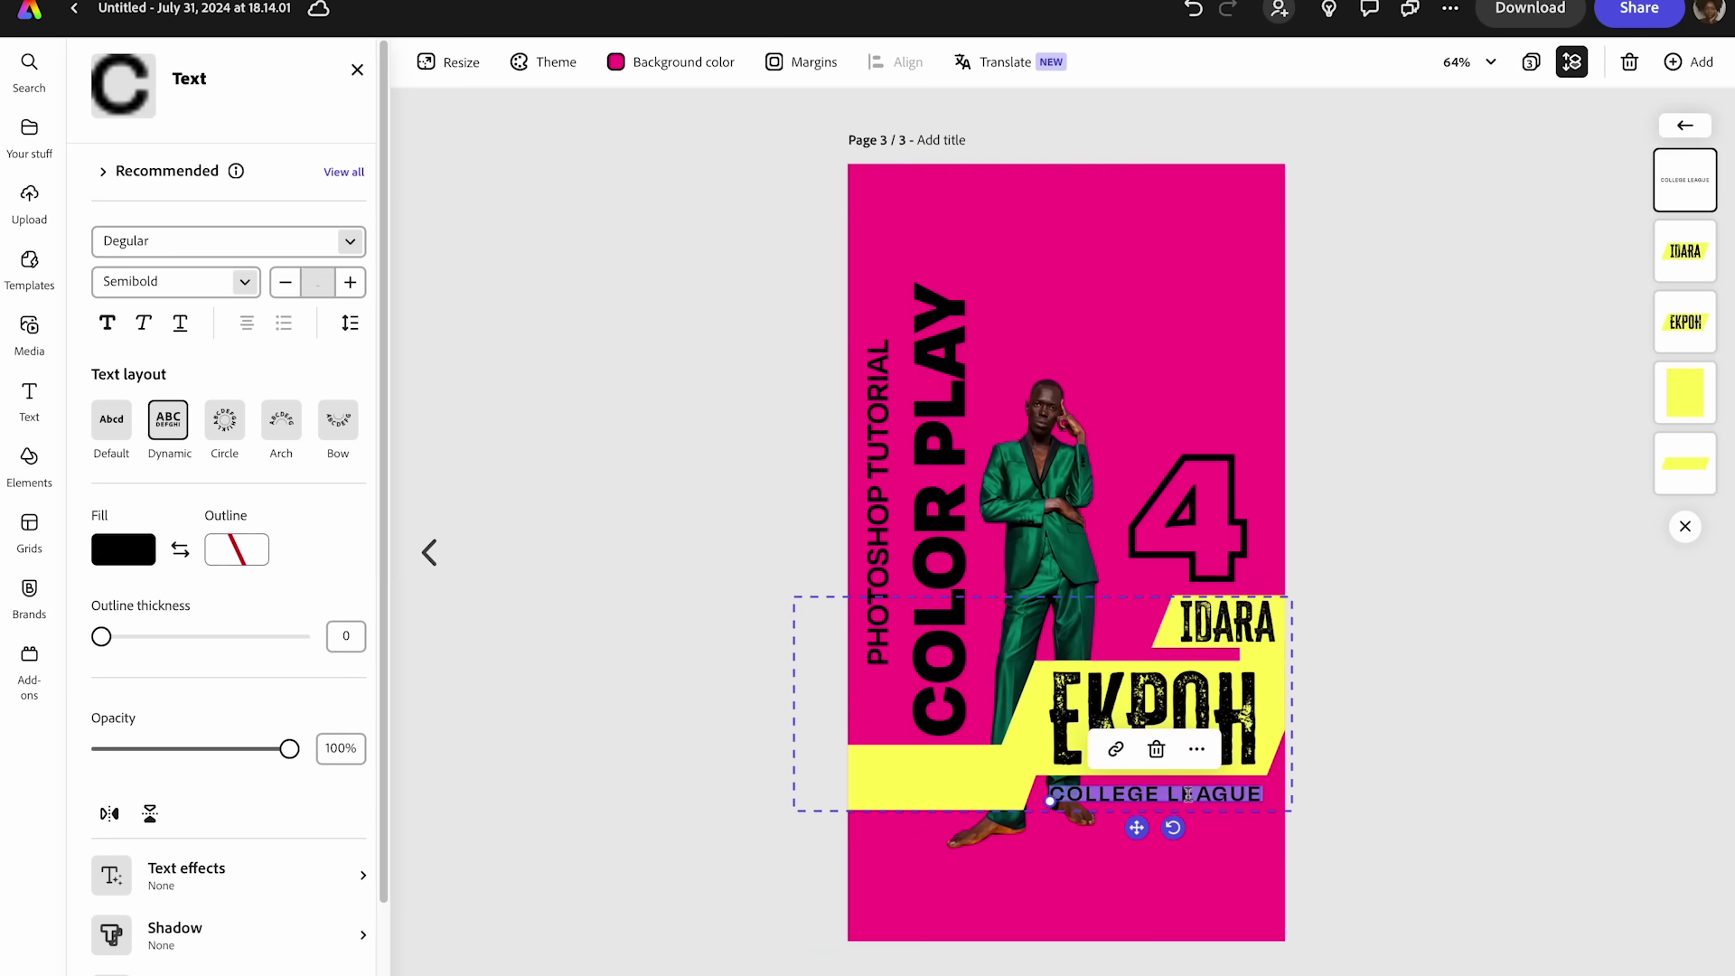
pyautogui.doubleClick(1187, 795)
pyautogui.tripleClick(1188, 795)
pyautogui.write('EPISODE')
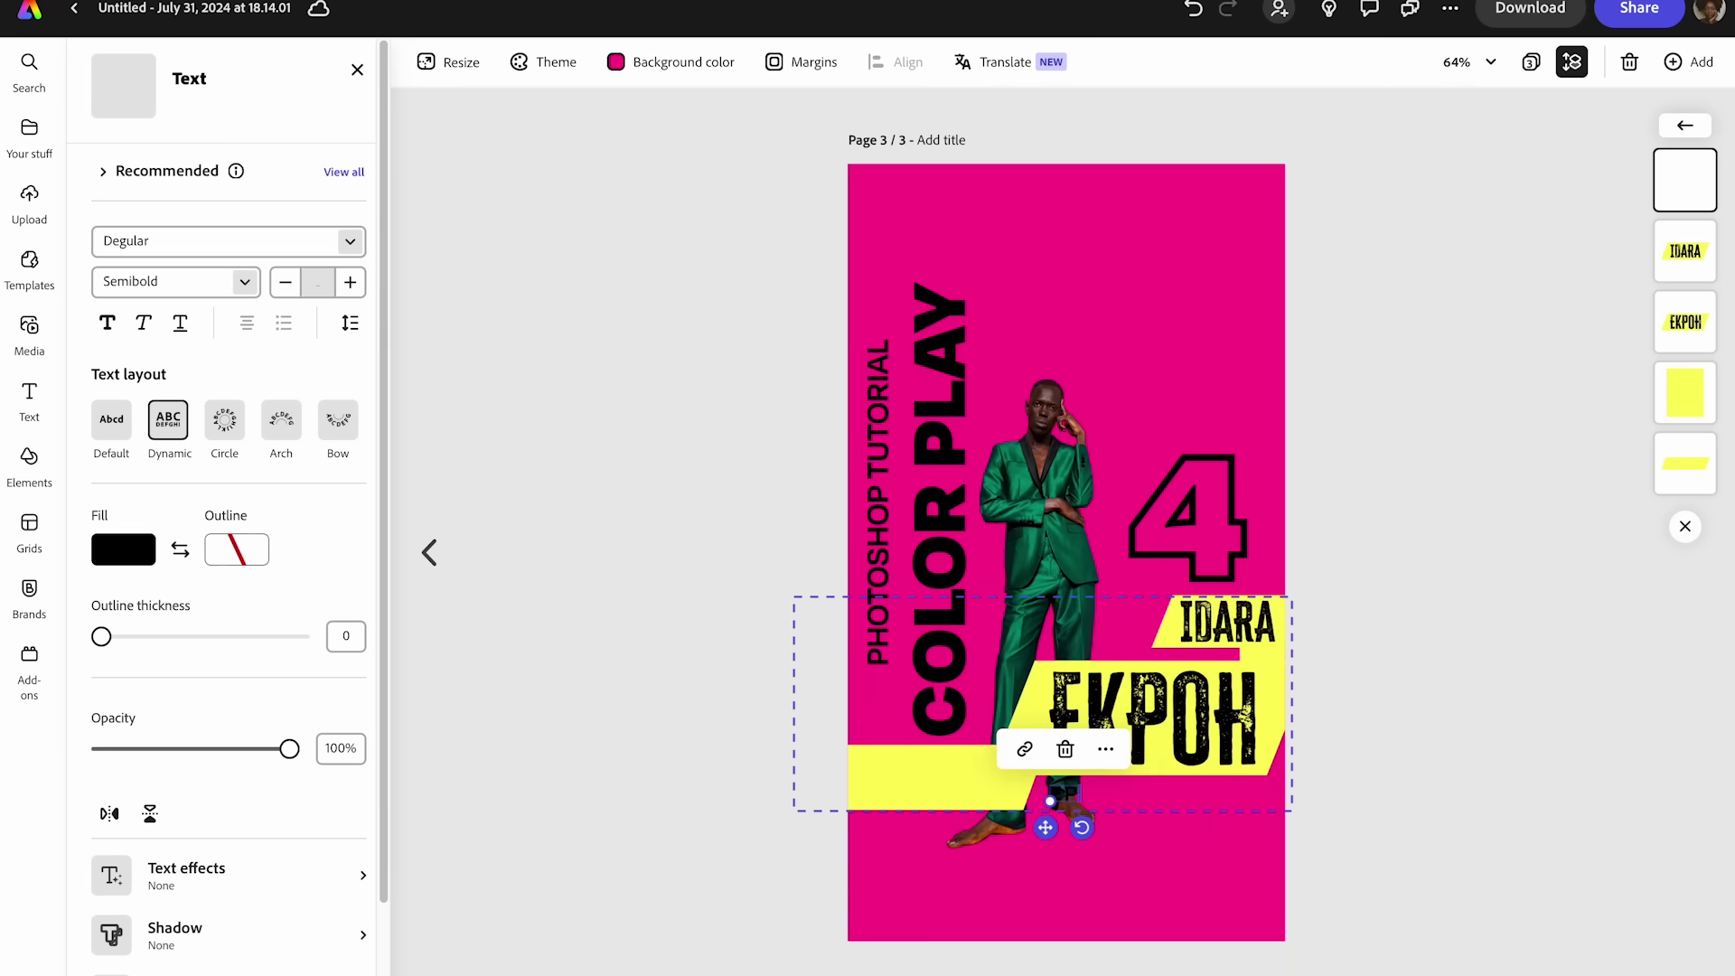
pyautogui.write(' 4')
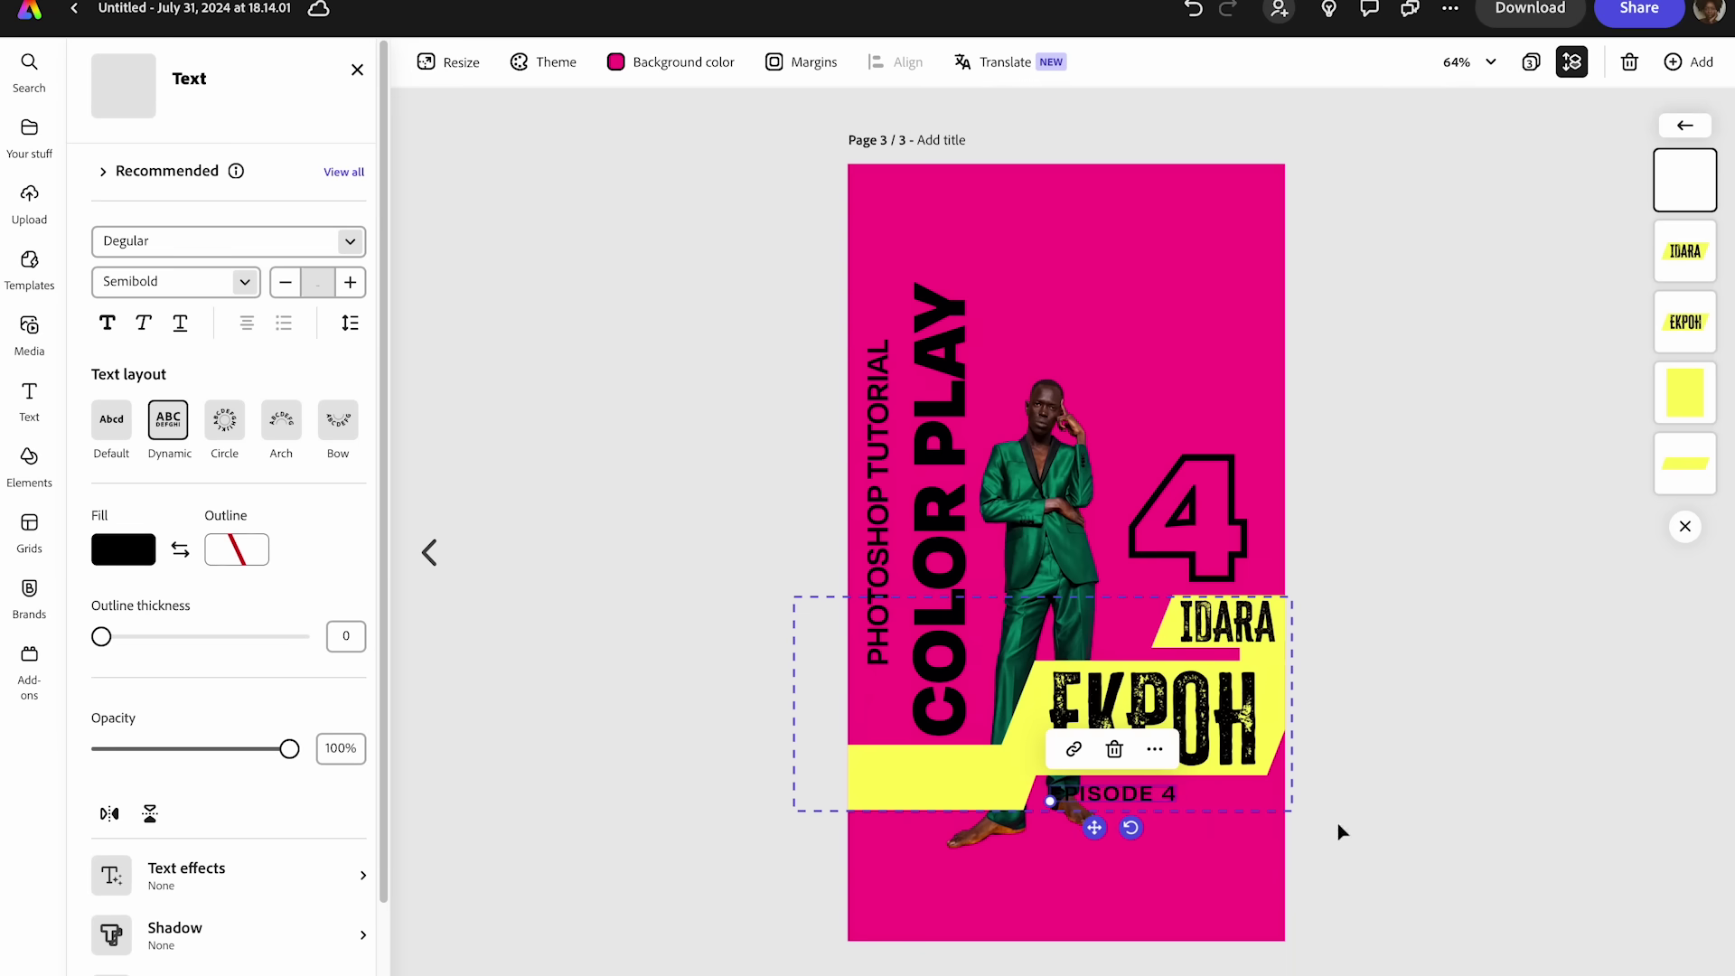
pyautogui.tripleClick(1150, 799)
pyautogui.moveTo(1149, 800); pyautogui.dragTo(1231, 800)
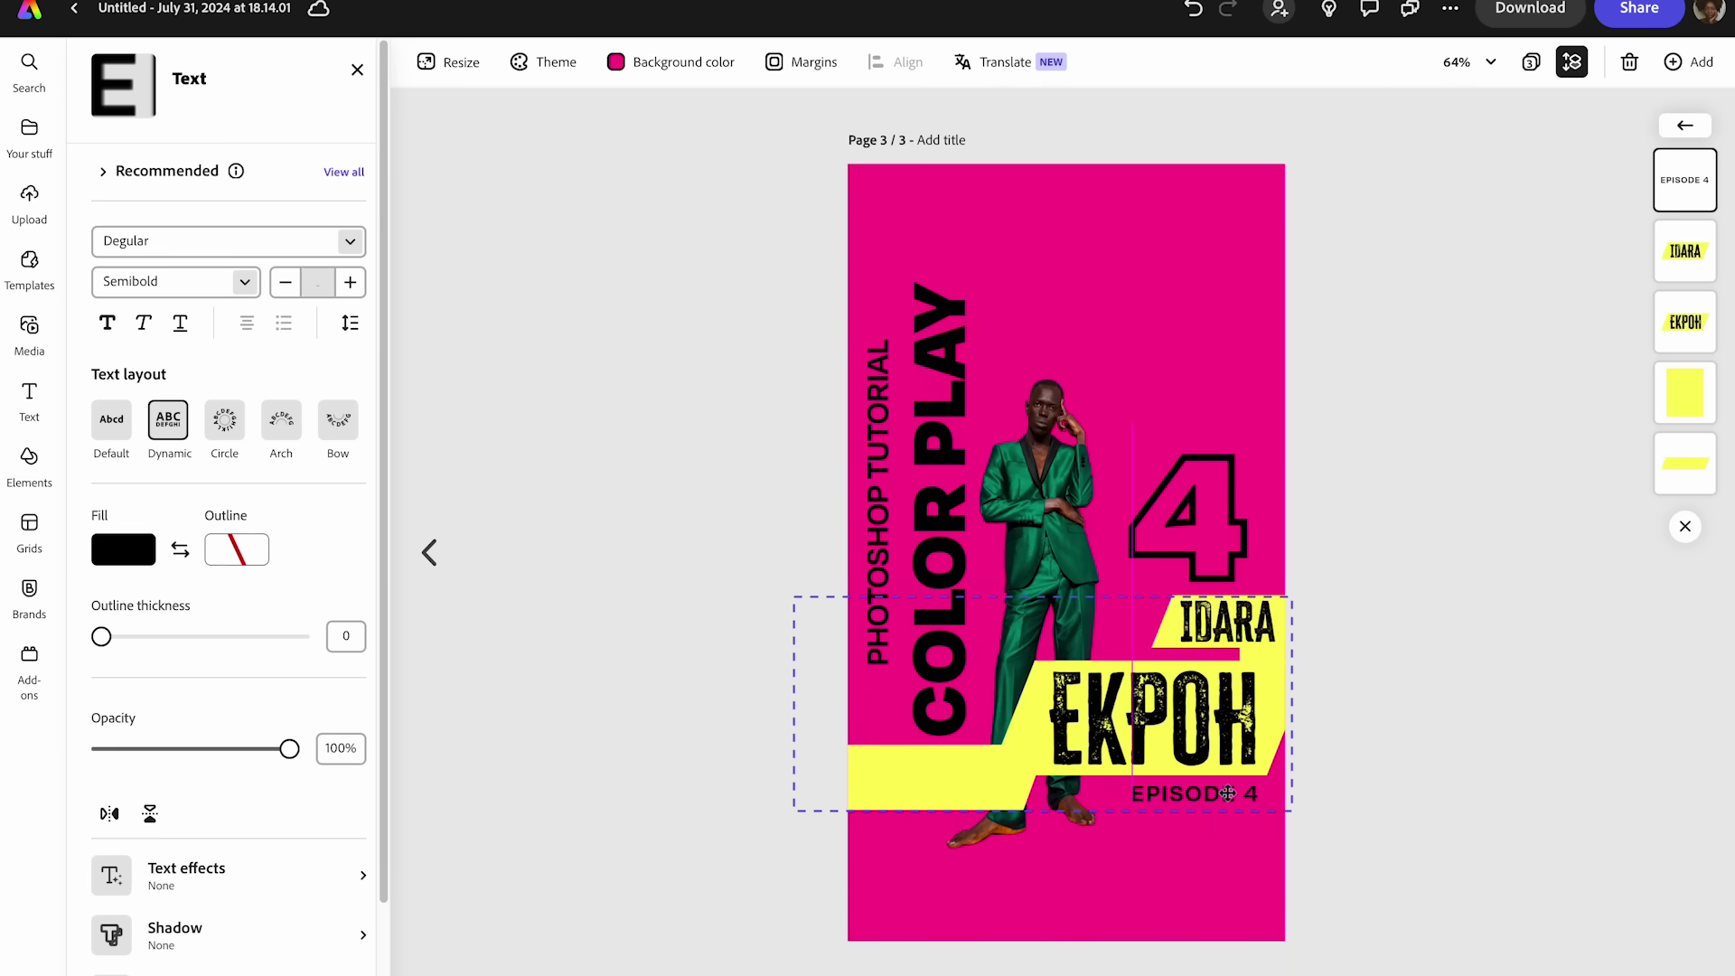
pyautogui.click(1413, 775)
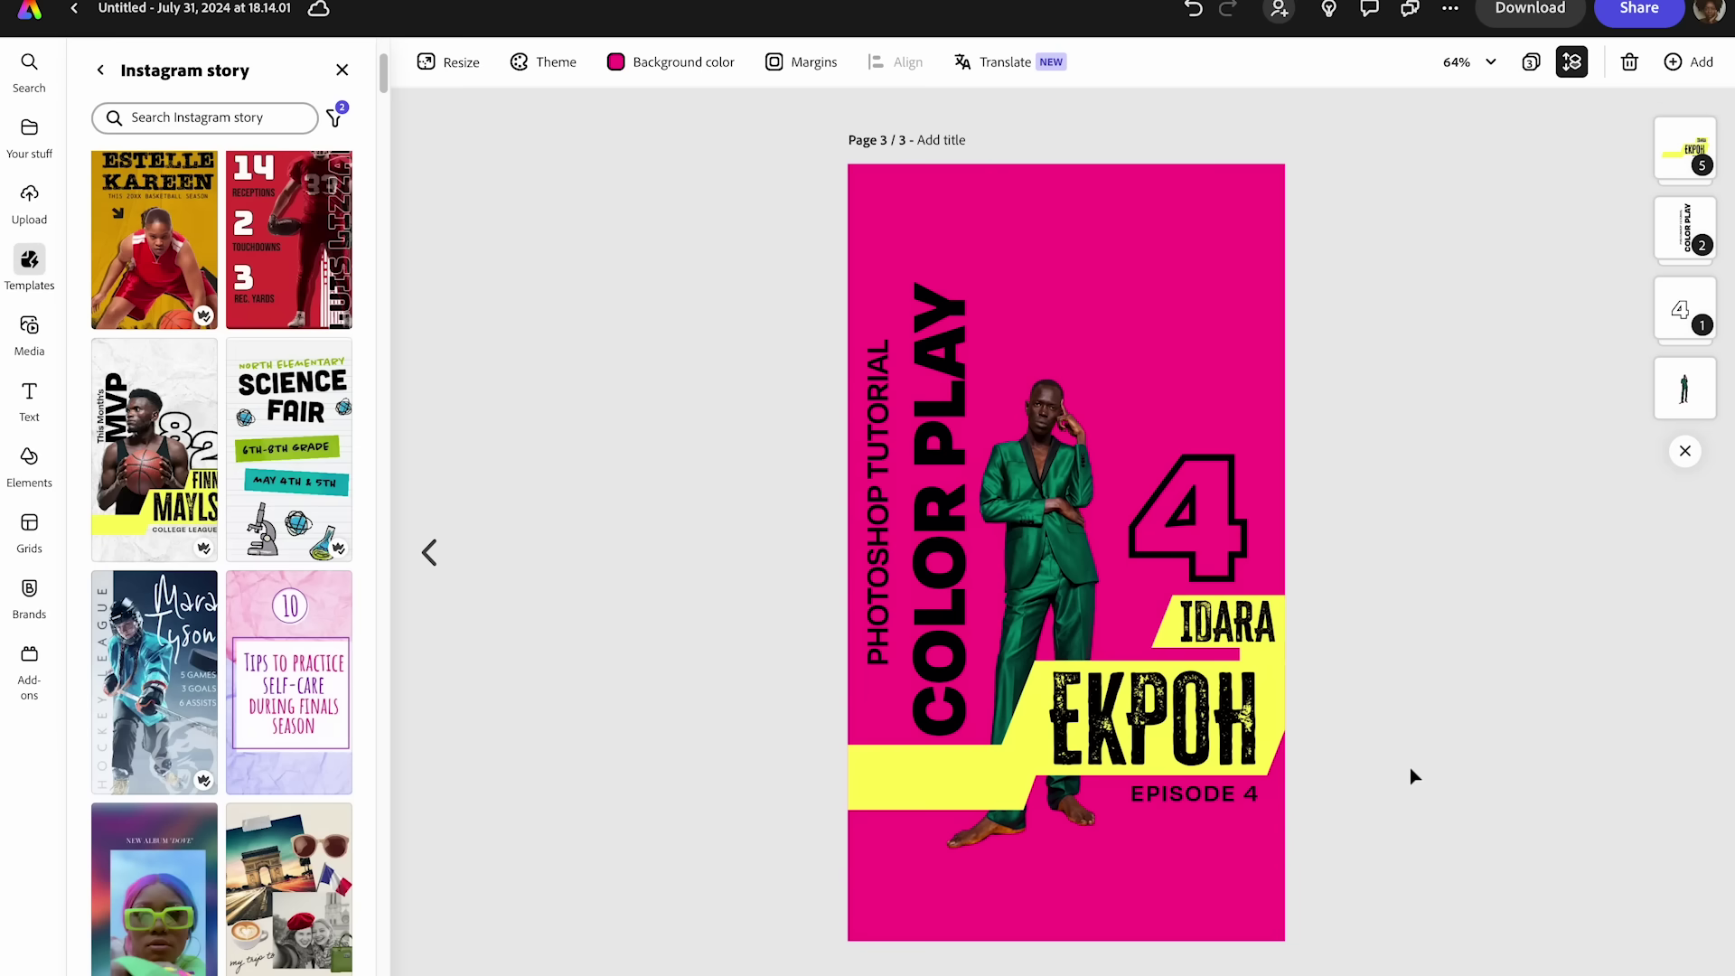
# - Enlarge the green-suit man's photo, reposition it, and nudge the outlined 4 slightly right
pyautogui.click(1242, 649)
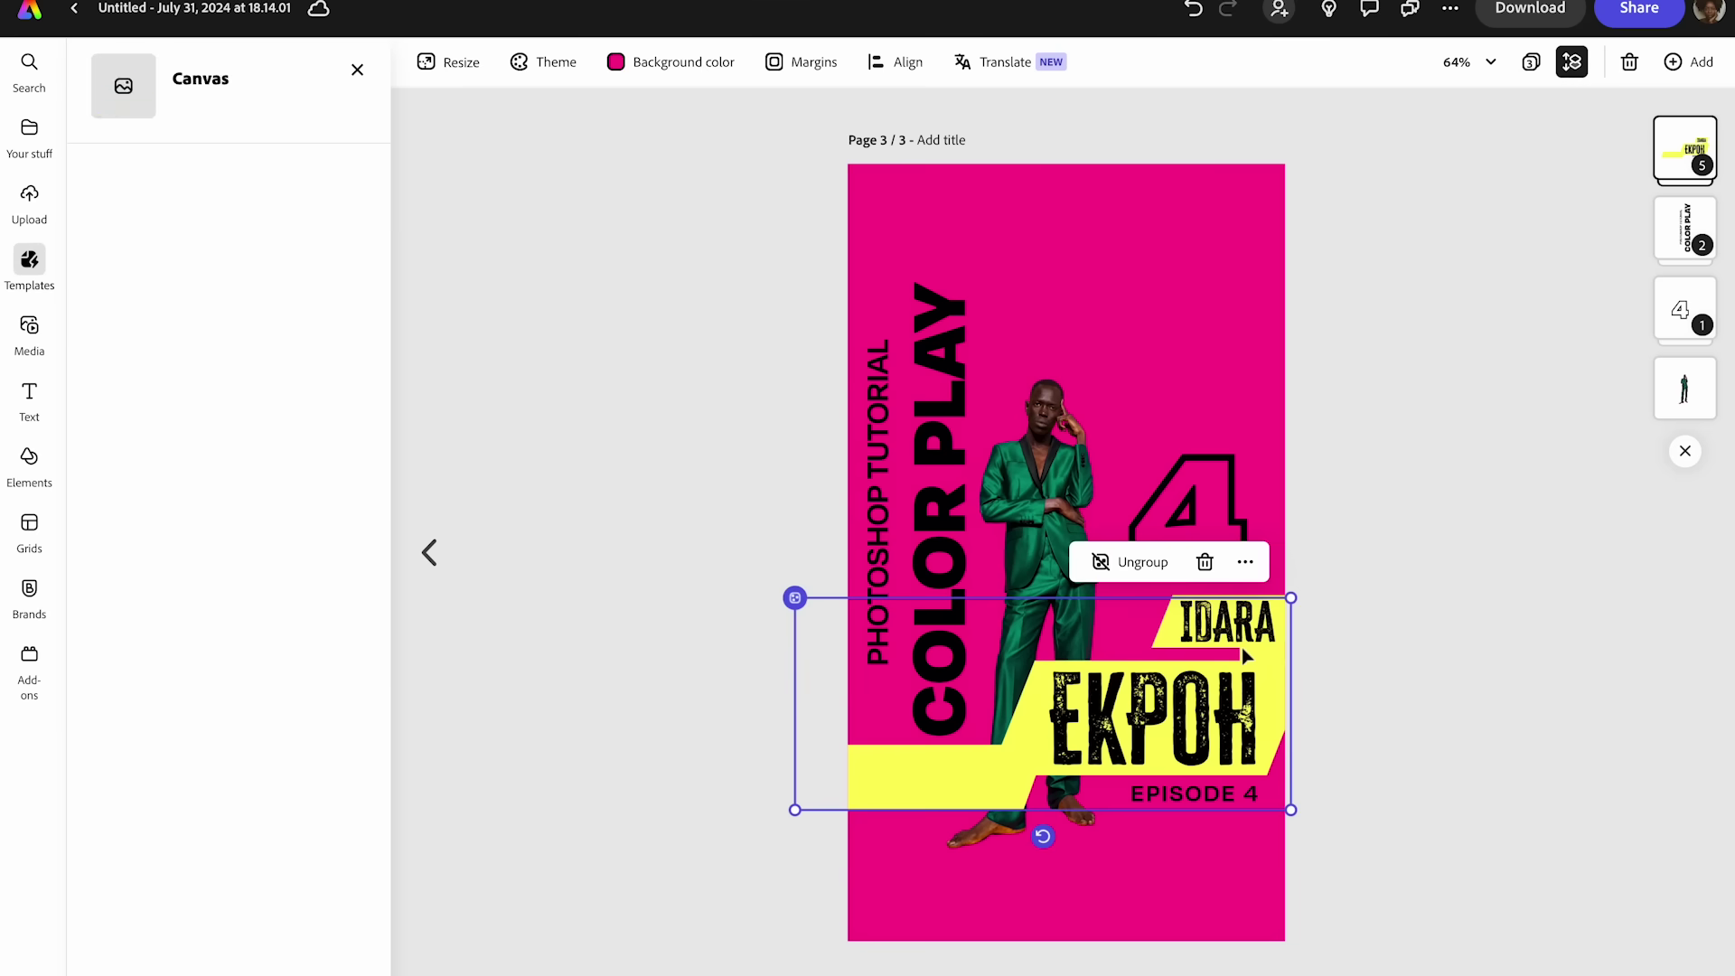
pyautogui.click(1358, 636)
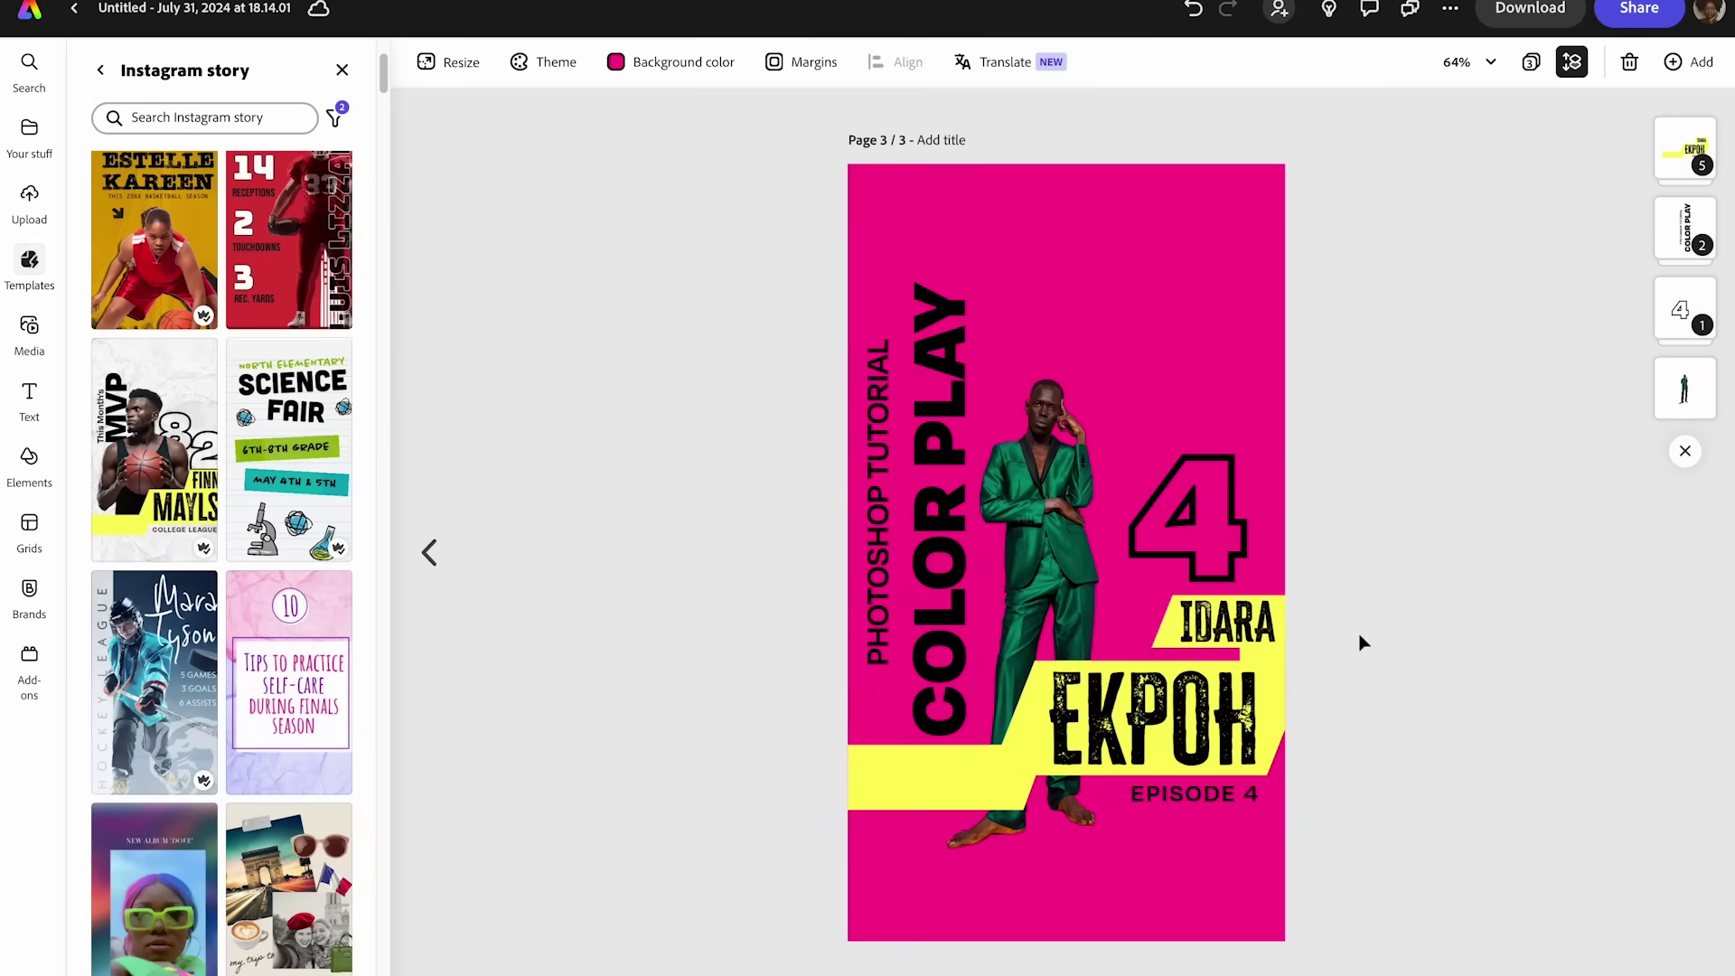
pyautogui.click(924, 440)
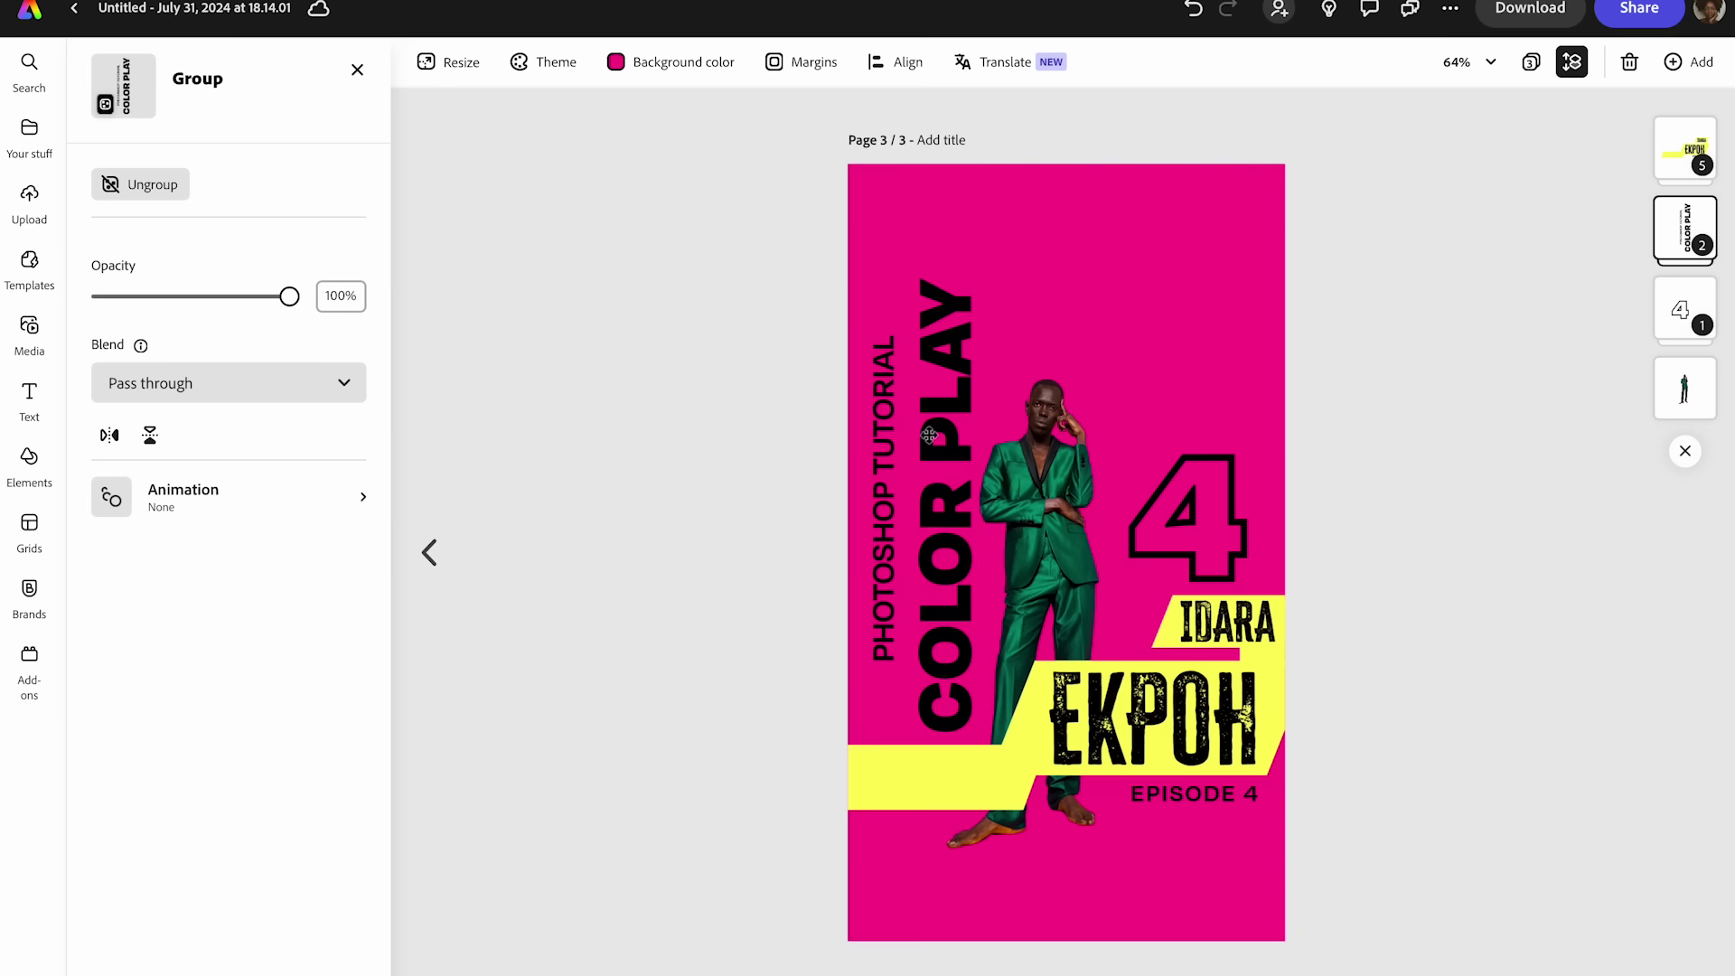
pyautogui.click(1039, 463)
pyautogui.moveTo(1311, 243); pyautogui.dragTo(1506, 134)
pyautogui.moveTo(1098, 420); pyautogui.dragTo(1070, 476)
pyautogui.moveTo(1171, 594); pyautogui.dragTo(1223, 507)
pyautogui.click(1171, 551)
pyautogui.click(1432, 496)
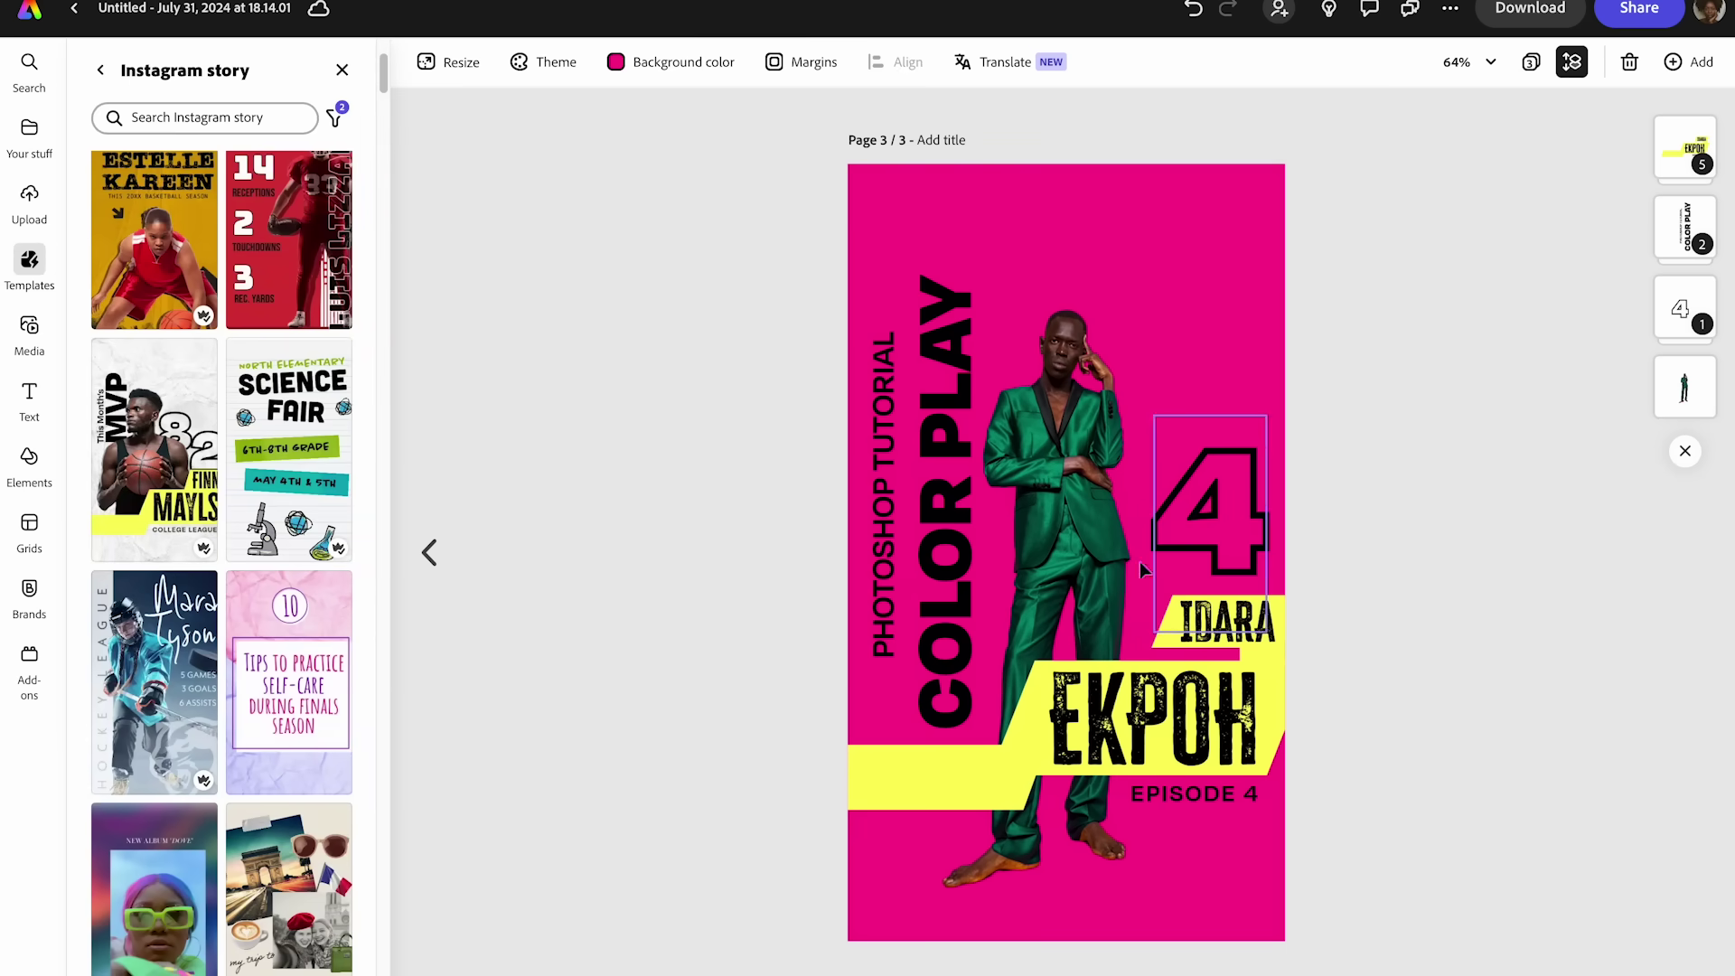